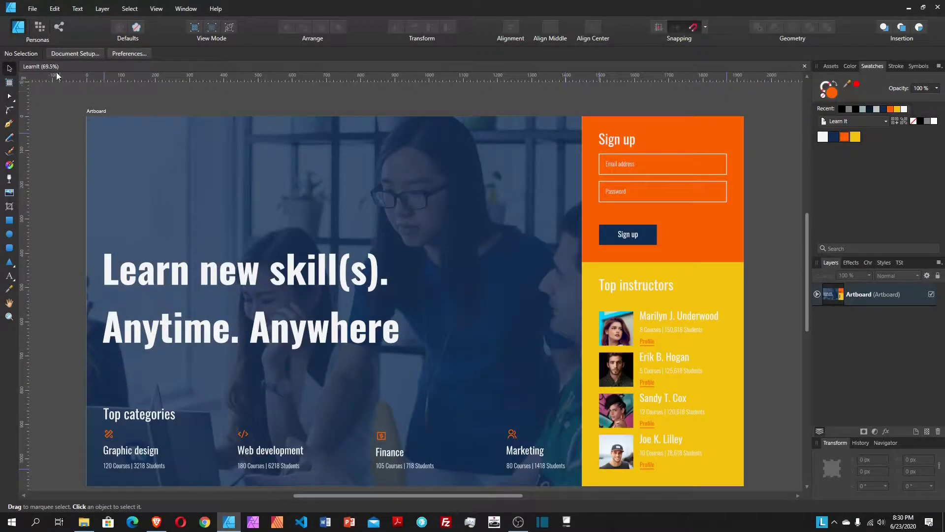
Step: Create a new 1920×1080 px document with an artboard and margins turned off
left_click(31, 10)
left_click(34, 30)
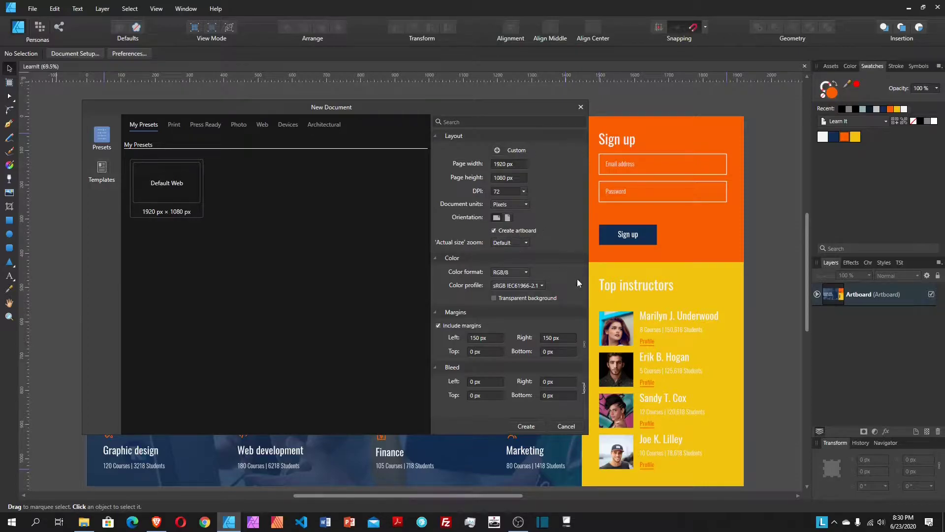
left_click(438, 325)
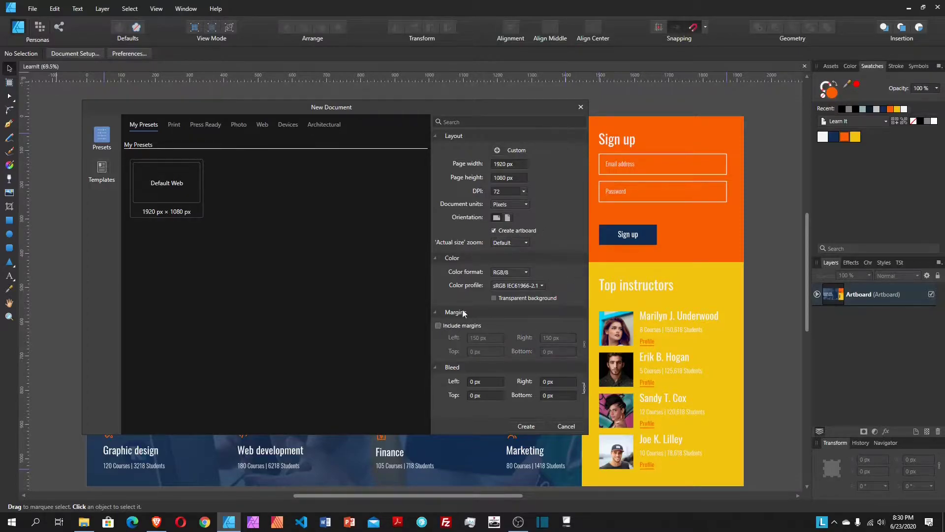
left_click(526, 426)
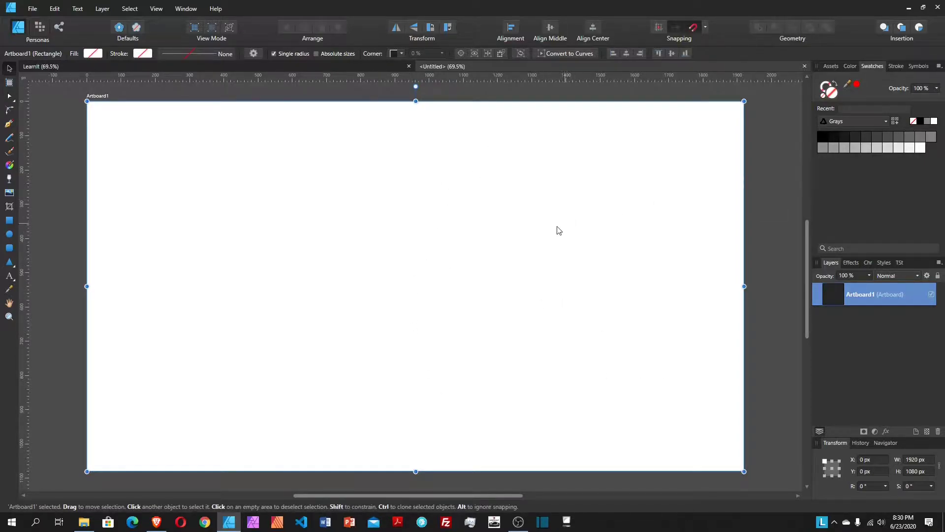
Step: Fill the artboard white, then check the LearnIt reference before returning to the untitled document
left_click(934, 121)
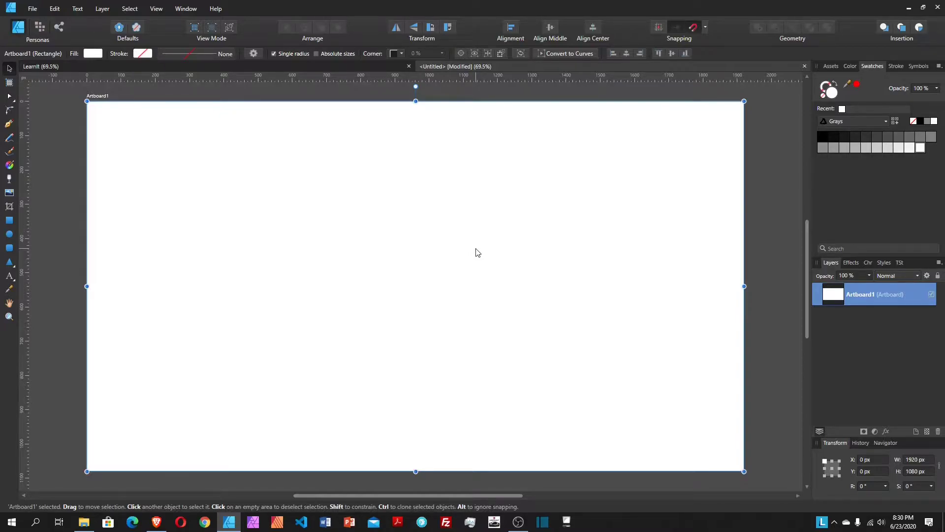
left_click(340, 67)
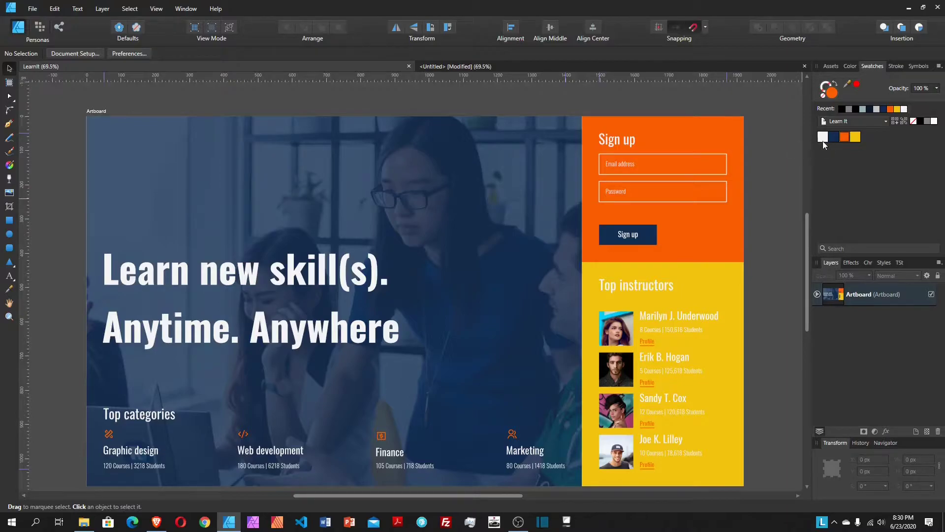
left_click(471, 67)
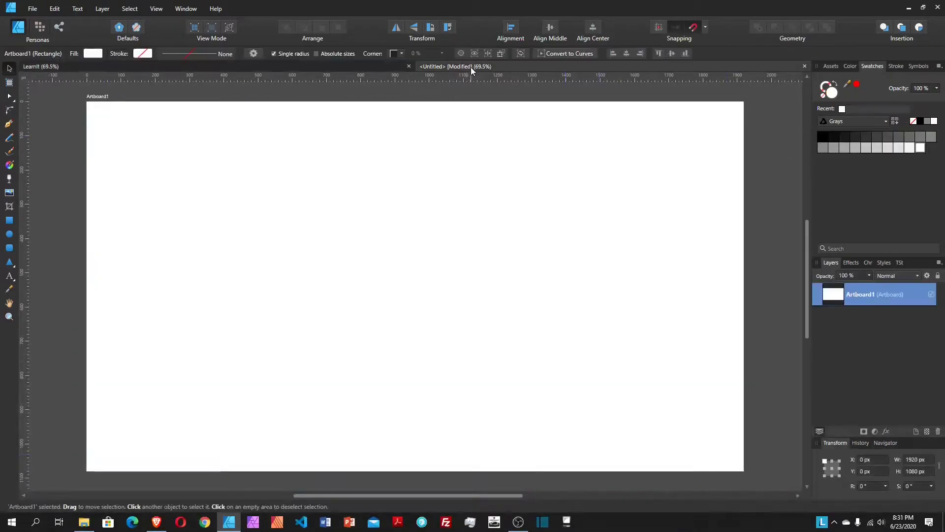
Step: Draw a rectangle near the top left, fill it navy 112D51, and Ctrl-drag a copy rightward
left_click(9, 220)
mouse_move(142, 150)
left_mouse_down()
mouse_move(171, 196)
mouse_move(194, 213)
mouse_move(211, 207)
left_mouse_up()
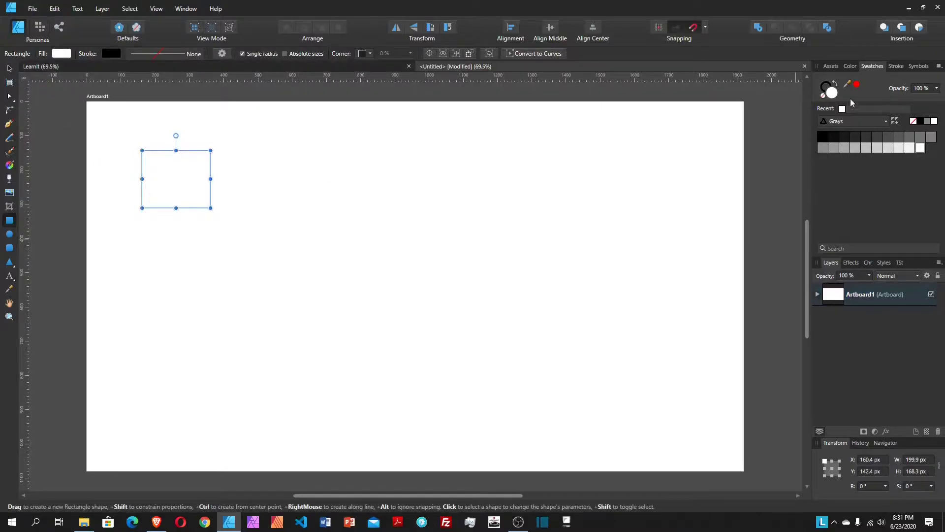
double_click(833, 95)
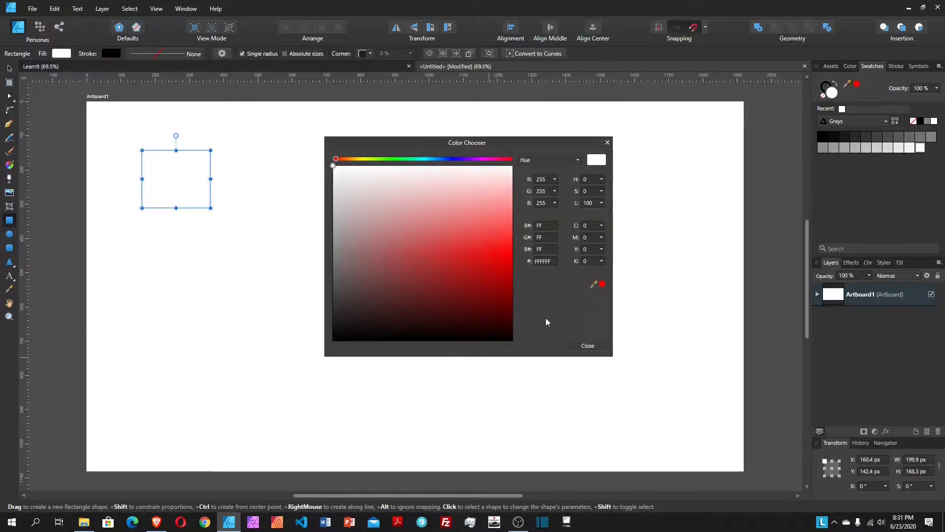
double_click(552, 261)
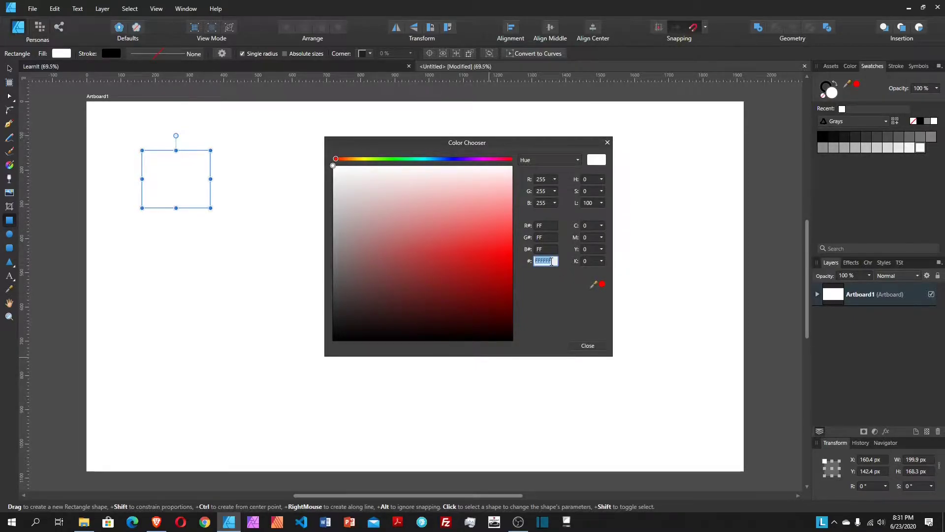
type("112d51")
key("Return")
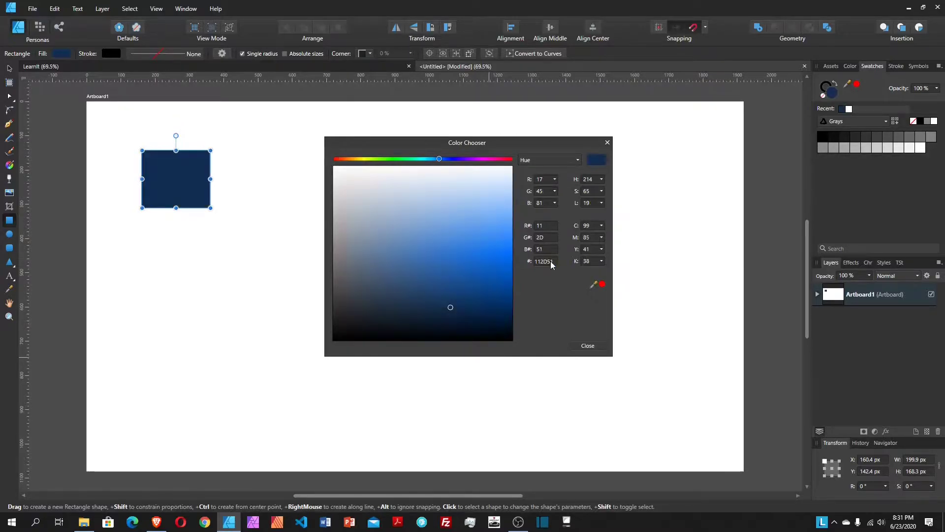
left_click(588, 346)
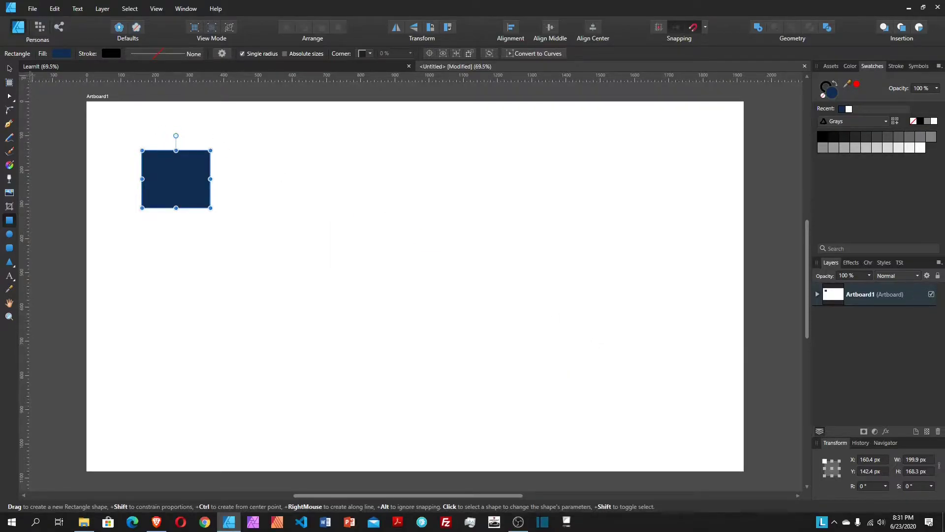
left_click(10, 71)
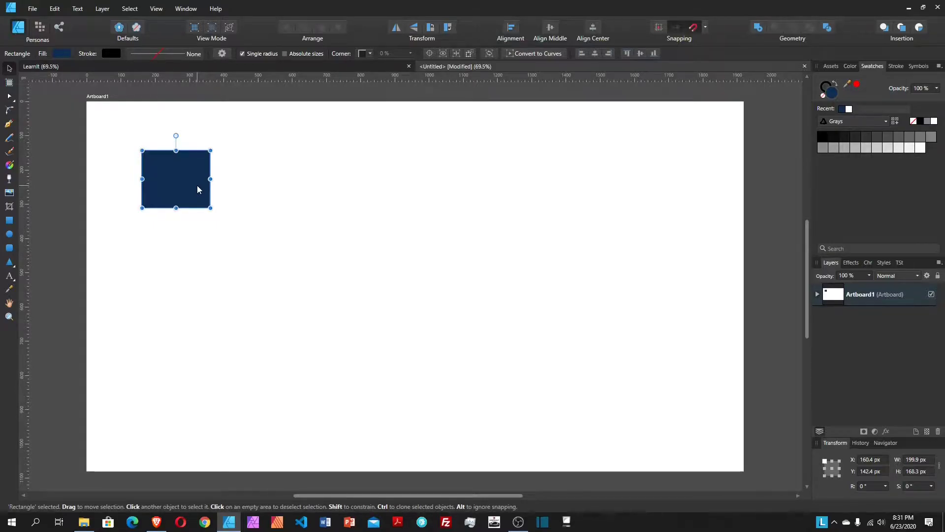
mouse_move(201, 185)
left_mouse_down()
mouse_move(297, 194)
mouse_move(279, 186)
left_mouse_up()
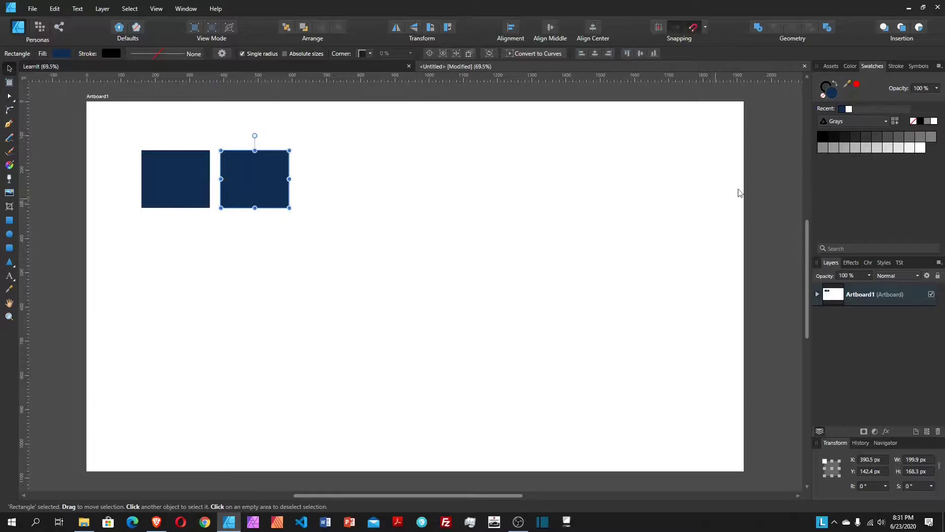
Step: Recolour the copied rectangle yellow F1C40F
double_click(834, 92)
double_click(557, 261)
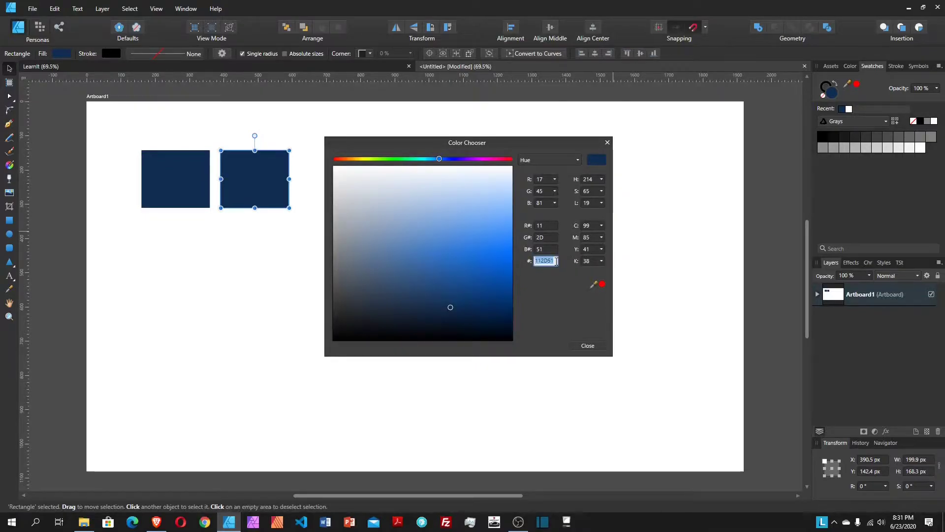
type("f1c40f")
key("Return")
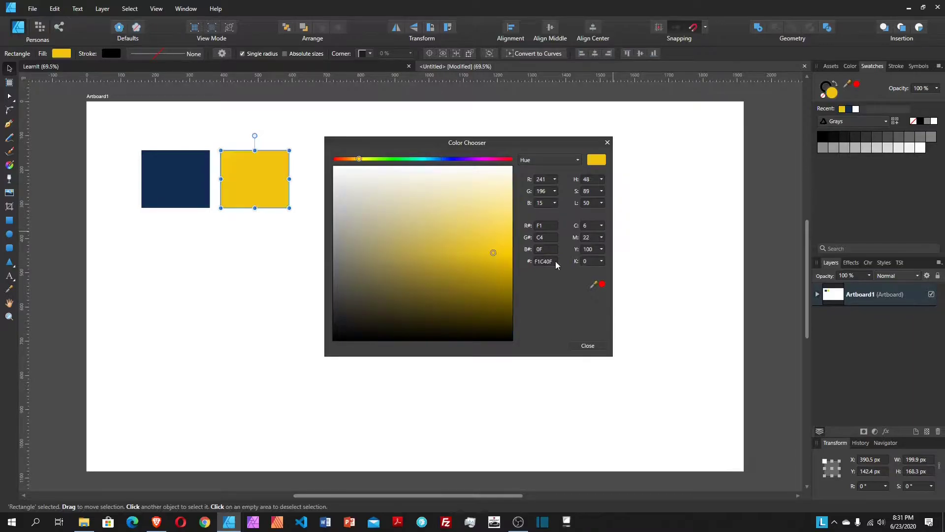
left_click(587, 346)
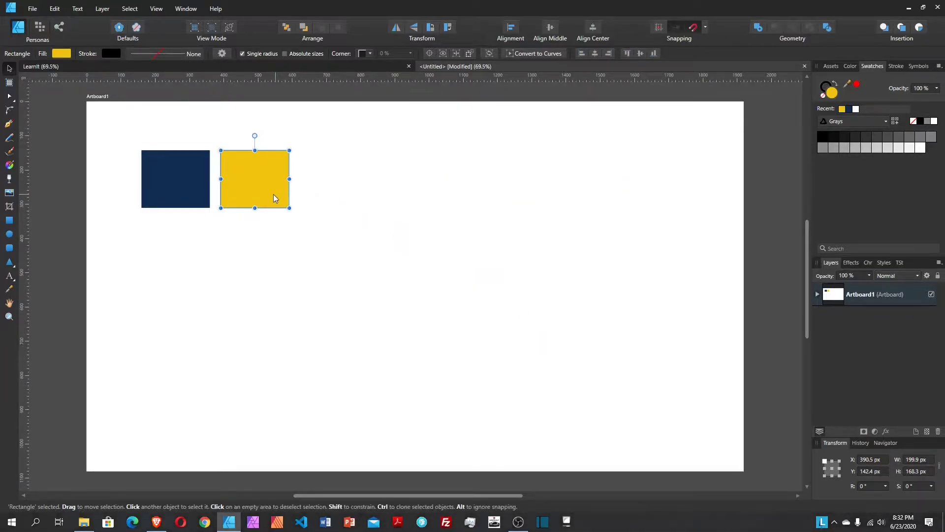
Step: Duplicate the yellow rectangle, make the duplicate orange F75C03, and duplicate it again
key("ctrl+j")
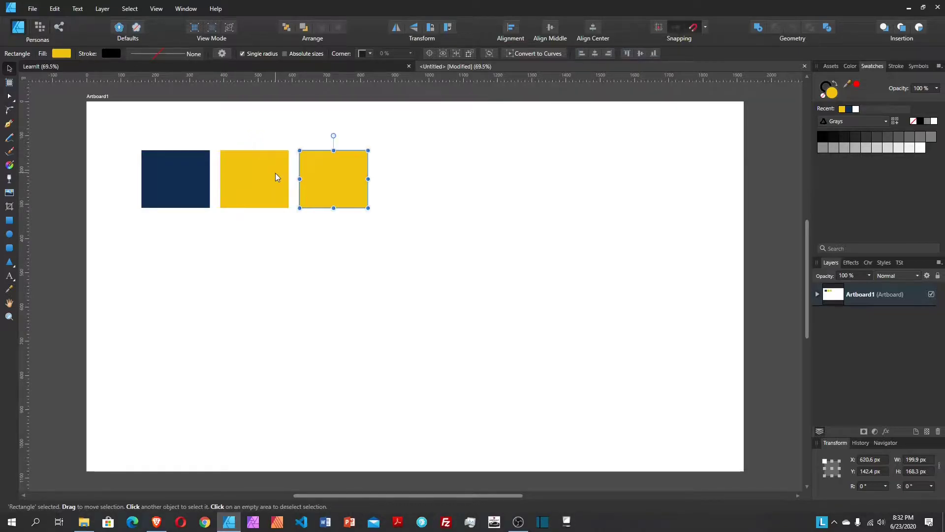
double_click(832, 92)
left_click(548, 261)
double_click(548, 261)
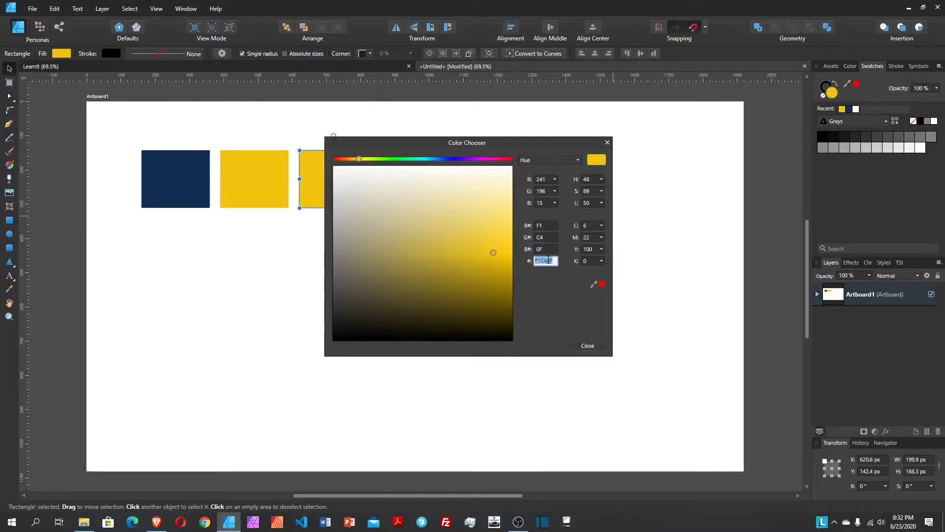
key("BackSpace")
type("f75c03")
key("Return")
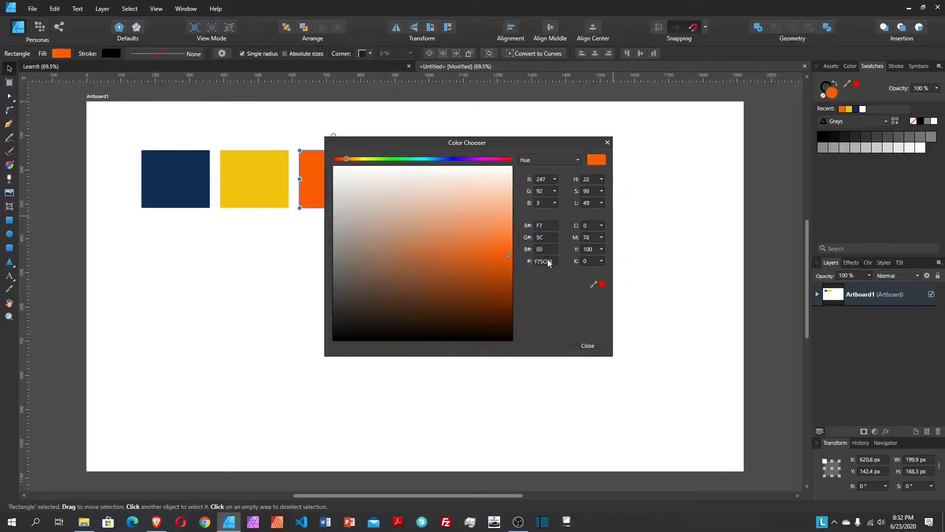
left_click(588, 346)
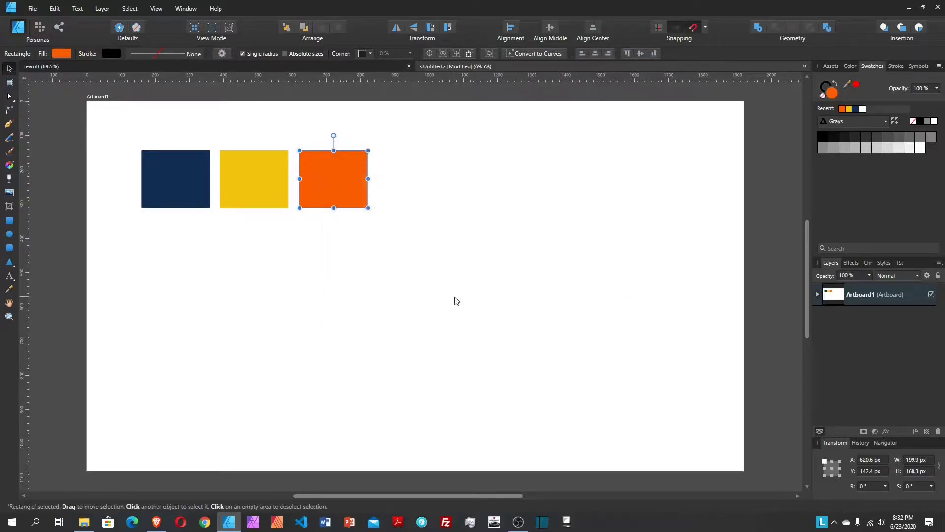
key("ctrl+j")
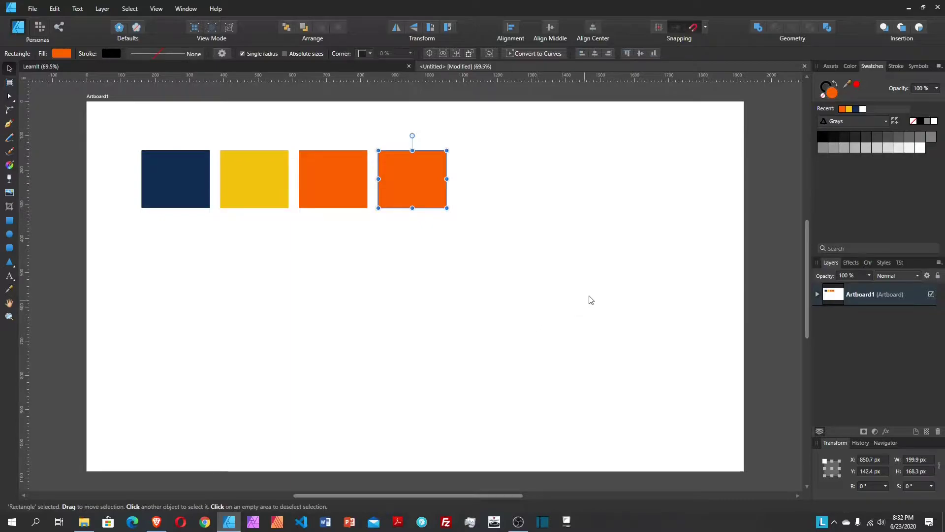
Step: Recolour the fourth rectangle from orange to light grey F5F5F5
double_click(835, 95)
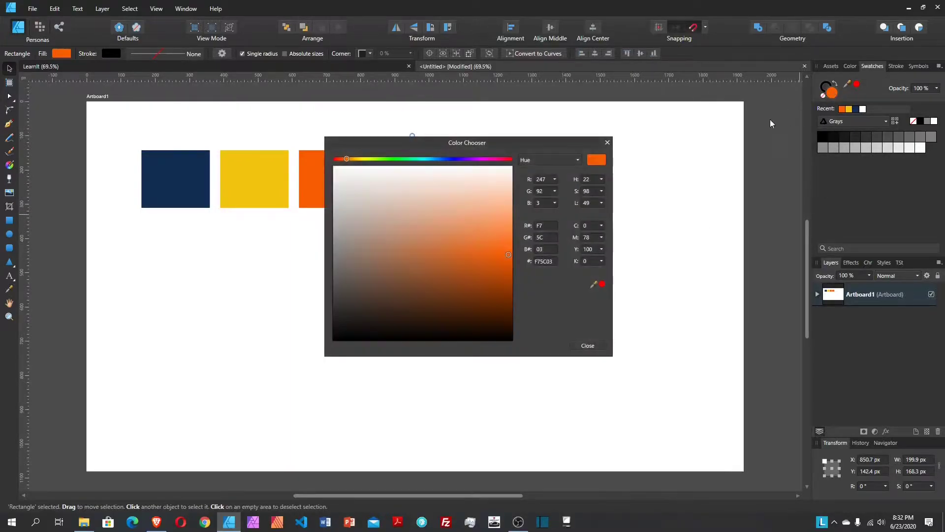
left_click(541, 262)
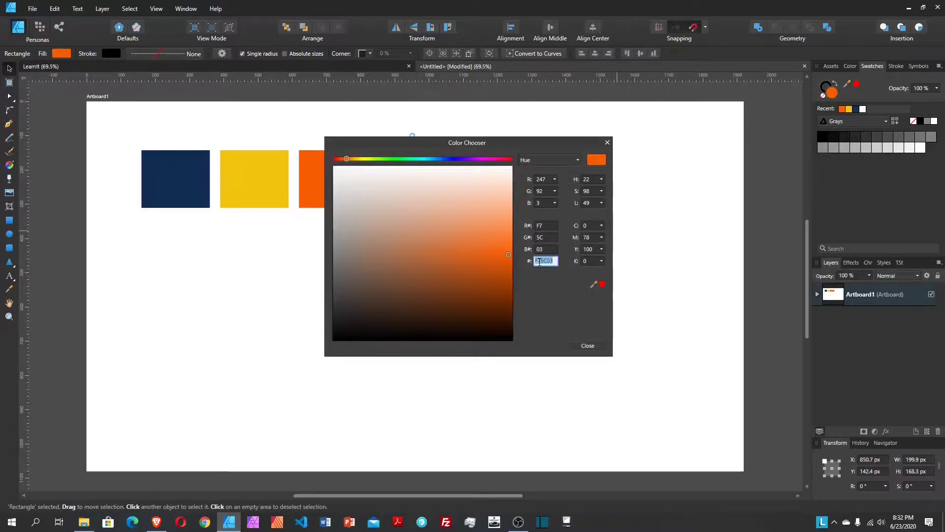
key("BackSpace")
type("f5f5f5")
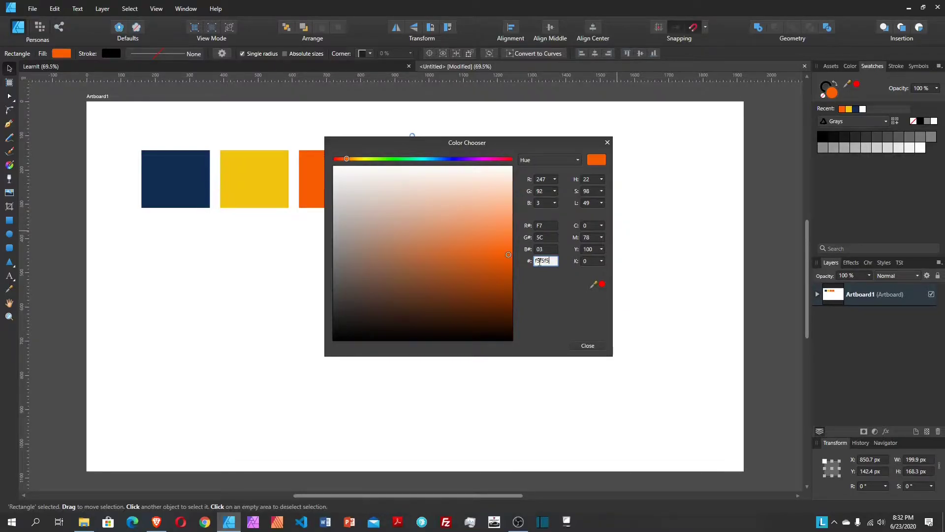
key("Return")
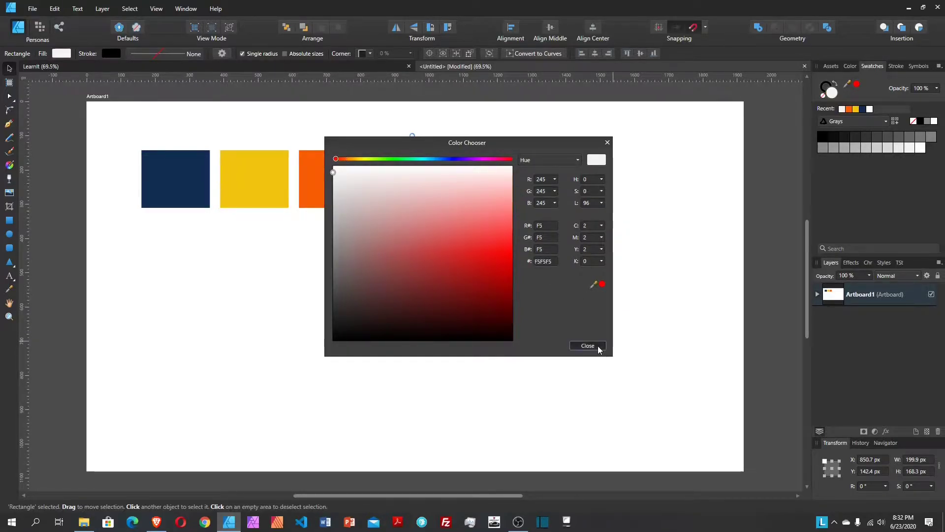
left_click(588, 345)
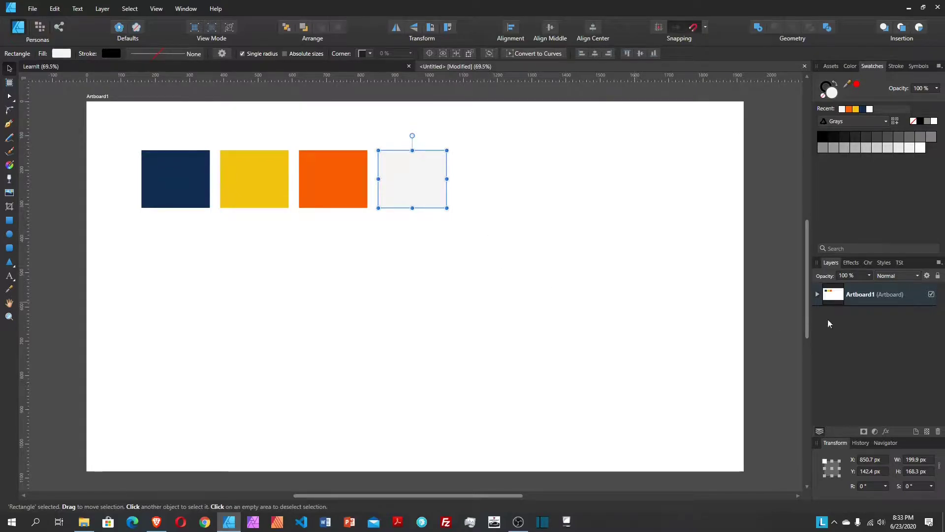
Step: Add a new document swatch palette and name it 'Learn it'
left_click(939, 67)
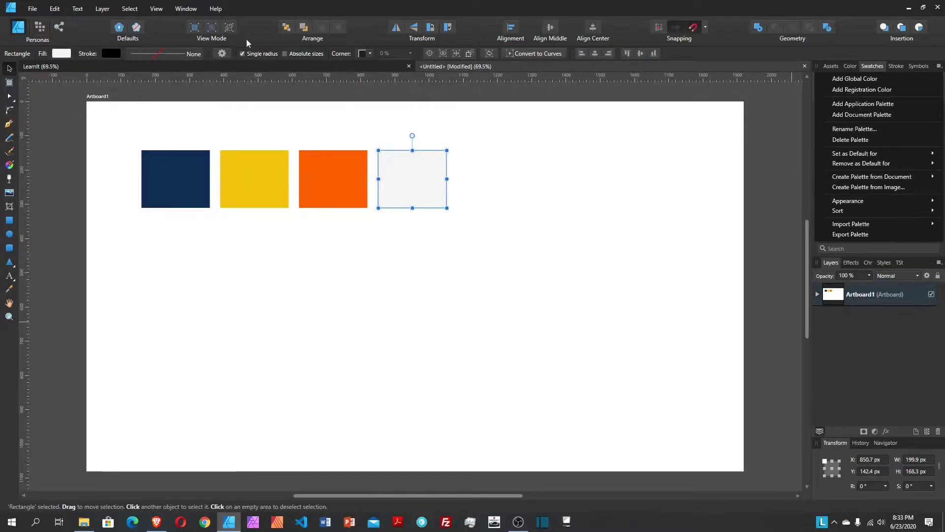
left_click(857, 116)
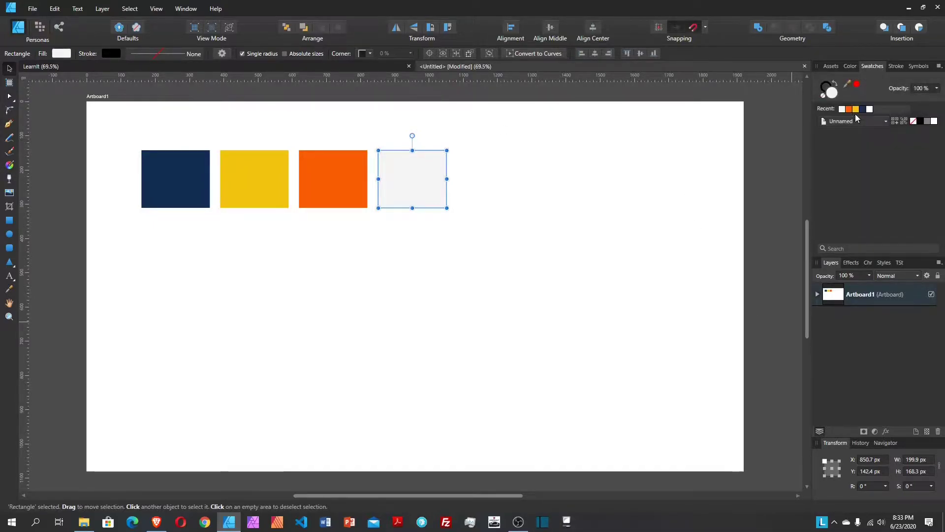
left_click(938, 67)
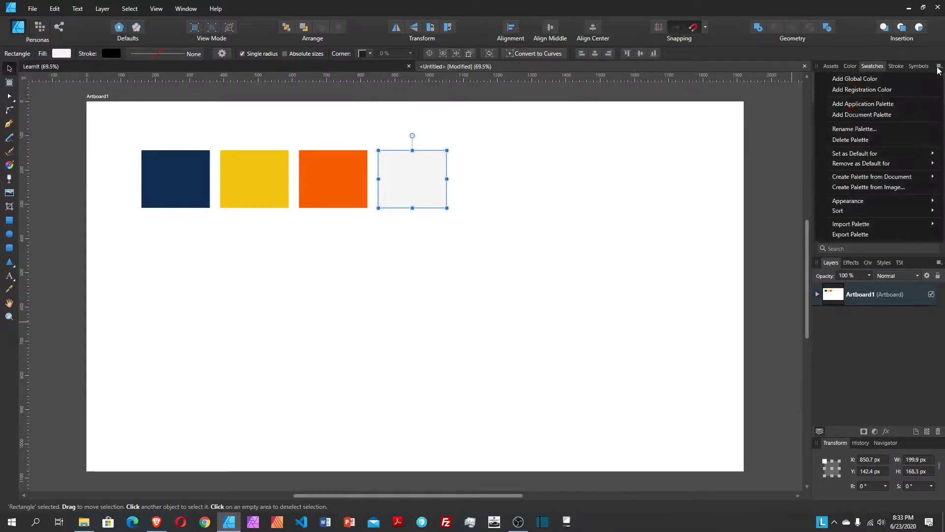
left_click(853, 129)
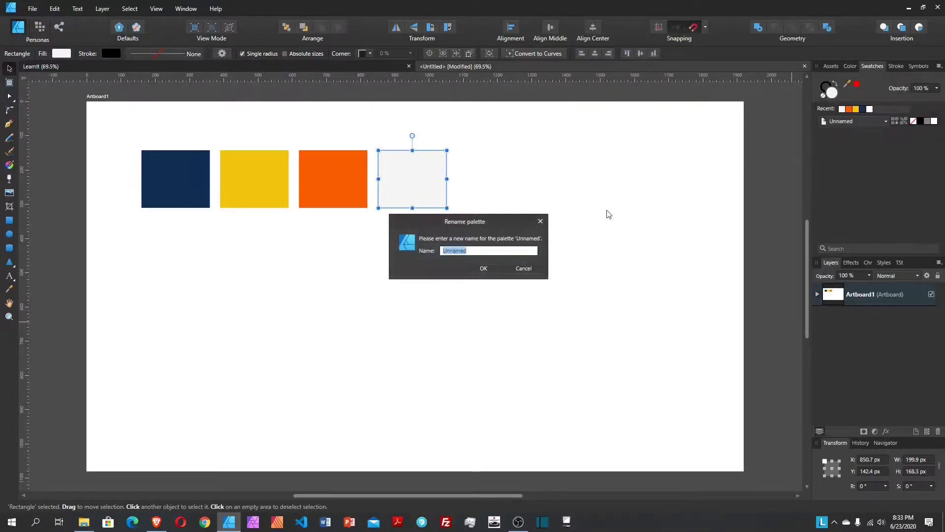
type("L")
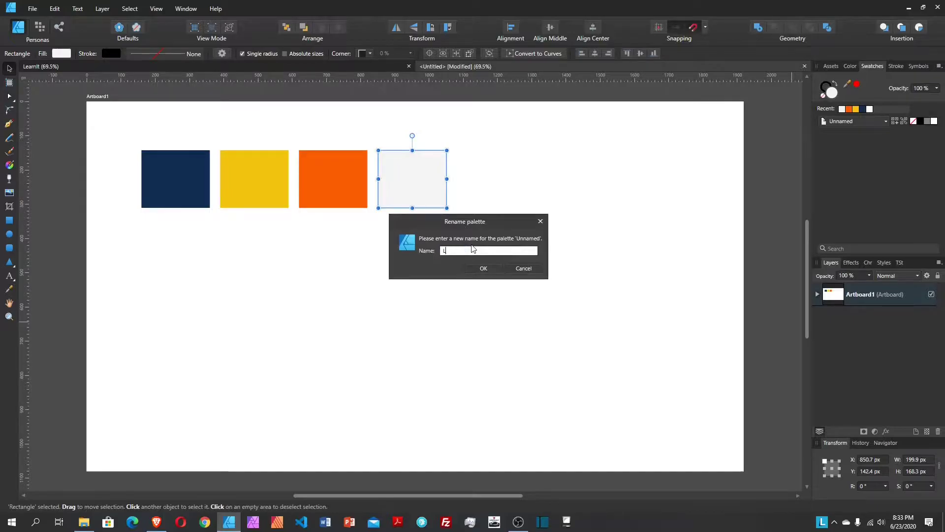
type("earn it")
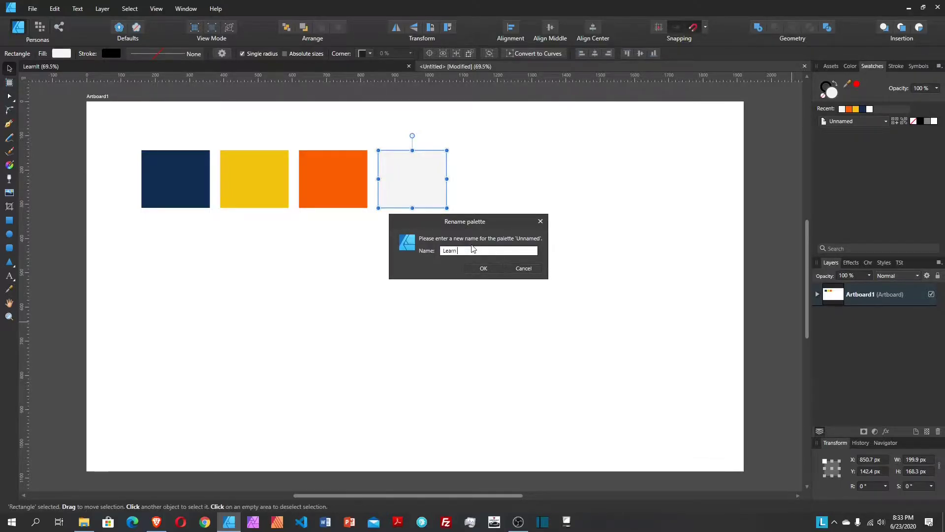
key("Return")
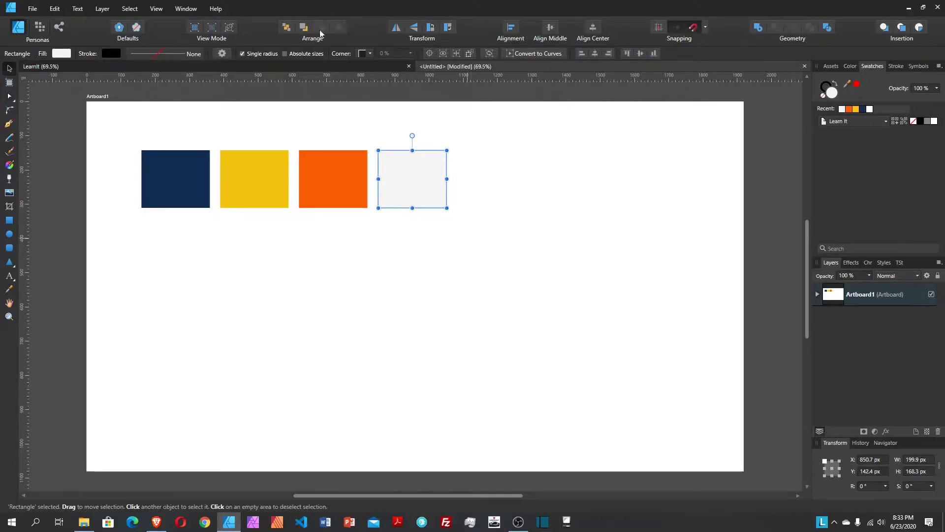
Step: Add the navy, yellow, orange and light grey square fills to the Learn It palette
left_click(161, 179)
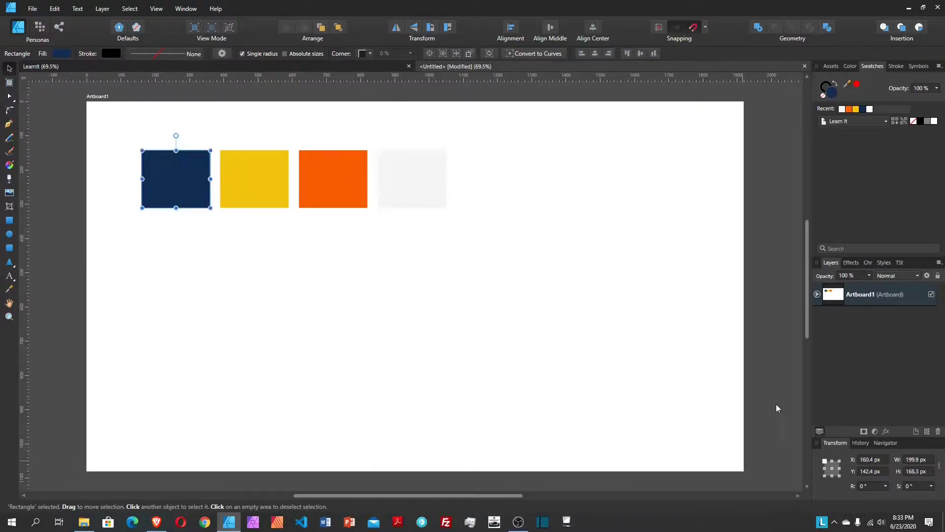
left_click(896, 123)
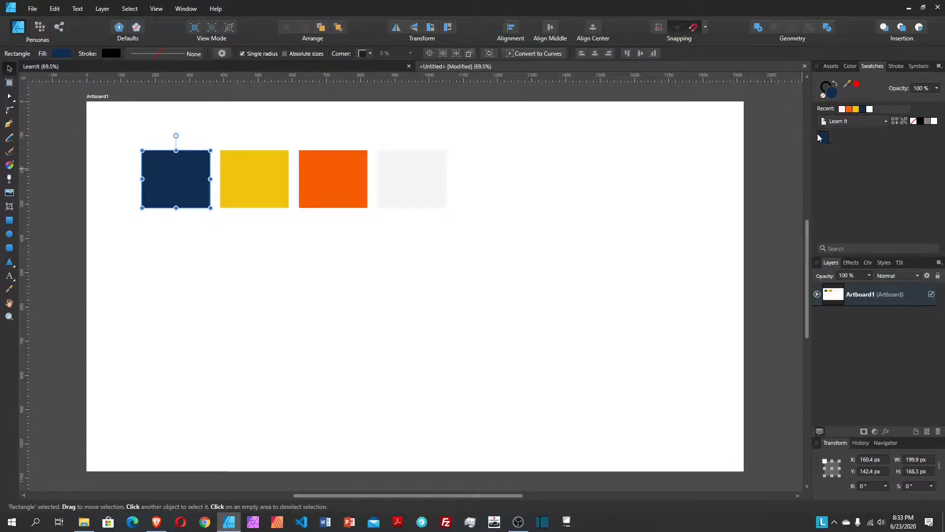
left_click(243, 191)
left_click(894, 122)
left_click(332, 146)
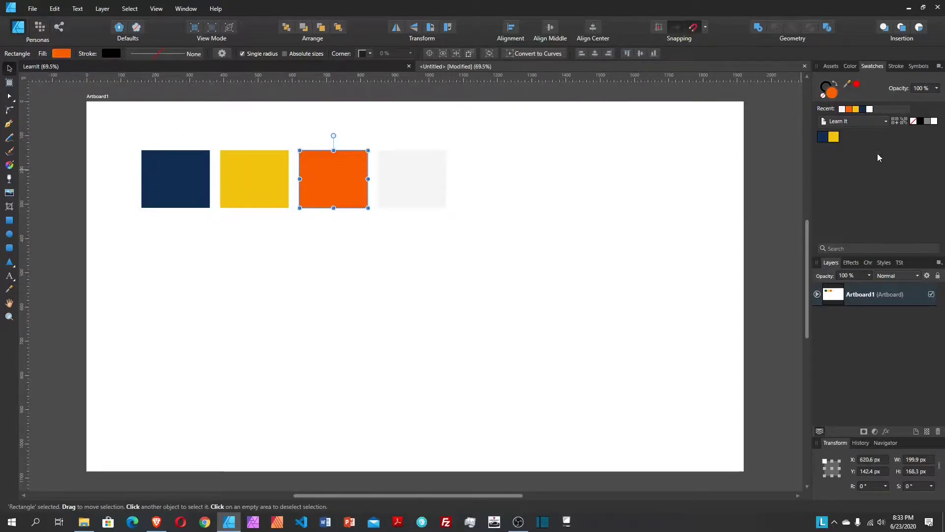
left_click(895, 123)
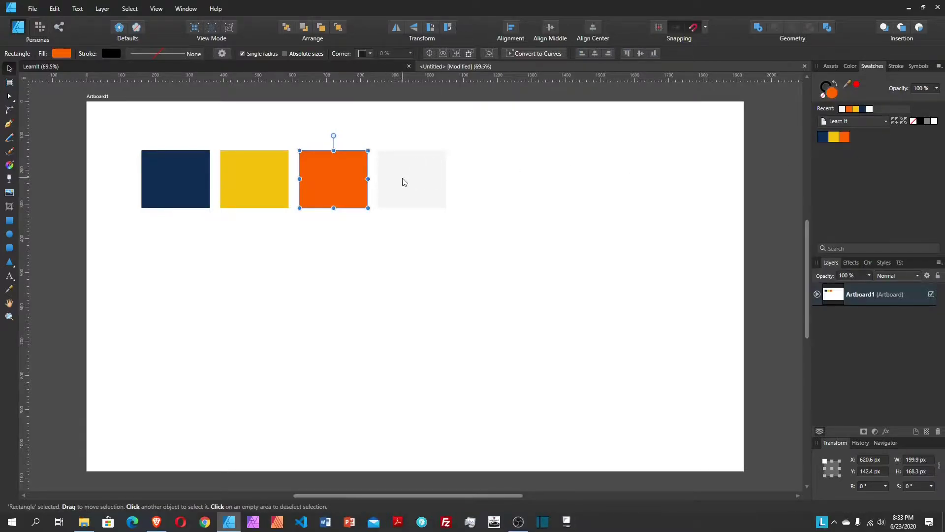
left_click(403, 182)
left_click(895, 123)
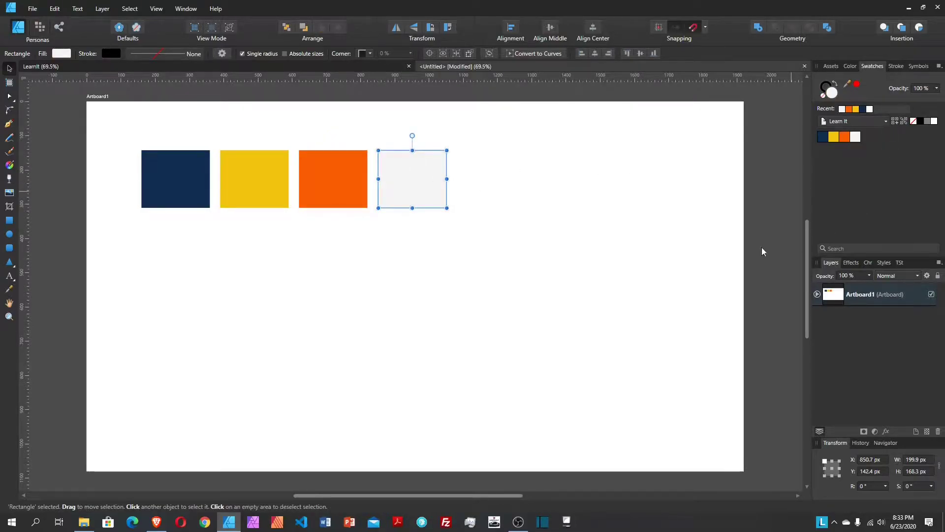
left_click(481, 245)
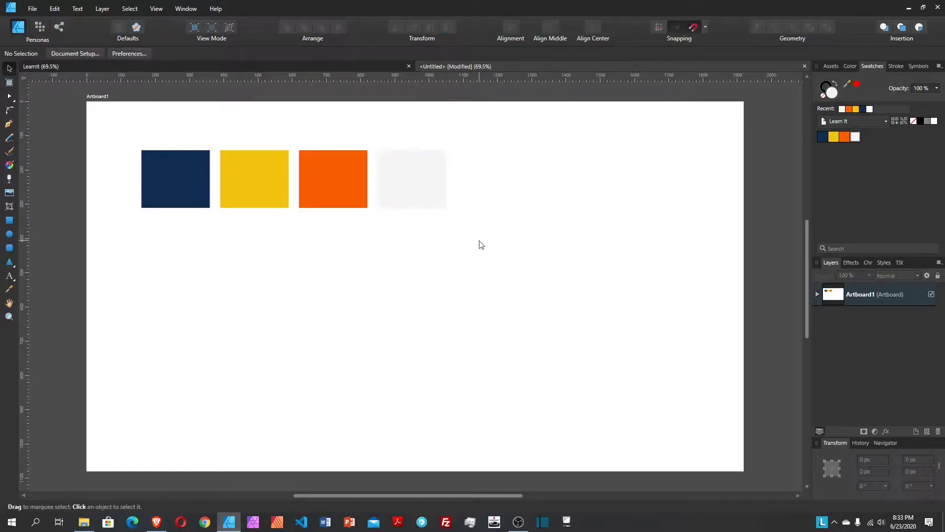
Step: Delete the four colour squares and set a 12-column, 30 px gutter grid in Guides Manager
left_click_drag(529, 253, 80, 127)
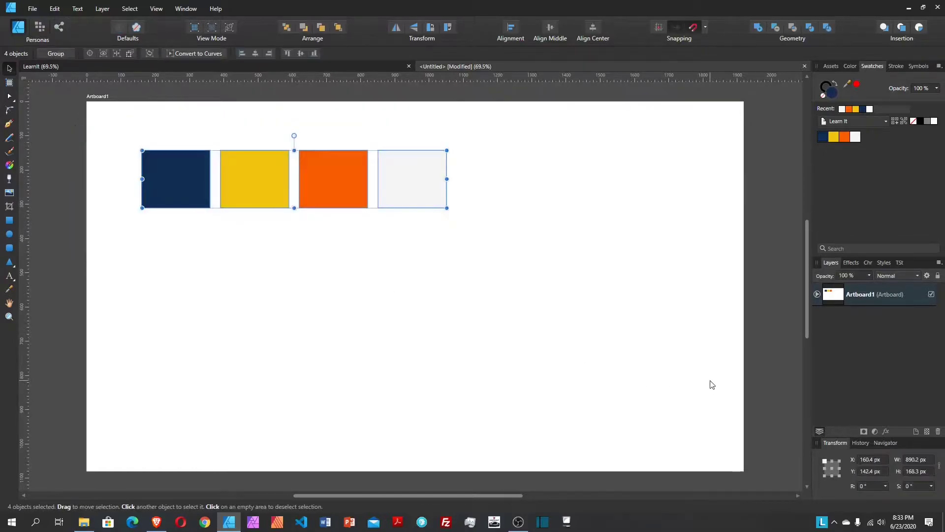
key("Delete")
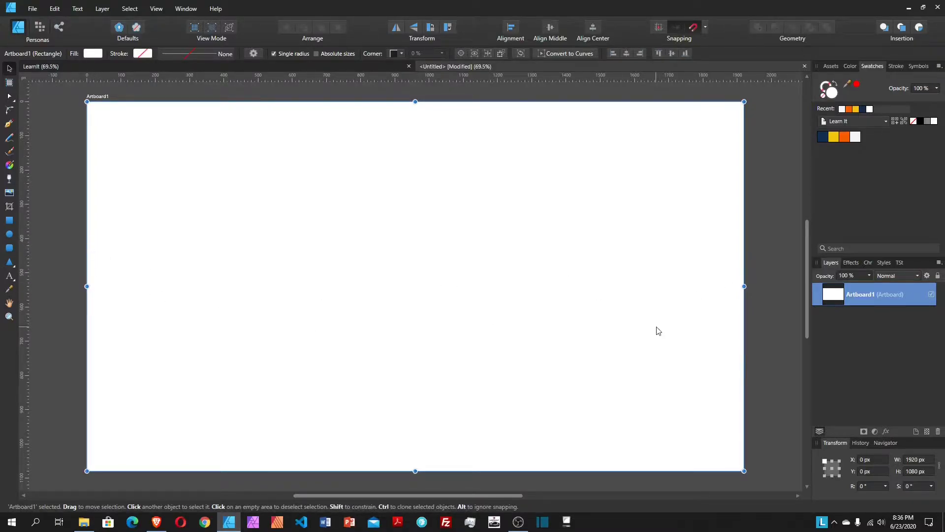
left_click(156, 9)
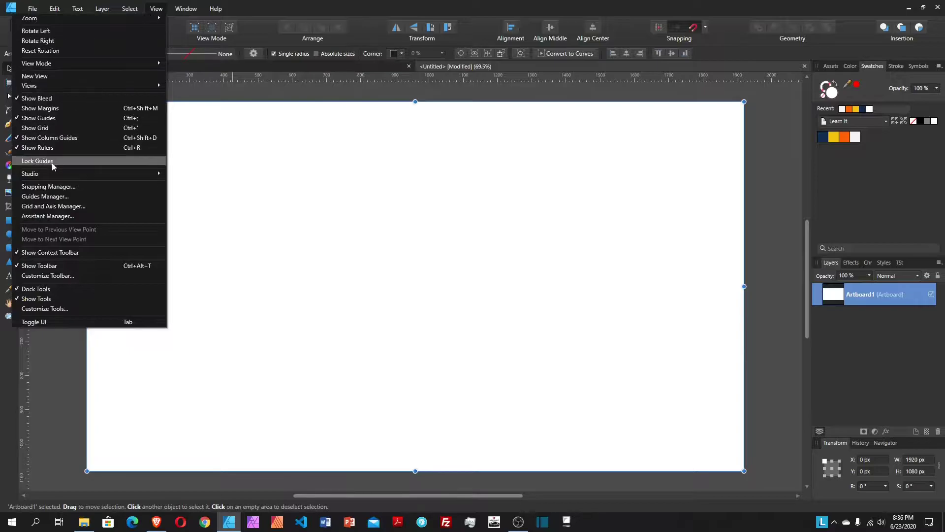
left_click(58, 198)
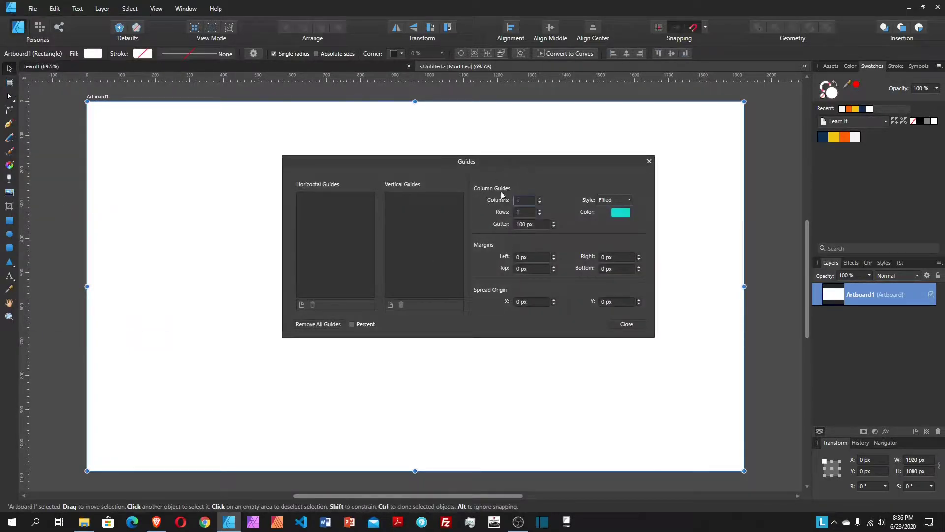
left_click(523, 201)
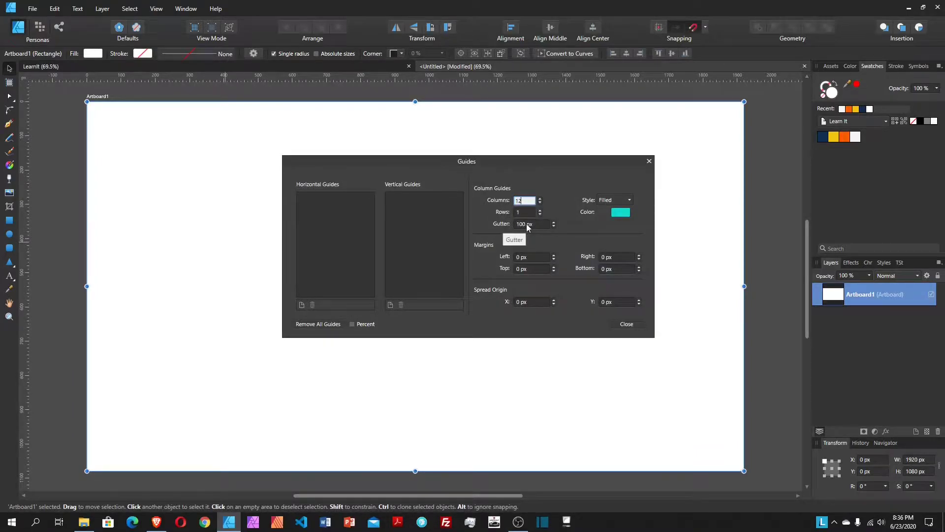
left_click(527, 224)
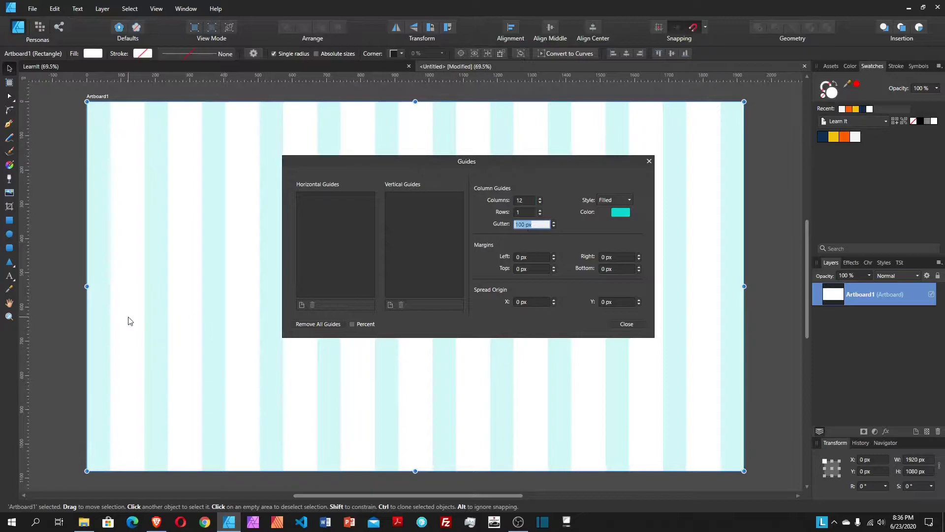
type("30")
key("Return")
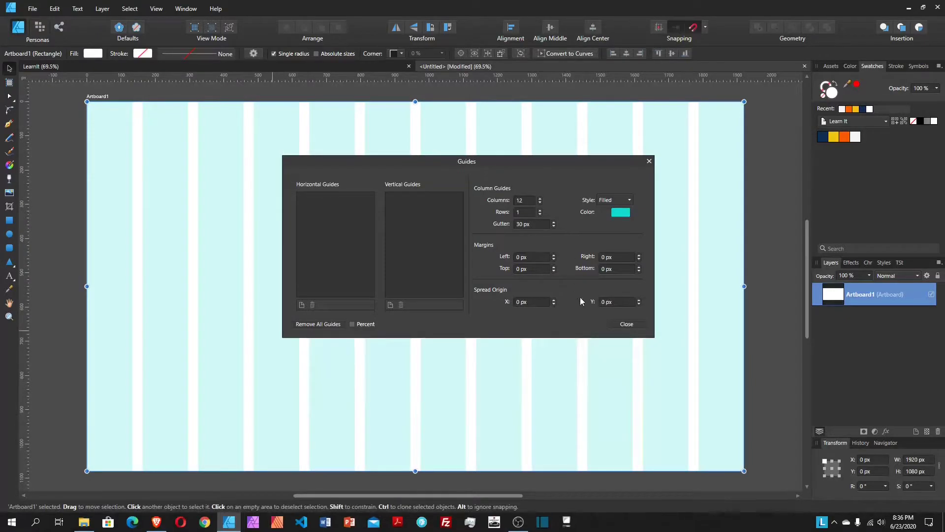
left_click(624, 326)
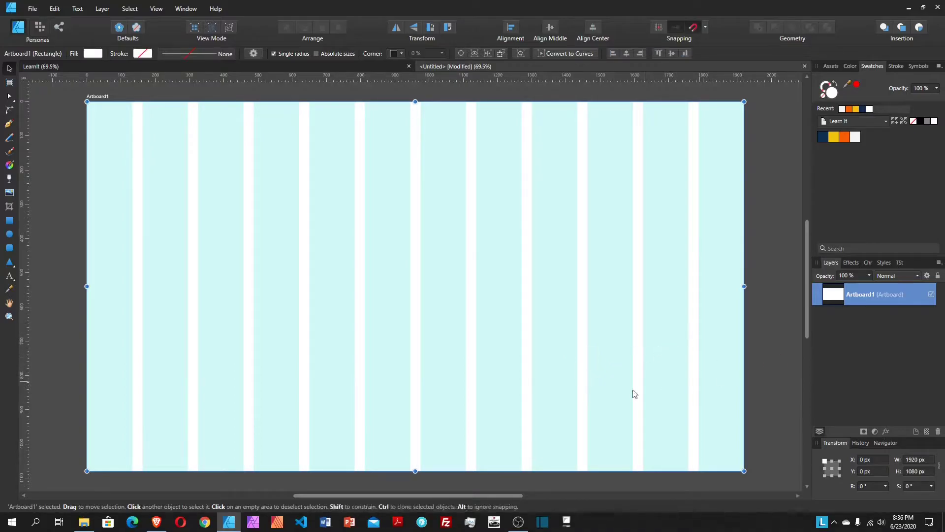
key("m")
left_click_drag(142, 234, 190, 257)
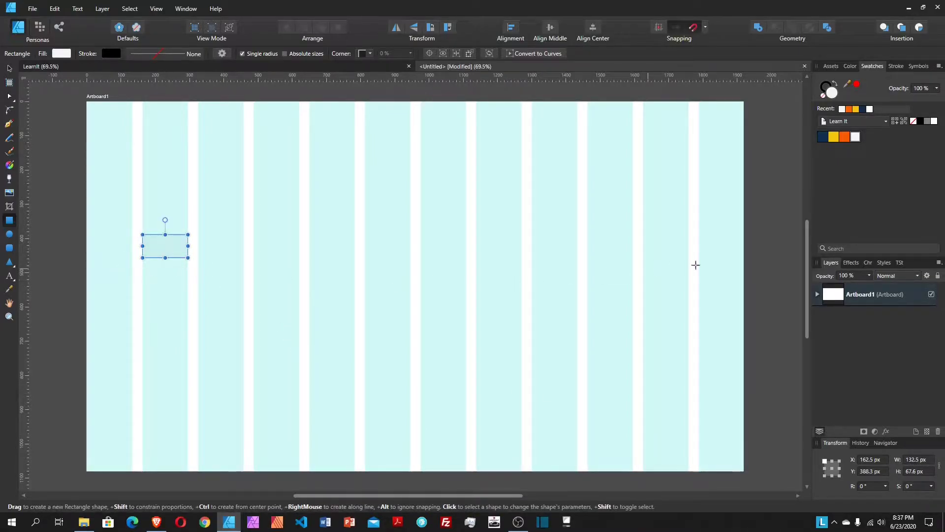
left_click(253, 228)
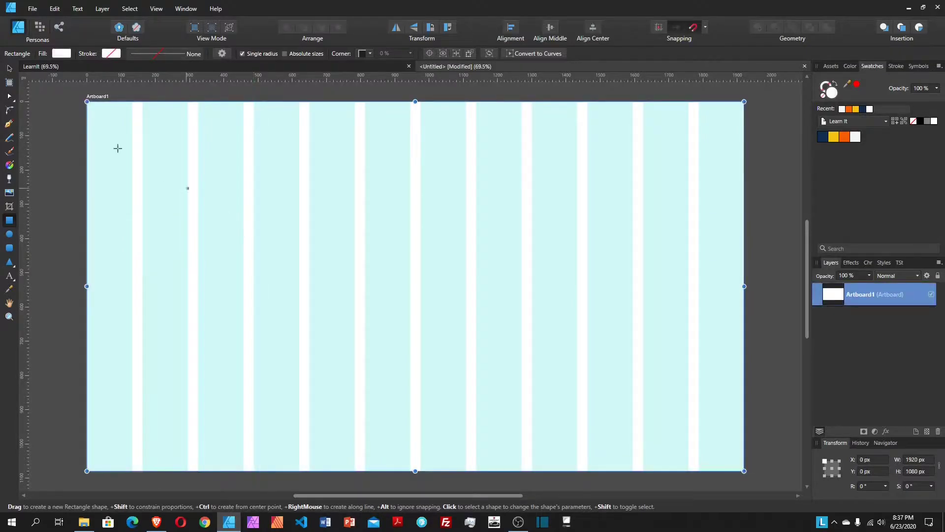
left_click(9, 68)
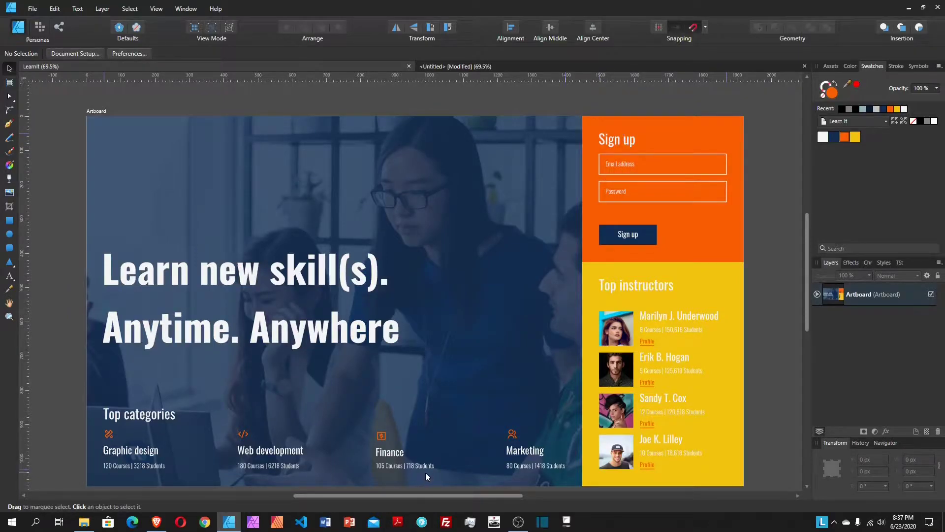
left_click(505, 64)
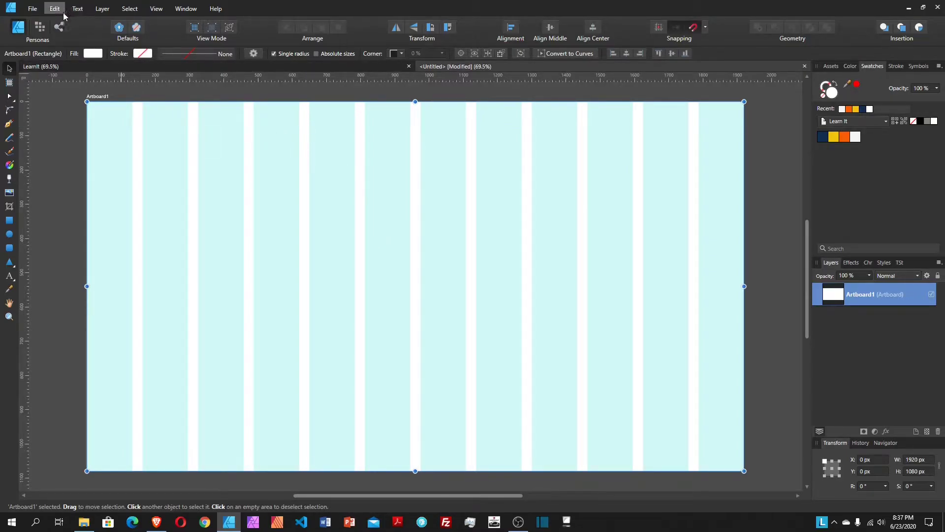
Step: In the Guides Manager, add horizontal guides at 50 px and 1030 px
left_click(156, 9)
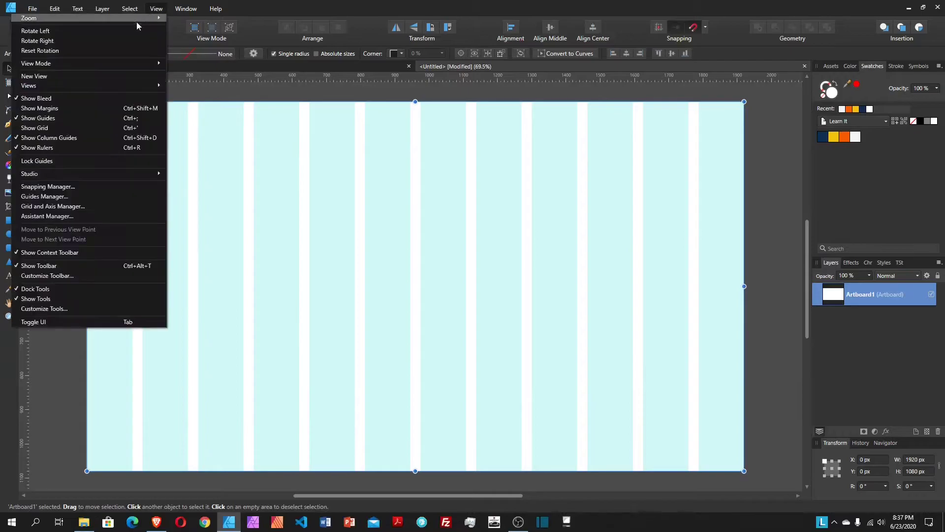
left_click(69, 196)
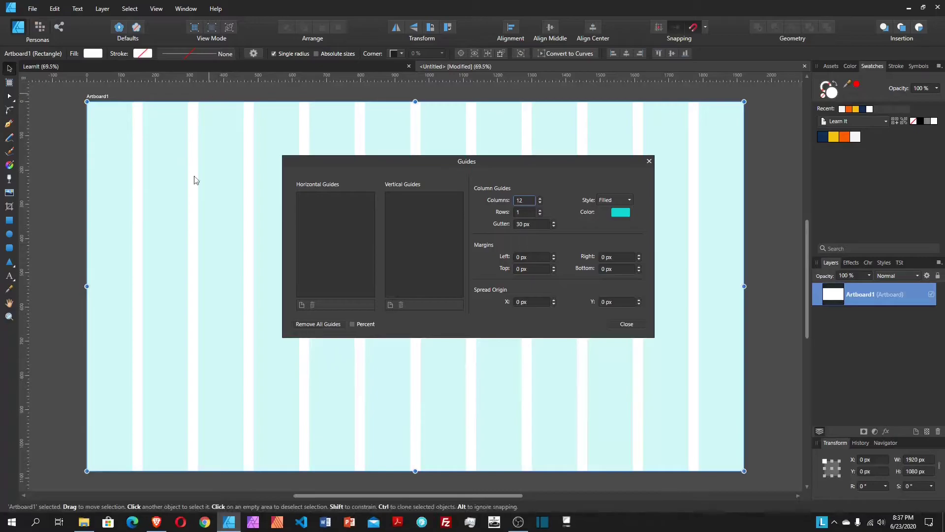
left_click(302, 305)
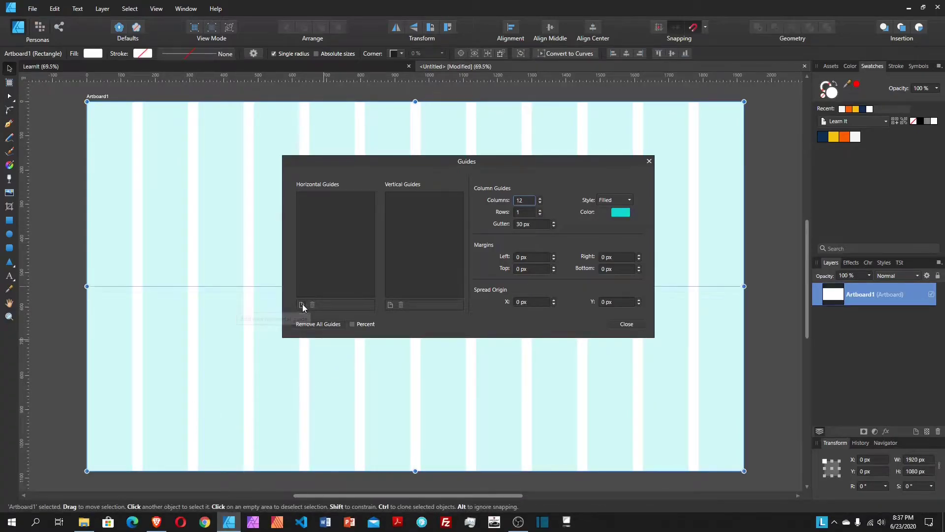
double_click(309, 196)
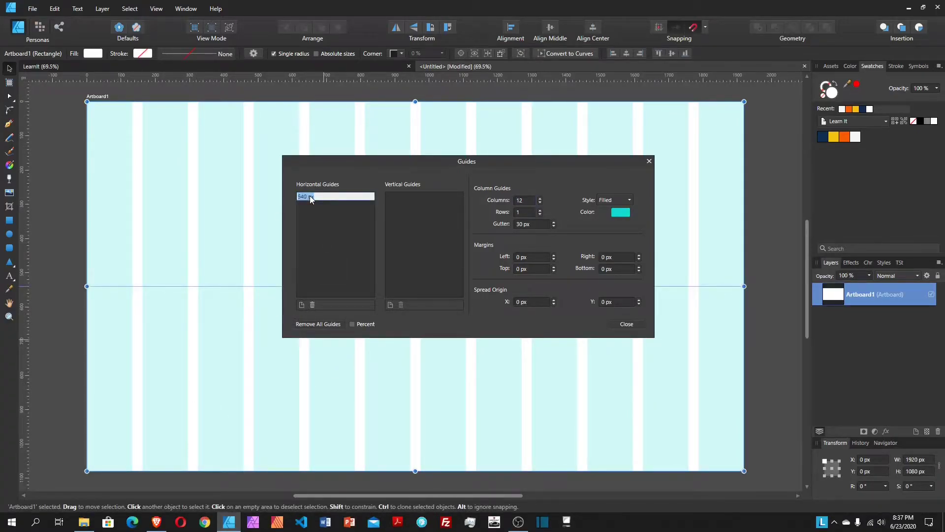
type("50")
key("Return")
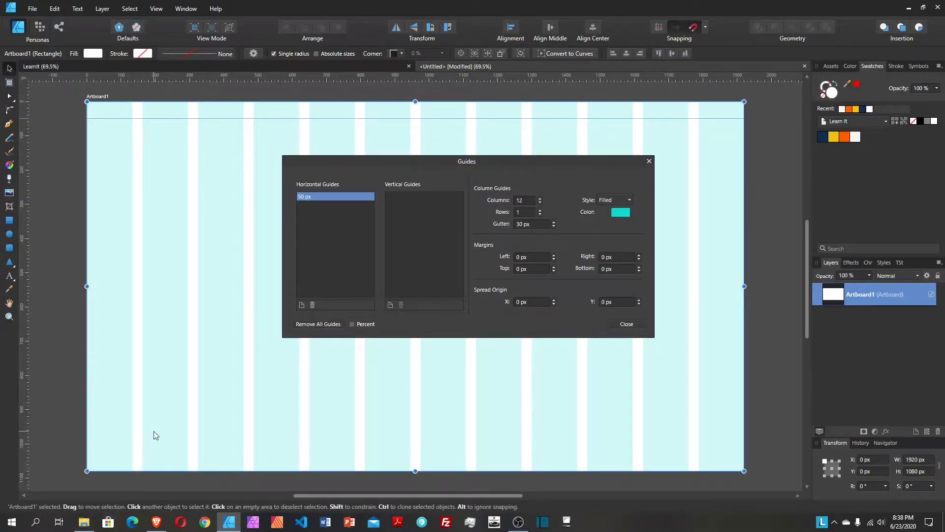
left_click(302, 304)
left_click(311, 206)
type("1030")
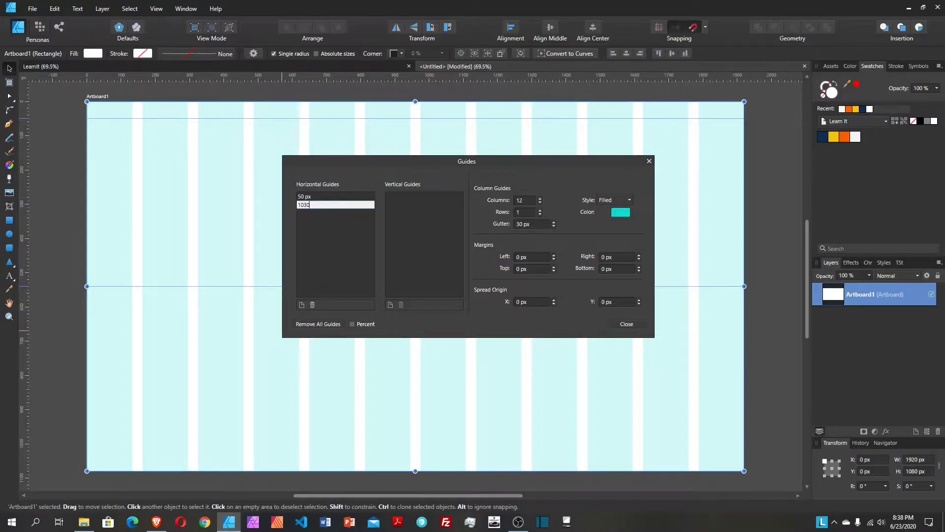
key("Return")
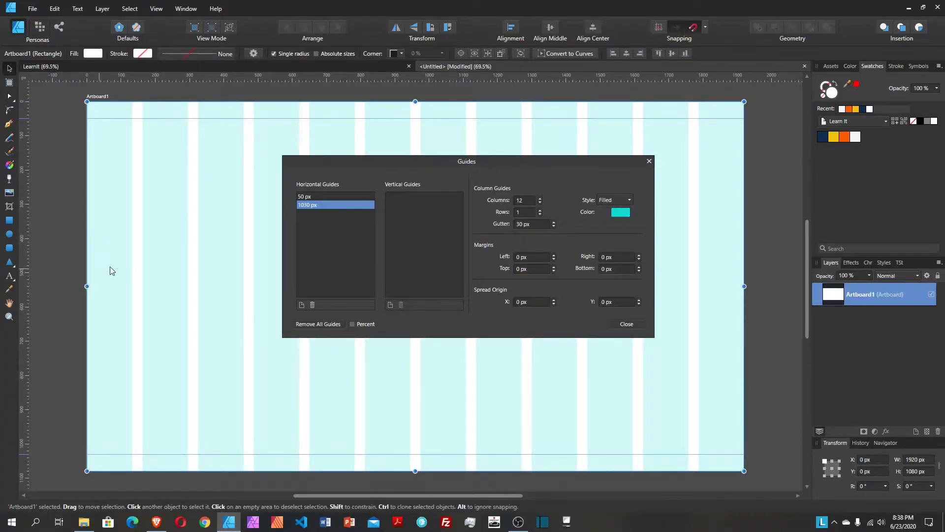
Step: Add vertical guides at 50 px and 1870 px, then close the Guides Manager
left_click(390, 305)
double_click(406, 196)
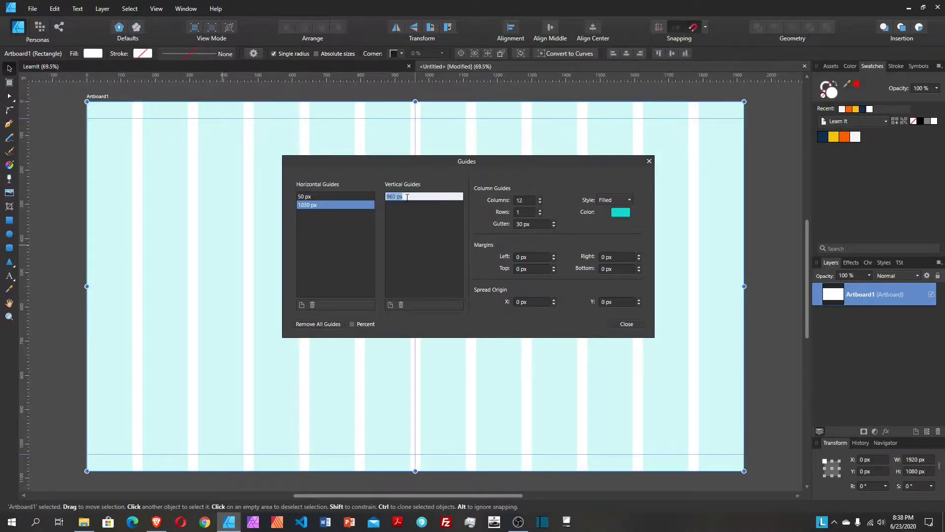
type("50")
key("Return")
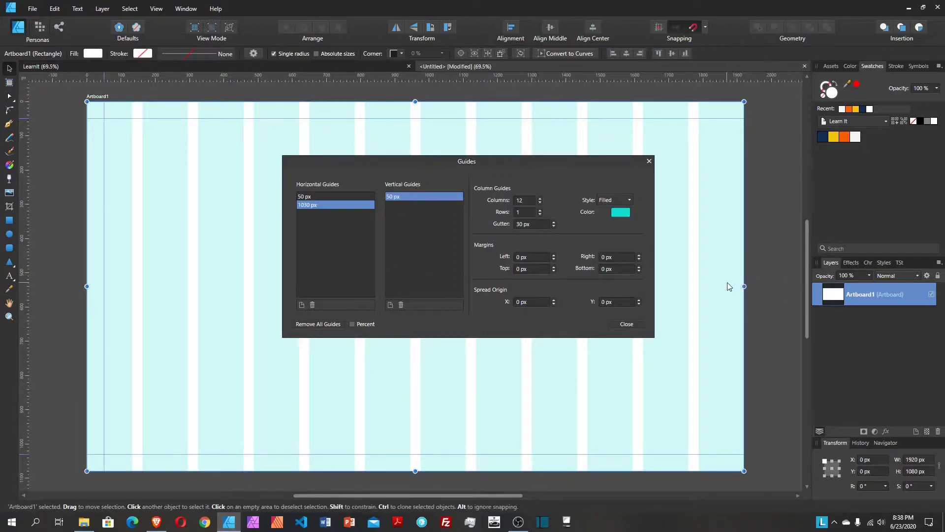
left_click(389, 304)
double_click(409, 205)
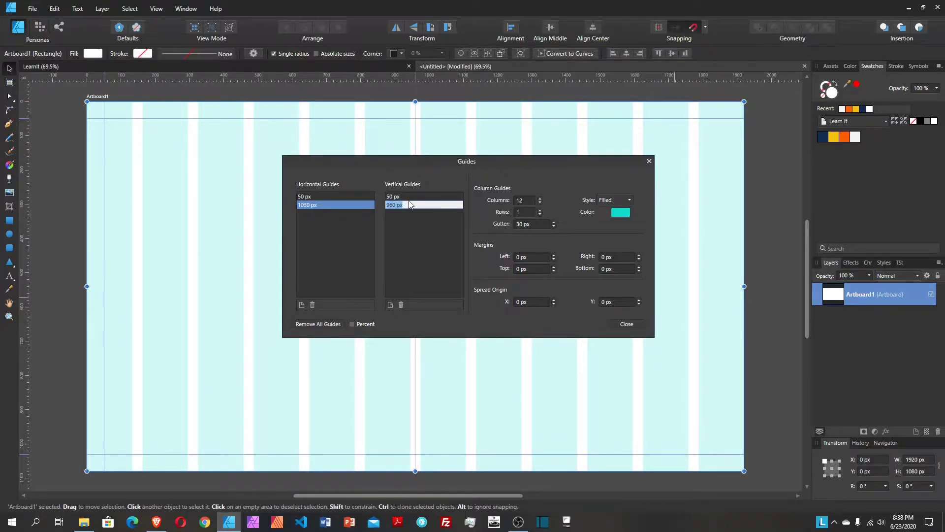
type("1920-50")
key("Return")
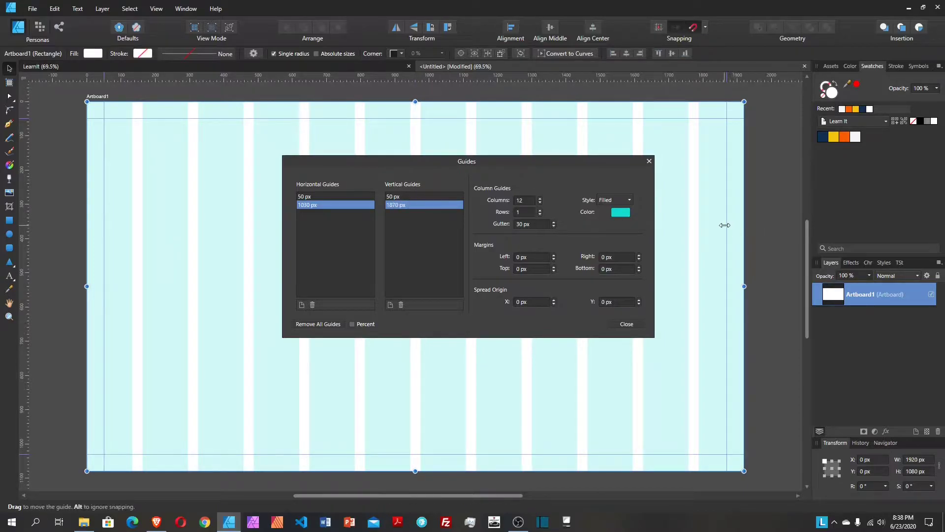
left_click(628, 324)
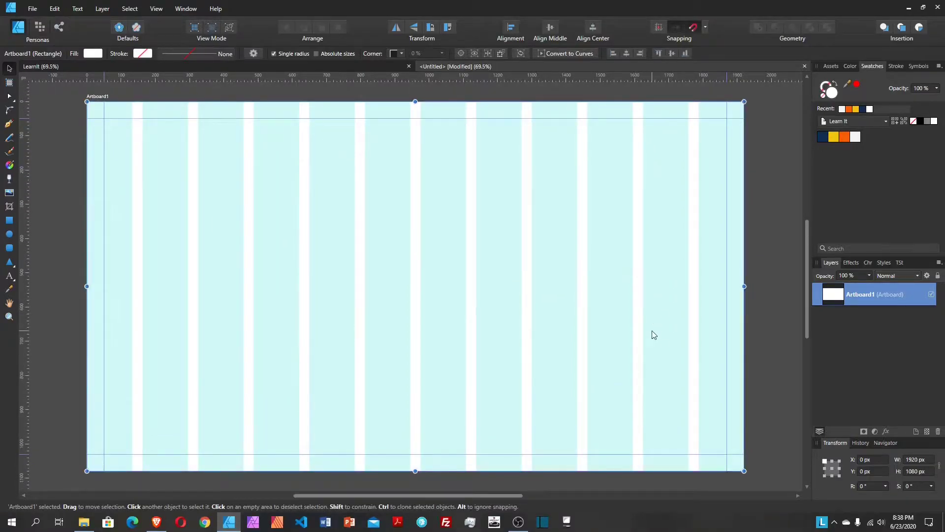
Step: After checking the LearnIt reference, add a new layer named Hero
left_click(321, 67)
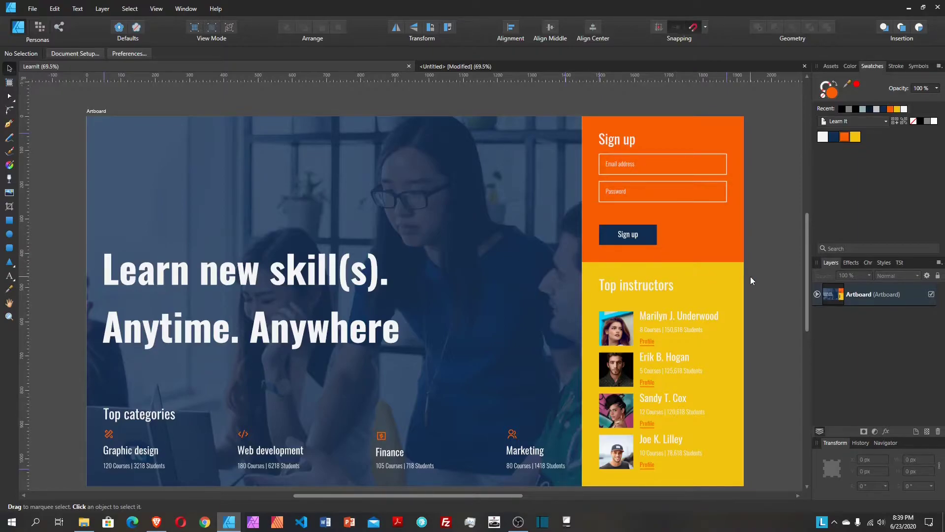
left_click(497, 65)
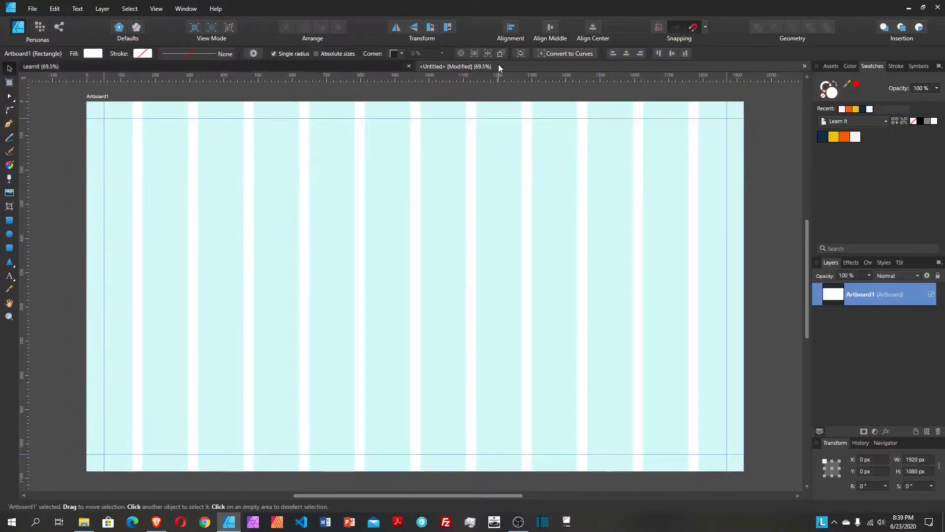
left_click(916, 432)
left_click(816, 294)
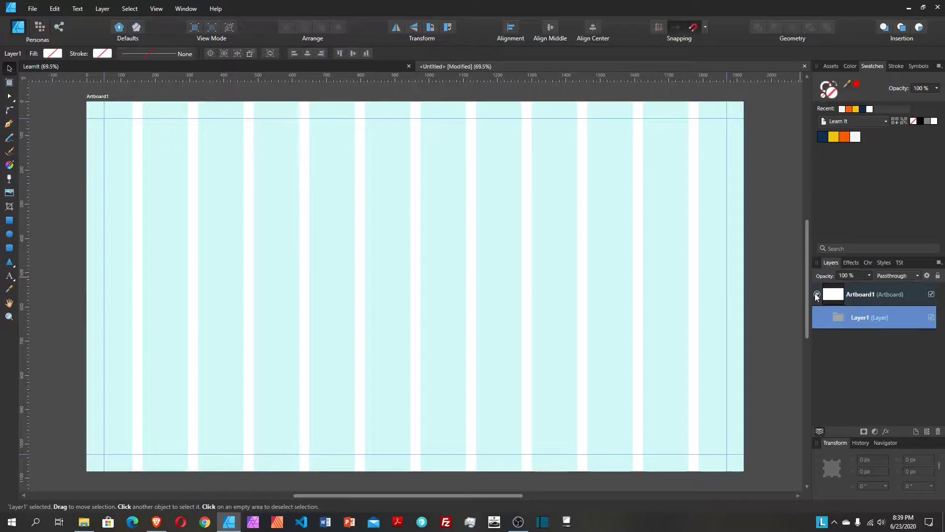
double_click(861, 318)
type("Hero")
key("Return")
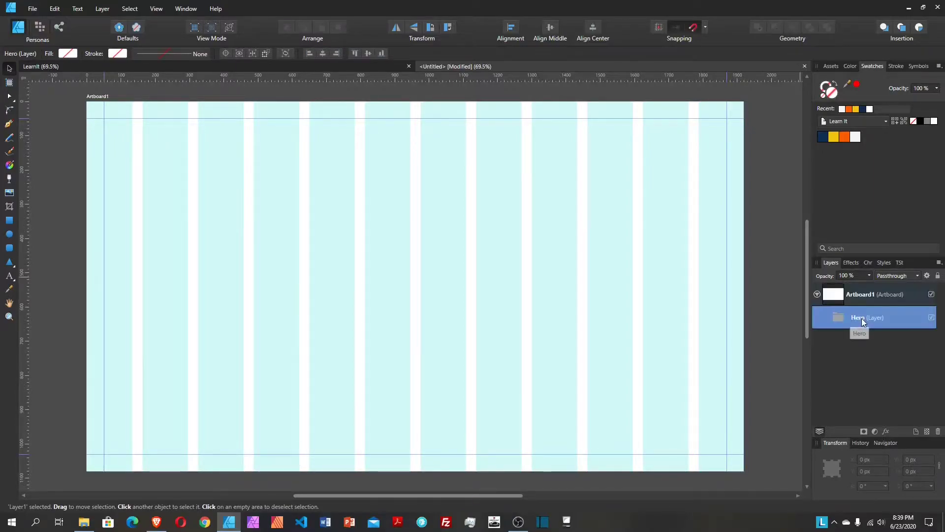
Step: Draw a 1270 × 1080 px rectangle from the artboard's top-left and fill it navy
left_click(12, 220)
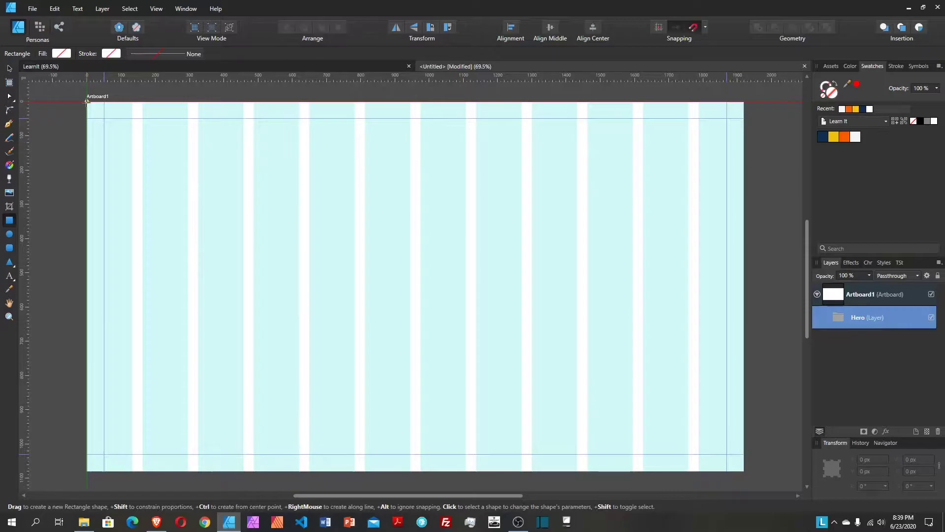
left_click_drag(87, 102, 522, 422)
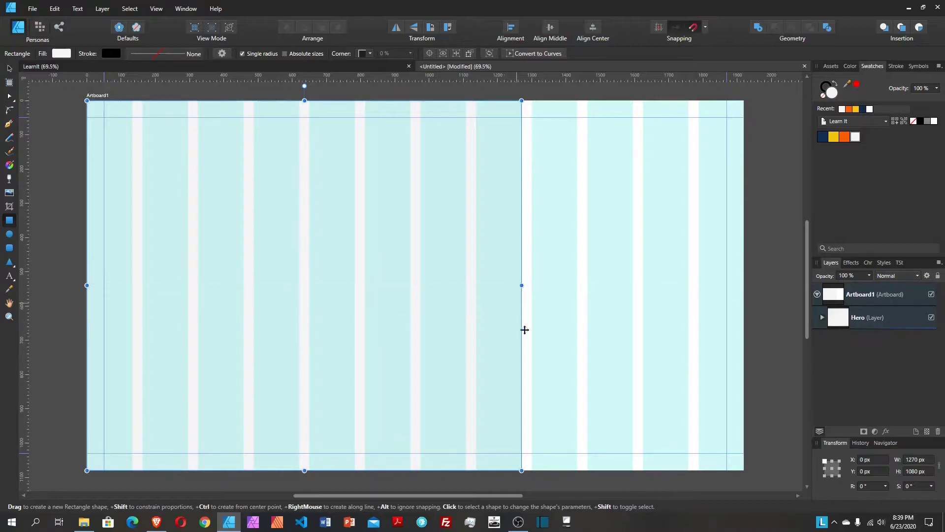
scroll(523, 300, "up", 1)
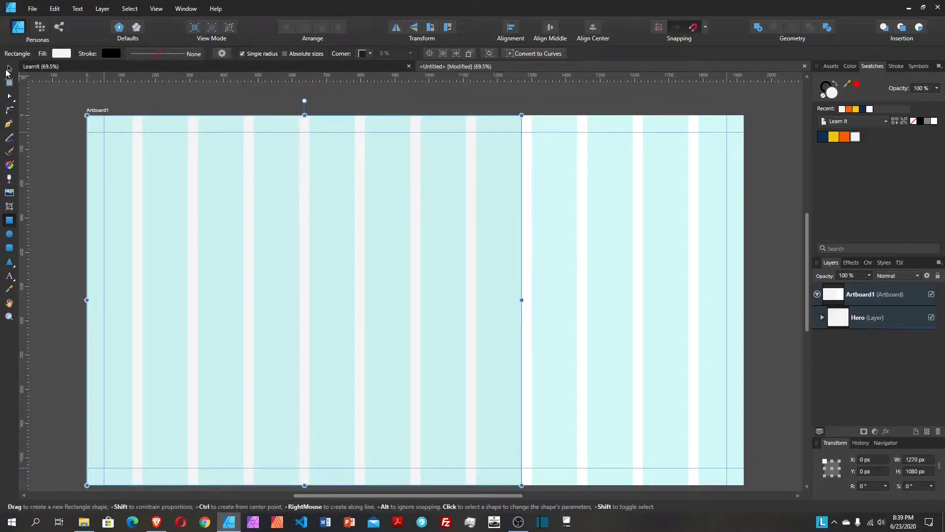
left_click(10, 70)
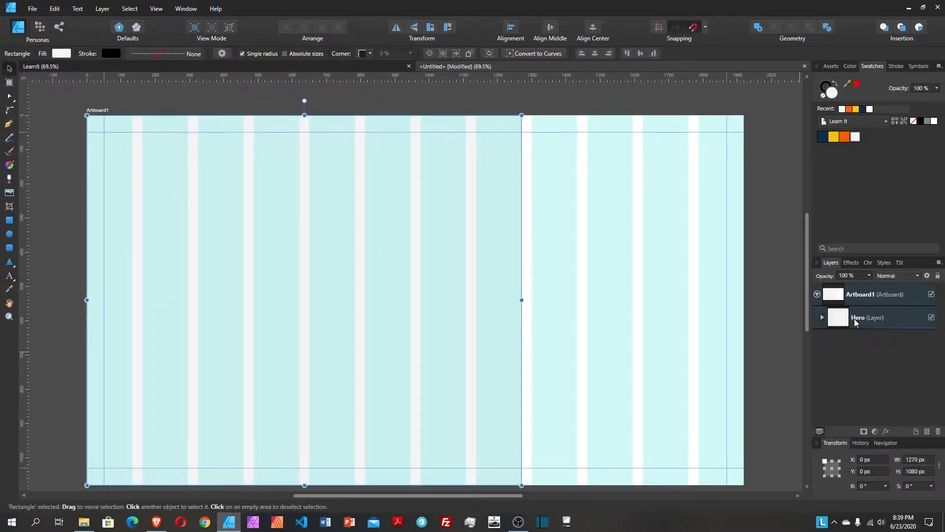
left_click(855, 320)
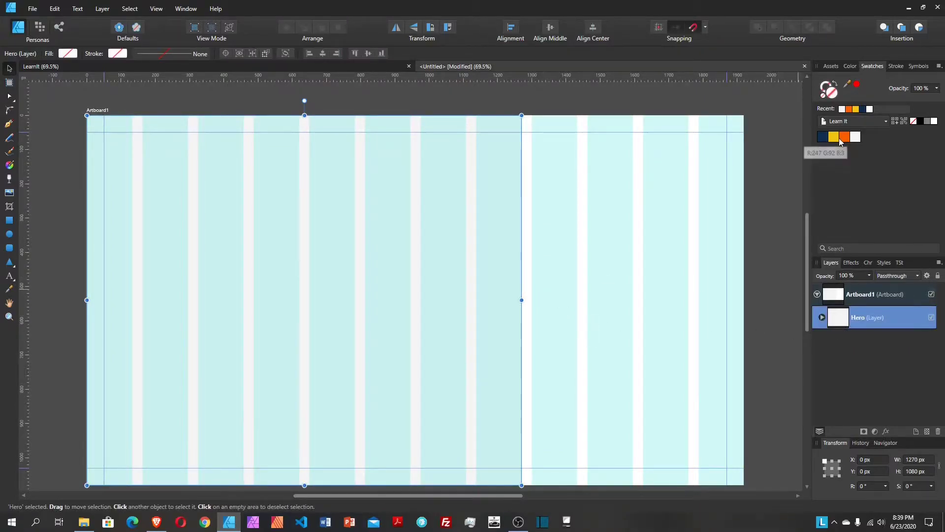
left_click(824, 138)
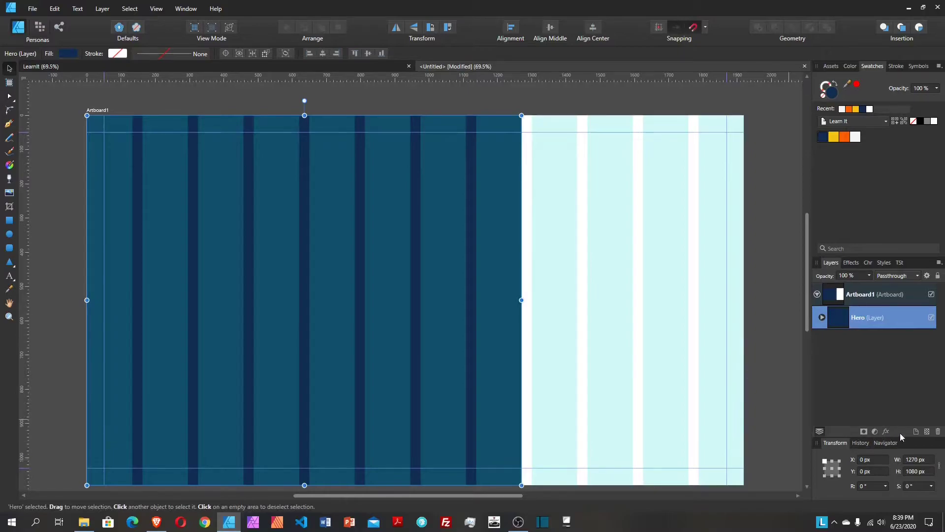
Step: Add another new layer named Sidebar
left_click(917, 434)
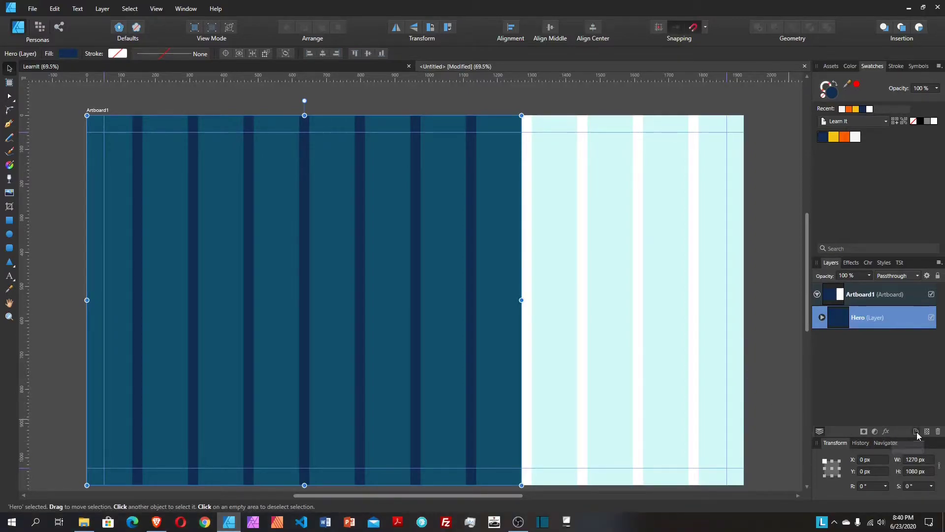
double_click(876, 320)
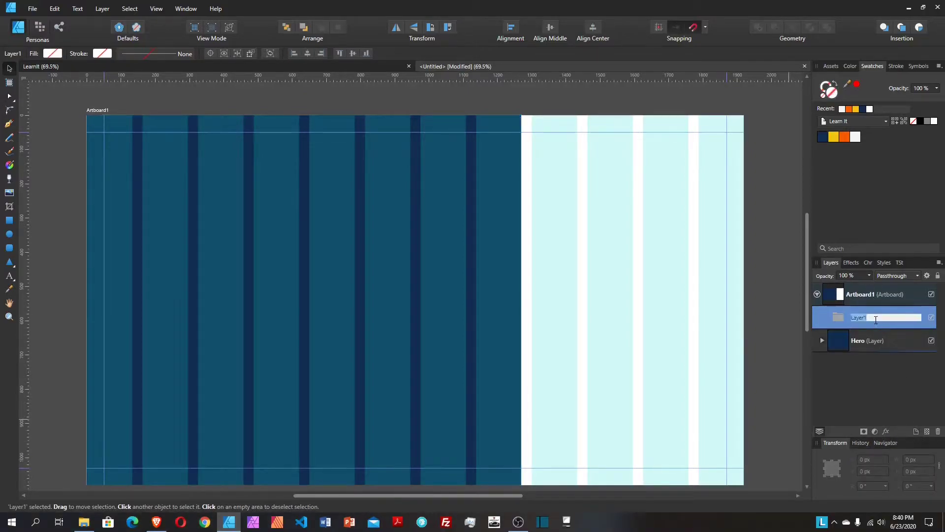
type("Sidebar")
key("Return")
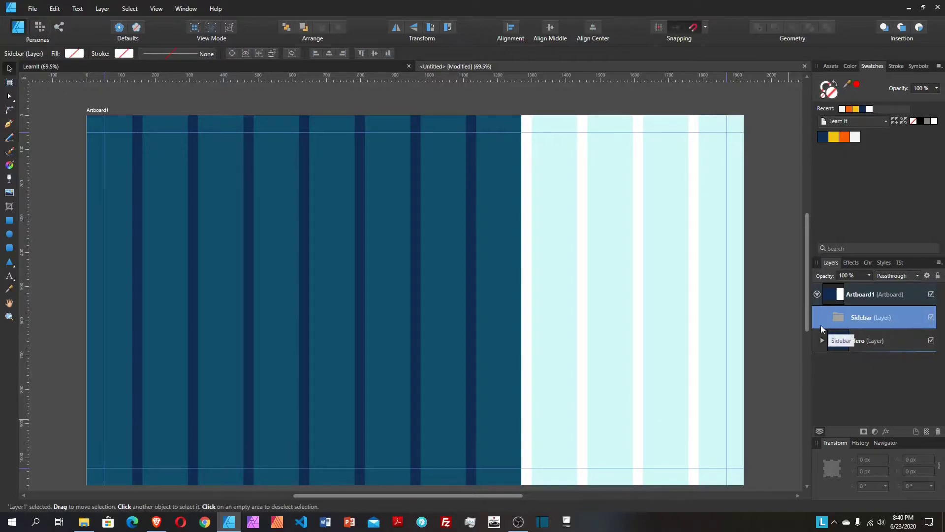
Step: Draw a 620 × 1080 px rectangle along the artboard's right edge, comparing against the reference
left_click(9, 222)
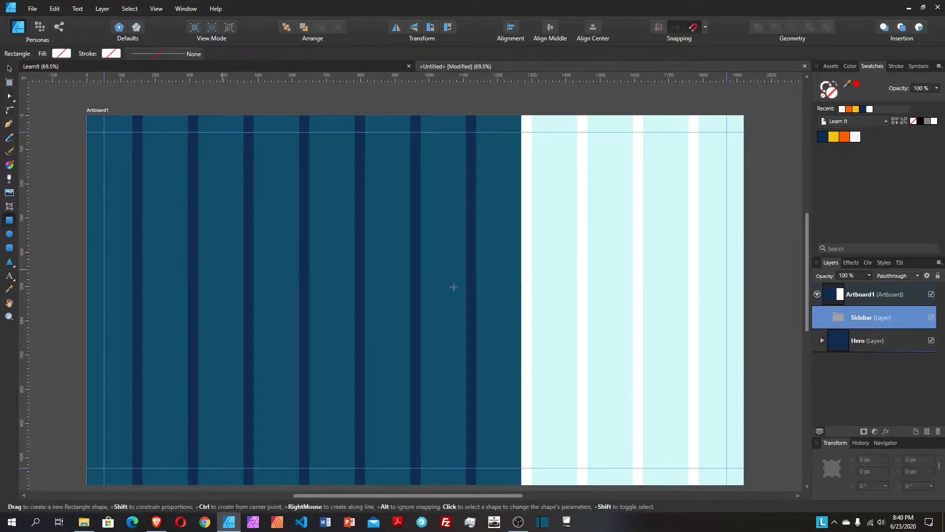
left_click_drag(536, 140, 744, 452)
scroll(532, 143, "up", 2)
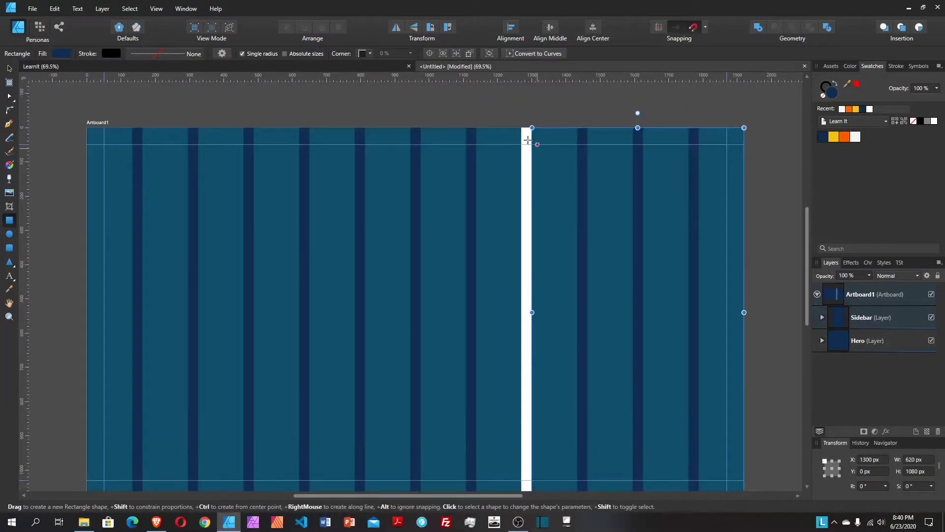
left_click(379, 65)
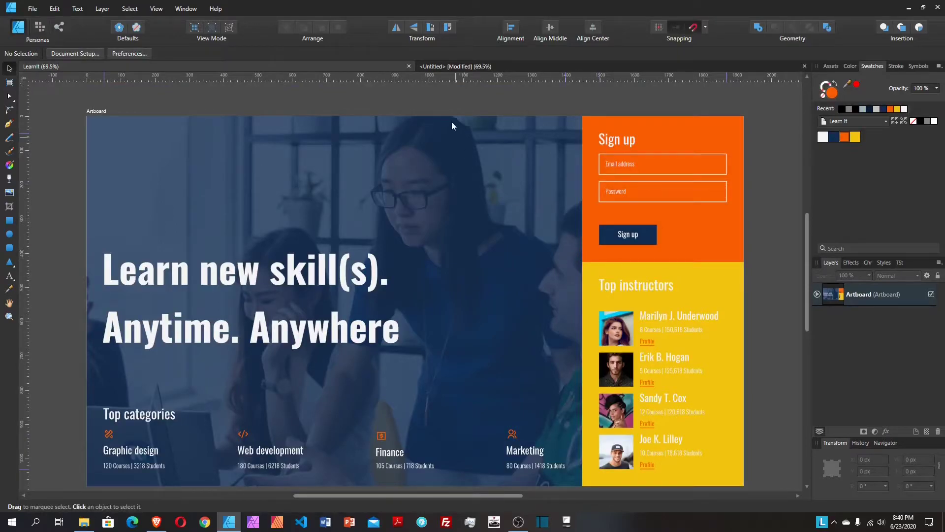
left_click(458, 66)
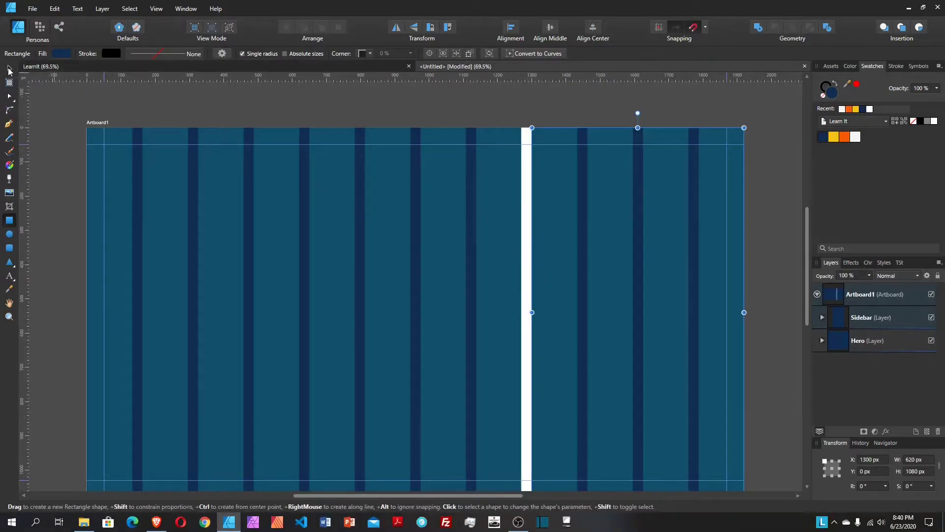
left_click(9, 69)
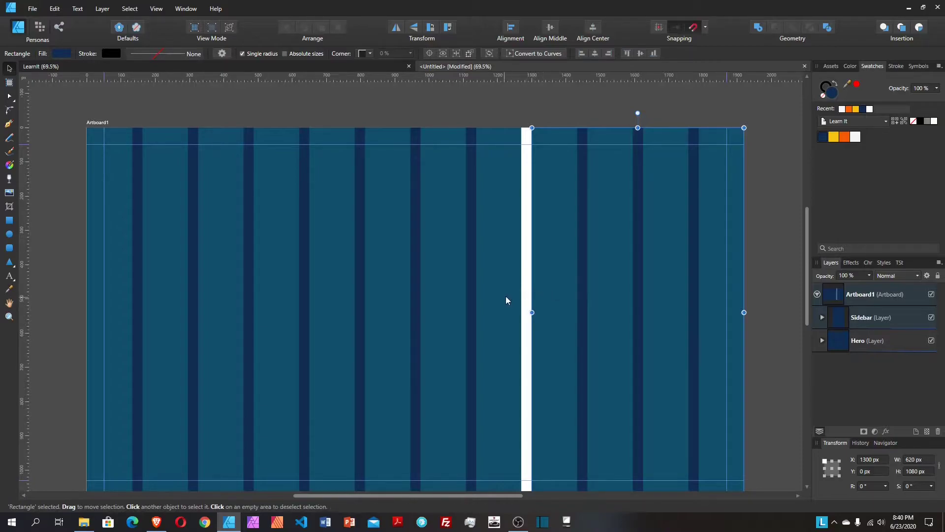
Step: Set the sidebar rectangle's width to 635 px and nudge it slightly left
left_click(913, 460)
left_click(916, 461)
key("BackSpace")
type("3")
key("Delete")
type("5")
key("Return")
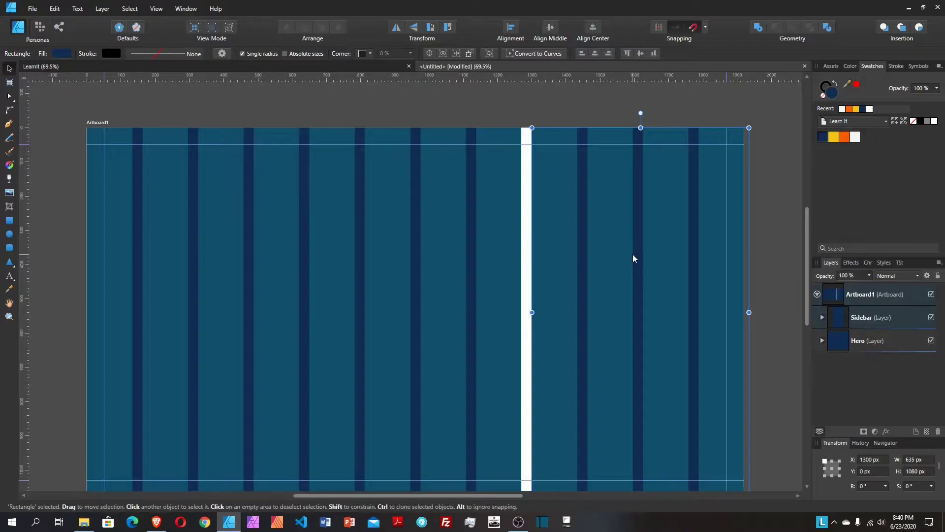
left_click_drag(634, 258, 629, 257)
Step: Widen the Hero rectangle to 1285 px
left_click(488, 268)
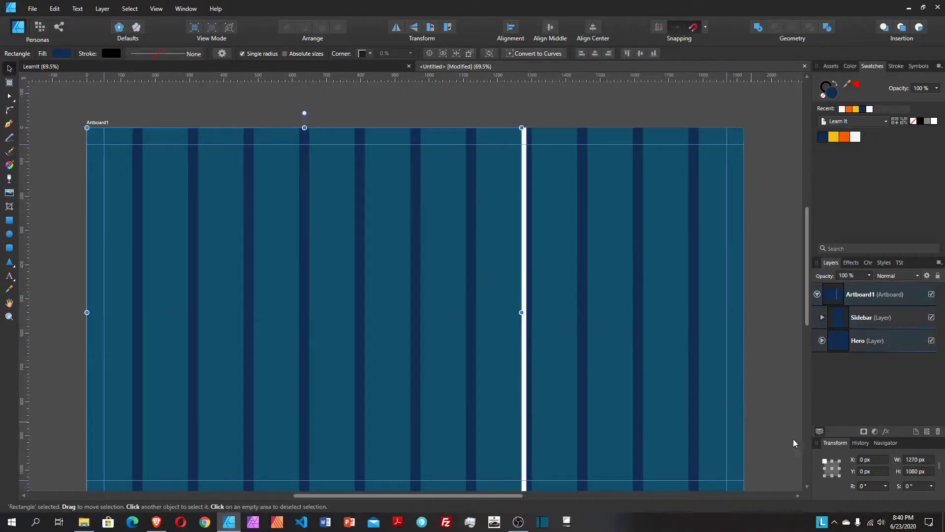
left_click(931, 459)
left_click(931, 459)
key("Return")
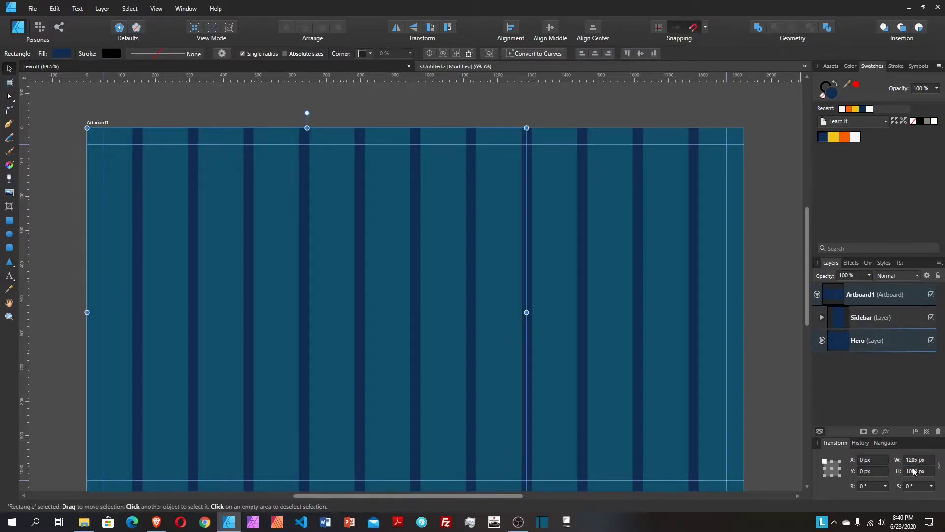
Step: Fill the sidebar rectangle yellow and select the Hero layer
left_click(620, 300)
left_click(563, 110)
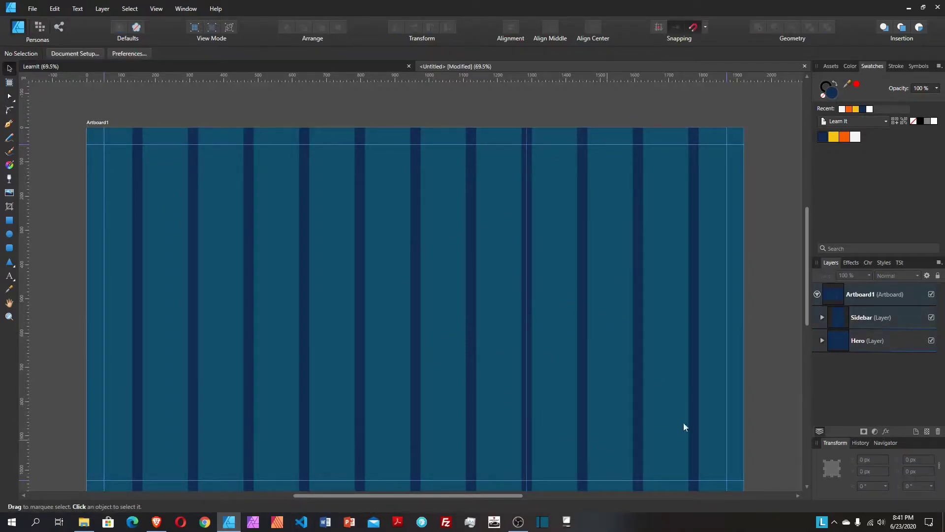
scroll(574, 438, "up", 1)
scroll(187, 382, "down", 4)
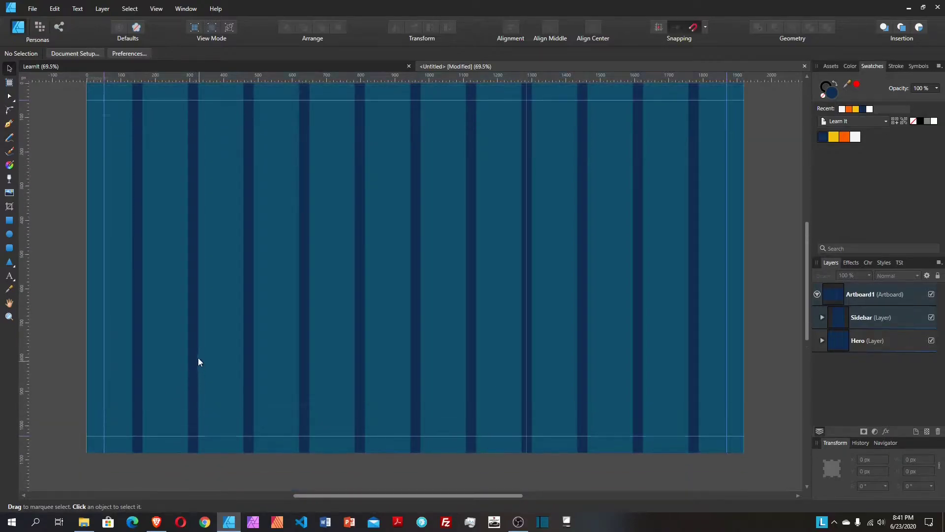
scroll(198, 359, "up", 3)
left_click(661, 325)
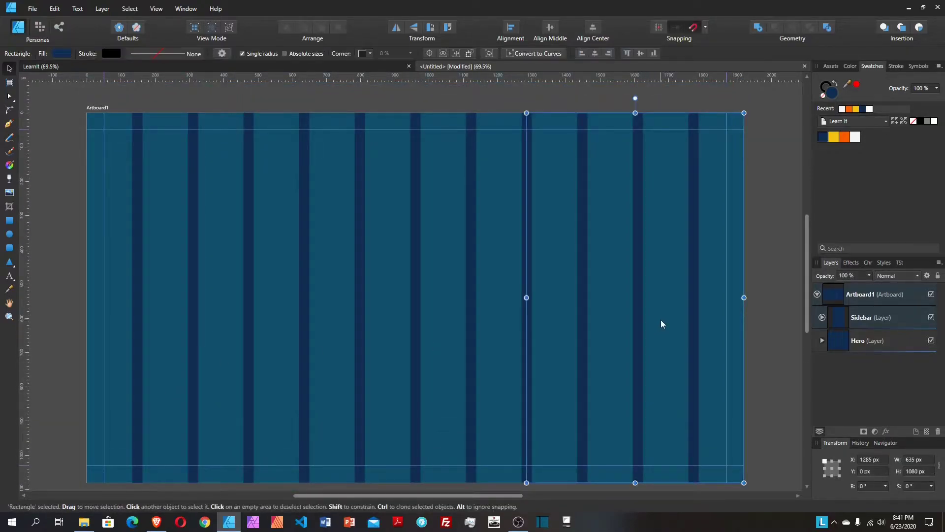
left_click(835, 134)
left_click(768, 270)
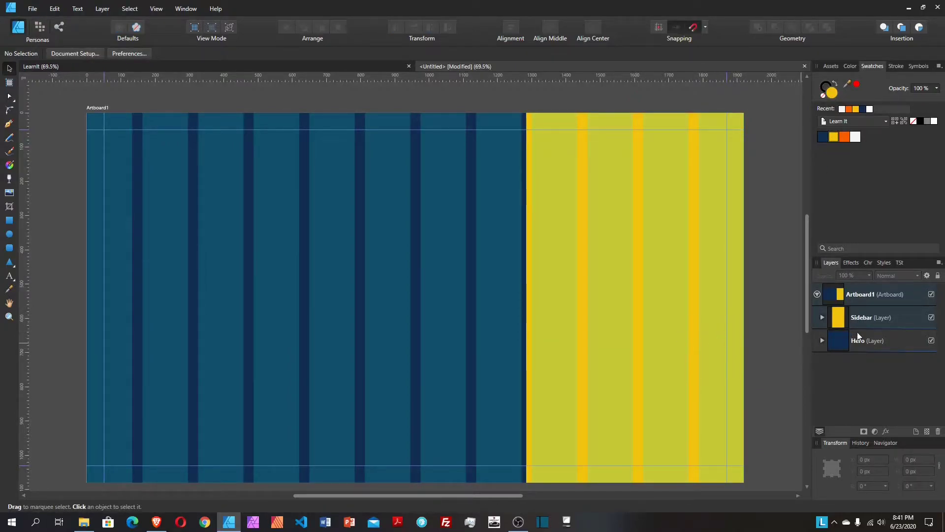
left_click(867, 340)
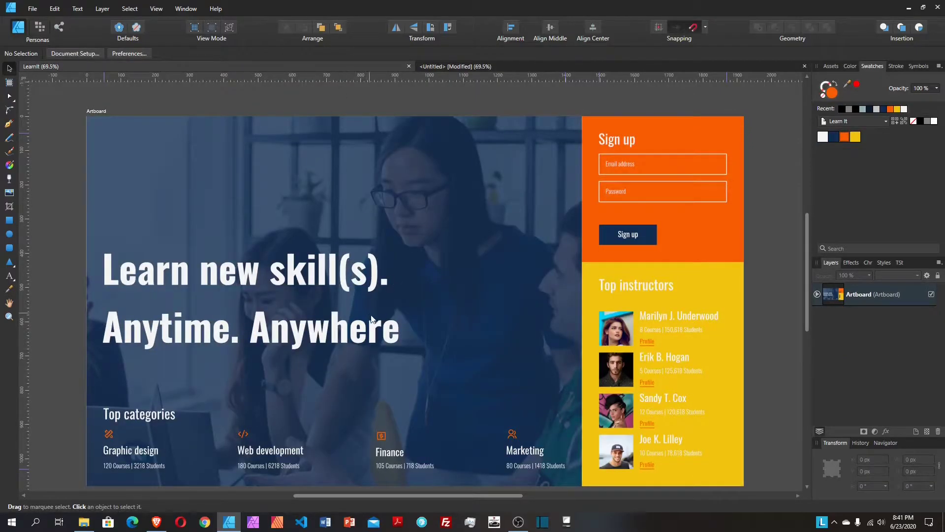
Step: Compare the draft against the finished LearnIt reference design
left_click(569, 65)
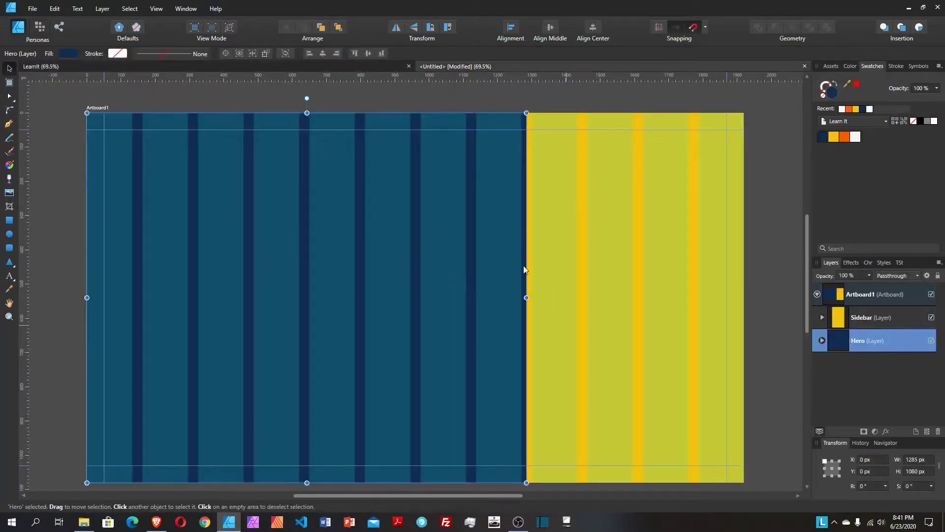
left_click(373, 65)
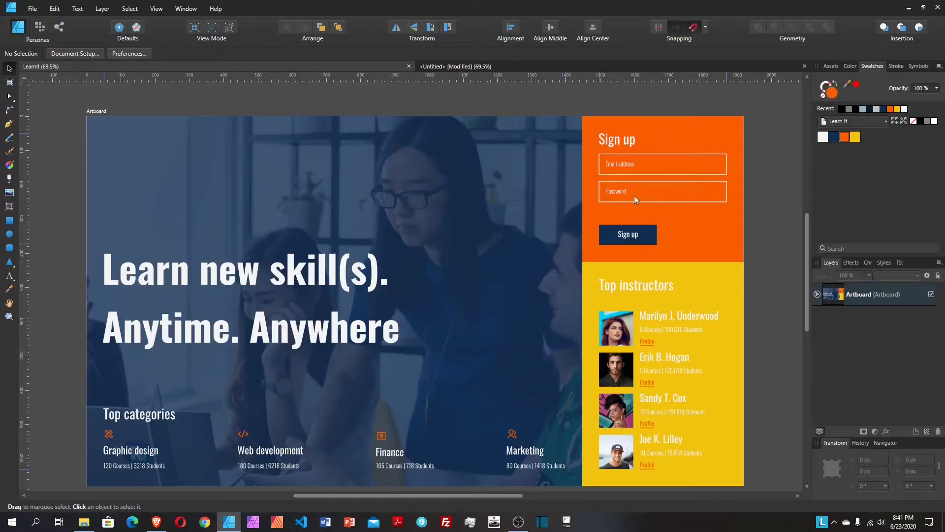
left_click(522, 65)
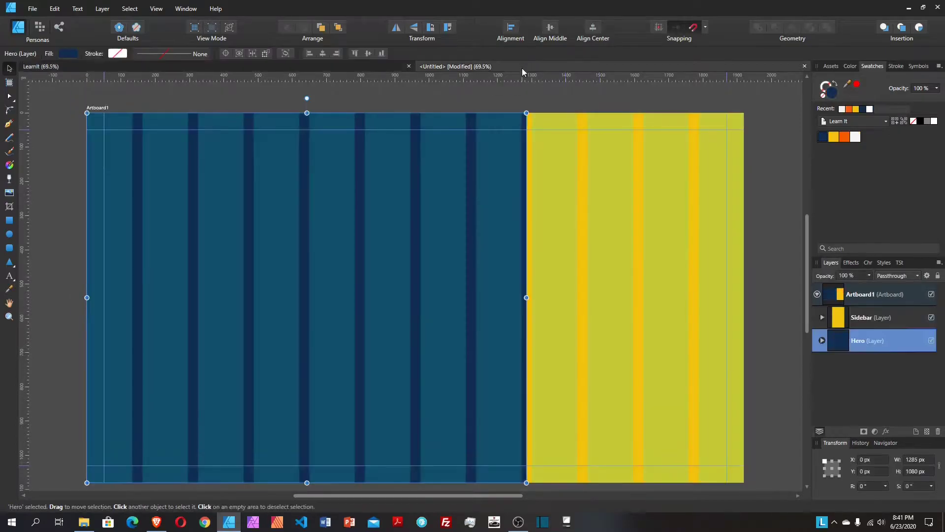
Step: Drag the yellow sidebar narrower and the Hero wider, then set the Hero width to 1447.5 px
left_click(537, 332)
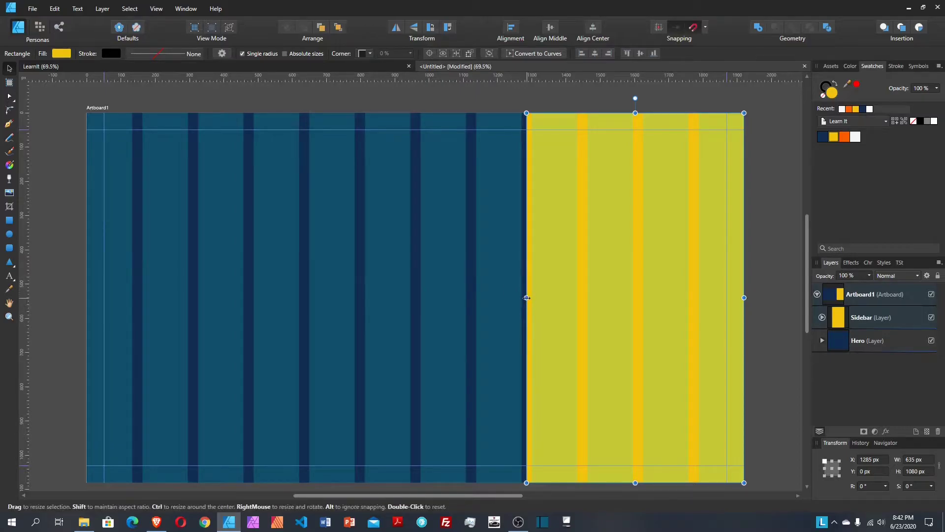
left_click_drag(528, 298, 588, 297)
left_click(506, 291)
left_click_drag(527, 298, 577, 298)
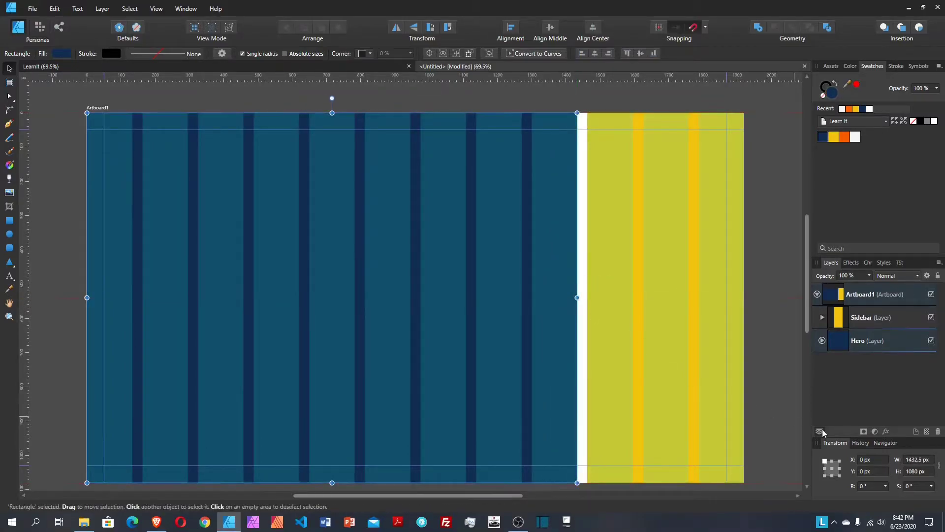
left_click(927, 458)
type("1447.5")
key("Return")
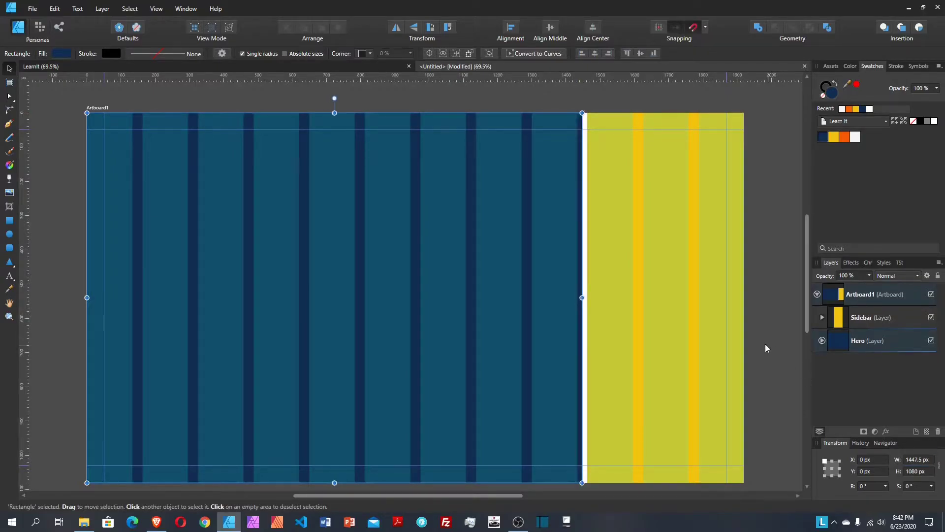
Step: Set the sidebar width to 472.5 px, align it against the Hero, and view the LearnIt reference
left_click(671, 319)
left_click(930, 459)
type("472.5")
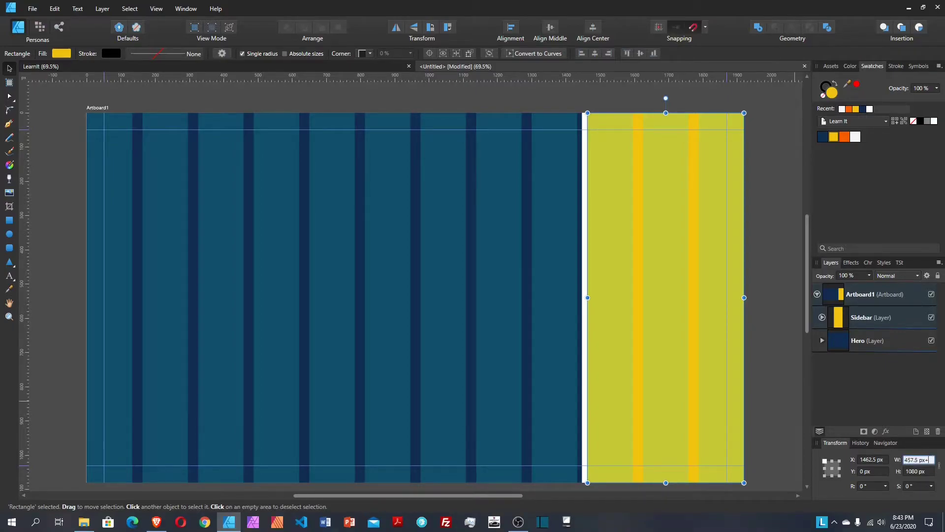
key("Return")
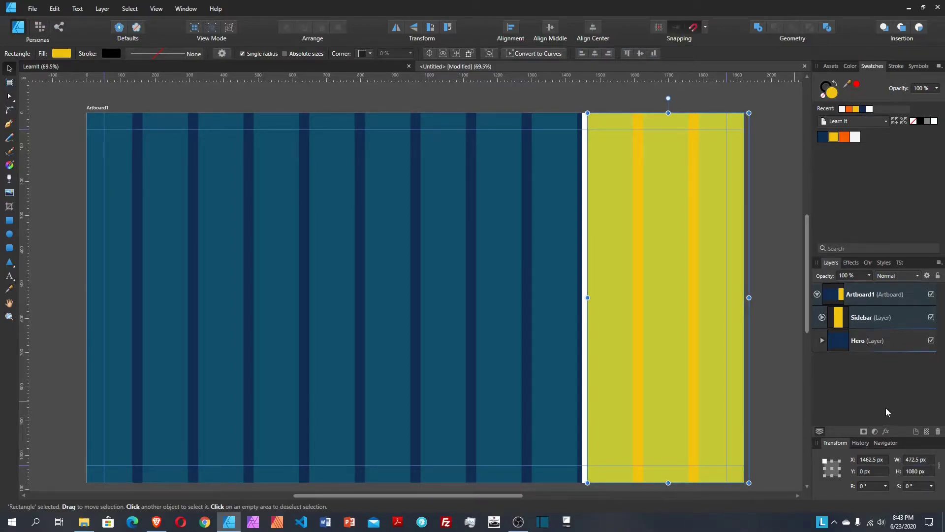
left_click_drag(669, 362, 665, 362)
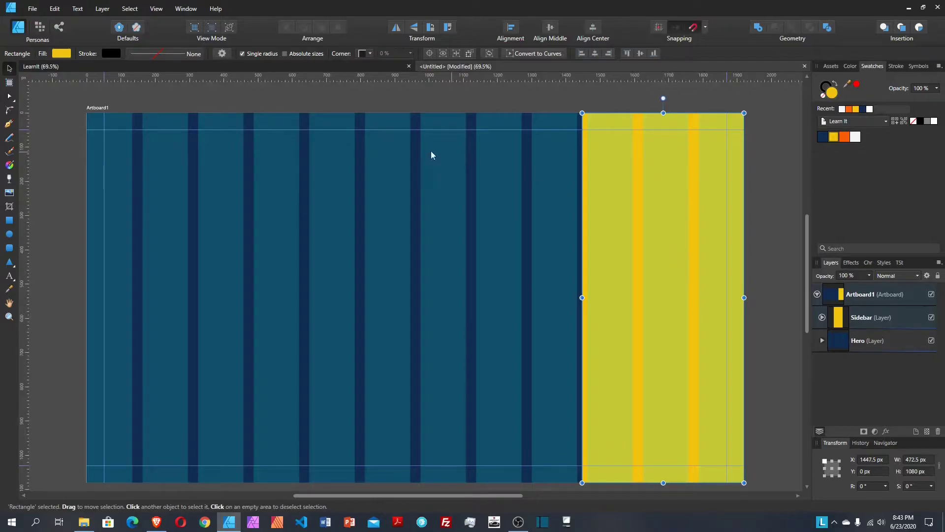
left_click(371, 62)
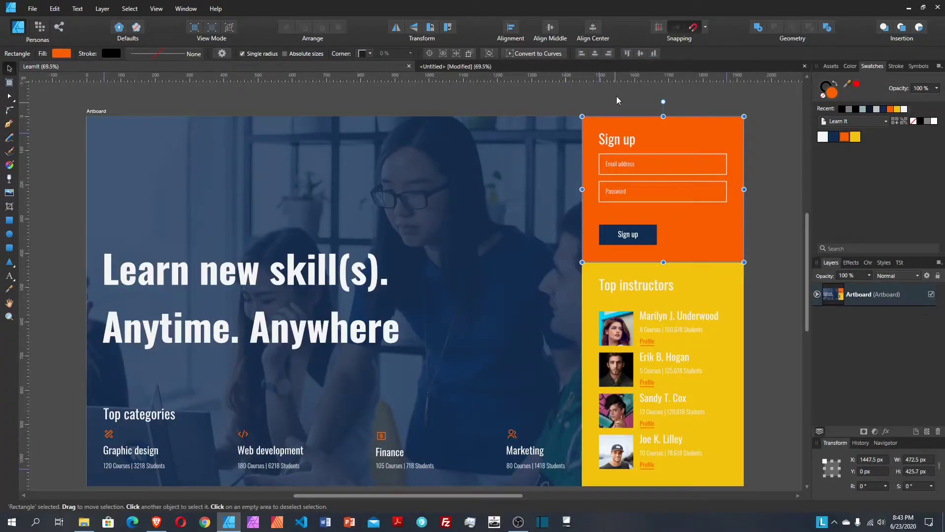
Step: Duplicate the sidebar rectangle in the Sidebar layer and name the upper copy 'signup'
left_click(612, 66)
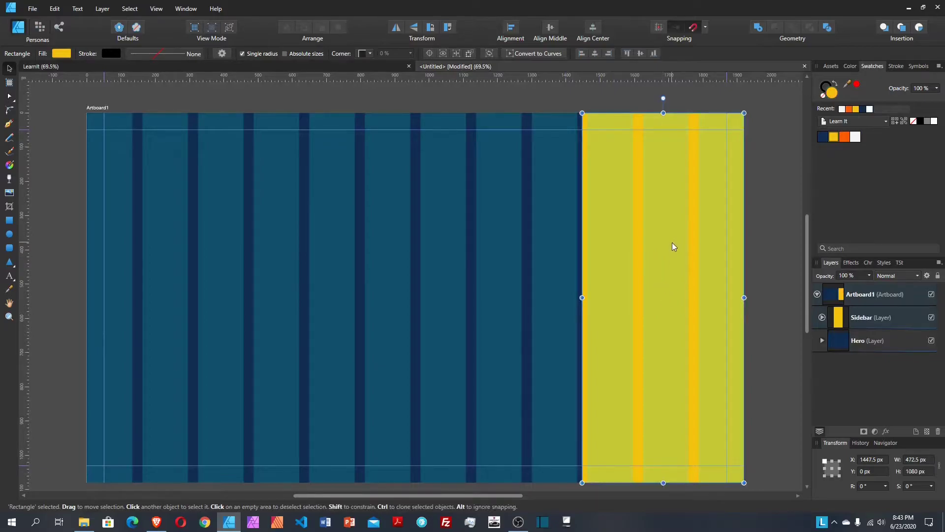
left_click(823, 318)
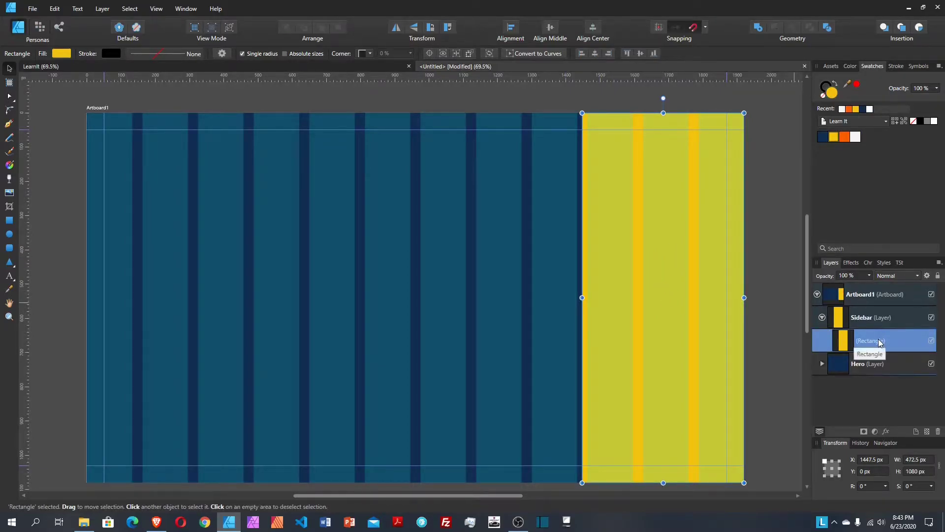
right_click(880, 342)
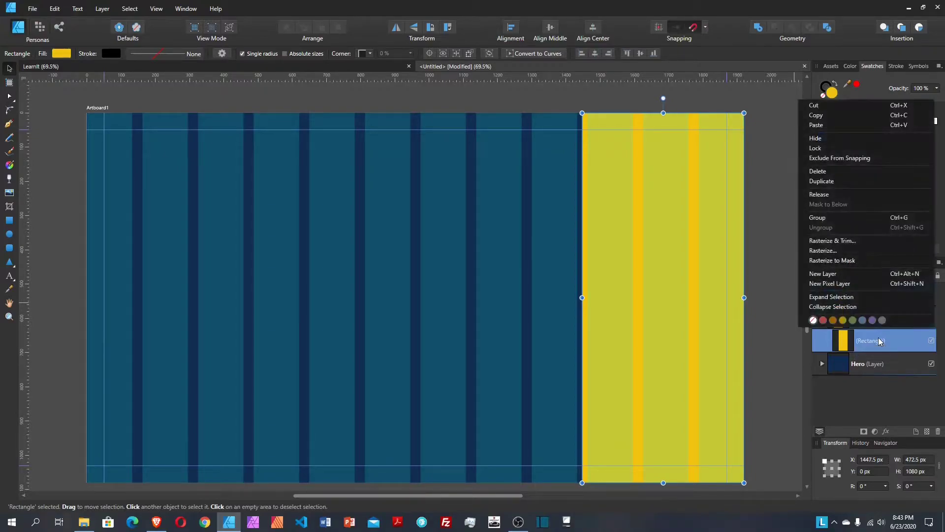
left_click(827, 182)
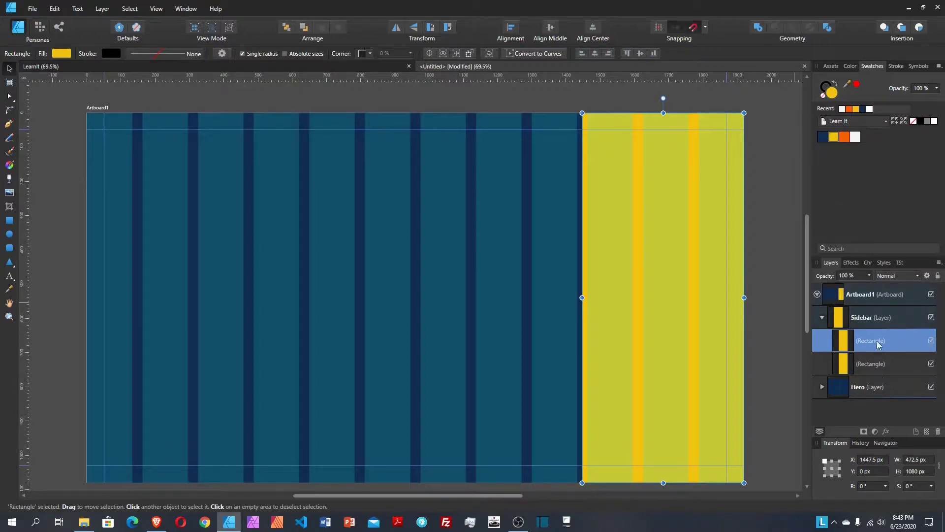
double_click(886, 341)
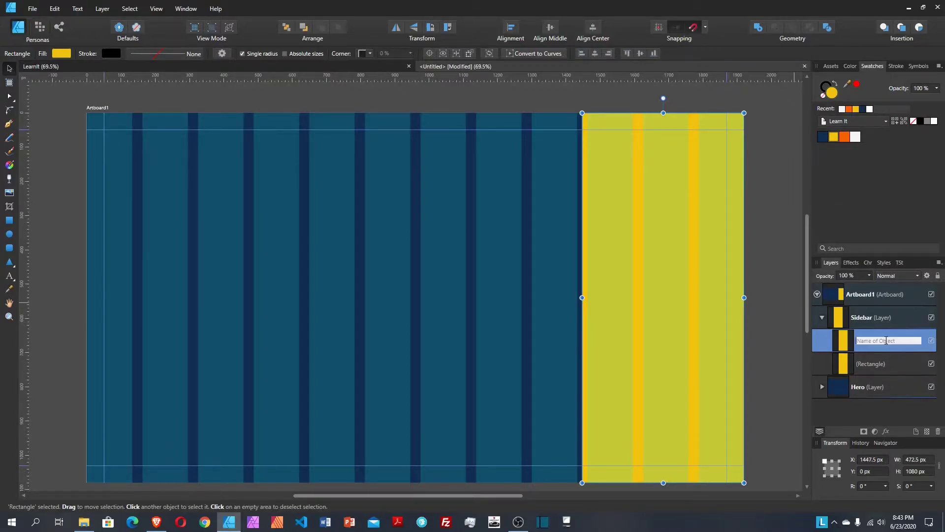
type("signup")
key("Return")
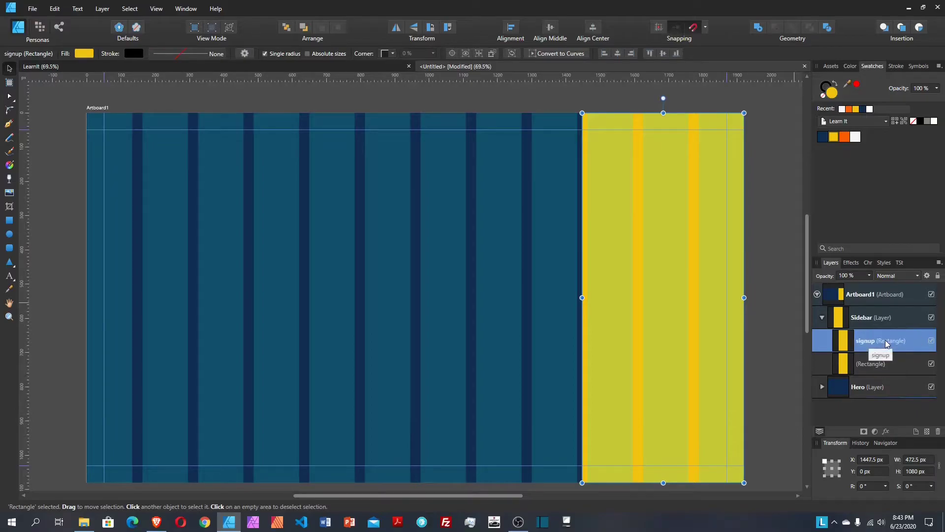
Step: Name the second copy 'top_instructors', fixing the typo, then select signup
left_click(886, 365)
double_click(886, 365)
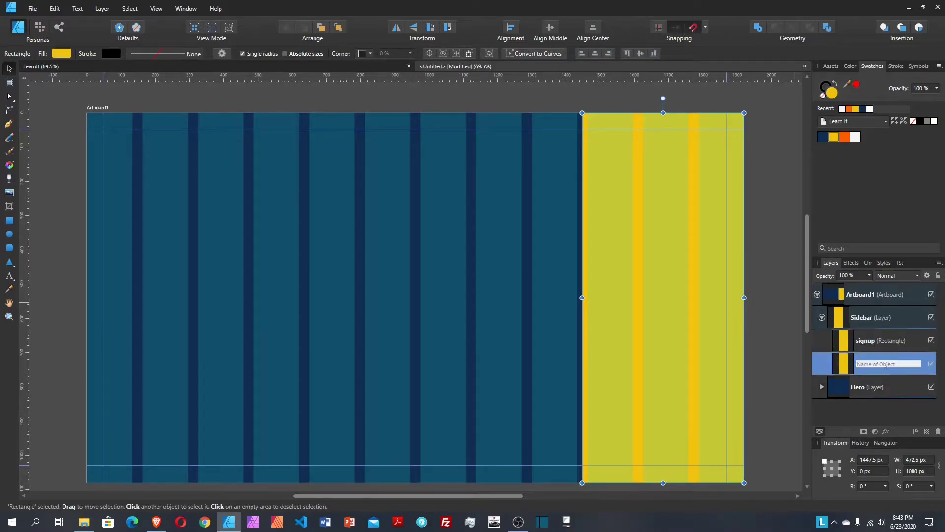
type("top_instructord")
key("Return")
double_click(881, 364)
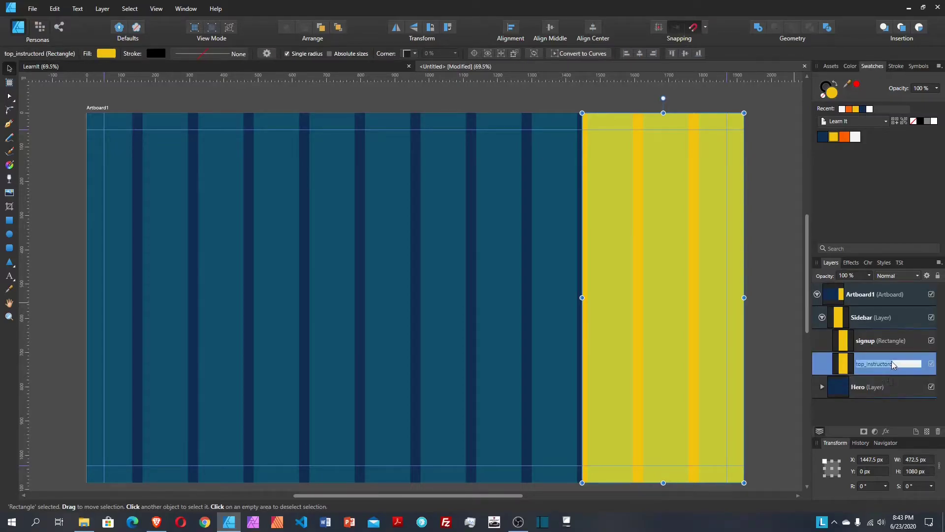
left_click(903, 363)
key("Return")
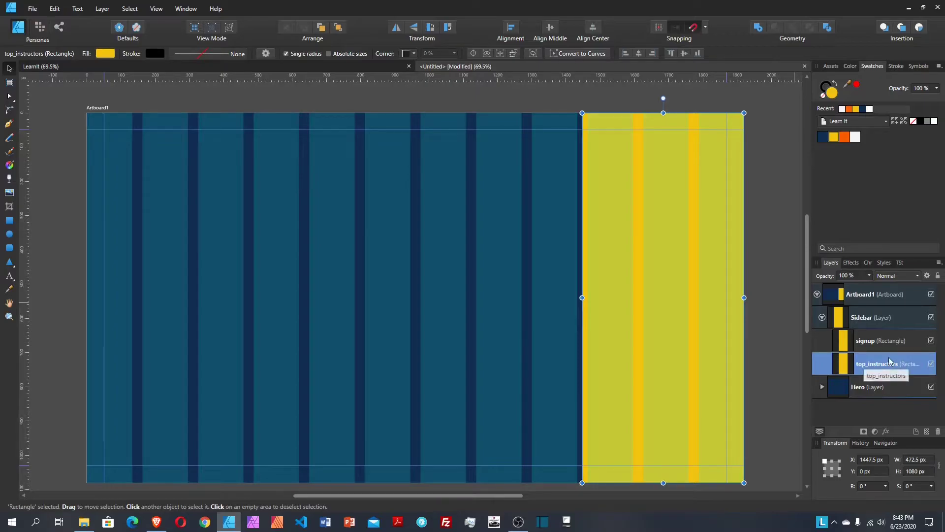
left_click(881, 344)
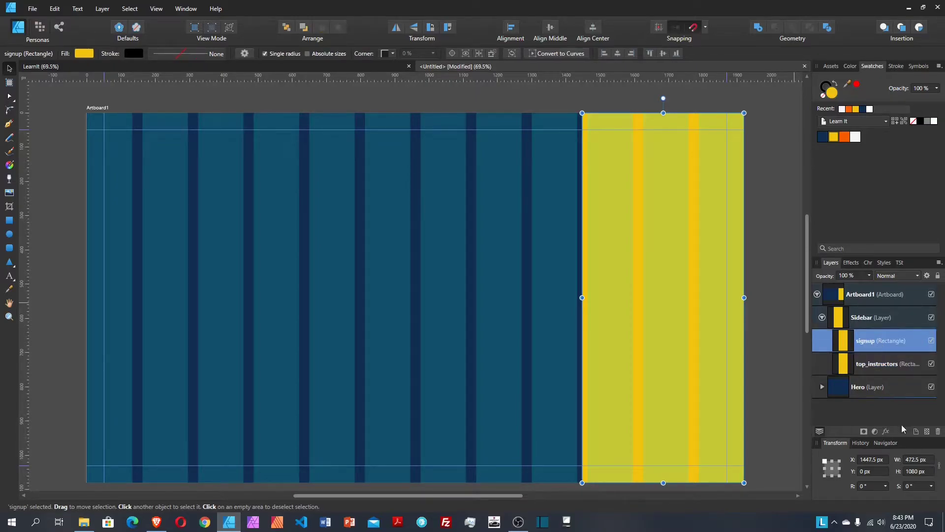
Step: Set the signup rectangle's height to 426 px, fill it orange, then check its width
left_click(926, 471)
type("42")
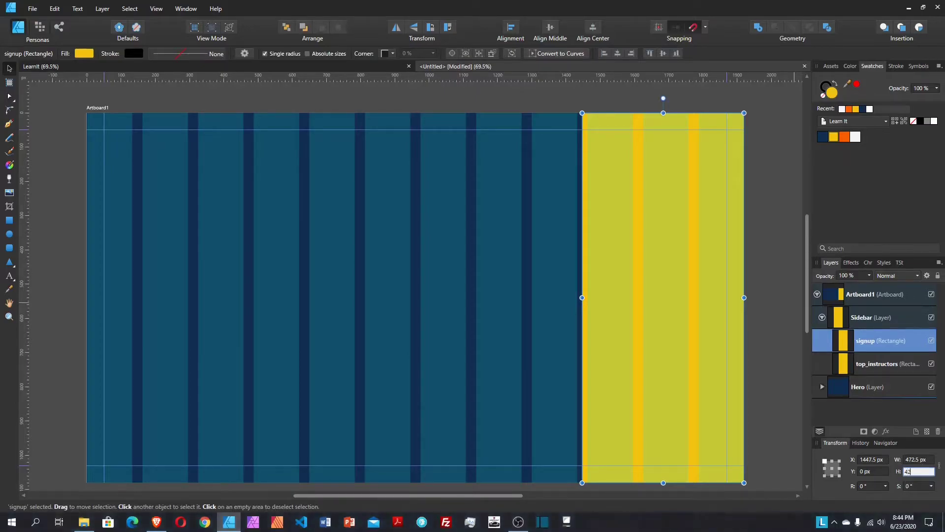
type("6")
key("Return")
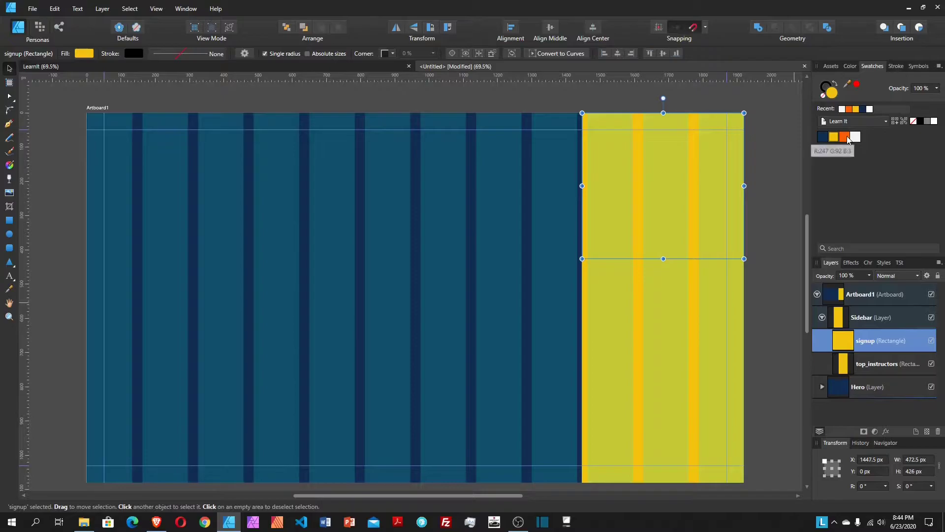
left_click(845, 138)
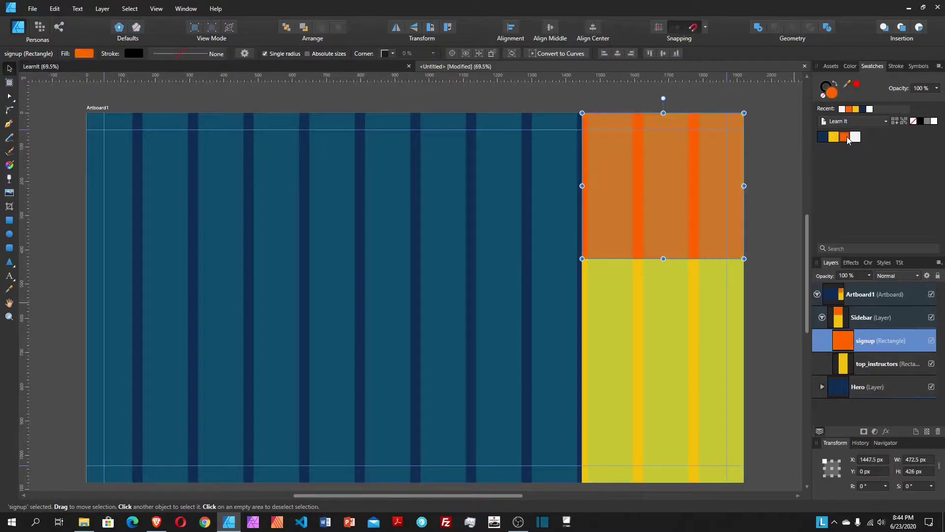
left_click(453, 283)
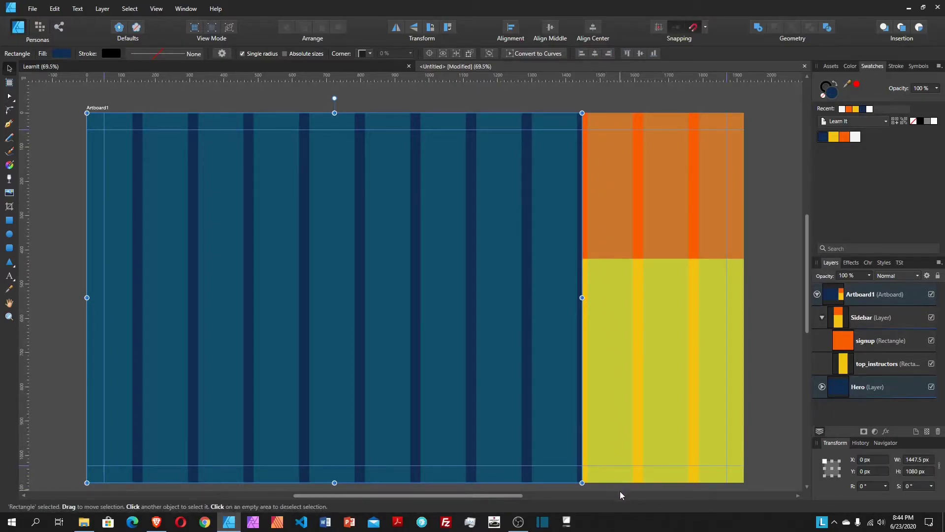
left_click(676, 207)
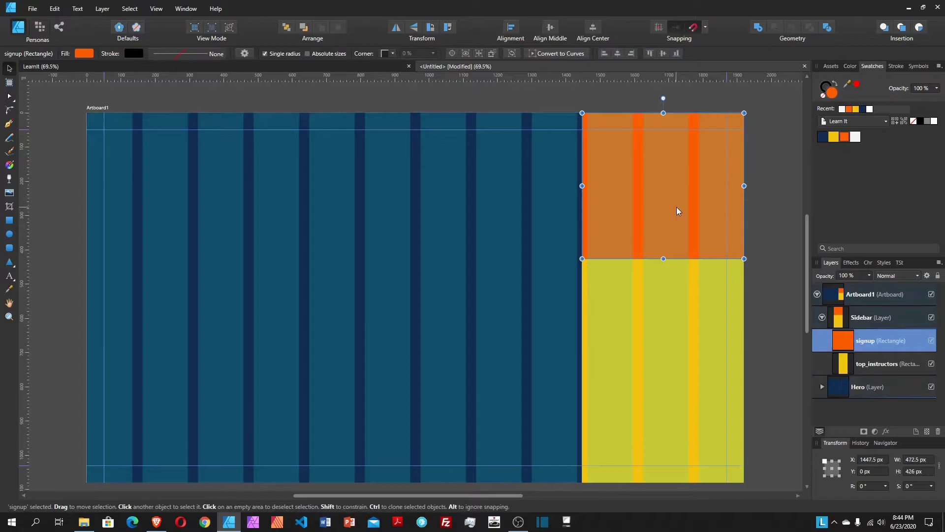
left_click(924, 459)
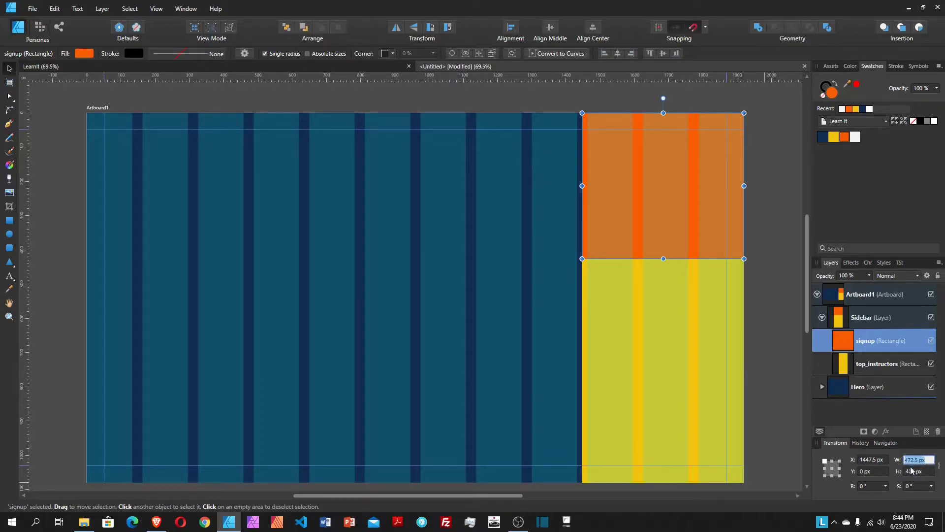
Step: Add a vertical guide in the Guides Manager at 1920-472.5 (1447.5 px)
left_click(924, 460)
left_click(156, 8)
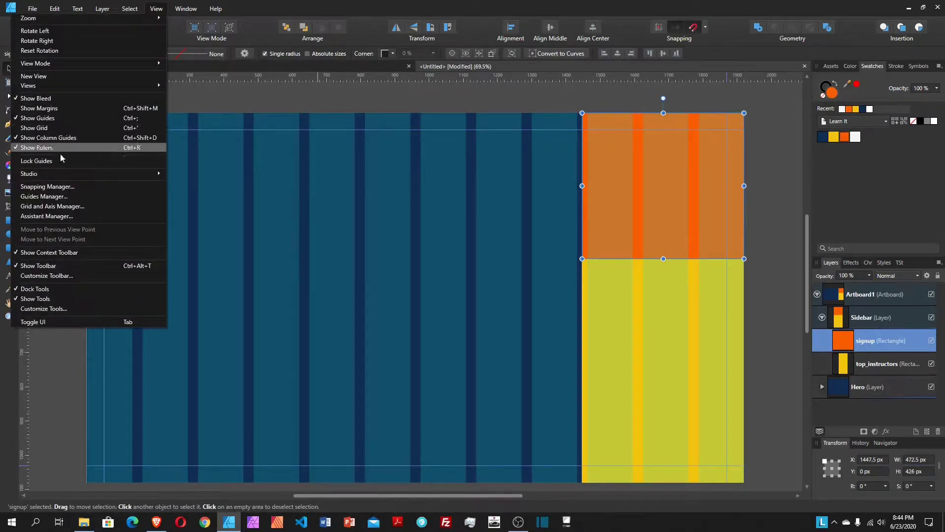
left_click(63, 196)
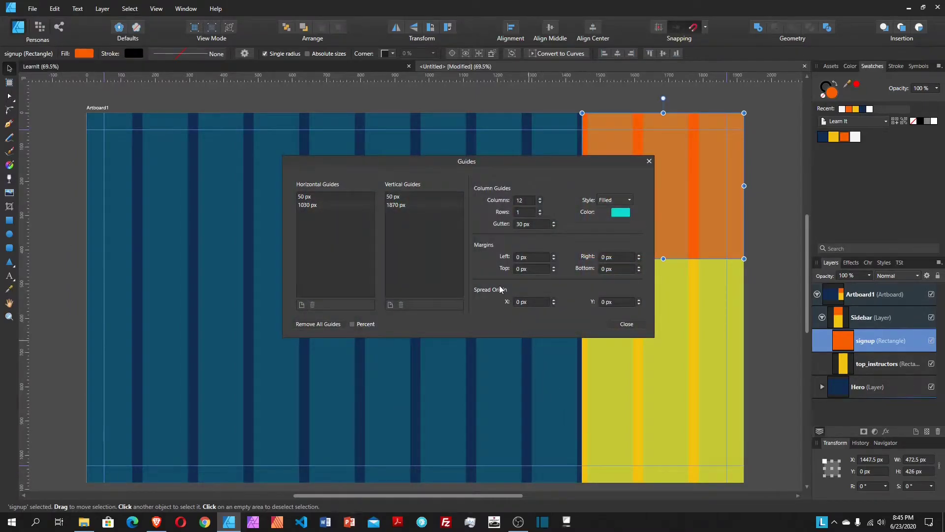
left_click(390, 305)
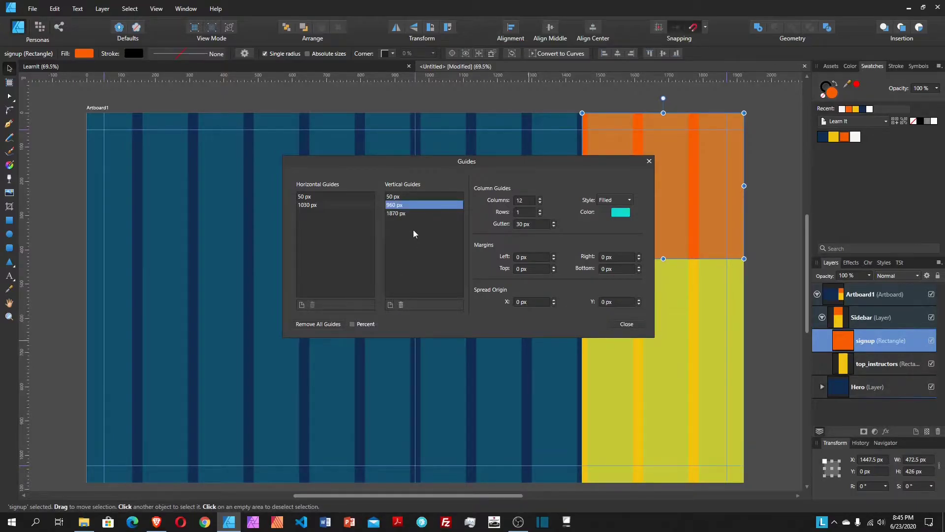
double_click(405, 205)
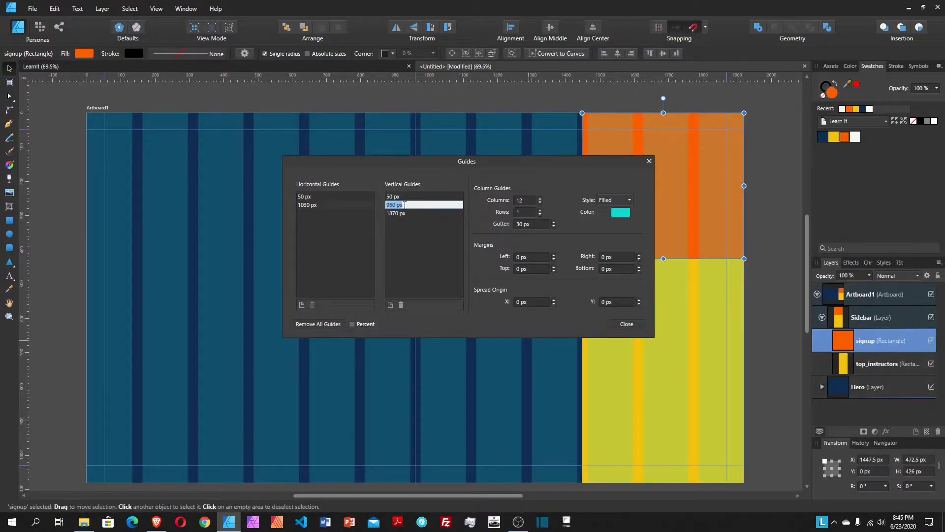
type("1920-")
type("472.5")
key("Return")
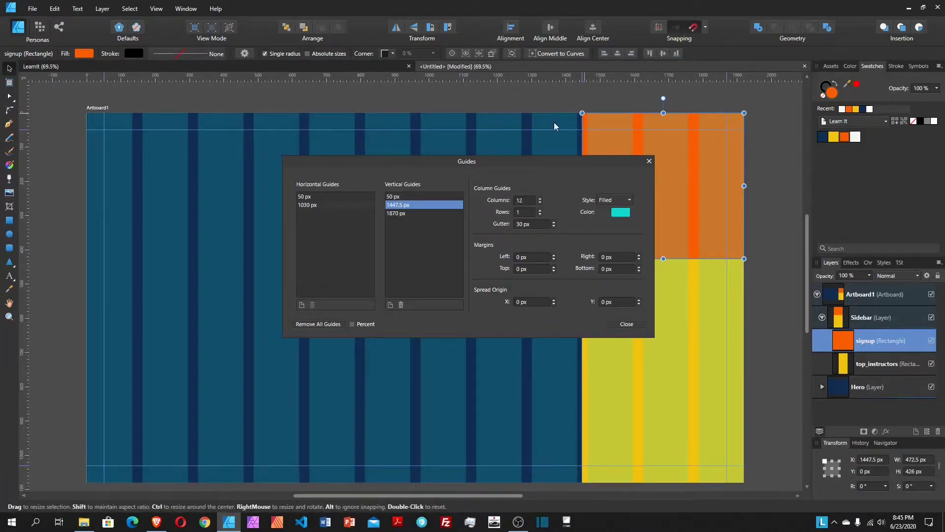
Step: Move the guide 50 px further to 1497.5 px and close the Guides Manager
double_click(427, 204)
left_click(426, 205)
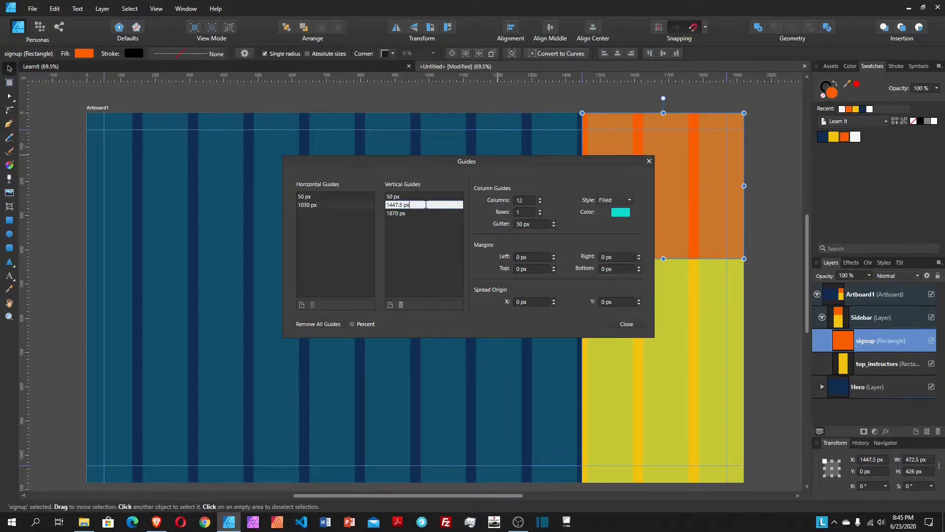
type("+50")
key("Return")
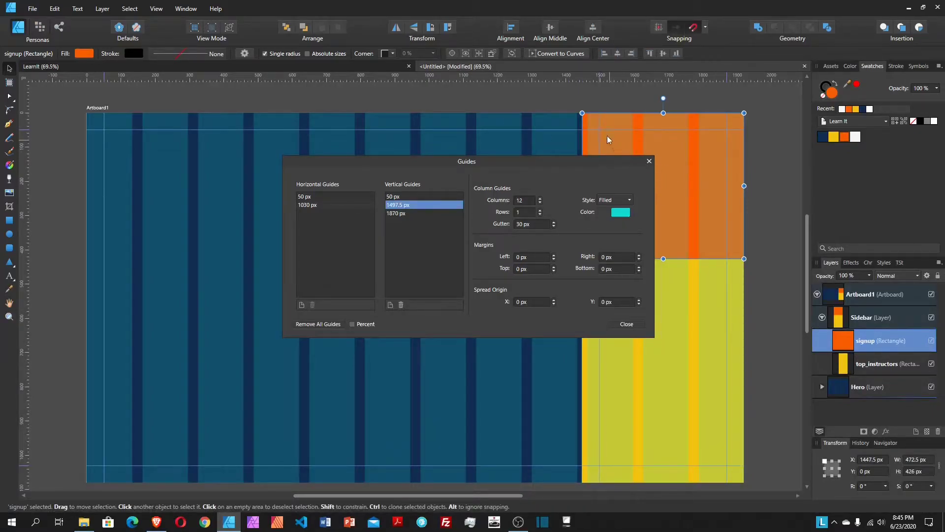
left_click(627, 324)
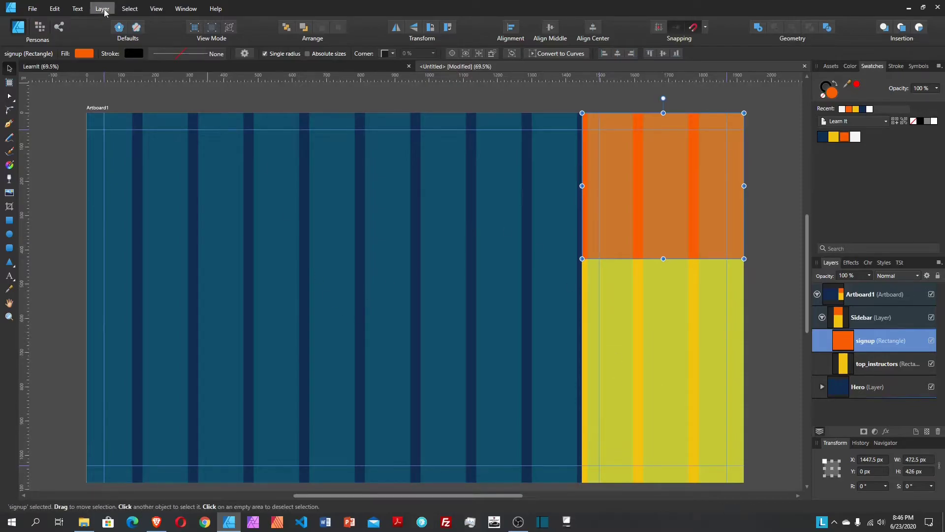
Step: Hide the column guides, select the navy rectangle inside the Hero layer, and return to the working document
left_click(161, 10)
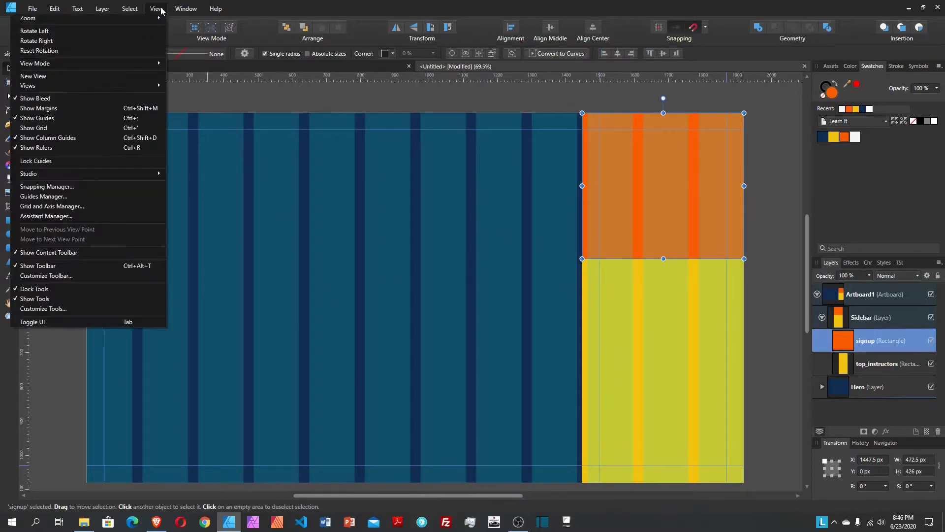
left_click(91, 138)
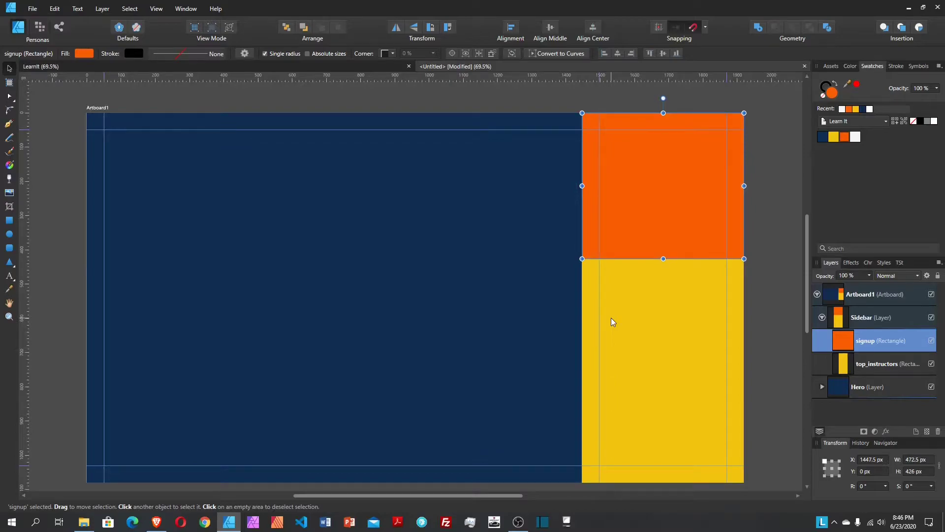
left_click(821, 317)
left_click(874, 340)
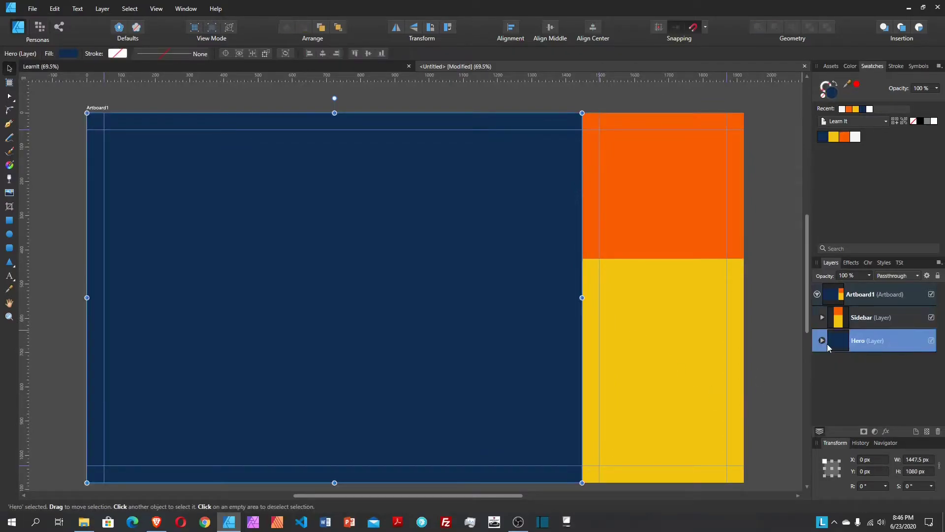
left_click(822, 340)
left_click(884, 364)
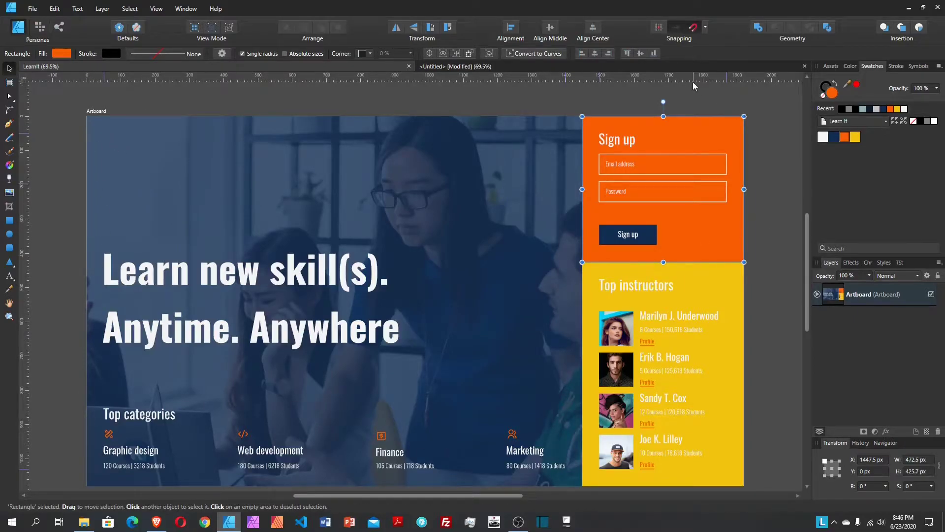
left_click(683, 66)
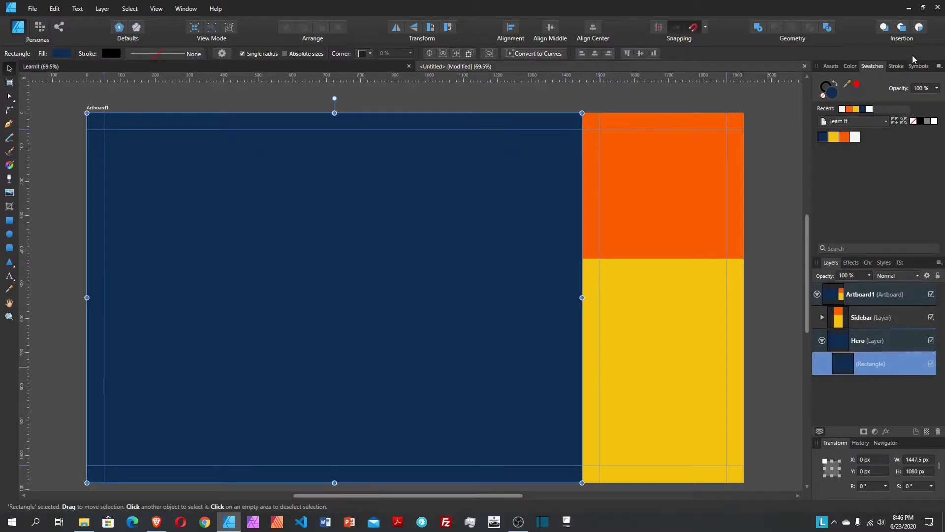
Step: With Insert inside enabled, place the mimi-thian colleagues photo into the Hero rectangle
left_click(920, 28)
left_click(10, 194)
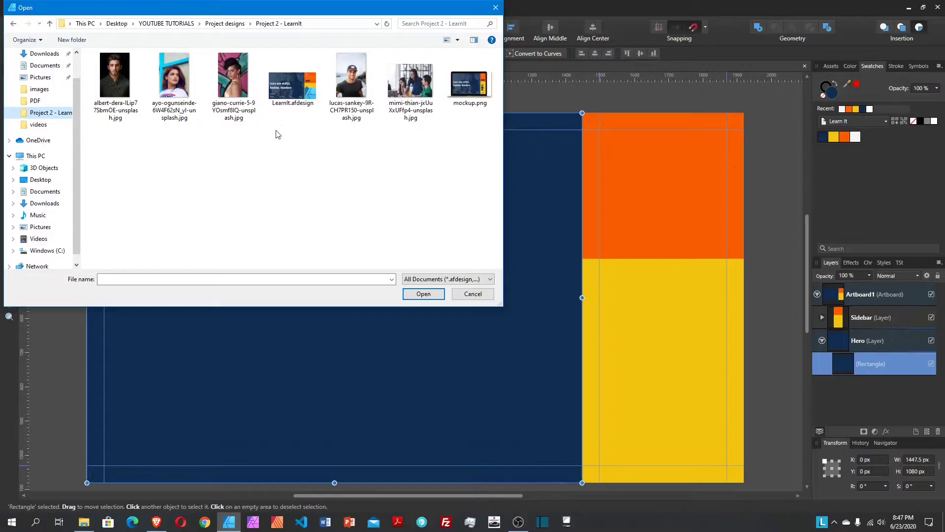
left_click(413, 84)
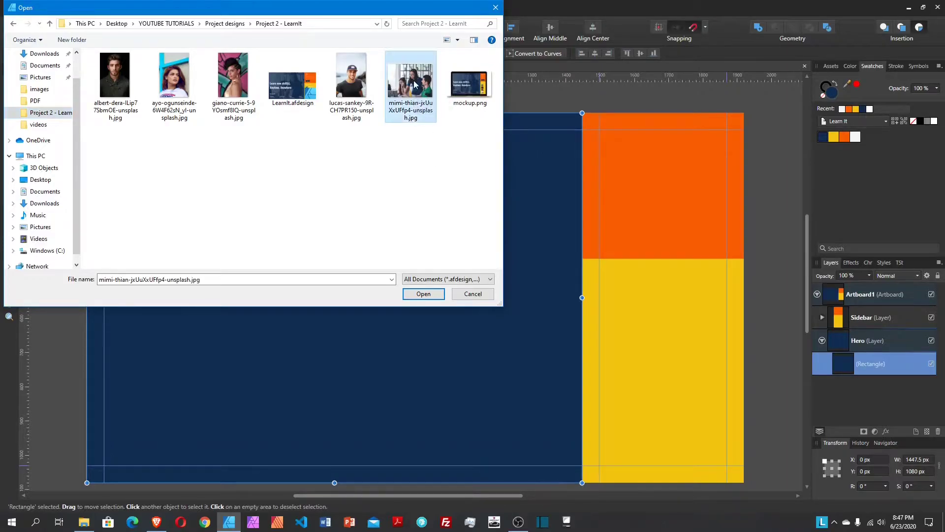
left_click(435, 295)
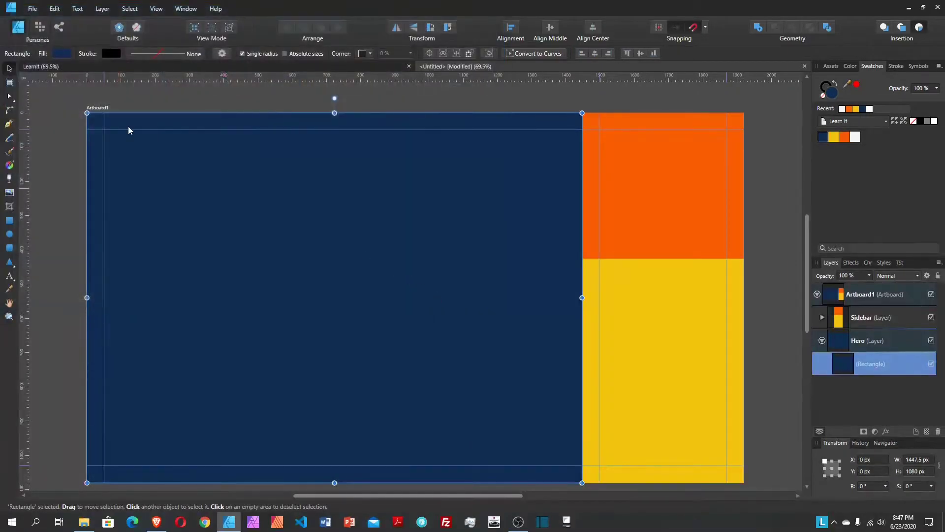
left_click_drag(88, 115, 637, 466)
Step: Enlarge the photo and shift it up-left so it covers the whole Hero area
scroll(638, 465, "down", 3)
left_click_drag(609, 431, 632, 449)
scroll(565, 267, "up", 2)
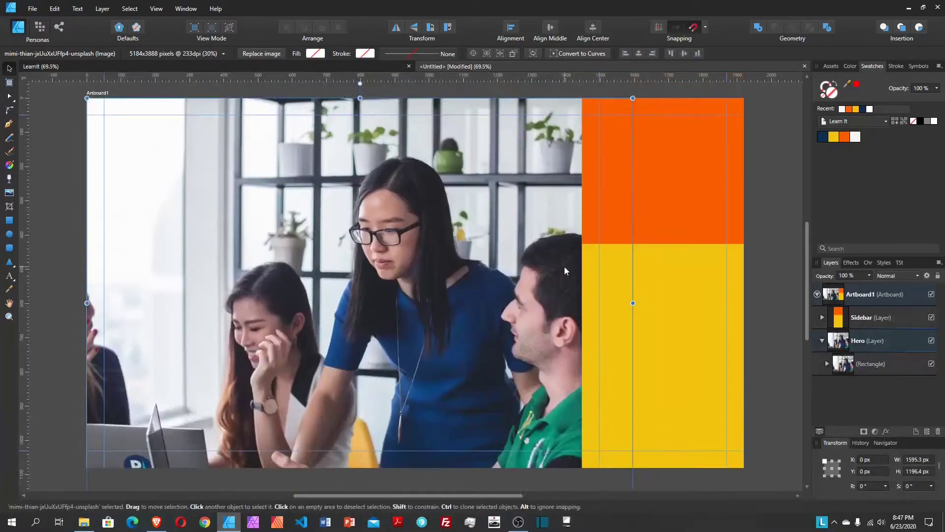
scroll(565, 271, "up", 1)
left_click_drag(445, 292, 423, 274)
scroll(423, 274, "down", 2)
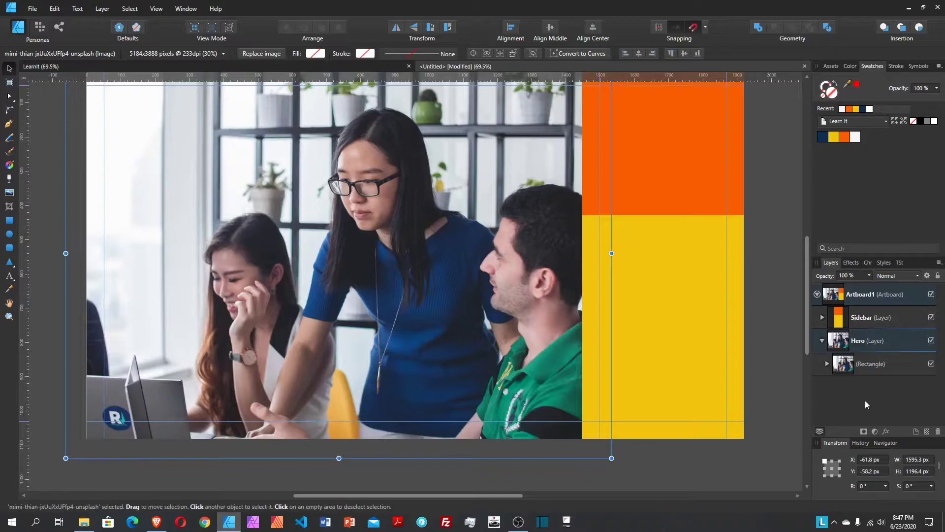
Step: Duplicate the photo-filled rectangle and delete the photo from the copy, leaving its navy fill
left_click(869, 366)
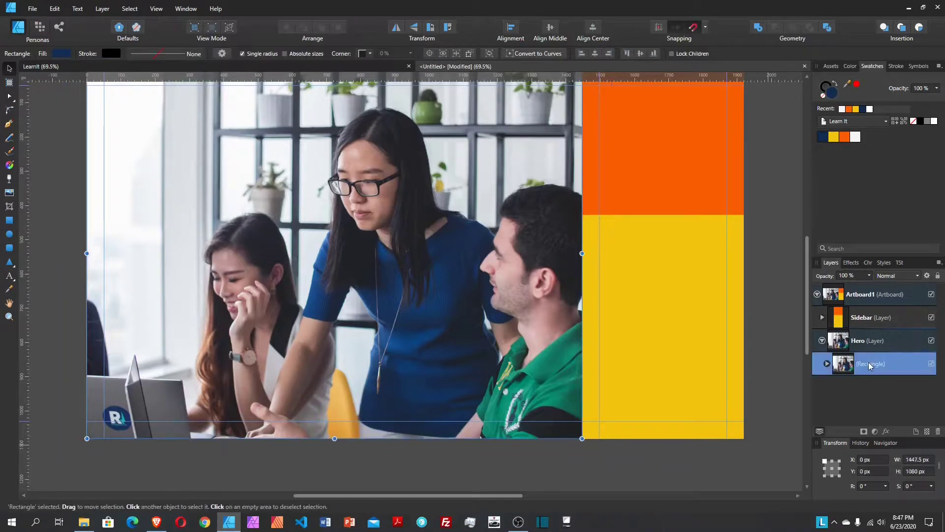
right_click(870, 364)
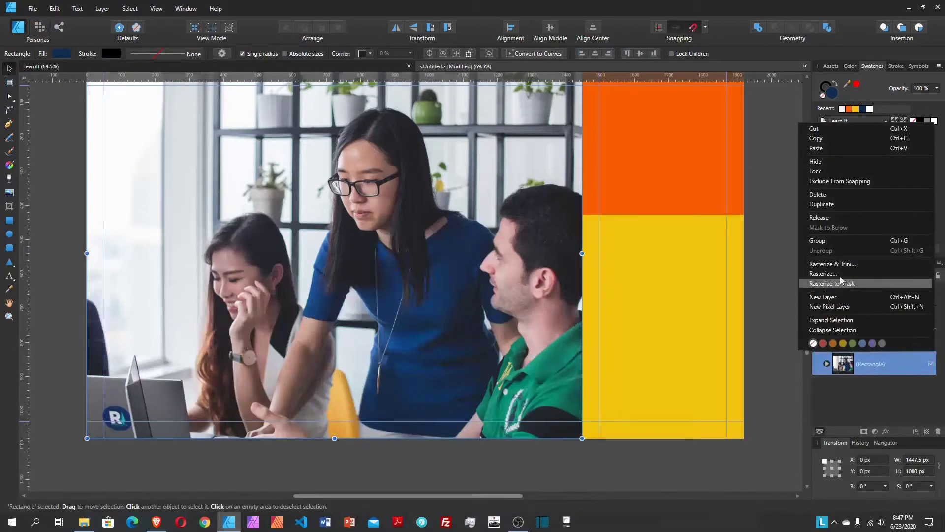
left_click(840, 203)
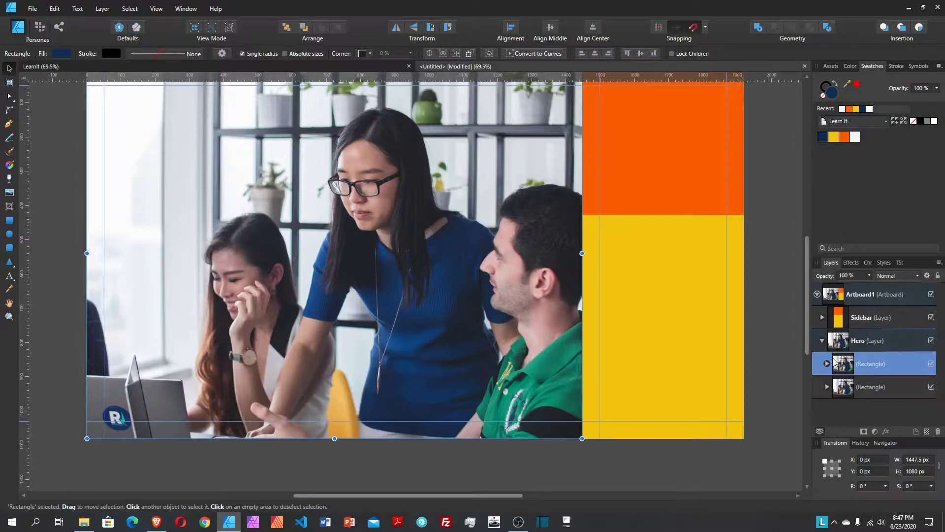
left_click(828, 365)
left_click(868, 390)
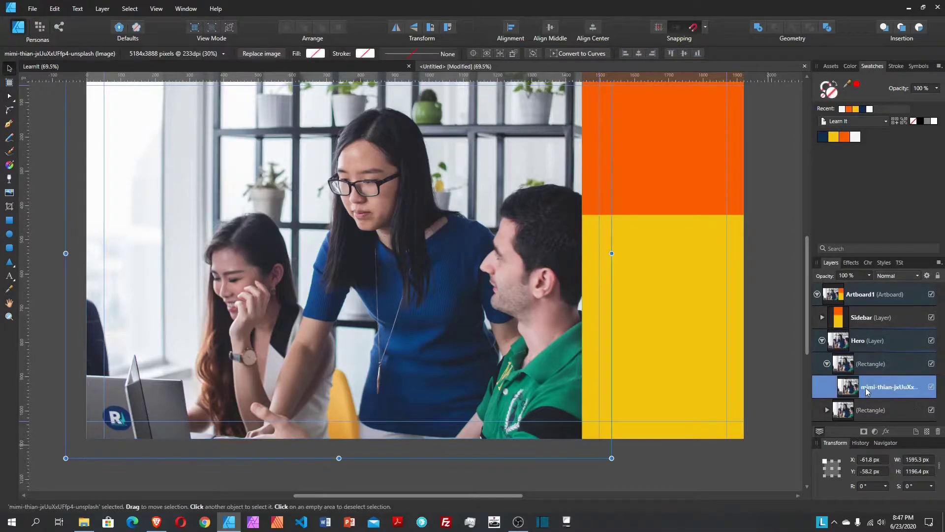
key("Delete")
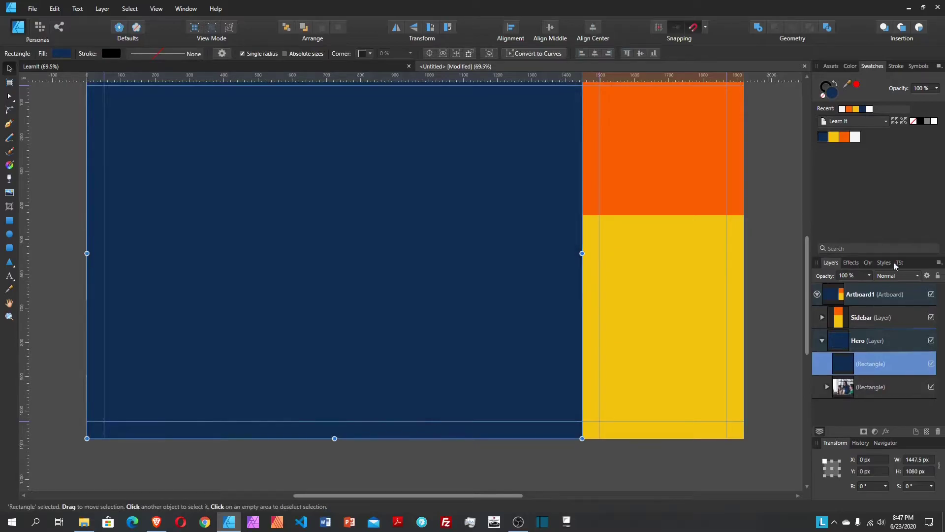
Step: Set the navy copy's opacity to 80% and nest it inside the photo rectangle
left_click(926, 89)
type("80")
key("Return")
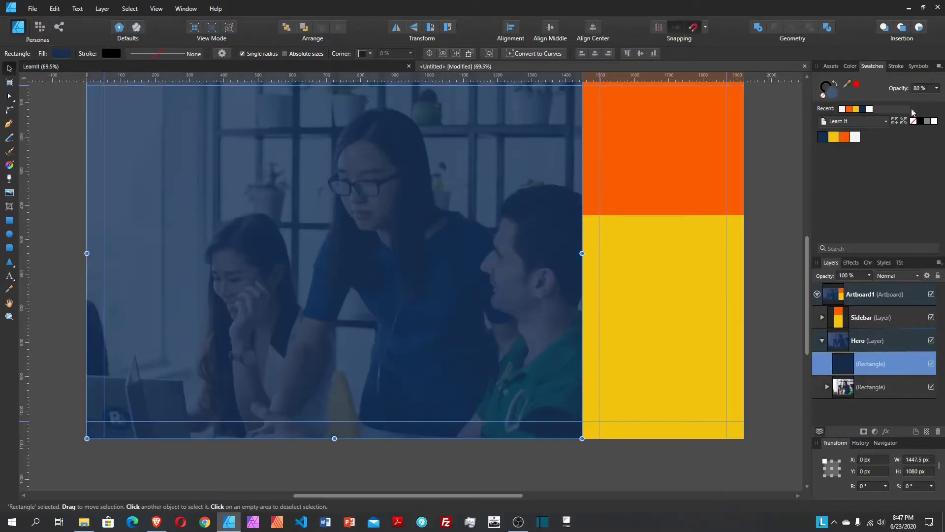
scroll(404, 218, "up", 1)
scroll(616, 317, "up", 1)
double_click(869, 364)
left_click_drag(869, 363, 869, 393)
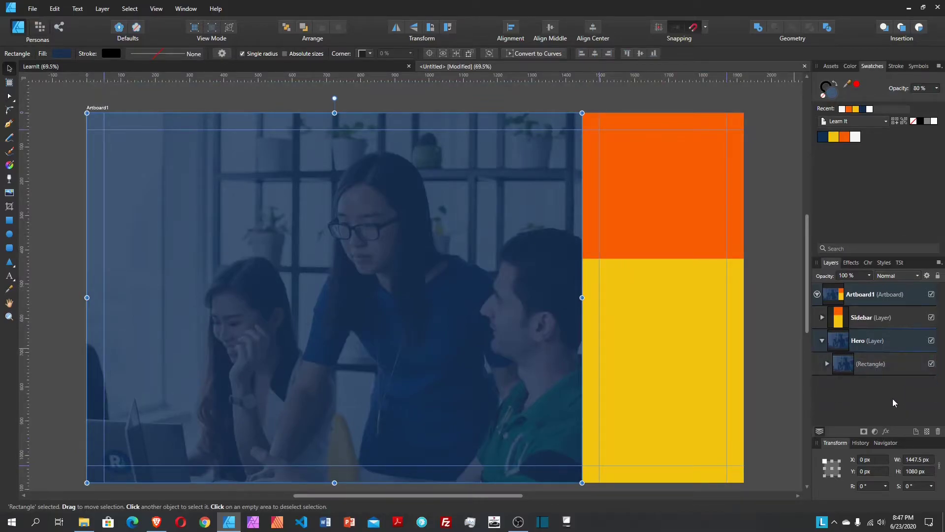
left_click(882, 370)
scroll(466, 285, "down", 1)
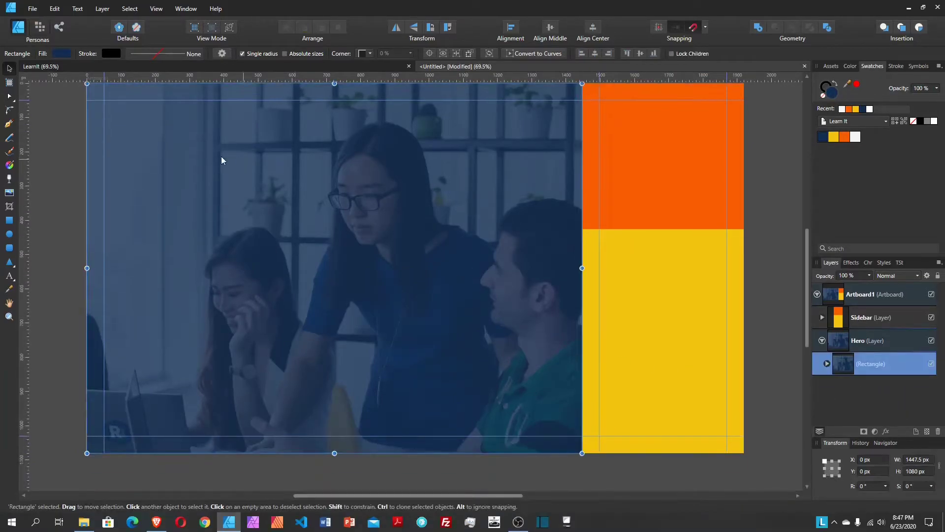
scroll(316, 336, "up", 2)
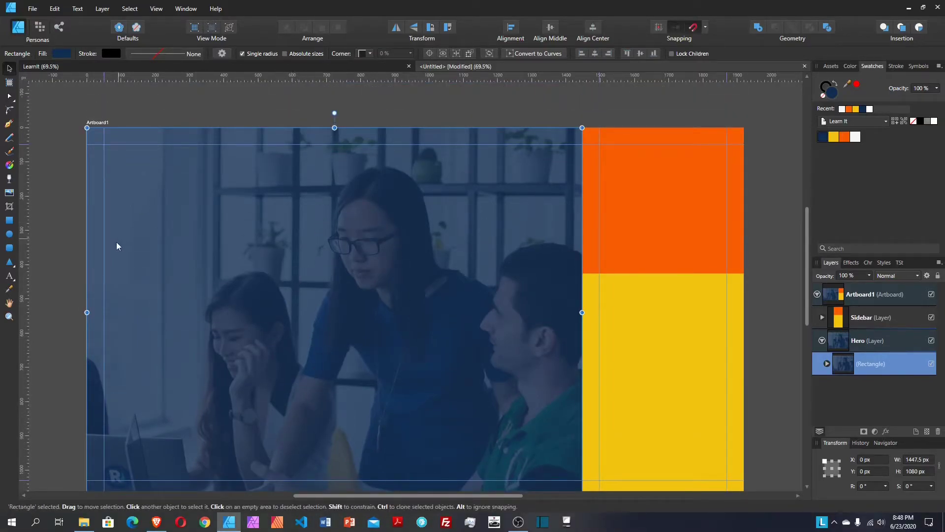
Step: Add artistic text on the Hero reading 'Learn new skill(s).' and 'Anytime. Anywhere' on two lines
left_click(9, 277)
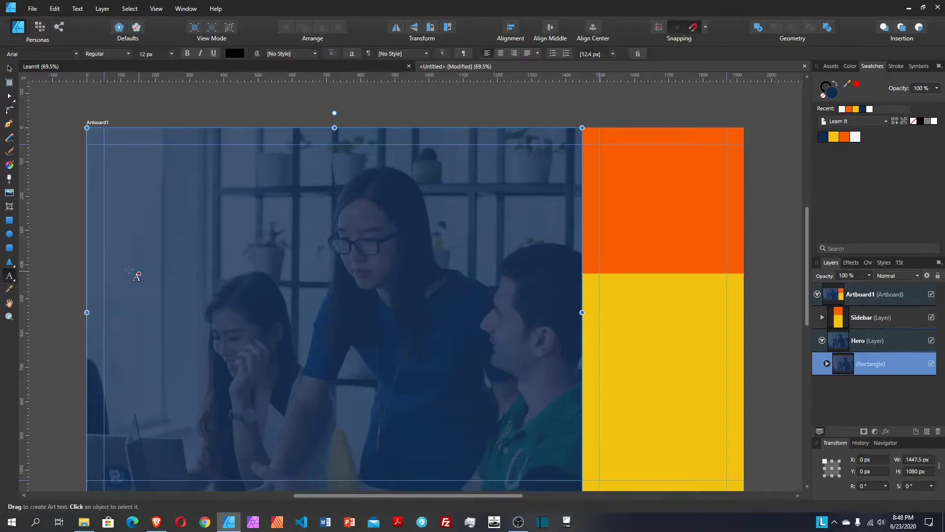
left_click_drag(121, 273, 152, 325)
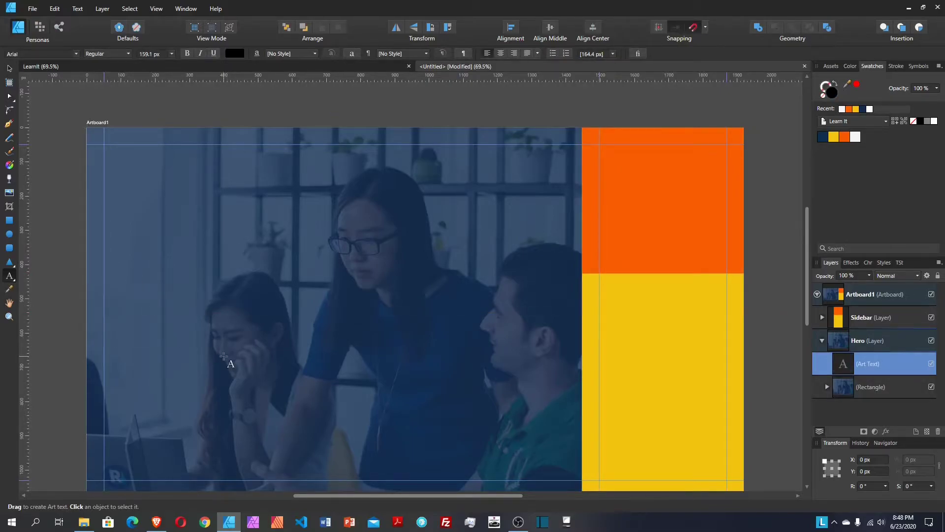
type("Learn new skill")
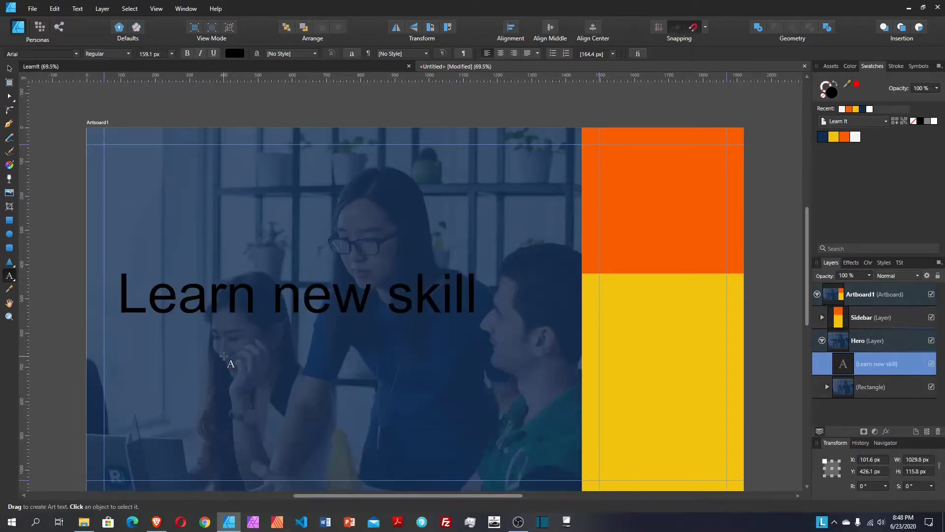
type("(s).")
key("Return")
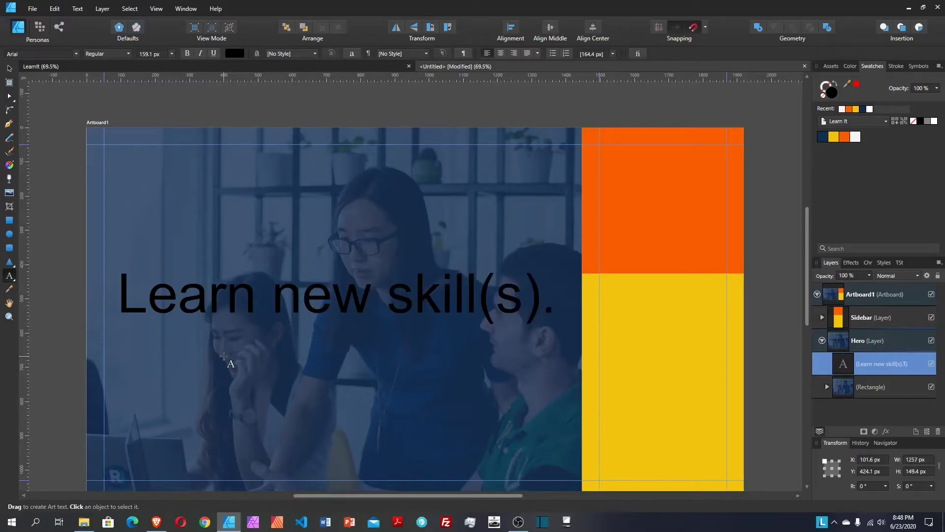
type("Anyt")
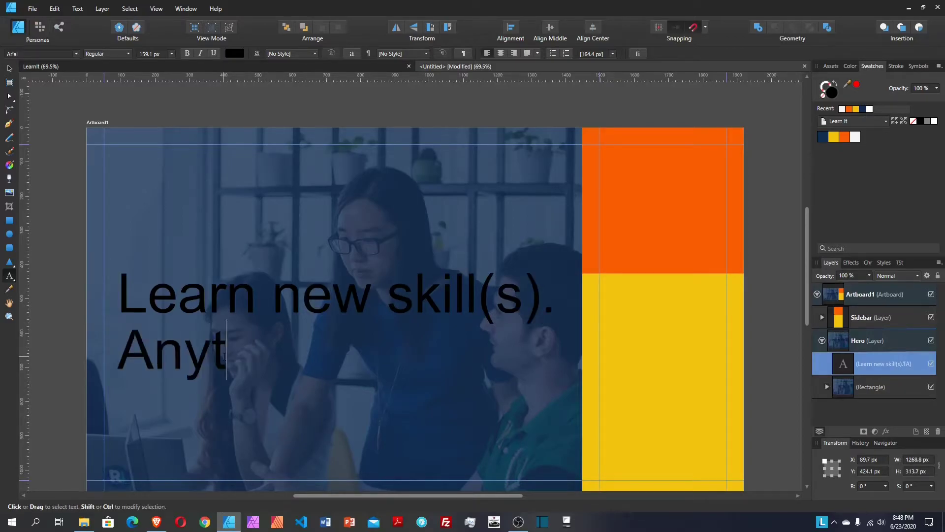
type("ime. ")
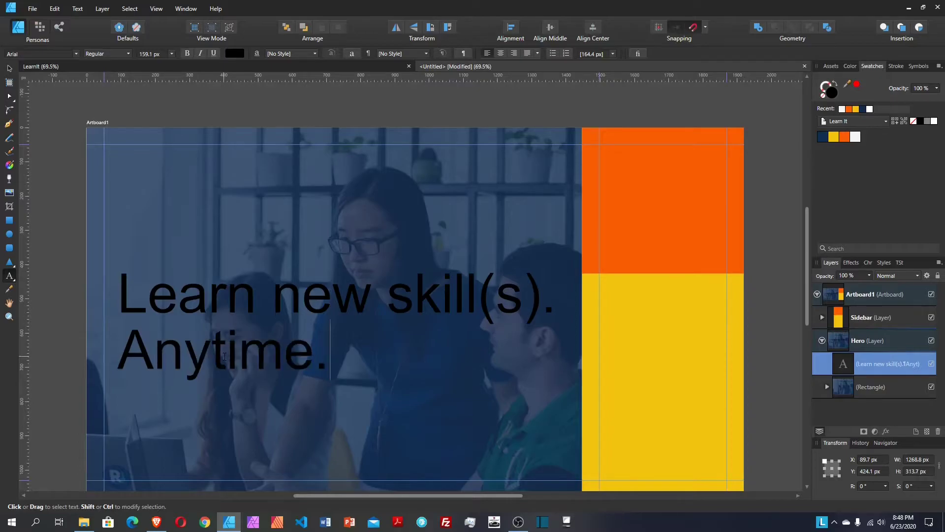
type("Anyw")
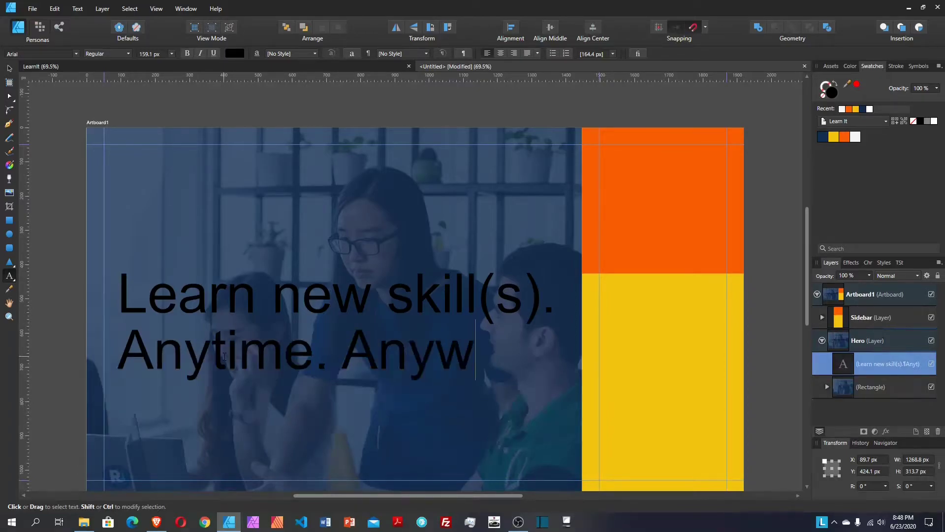
type("here")
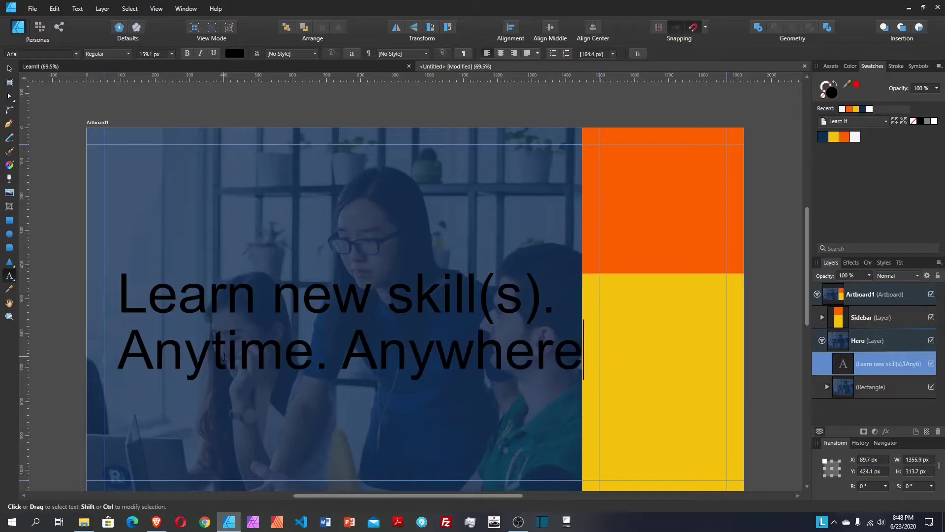
key("Escape")
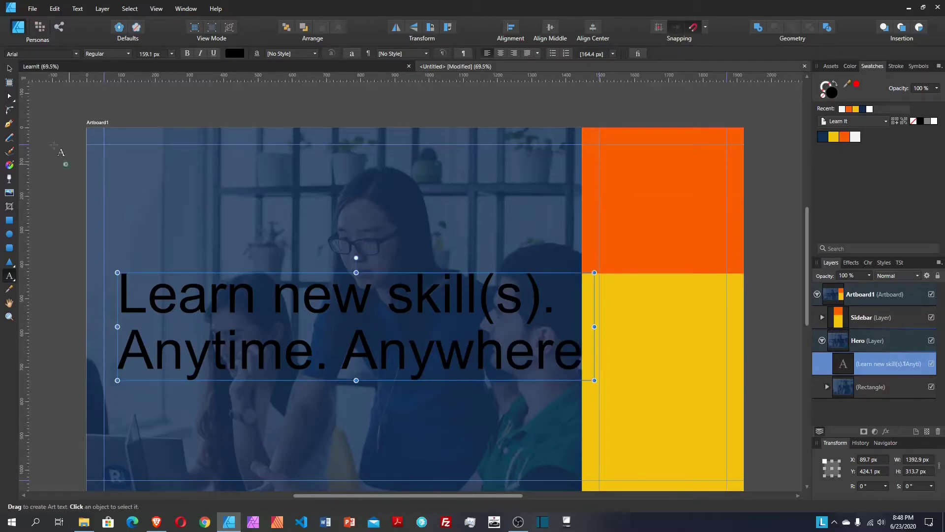
Step: Set the headline to Oswald Bold at 112 px and move it to X 50, Y 360.5
left_click(34, 54)
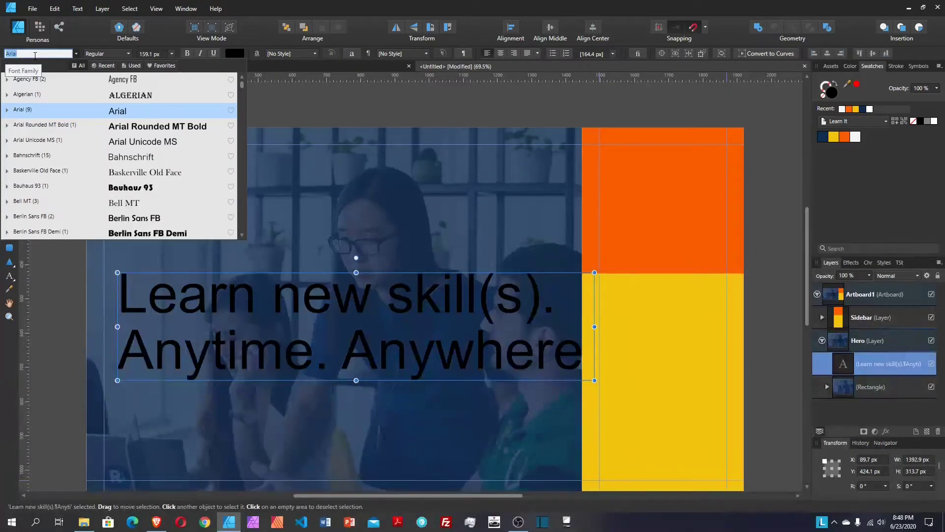
type("osw")
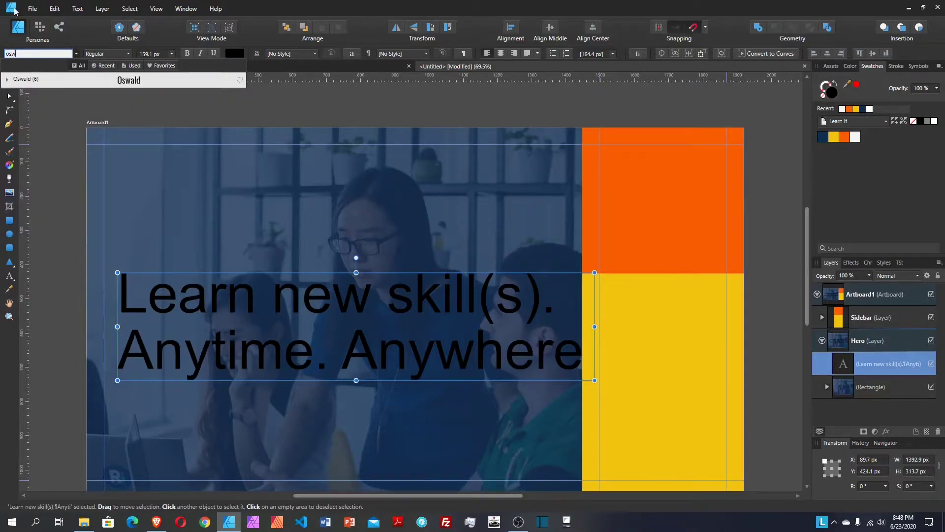
left_click(82, 80)
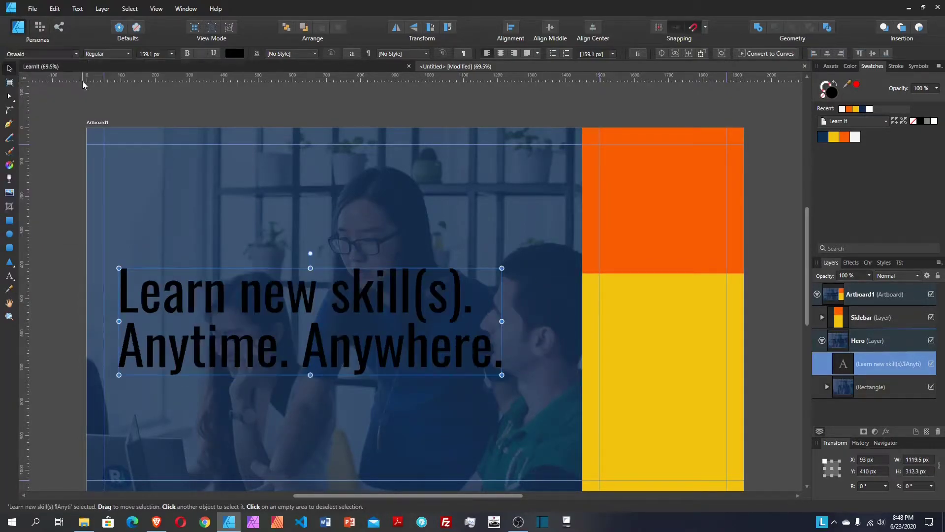
left_click(96, 54)
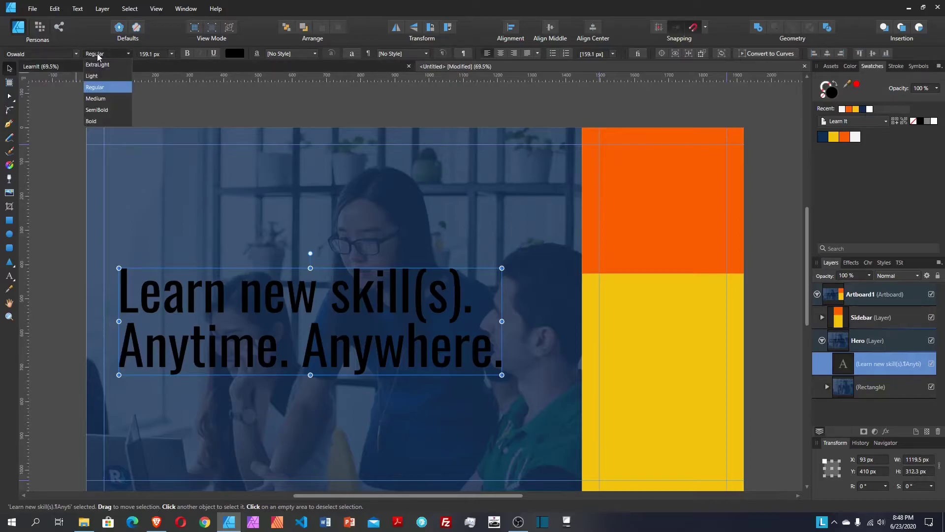
left_click(108, 119)
left_click(153, 55)
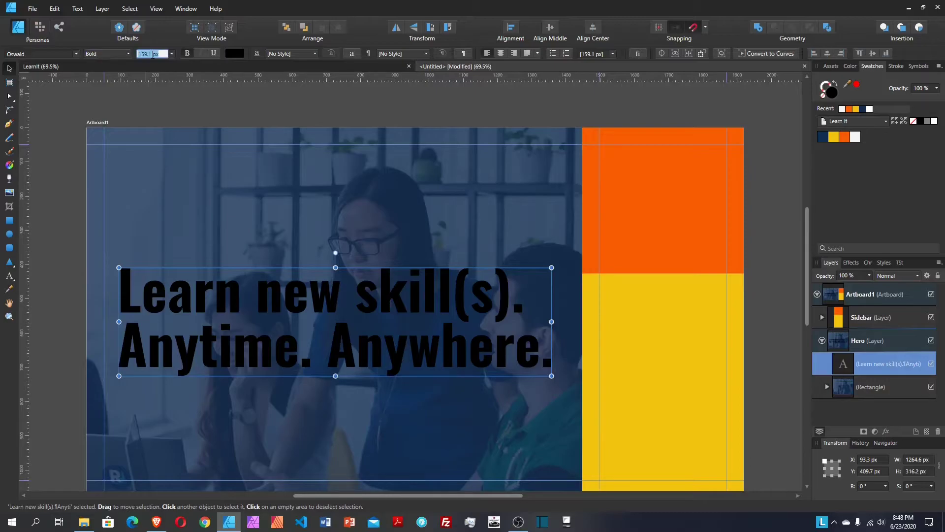
type("112")
key("Return")
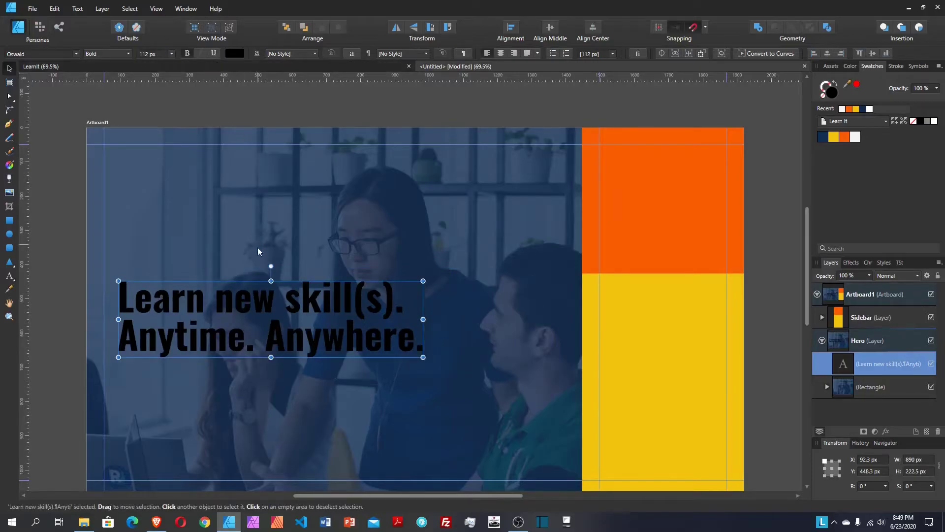
left_click_drag(269, 301, 253, 271)
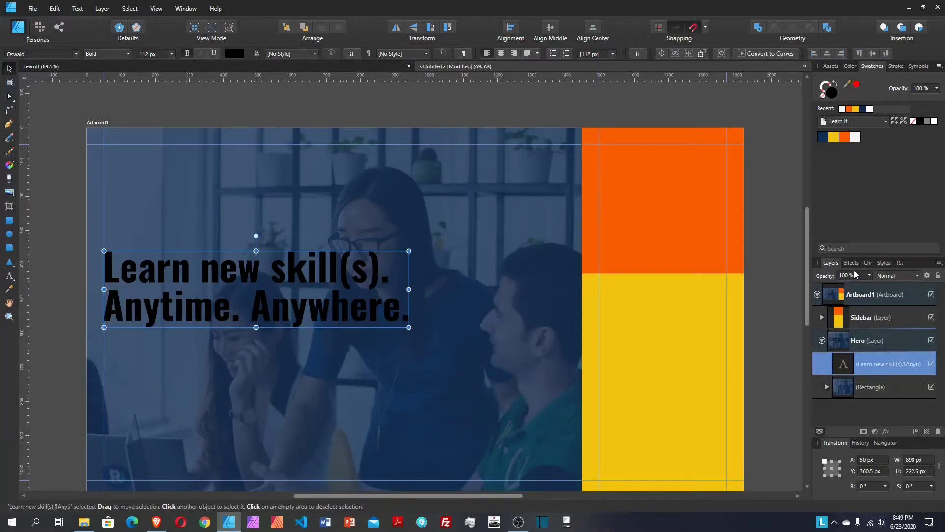
Step: Bring up the Character panel for the headline
left_click(868, 263)
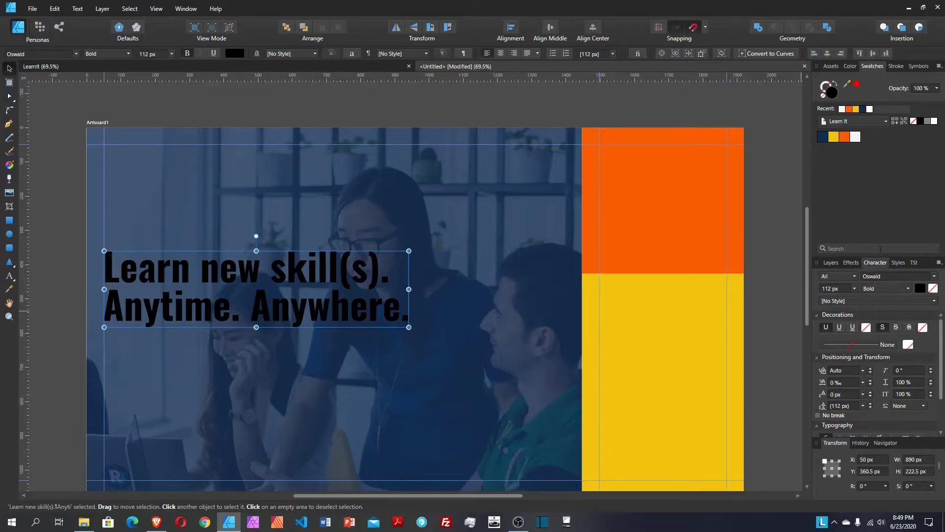
left_click(162, 9)
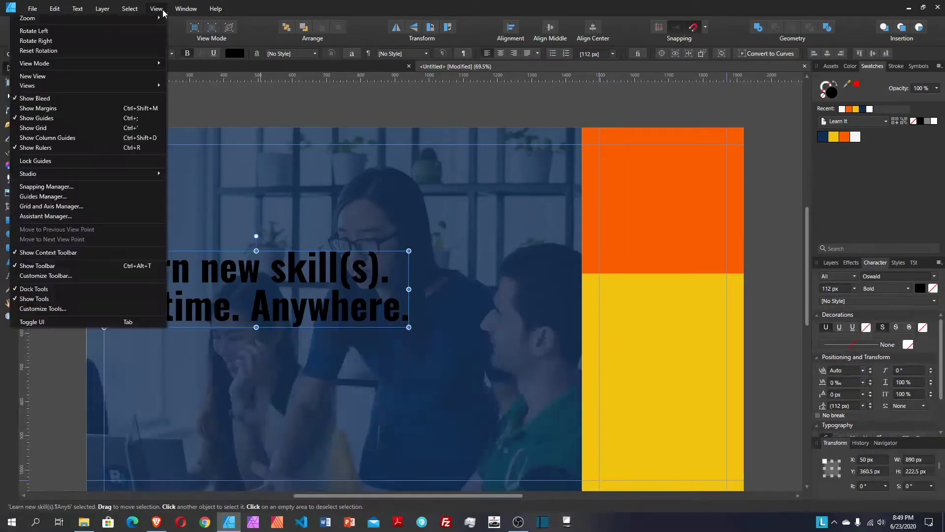
mouse_move(108, 175)
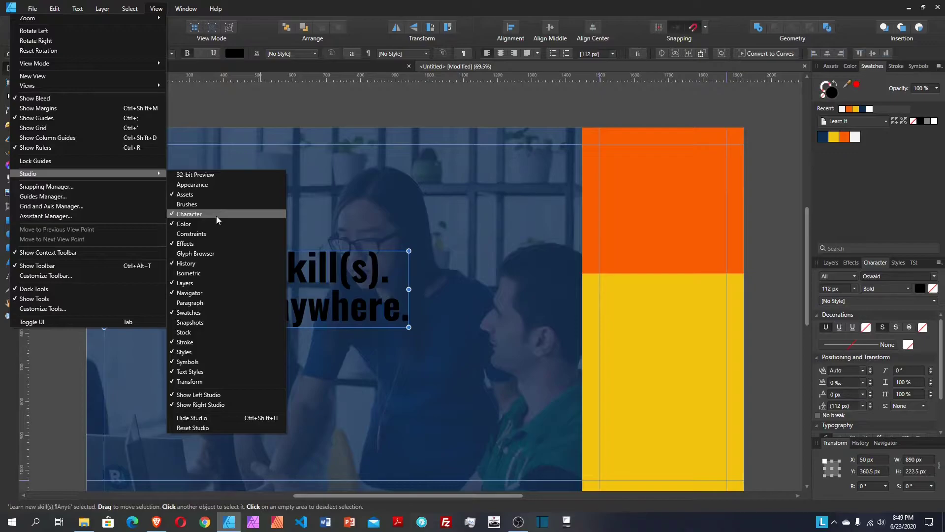
left_click(156, 8)
left_click(156, 8)
mouse_move(186, 8)
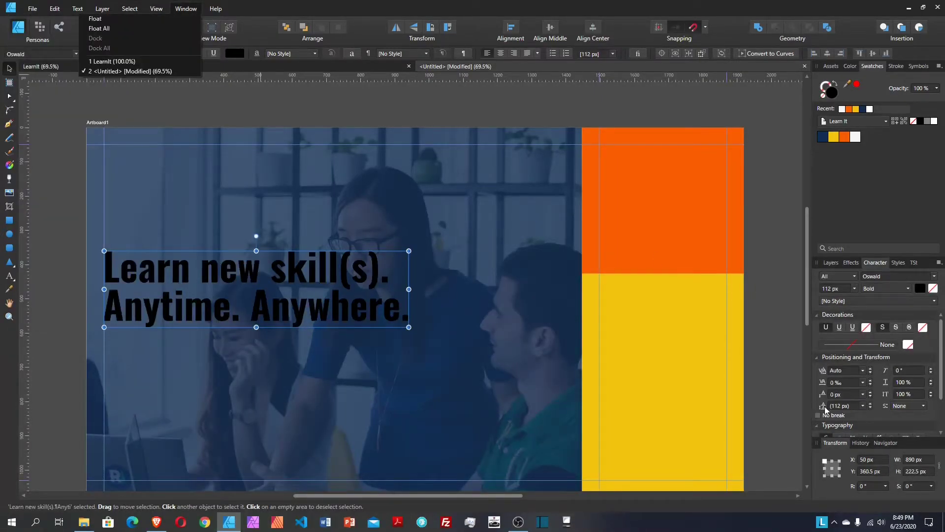
Step: Raise the headline's leading step by step to 140 px, then return to Layers
left_click(870, 405)
left_click(871, 404)
left_click(870, 405)
left_click(870, 405)
left_click(871, 404)
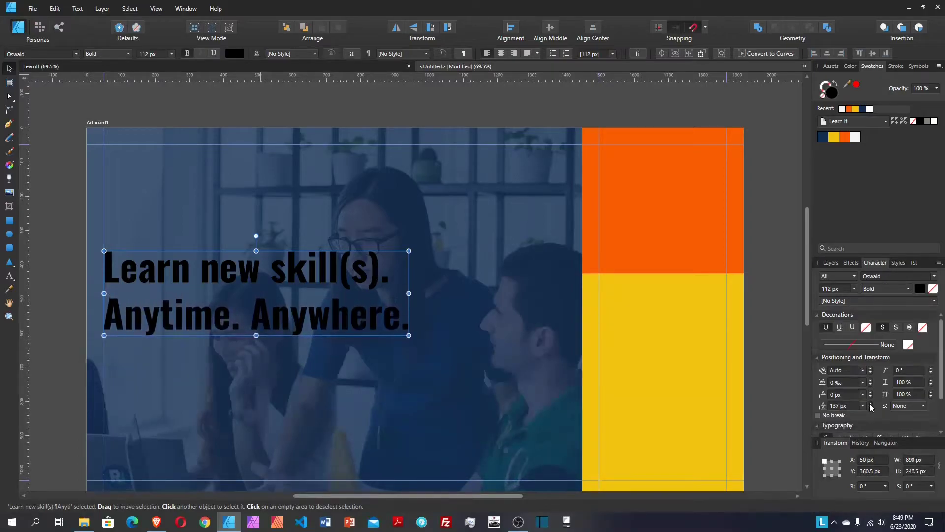
left_click(870, 404)
left_click(871, 405)
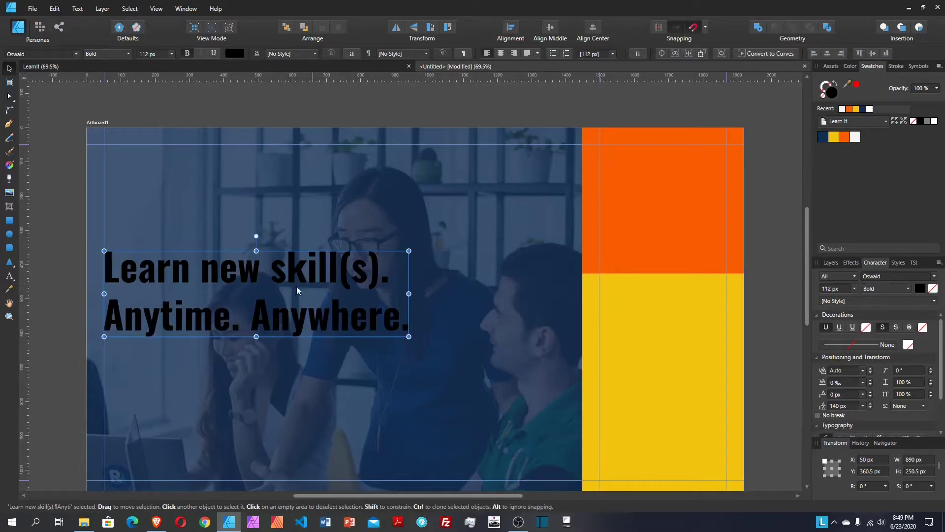
left_click(831, 262)
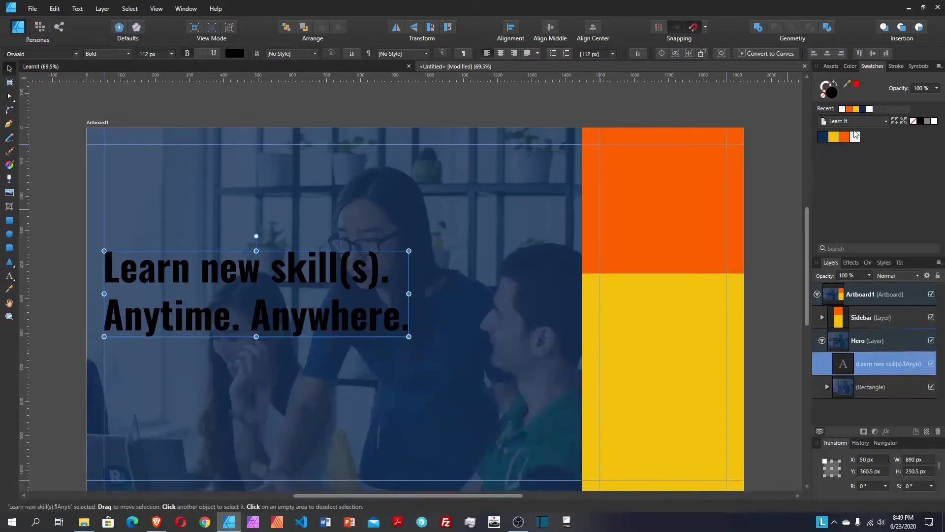
Step: Fill the headline with white from the Swatches panel, then view the LearnIt reference page
left_click(857, 139)
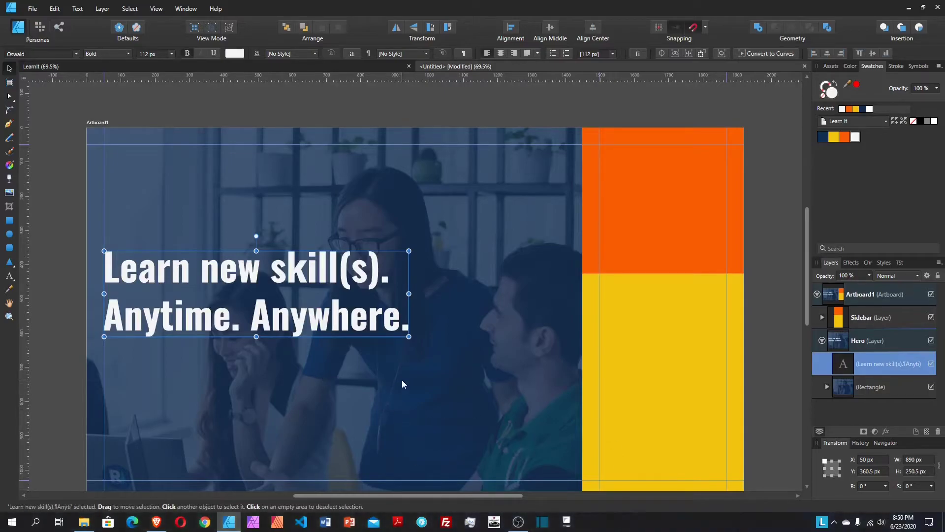
scroll(402, 380, "down", 1)
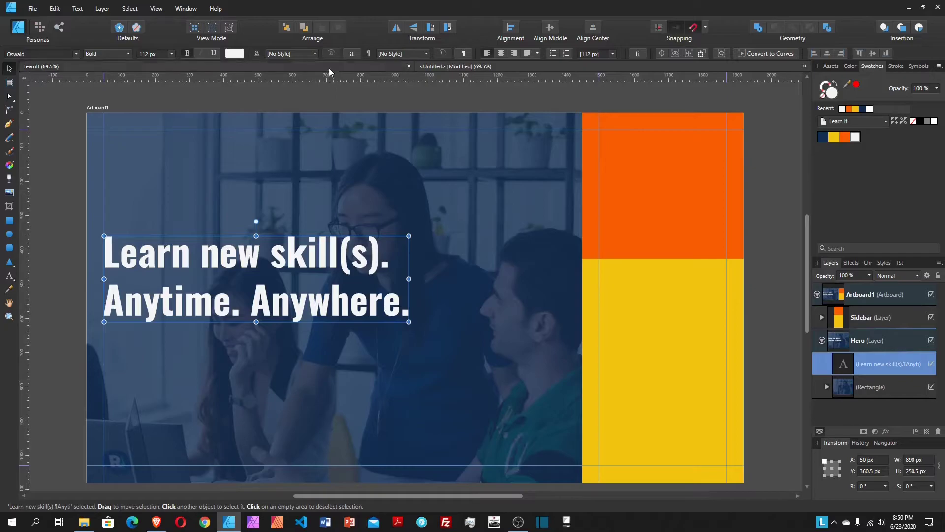
left_click(884, 386)
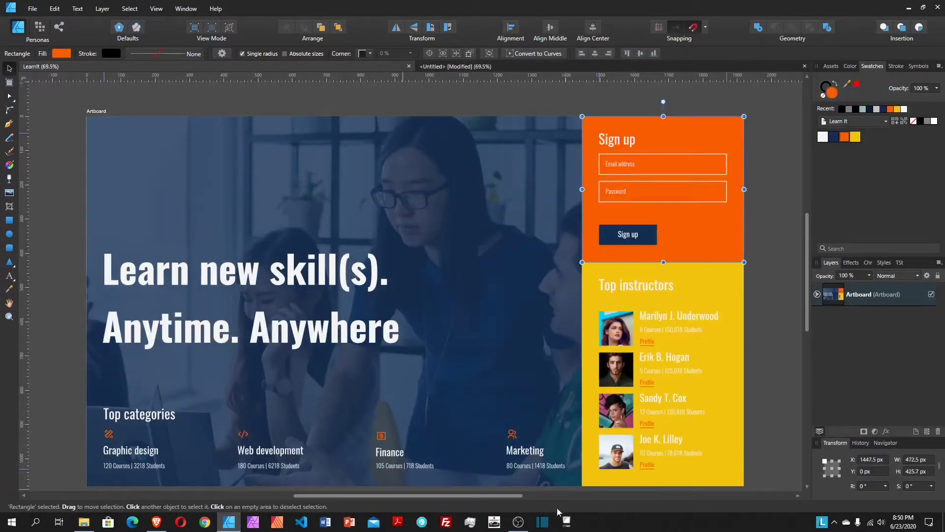
Step: In the Untitled document, duplicate the headline below the original and retype it as 'Top categories'
left_click(483, 67)
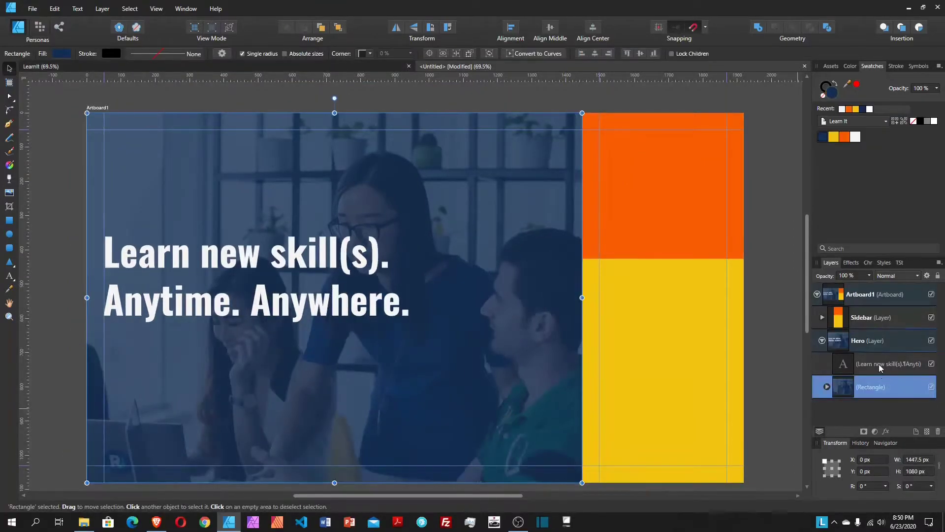
left_click(879, 364)
right_click(880, 367)
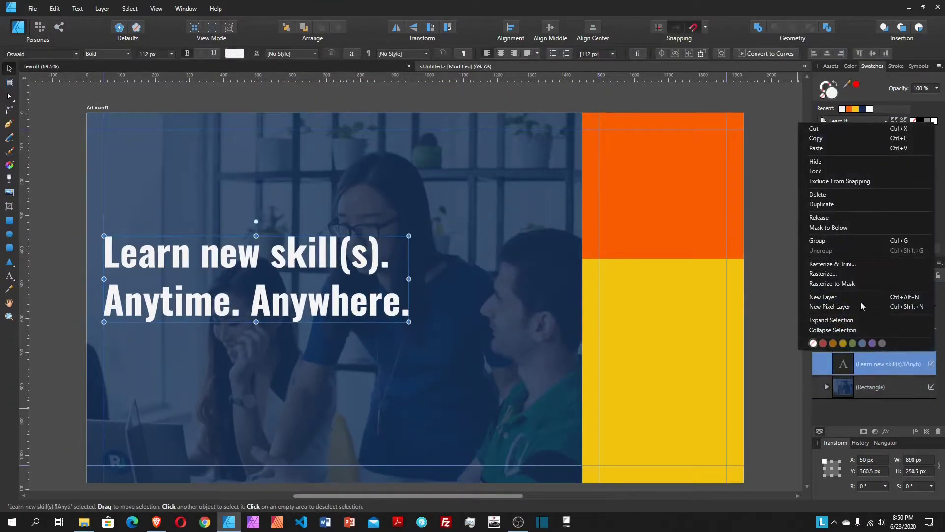
left_click(822, 203)
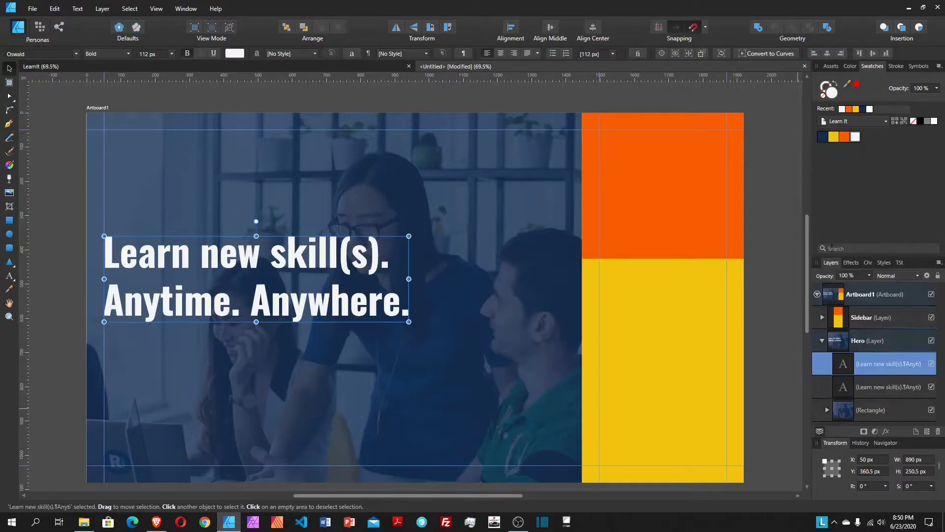
left_click_drag(302, 294, 301, 382)
left_click_drag(292, 335, 291, 363)
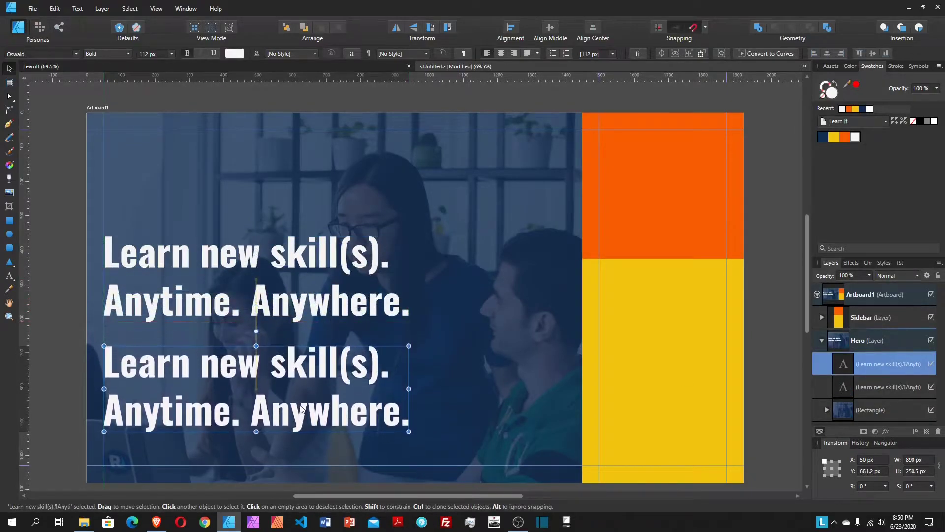
triple_click(292, 363)
left_click(290, 364)
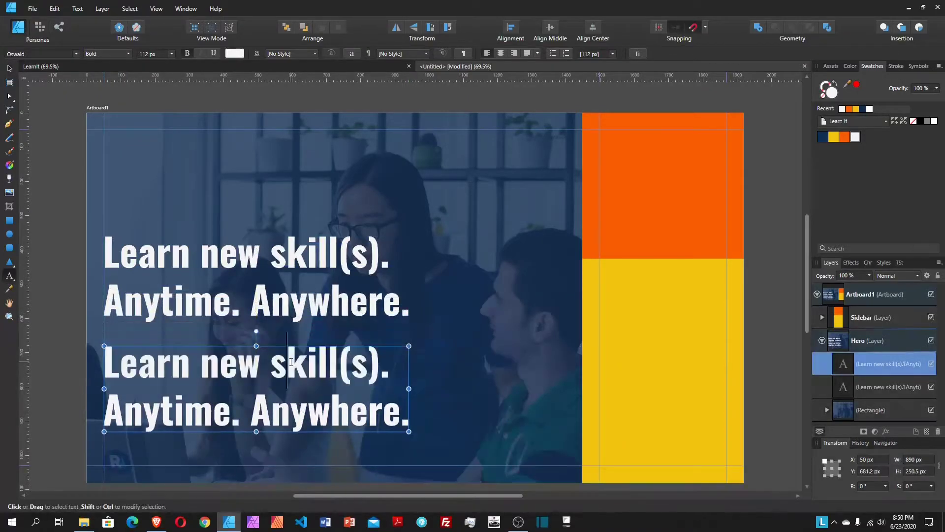
left_click_drag(410, 423, 107, 351)
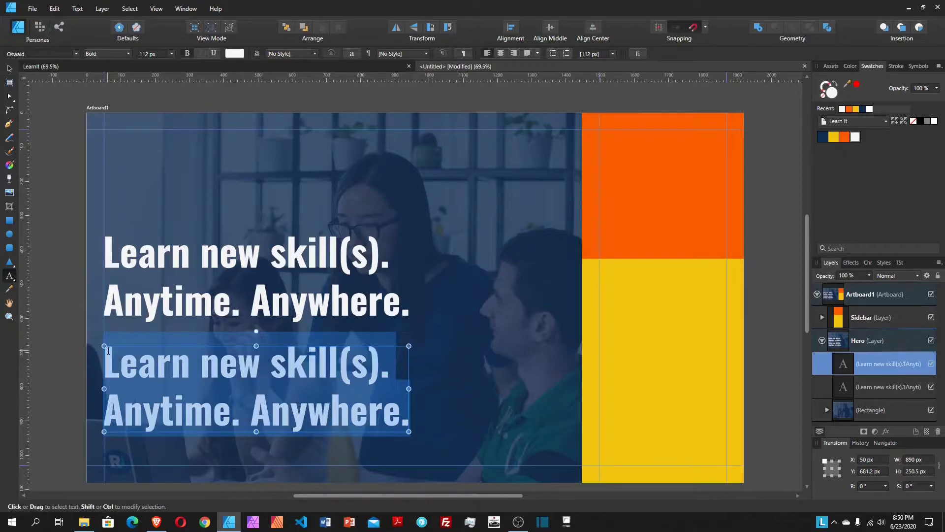
type("Top ca")
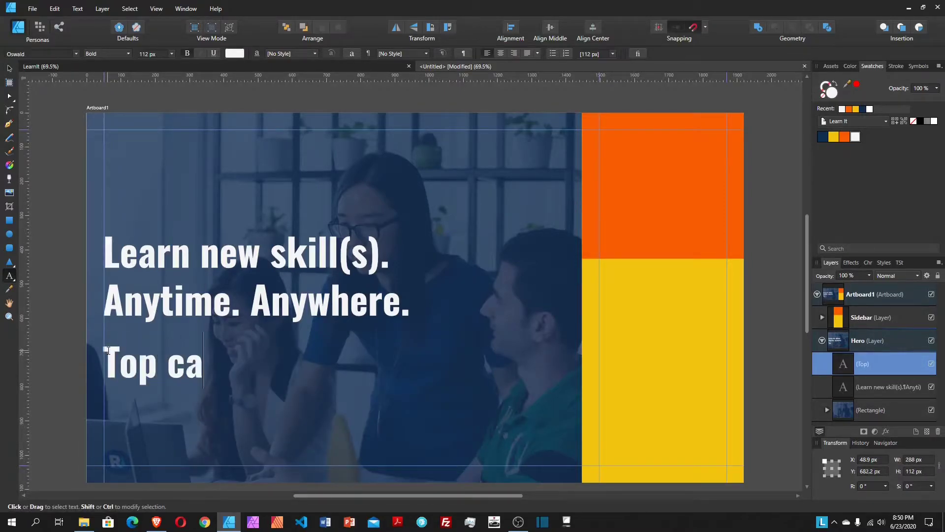
type("tegories")
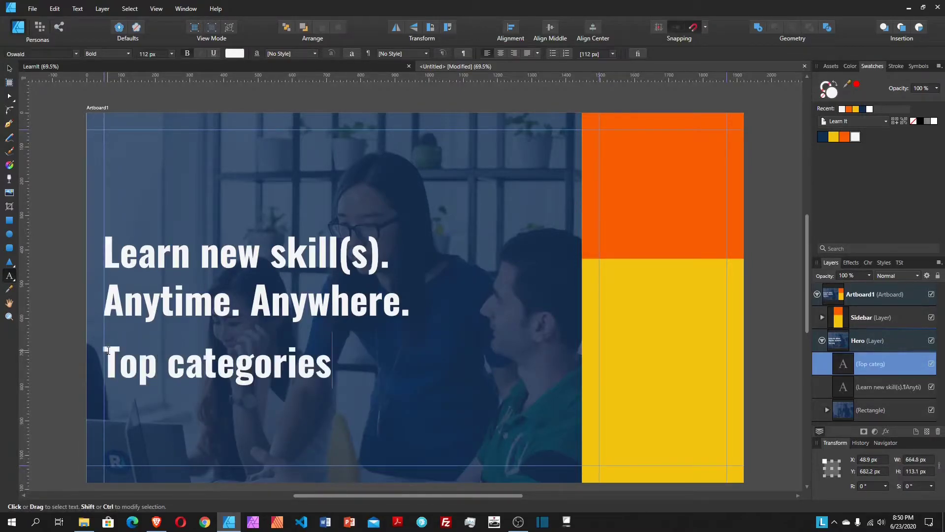
key("Escape")
Step: Set the Top categories text to 40 px in Regular weight
left_click(149, 54)
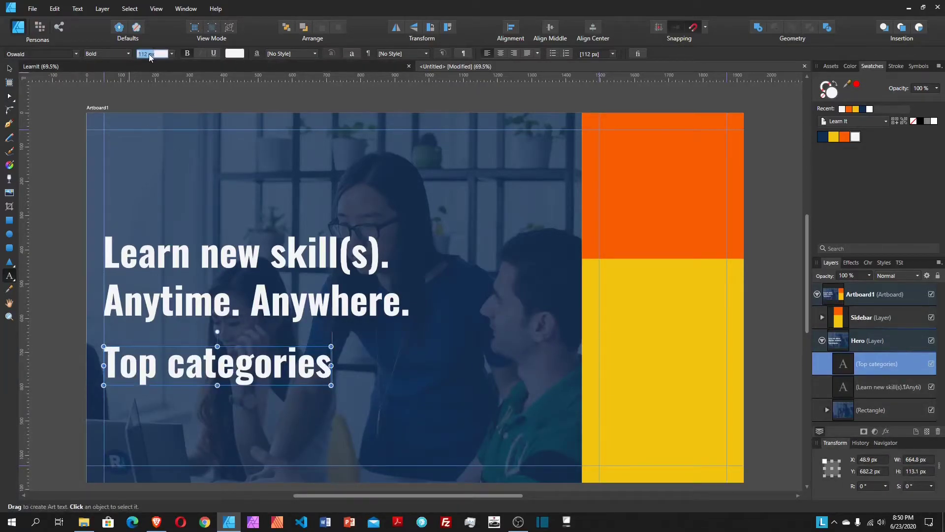
type("40")
key("Return")
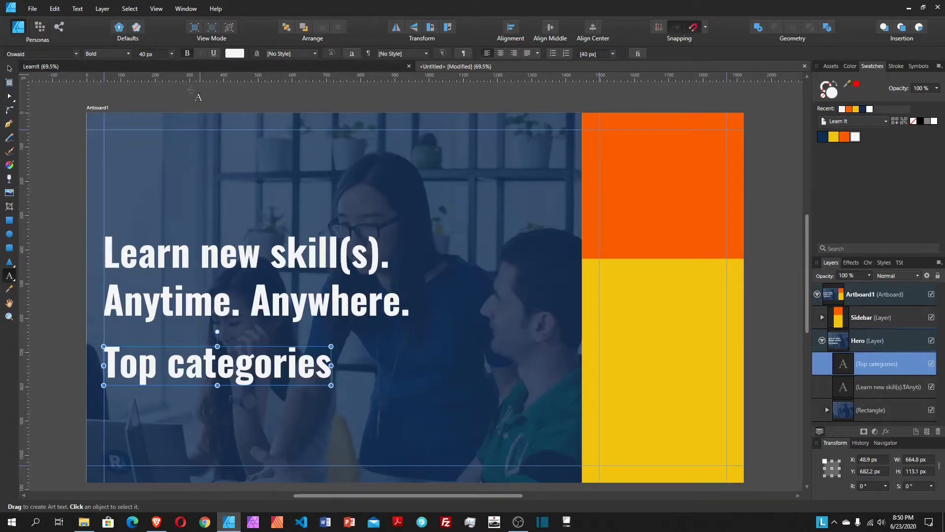
left_click(10, 68)
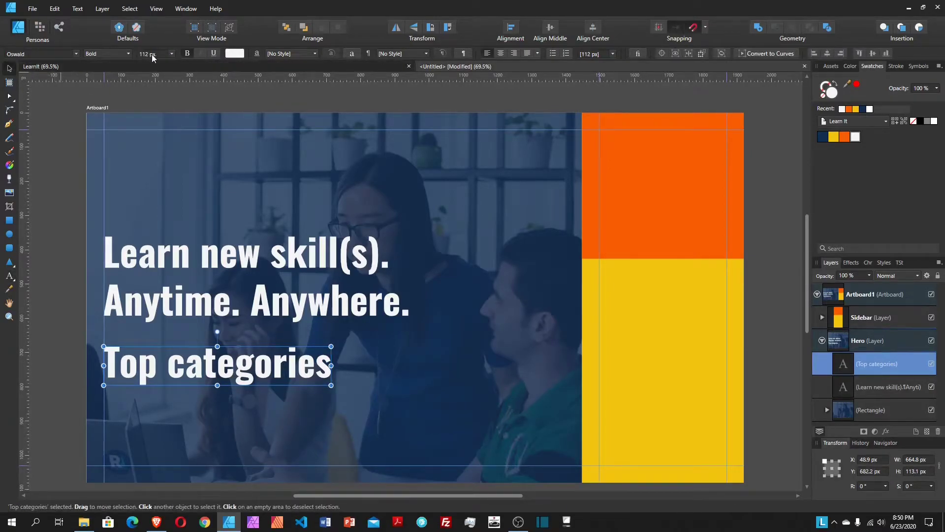
type("40")
key("Return")
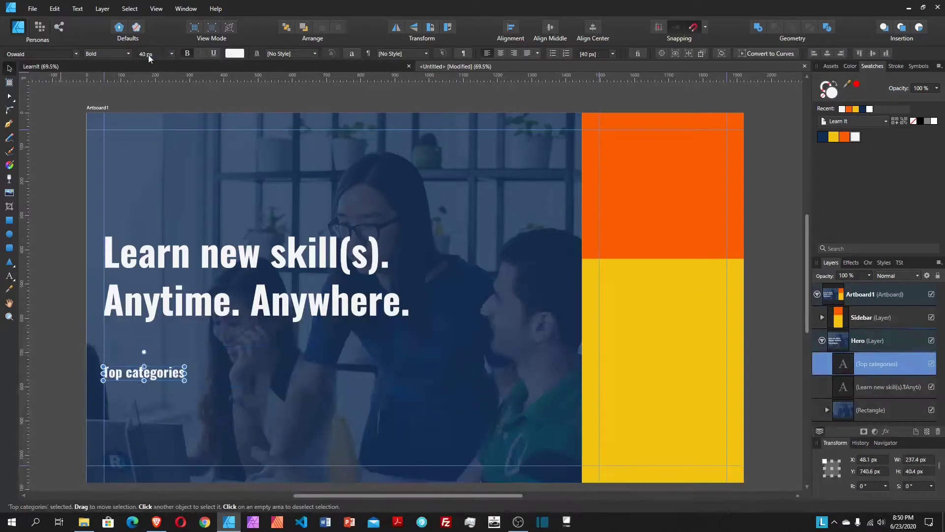
left_click(93, 54)
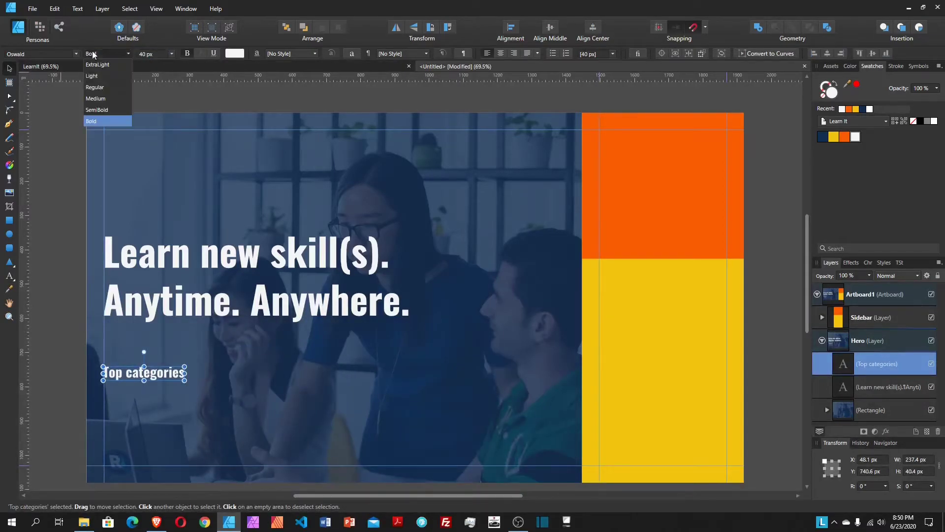
left_click(97, 88)
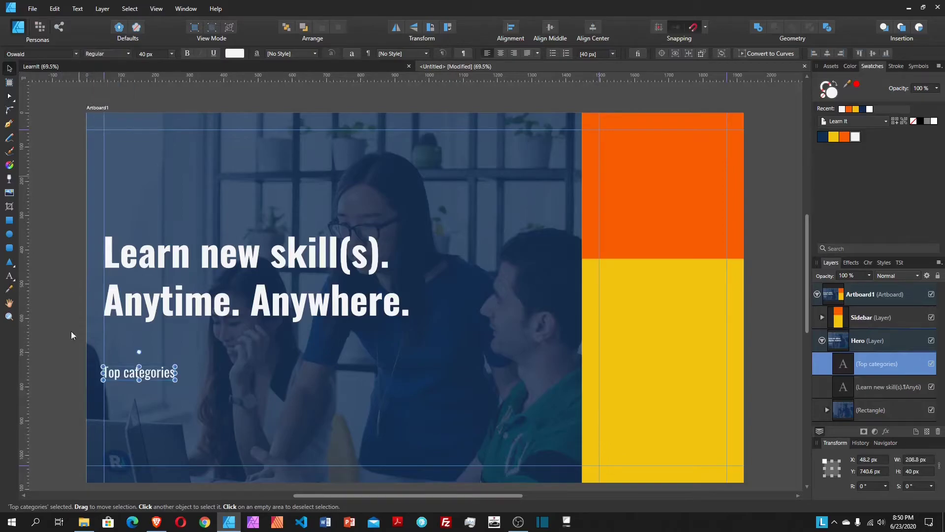
Step: Position the Top categories heading at X 50 px, Y 749.2 px, back in the Untitled document
left_click_drag(146, 374, 149, 378)
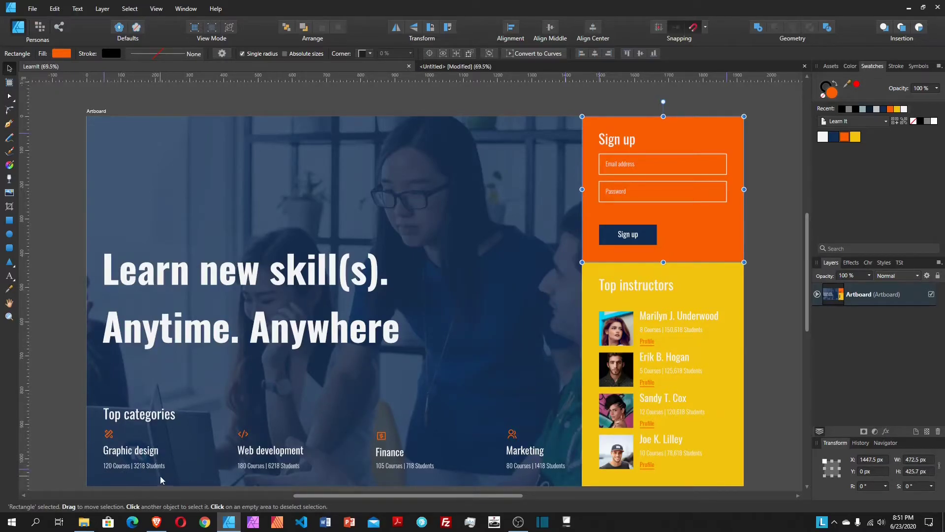
left_click(475, 67)
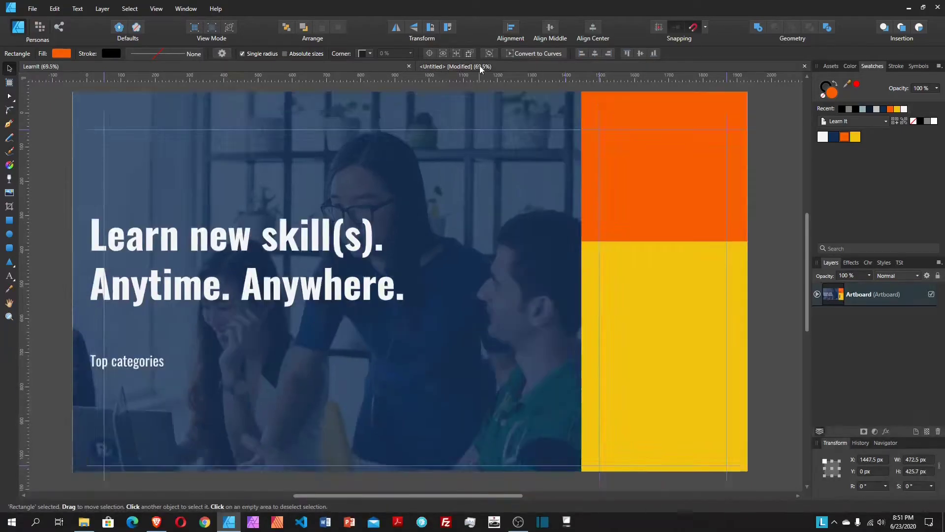
scroll(173, 394, "down", 1)
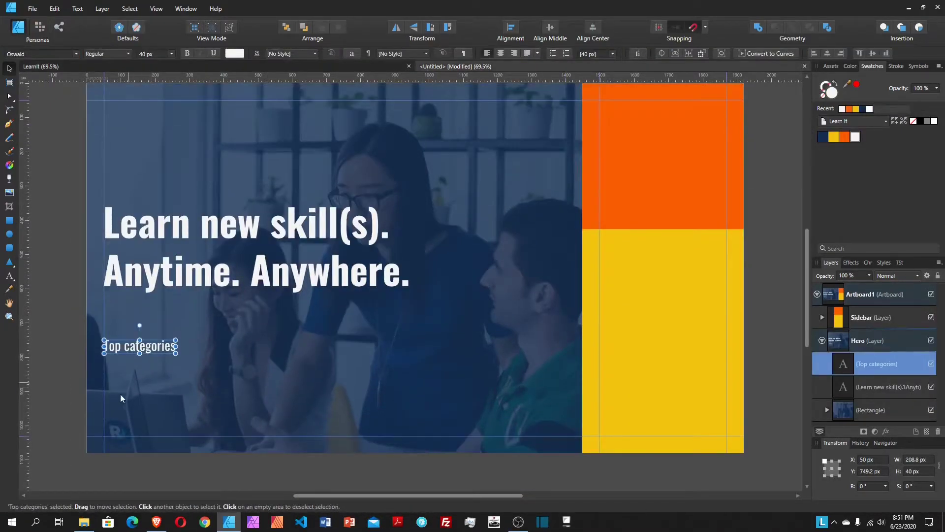
Step: Place pencil-ruler, code, dollar-box and group icons from Assets in a row under Top categories
left_click(832, 66)
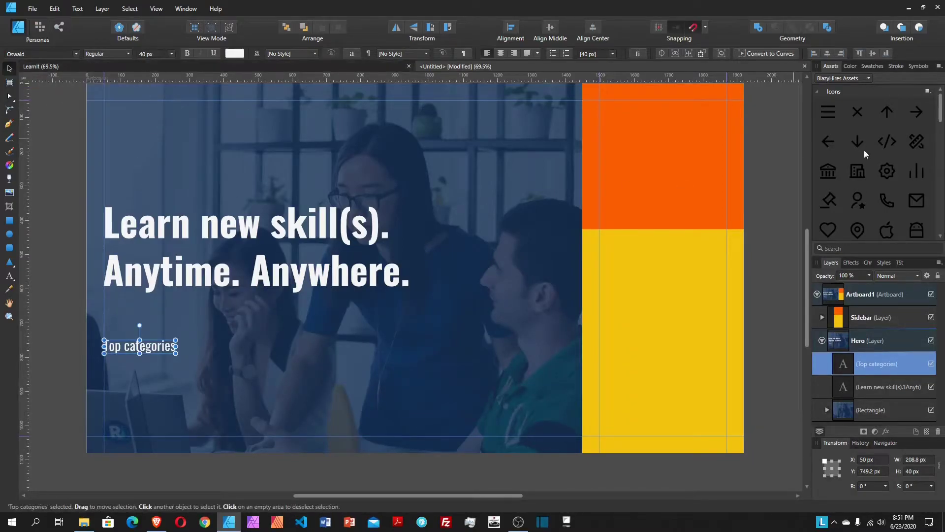
mouse_move(917, 142)
left_mouse_down()
mouse_move(407, 380)
mouse_move(173, 363)
mouse_move(128, 378)
left_mouse_up()
left_click_drag(817, 347, 821, 363)
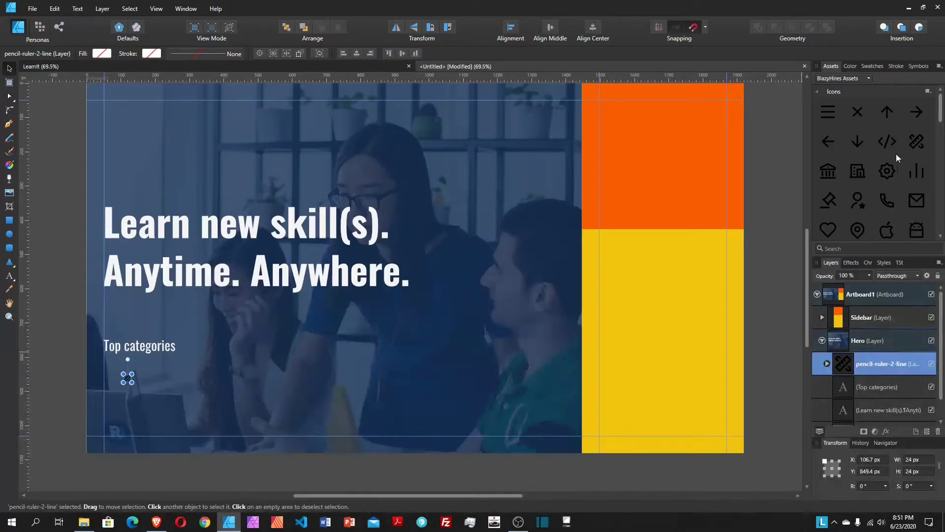
left_click_drag(885, 143, 209, 373)
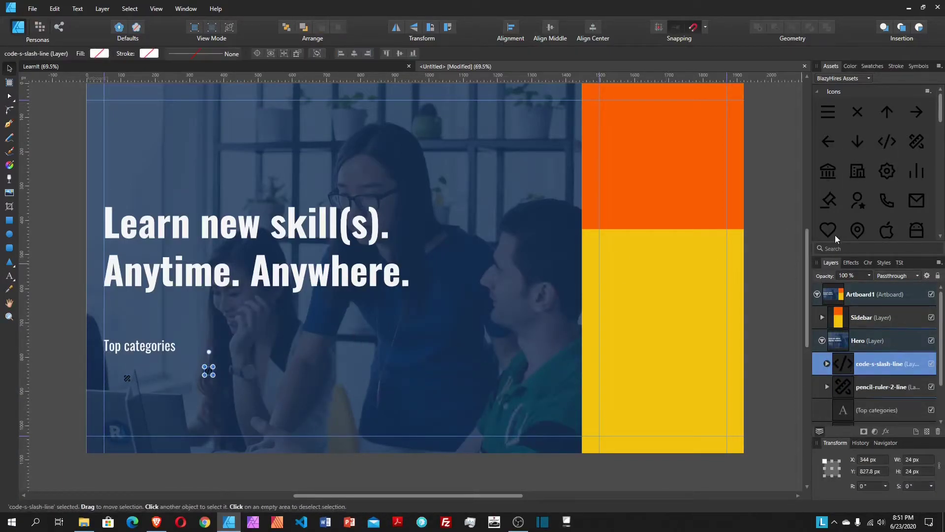
scroll(886, 196, "down", 2)
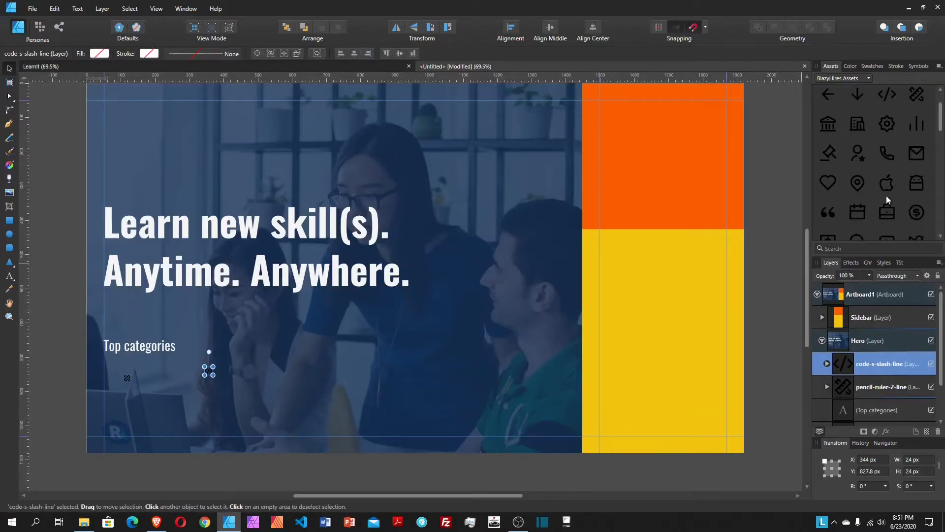
scroll(890, 193, "down", 2)
left_click_drag(832, 193, 262, 373)
scroll(838, 221, "down", 2)
scroll(917, 155, "down", 2)
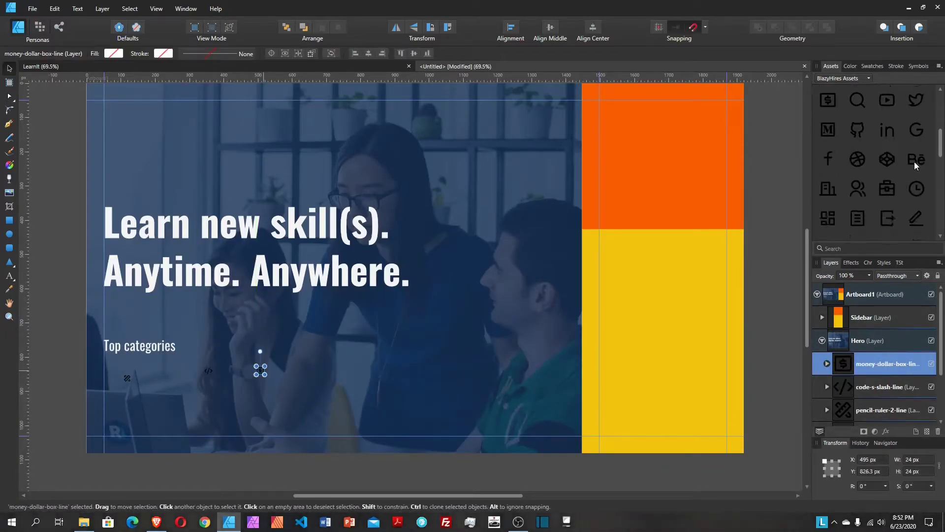
left_click_drag(859, 168, 317, 364)
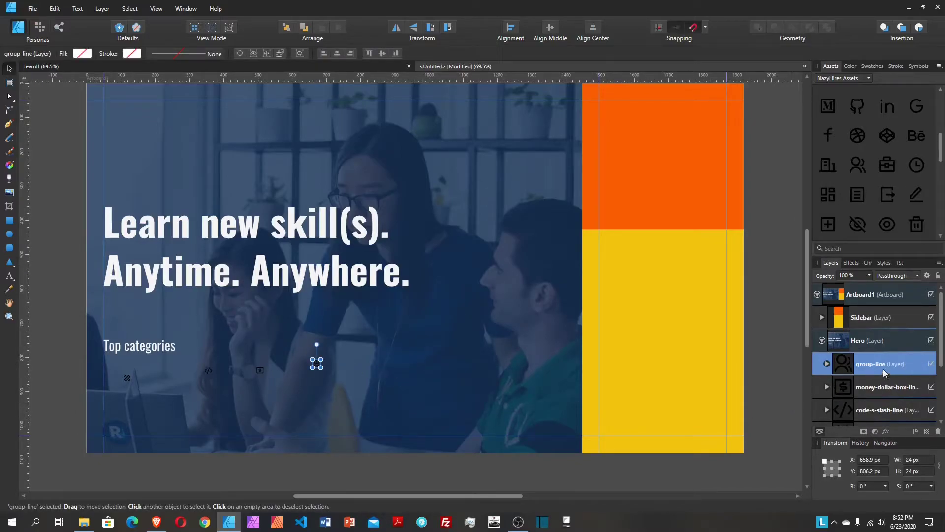
scroll(883, 367, "down", 3)
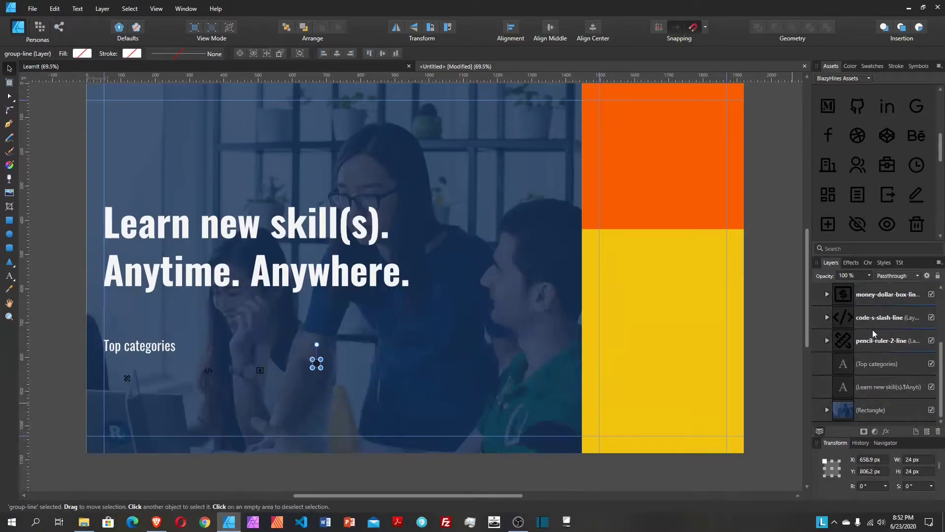
Step: Align the four category icons to a common middle and set their height to 30 px
left_click(877, 344, "shift")
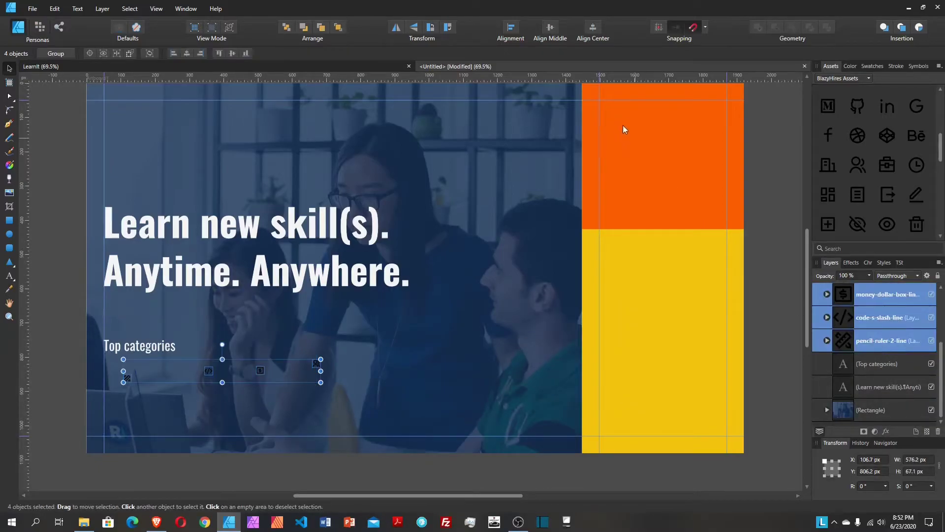
left_click(551, 27)
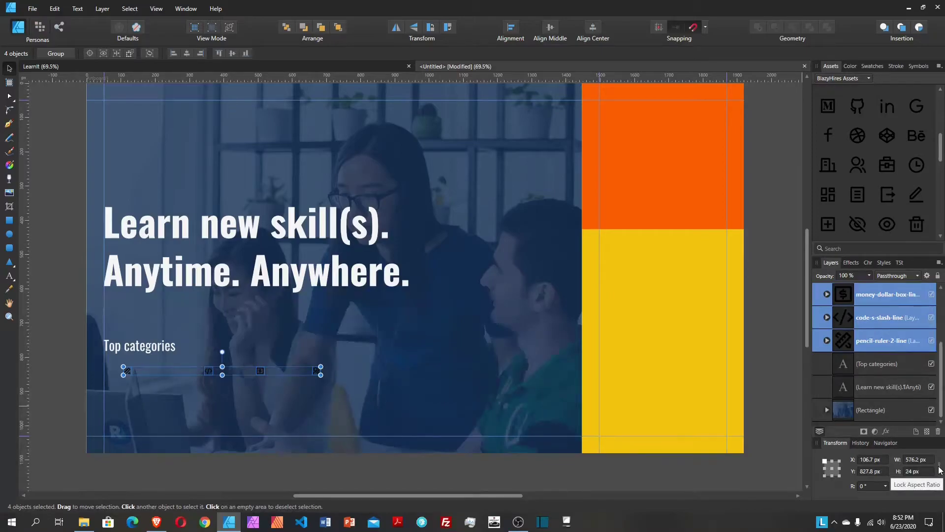
left_click(928, 471)
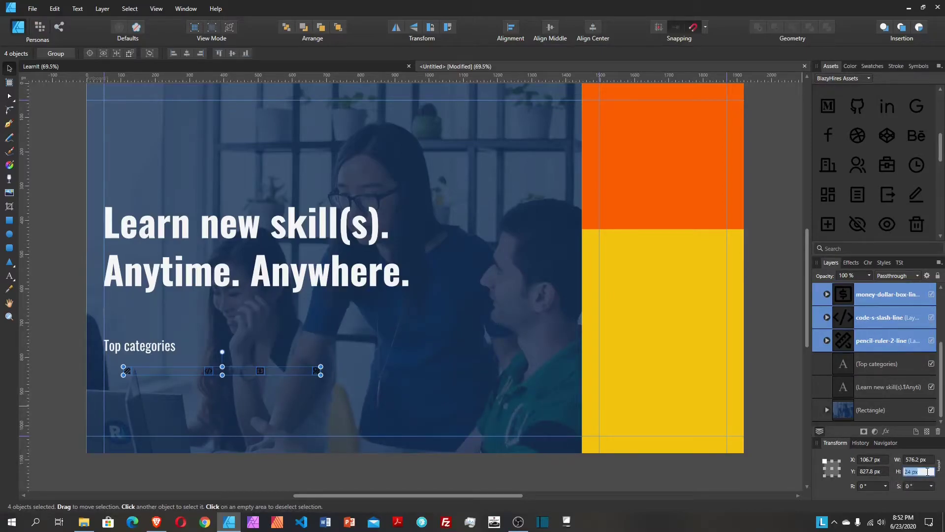
type("30")
key("Return")
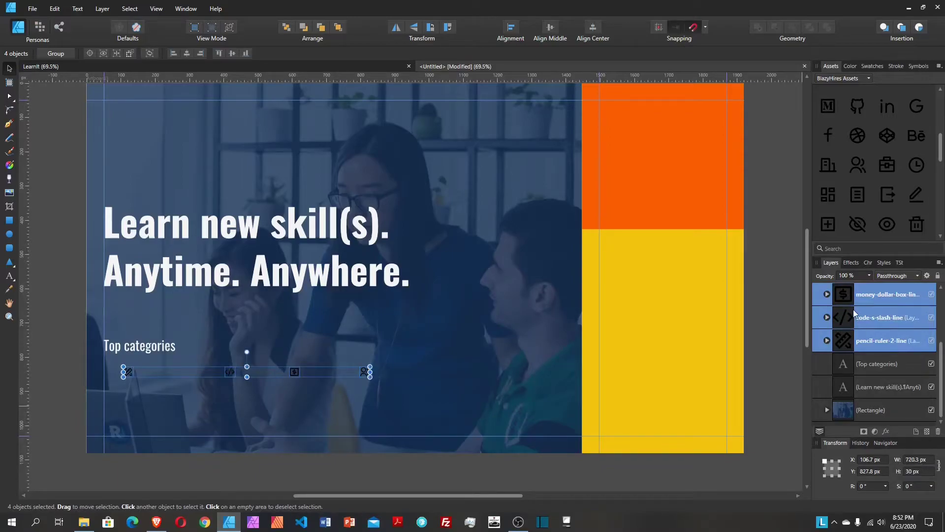
Step: Move the pencil-ruler icon to the left text margin at X 50, Y 809.2 px
left_click(887, 343)
left_click(880, 319)
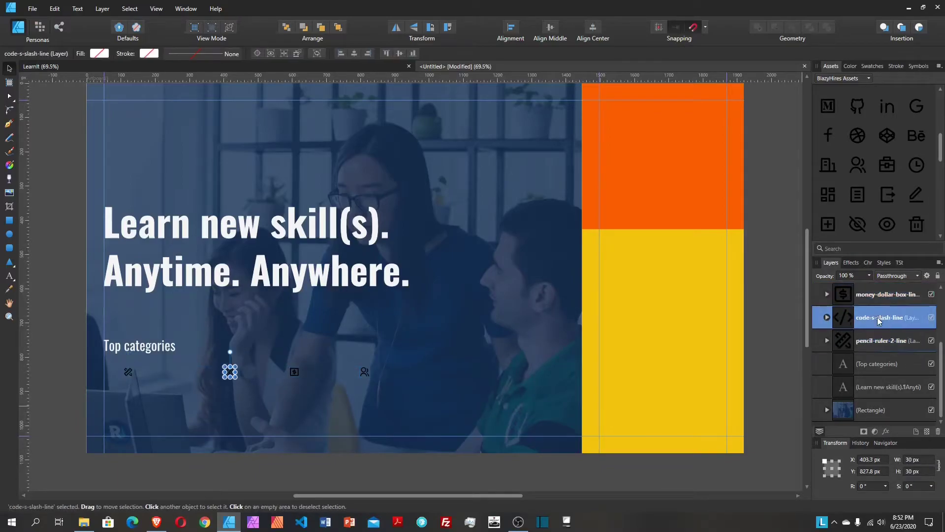
left_click(882, 296)
scroll(889, 322, "up", 2)
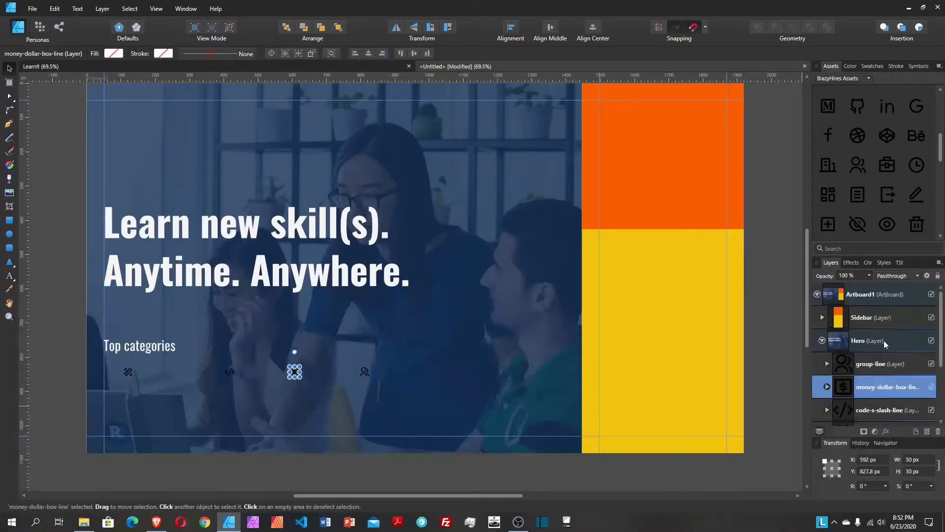
left_click(886, 367)
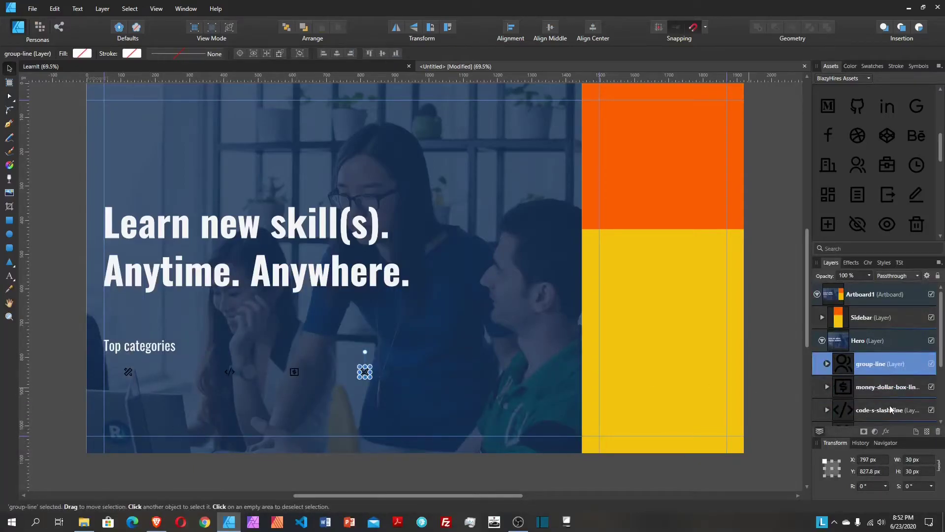
scroll(855, 369, "down", 3)
left_click(875, 365)
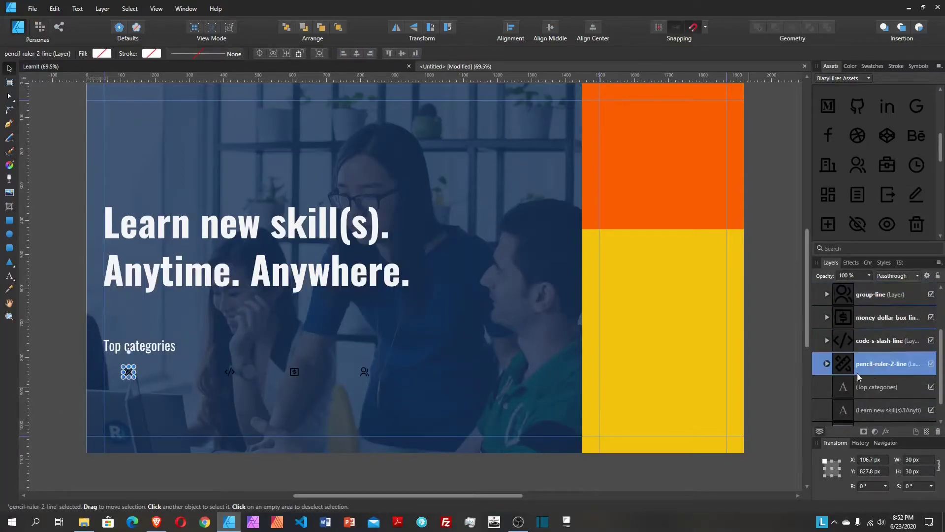
mouse_move(131, 377)
left_mouse_down()
mouse_move(112, 382)
mouse_move(113, 356)
mouse_move(112, 364)
left_mouse_up()
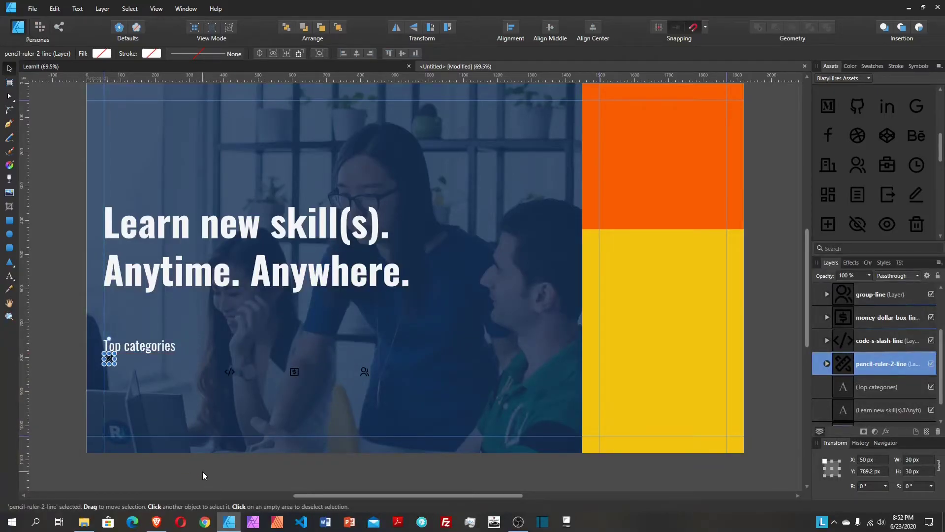
key("shift+Down")
key("shift+Down")
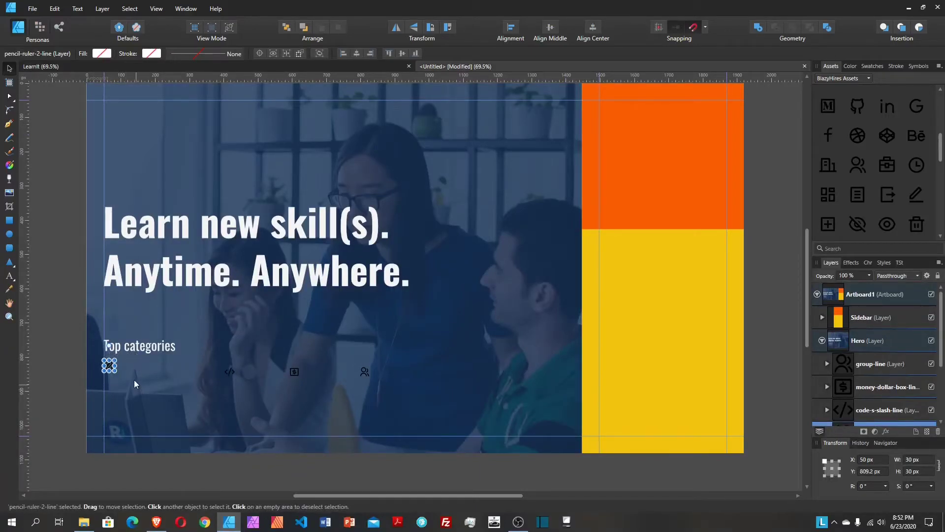
Step: Clone the Top categories heading below the icons and retype it as 'Graphic design'
key("shift+Up")
key("shift+Up")
left_click(155, 352)
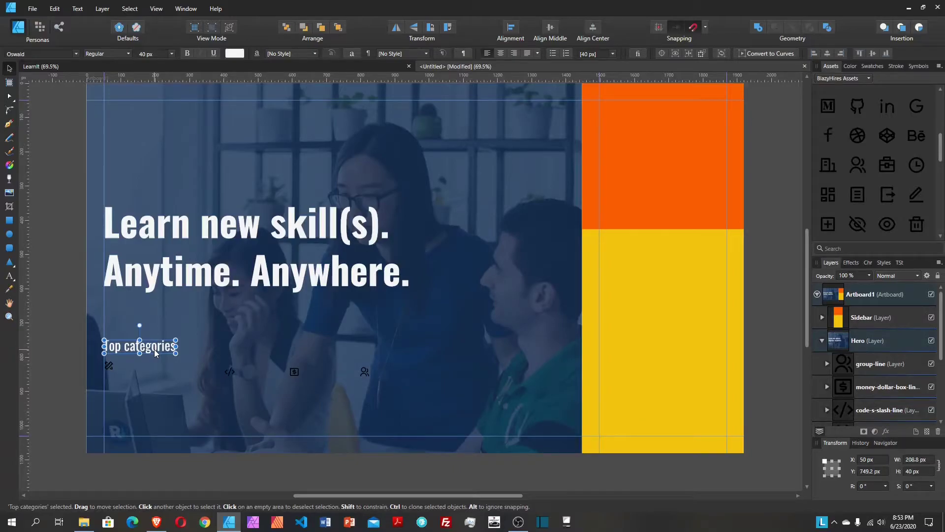
left_click_drag(155, 352, 147, 384)
key("shift+Down")
key("shift+Down")
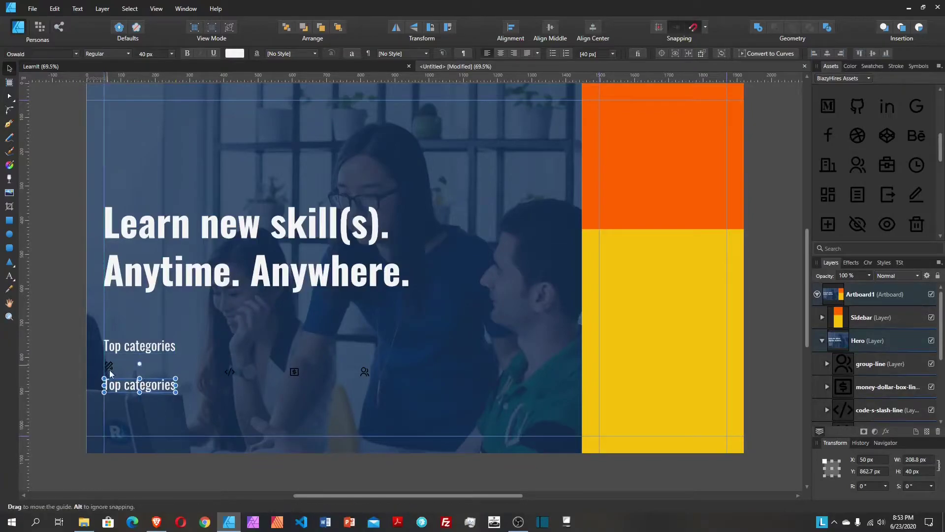
double_click(148, 388)
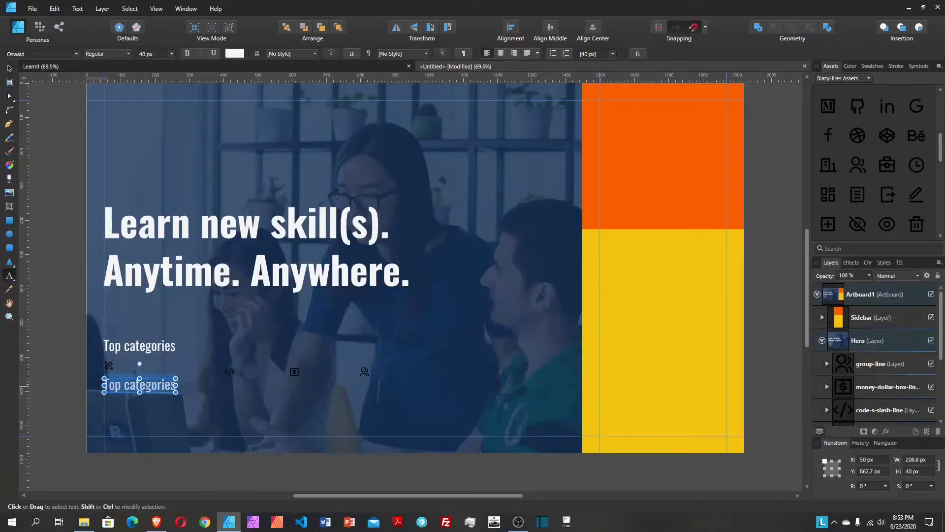
type("Grap")
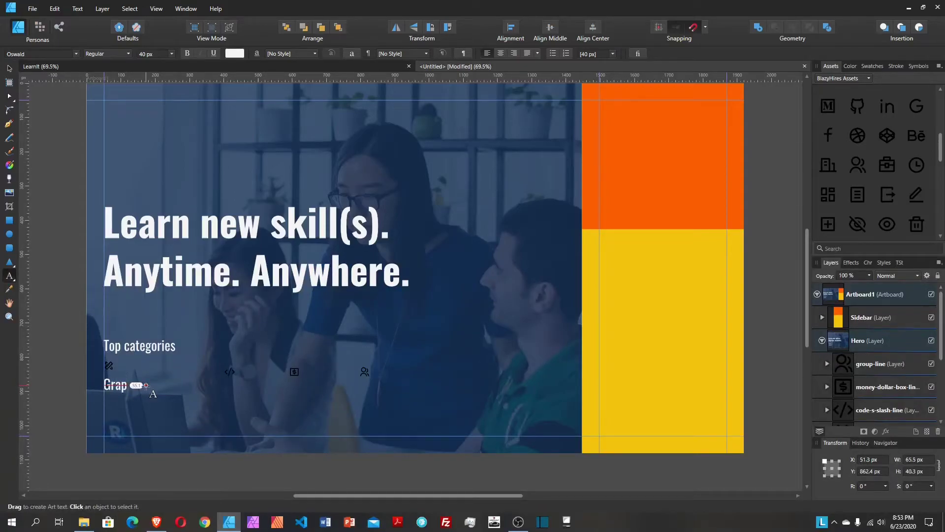
type("hic design")
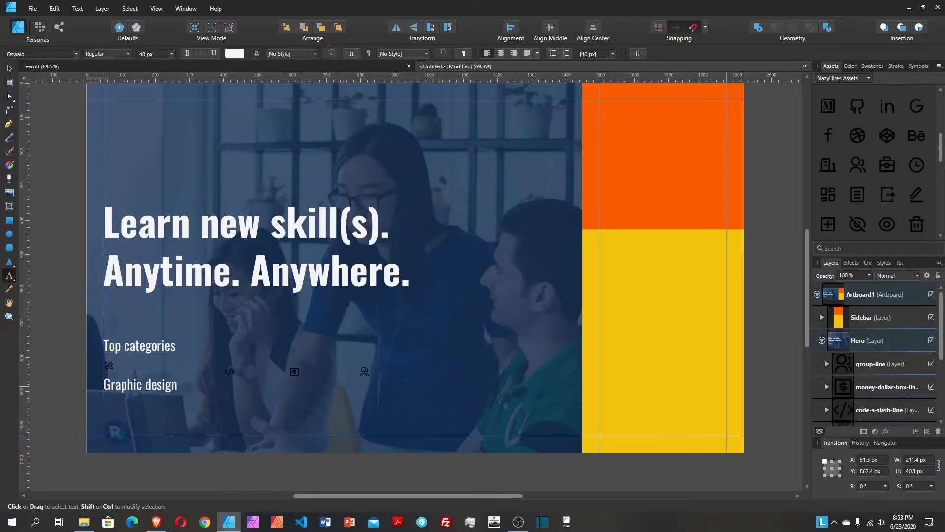
key("Escape")
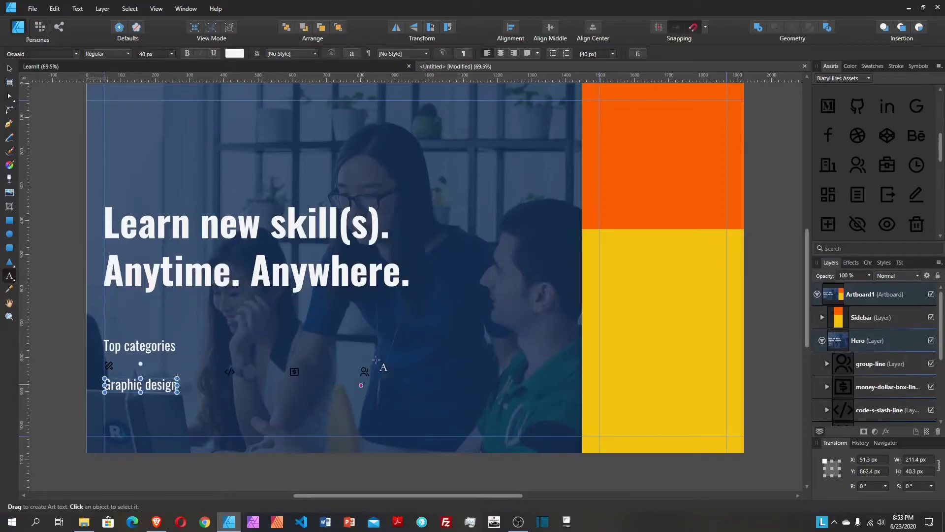
Step: Set the Graphic design label to 30 px and position it under the first icon
left_click(9, 70)
left_click(150, 54)
type("30")
key("Return")
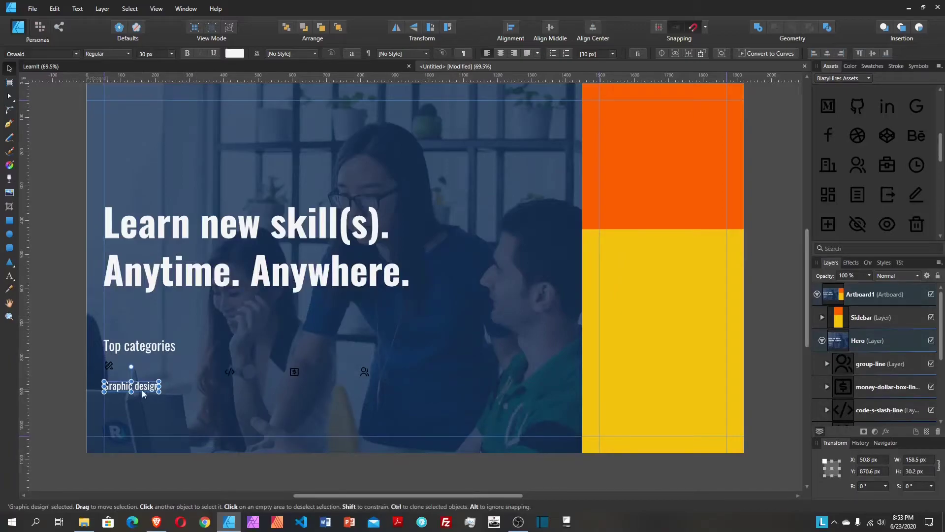
left_click_drag(134, 386, 134, 376)
key("shift+Down")
key("shift+Down")
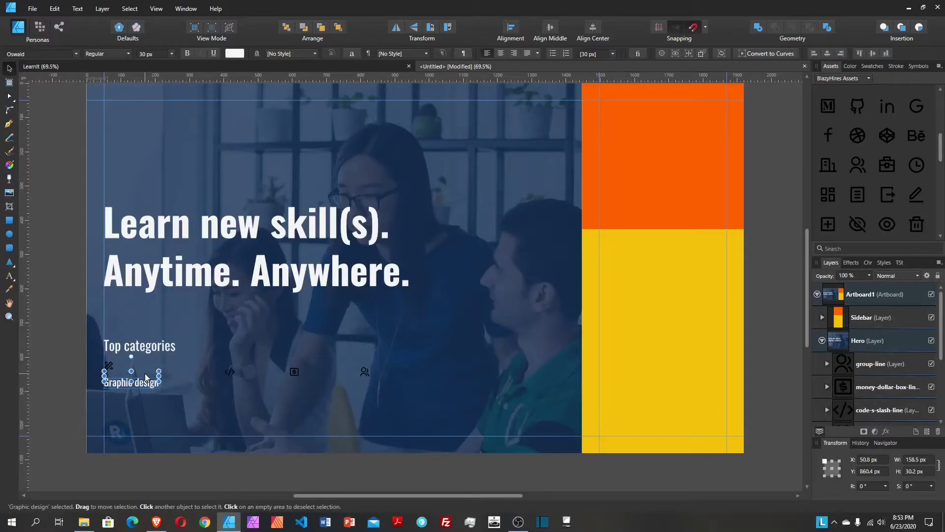
Step: Clone the Graphic design label just below, then view the LearnIt reference design
left_click_drag(145, 374, 143, 398)
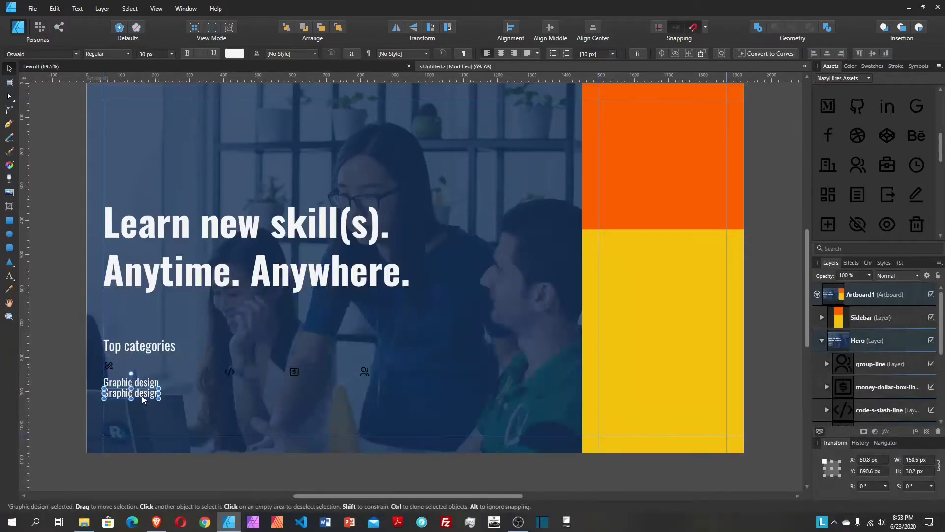
double_click(143, 398)
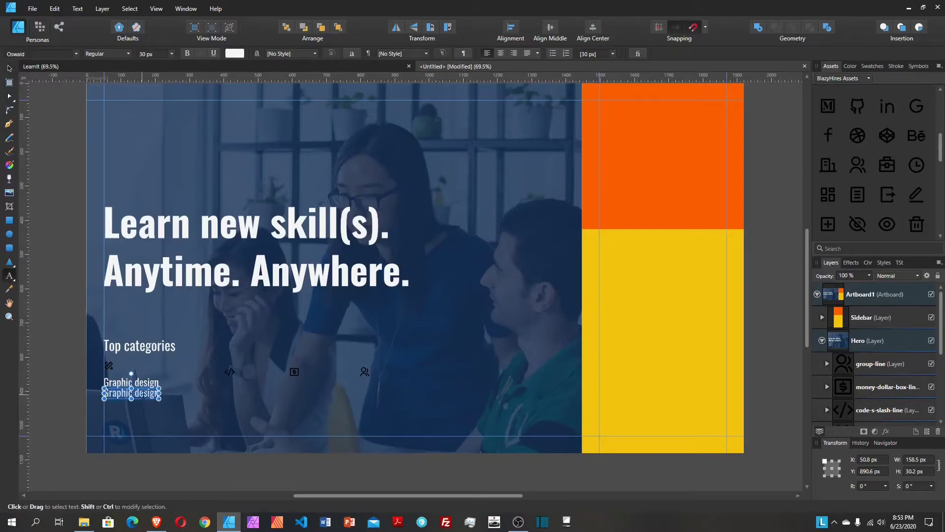
left_click(122, 66)
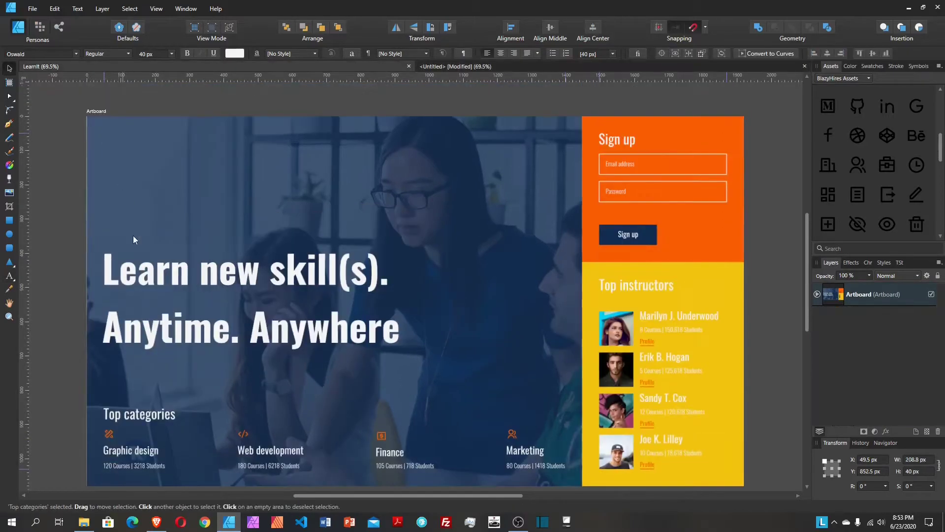
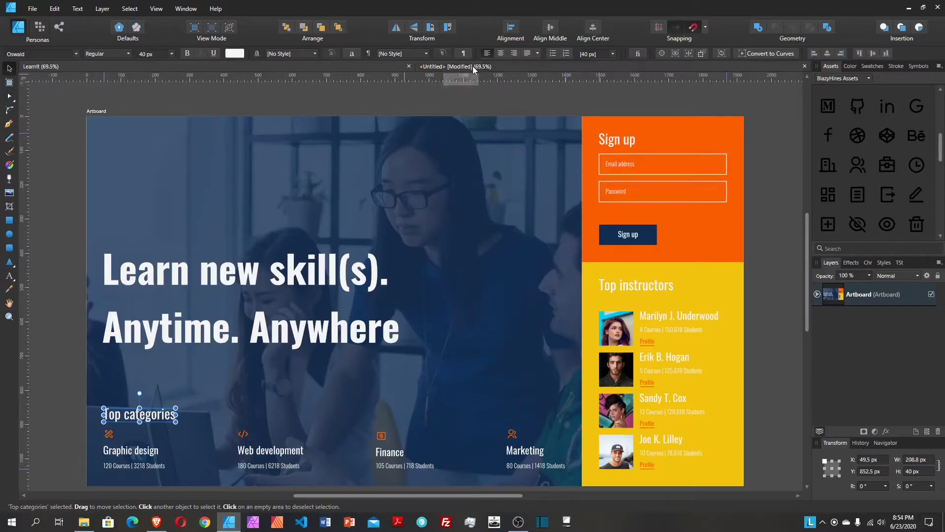
Step: In the Untitled document, retype the duplicate Graphic design text as '120 Course | 3218 Students'
left_click(443, 68)
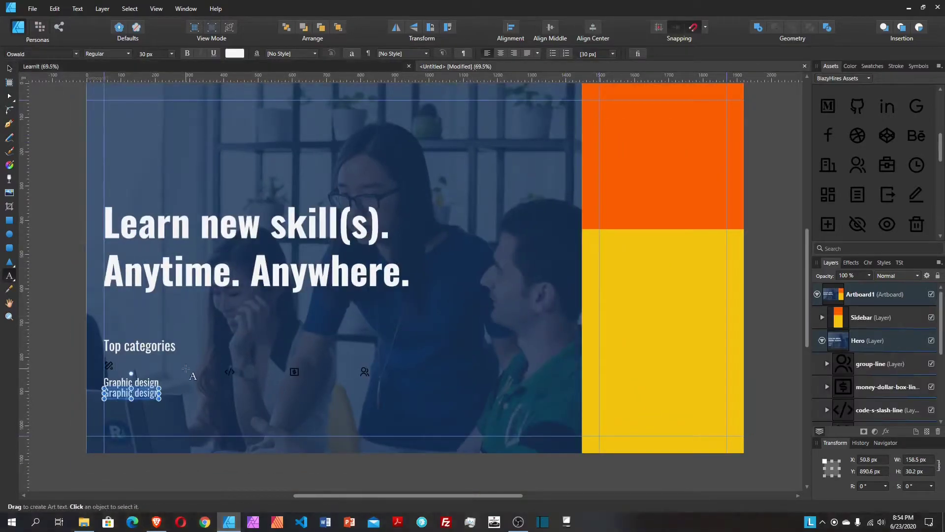
key("BackSpace")
type("120")
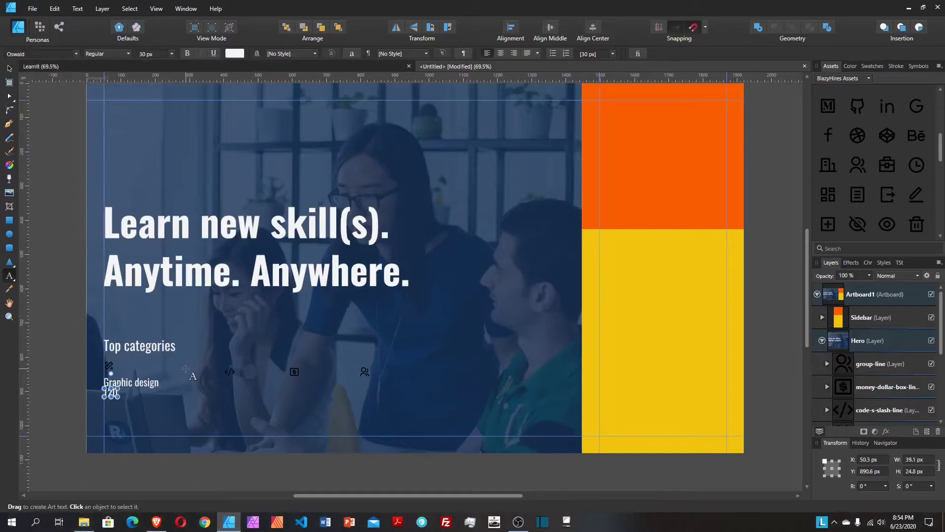
type(" Course")
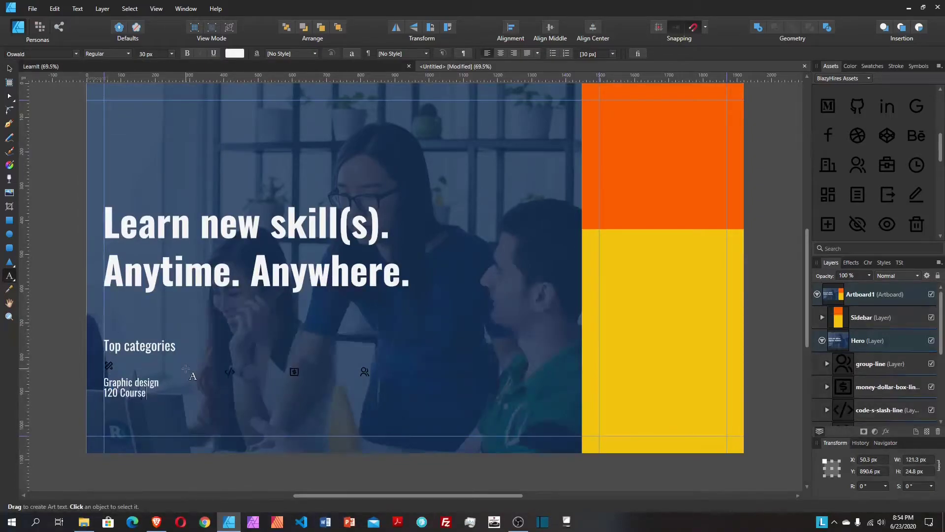
type(" | 3")
key("Escape")
type("218 Stud")
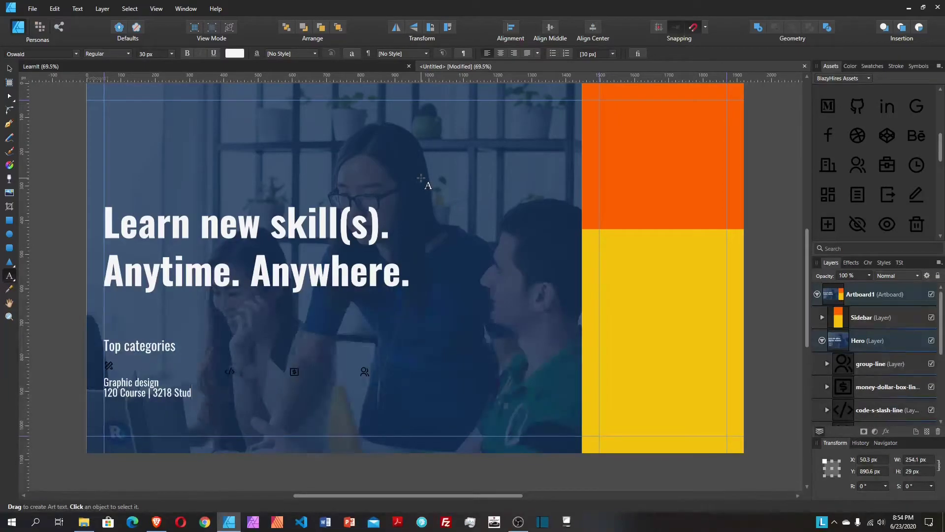
type("ents")
key("Escape")
Step: Close the LearnIt document and set the count text to Light weight
middle_click(69, 71)
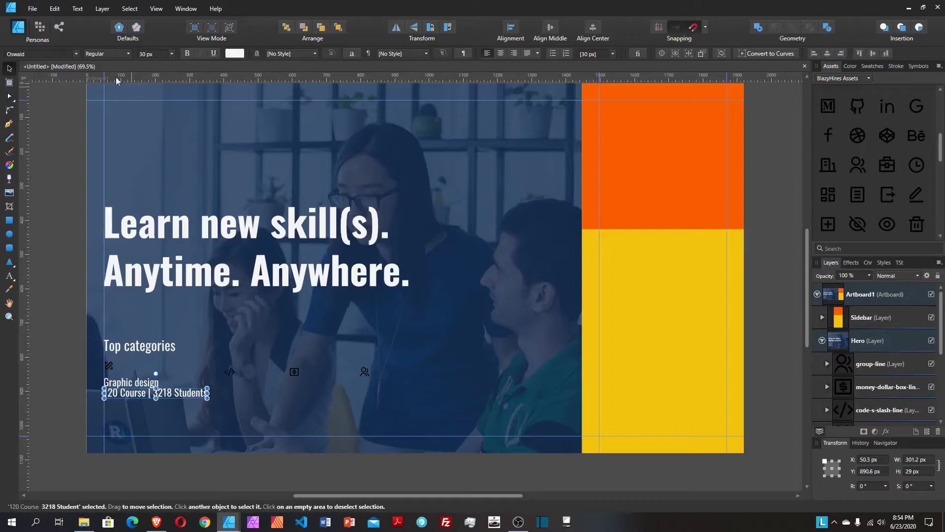
left_click(100, 54)
left_click(103, 76)
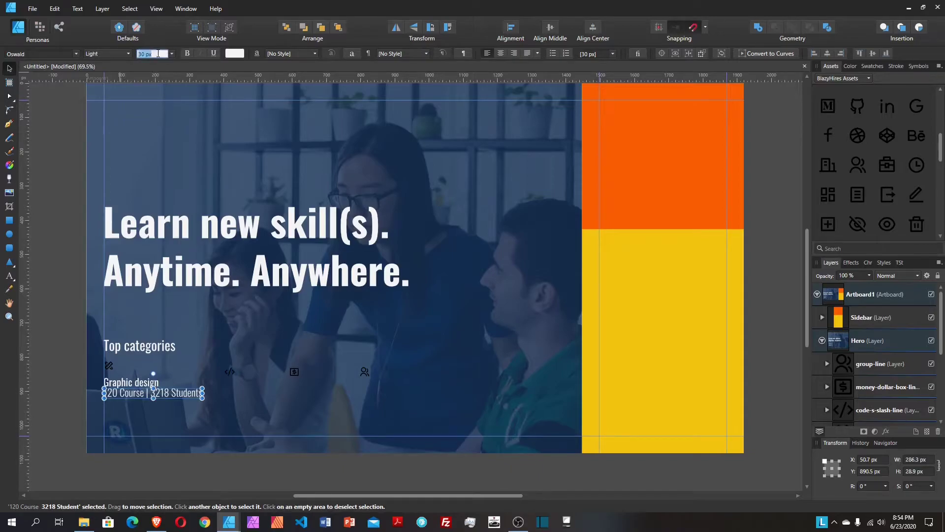
Step: Set the count line to 18 px and zoom in on the hero section
type("18")
key("Return")
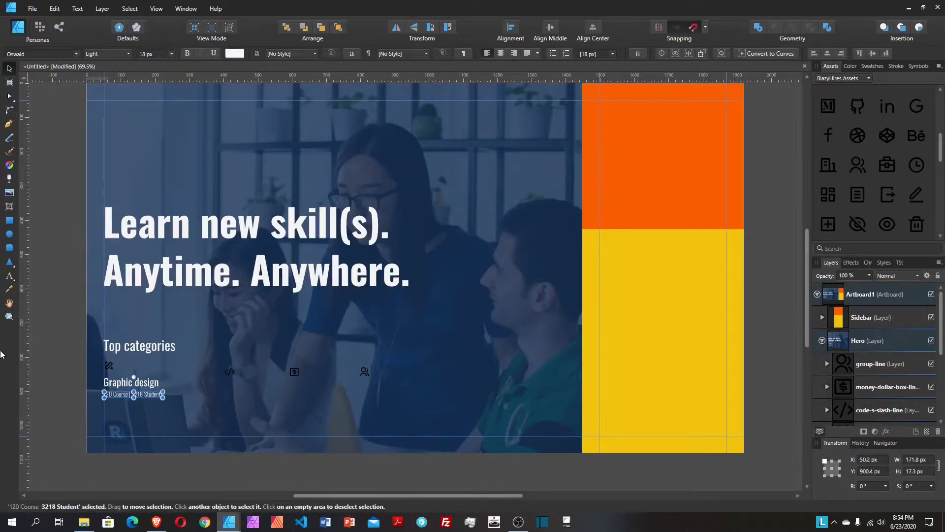
left_click(9, 317)
left_click_drag(96, 375, 250, 398)
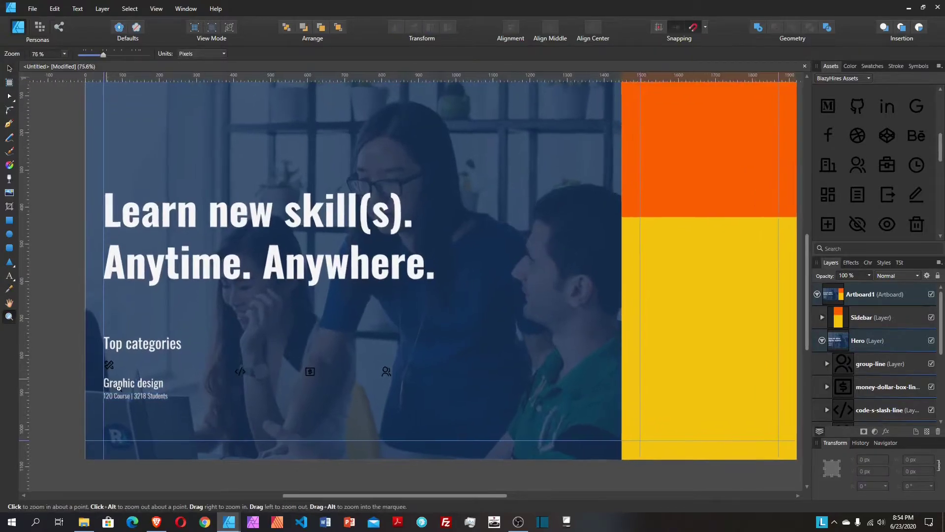
scroll(250, 399, "up", 1)
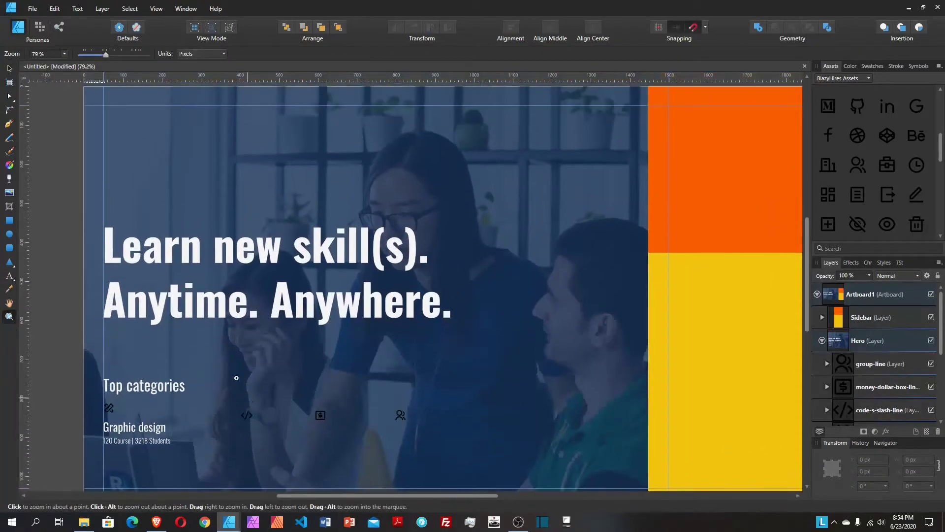
Step: Move the count line just under the Graphic design heading
left_click(9, 69)
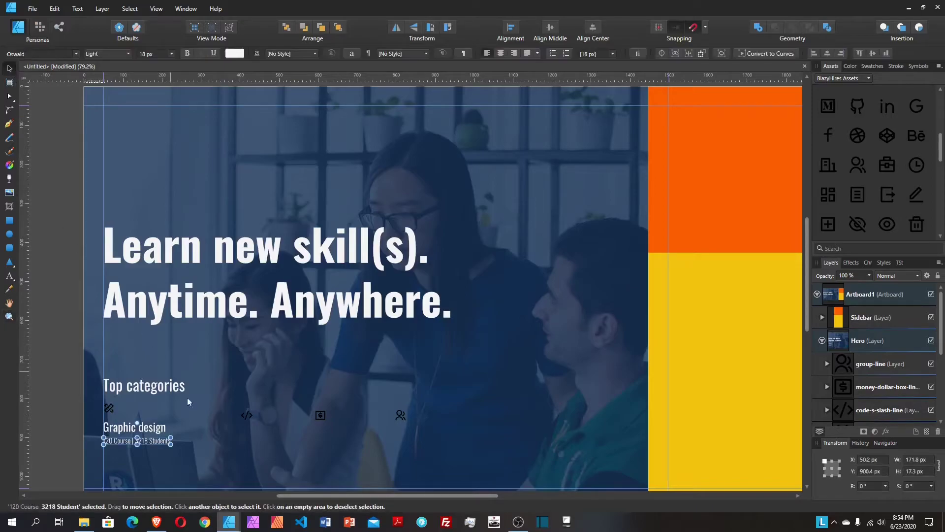
left_click(147, 441)
left_click_drag(145, 436, 150, 444)
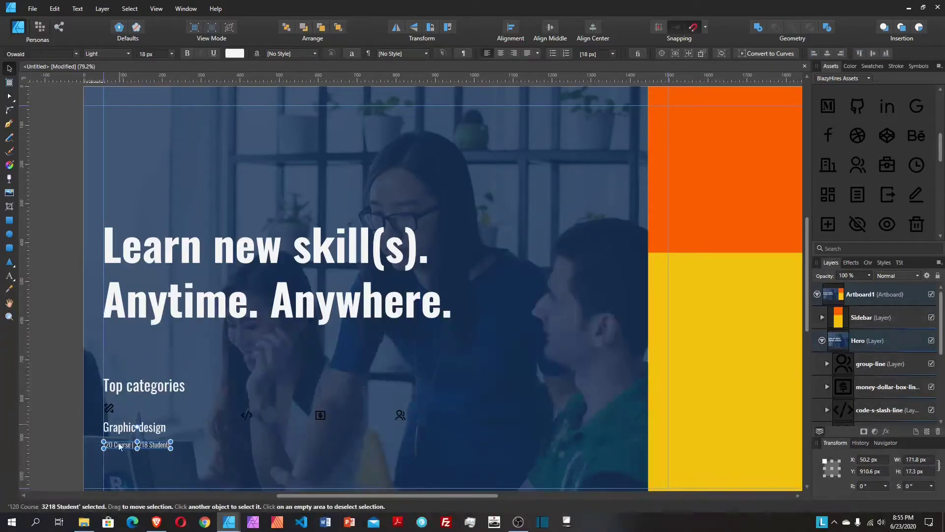
Step: Fill the small Graphic design icon with the orange swatch
left_click(152, 462)
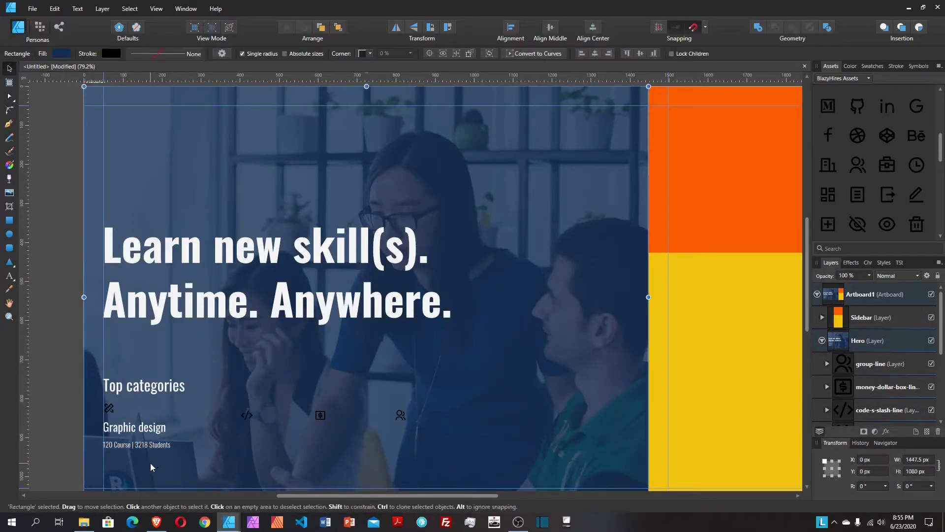
left_click(110, 413)
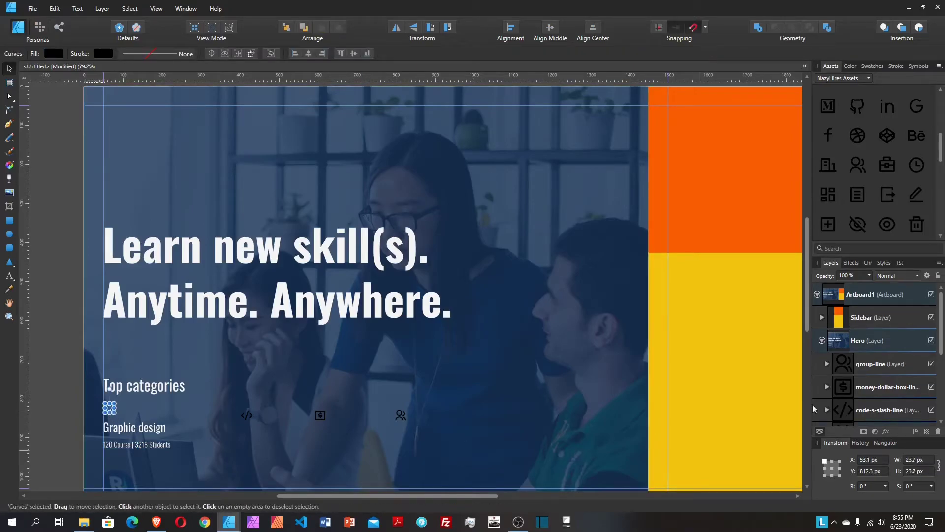
left_click(878, 67)
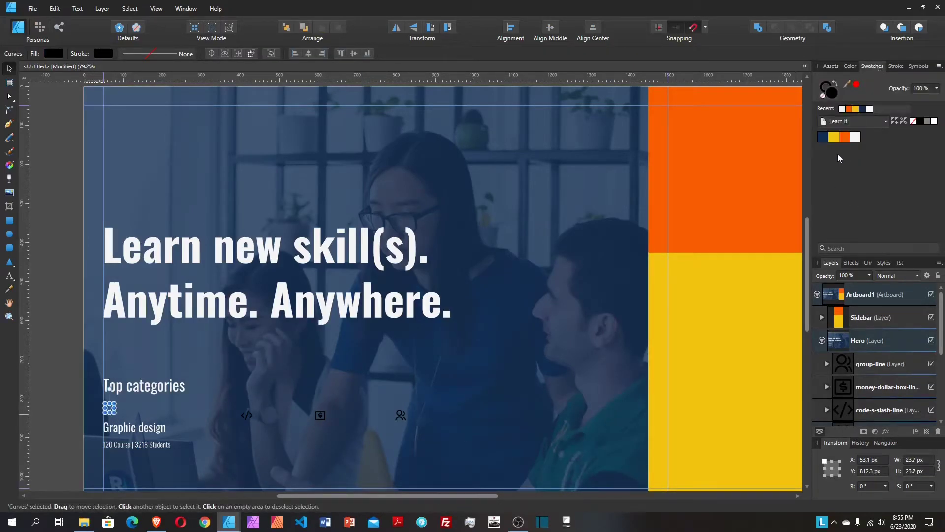
left_click(848, 140)
Step: Undo an accidental move of the hero rectangle and reselect the heading and count line
left_click(169, 456)
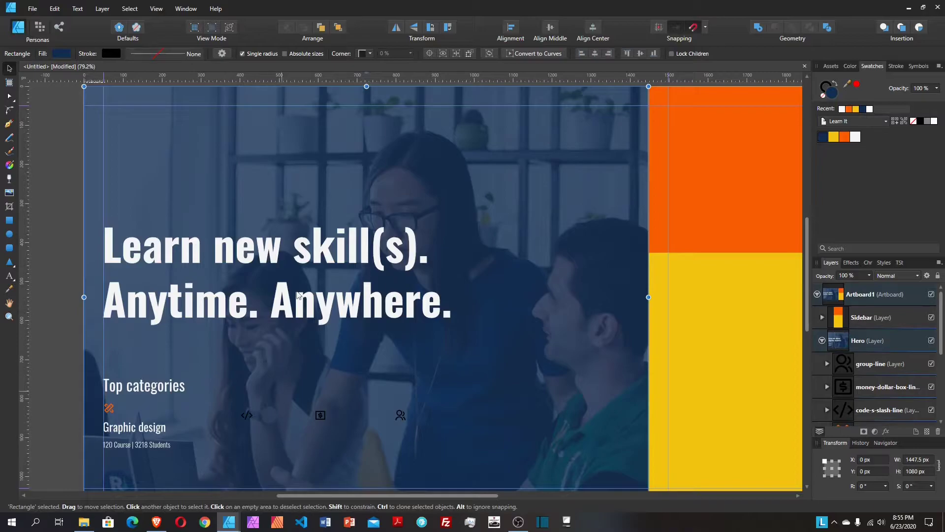
scroll(294, 325, "down", 1)
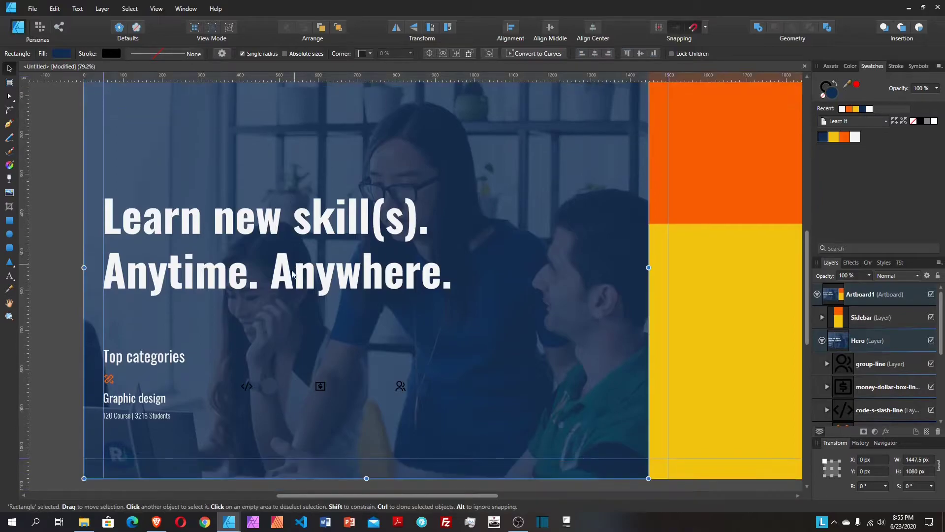
left_click(159, 398)
left_click(164, 416, "shift")
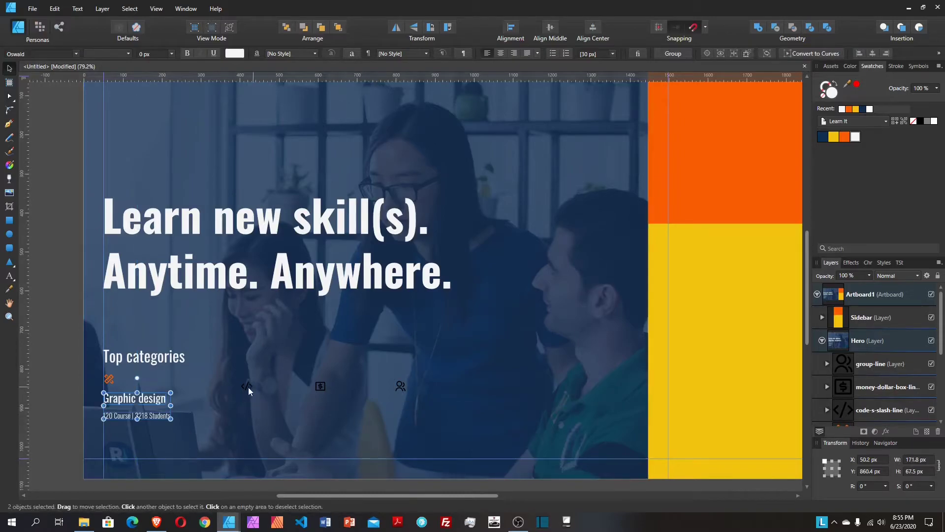
left_click(208, 431)
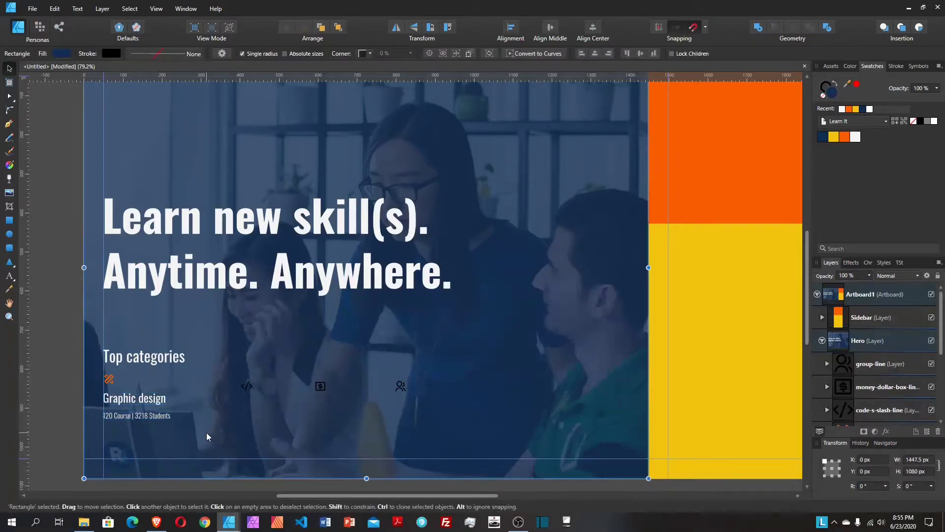
left_click_drag(202, 436, 154, 406)
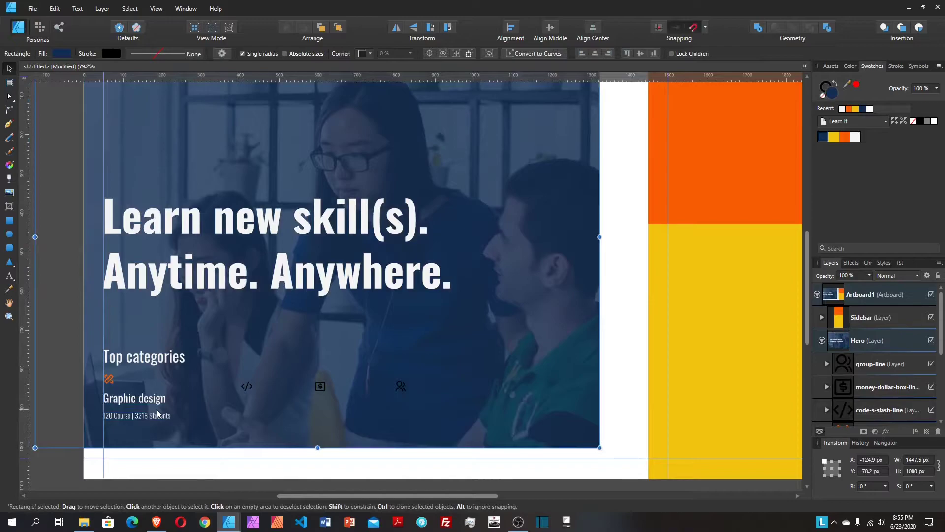
key("Delete")
key("ctrl+z")
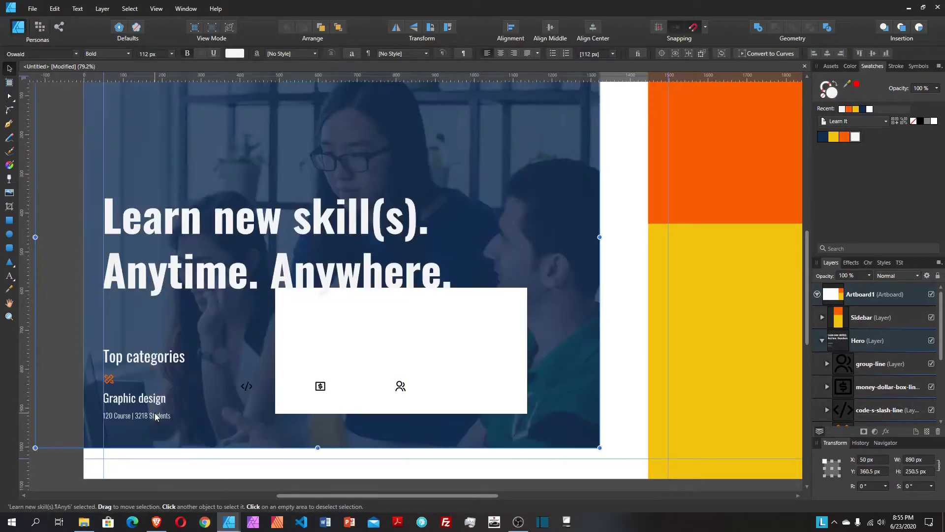
key("ctrl+z")
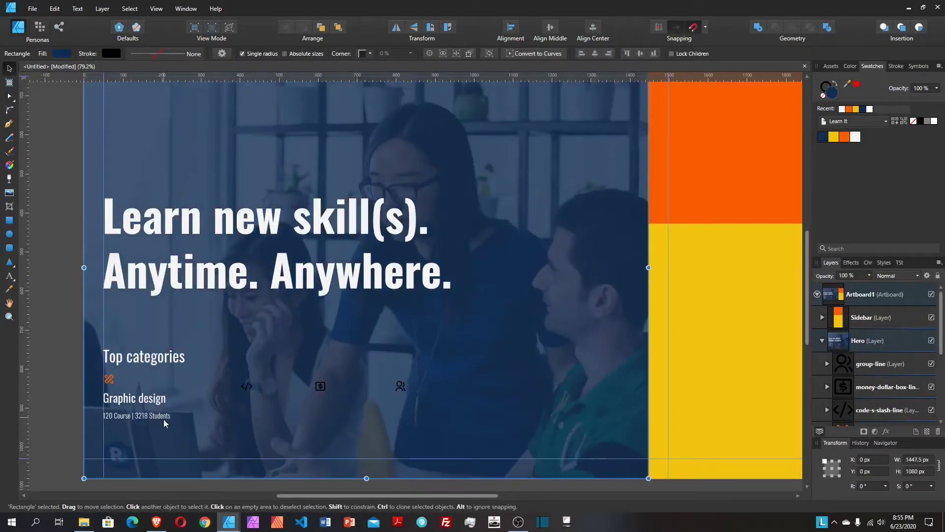
left_click(164, 416)
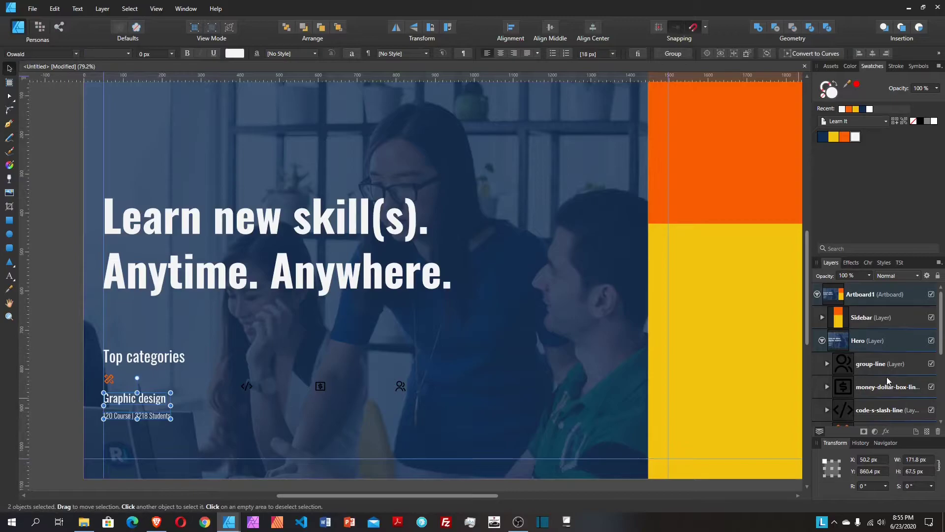
Step: Group the pencil-ruler icon layer with the Graphic design text layers using Ctrl+G
scroll(886, 379, "down", 3)
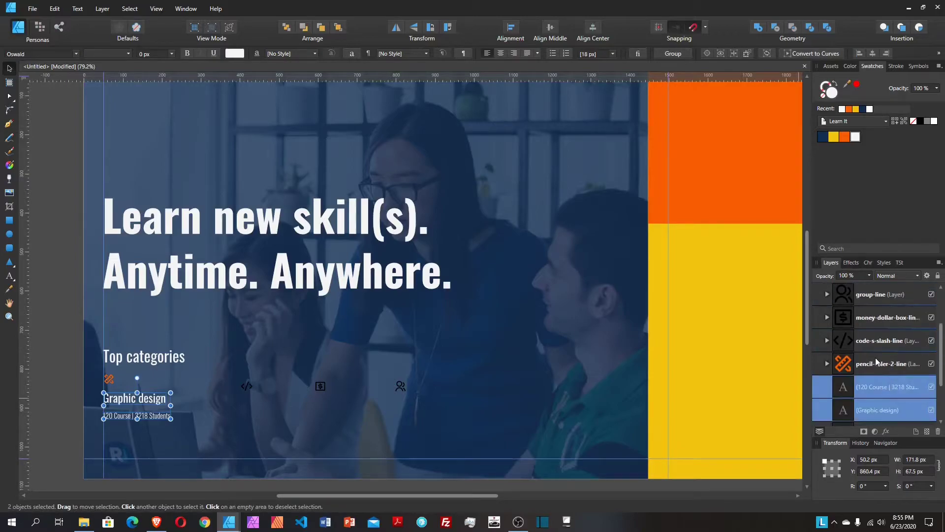
left_click(875, 364)
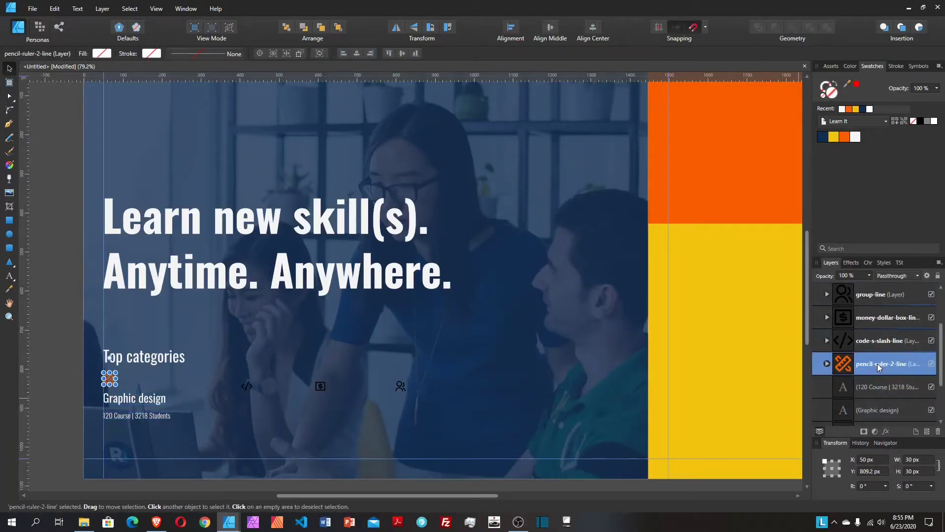
scroll(877, 363, "down", 3)
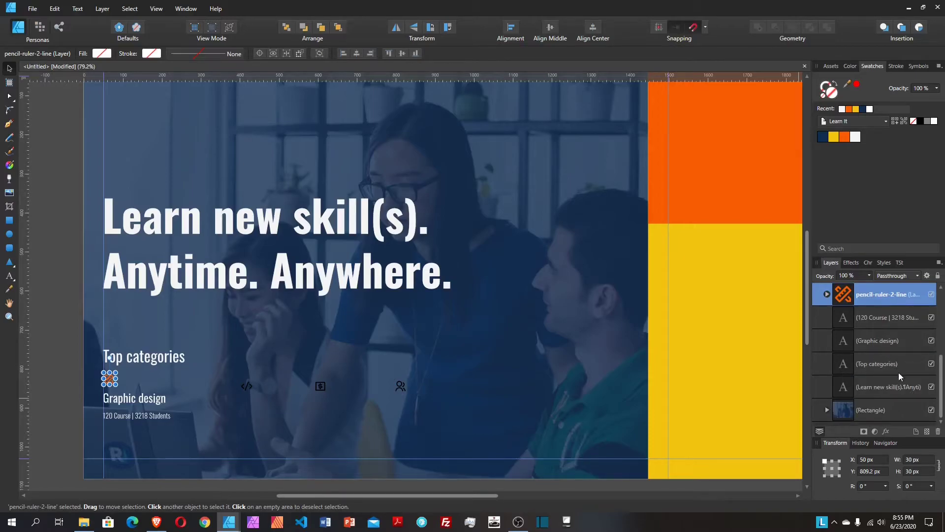
left_click(889, 344, "shift")
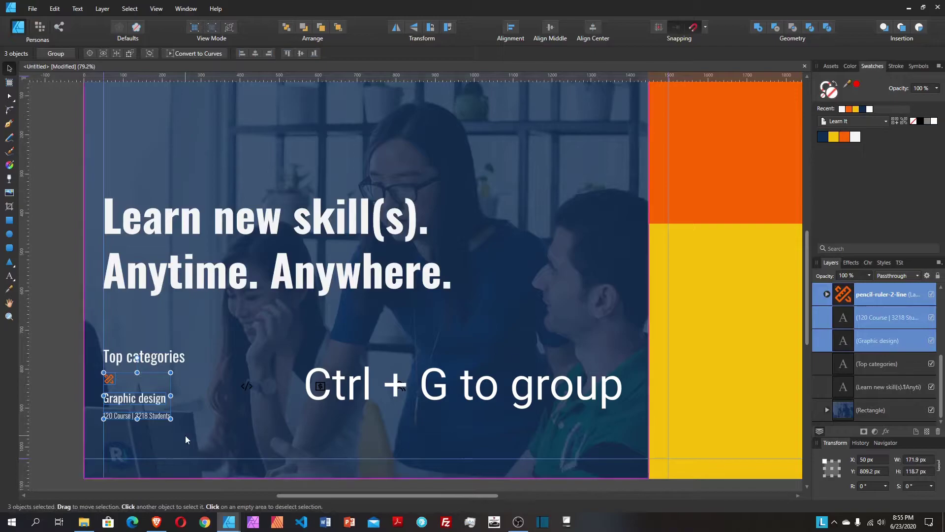
key("ctrl+g")
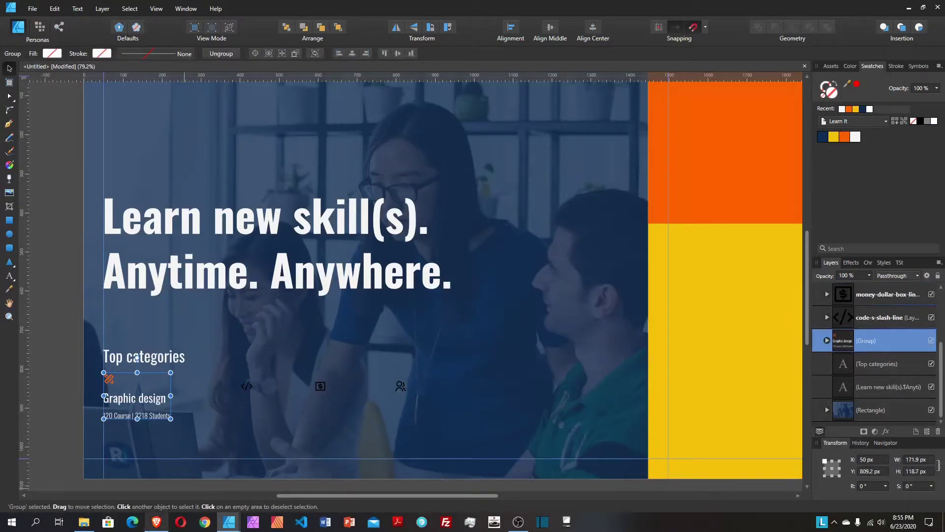
Step: Ungroup the new category group to pull the two text lines back out
left_click(870, 319)
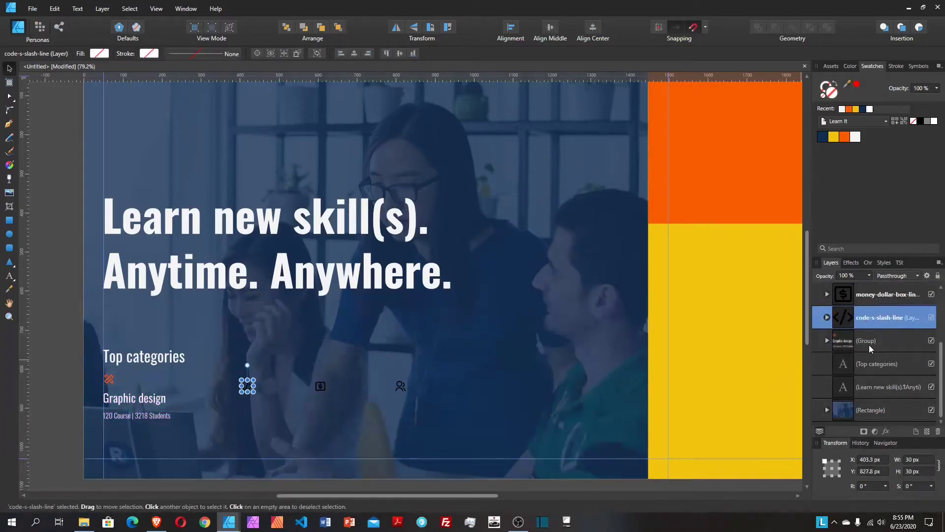
left_click(869, 337)
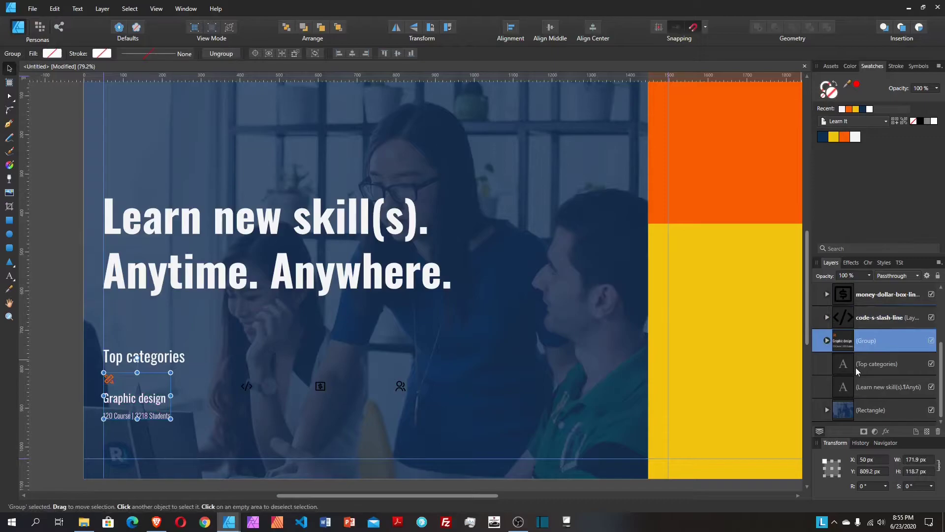
key("ctrl+shift+g")
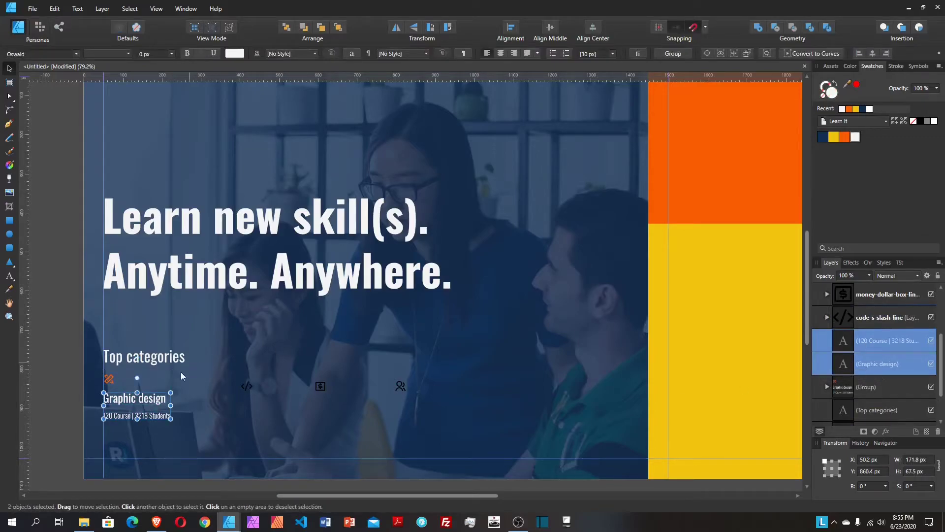
Step: Place a copy of the heading and count beside the code icon, retitled 'Web development'
left_click_drag(147, 417, 282, 418)
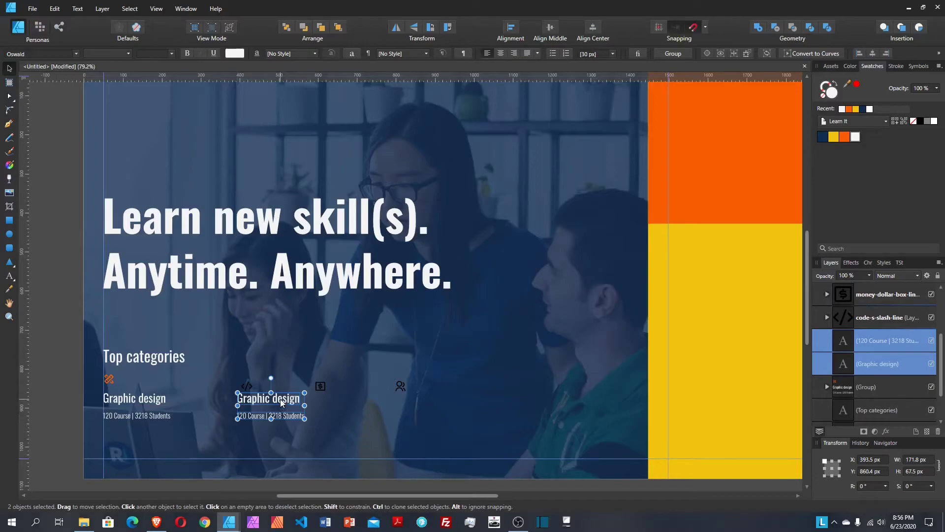
double_click(279, 399)
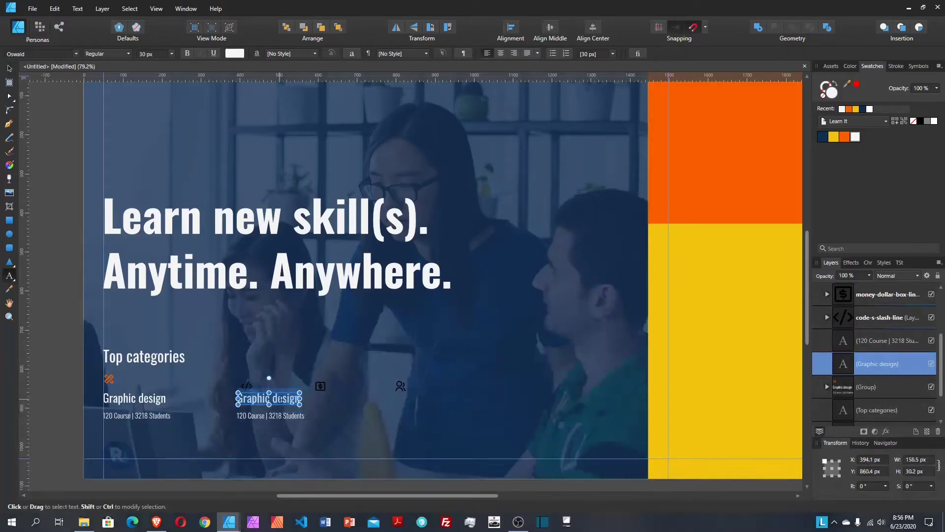
type("Web de")
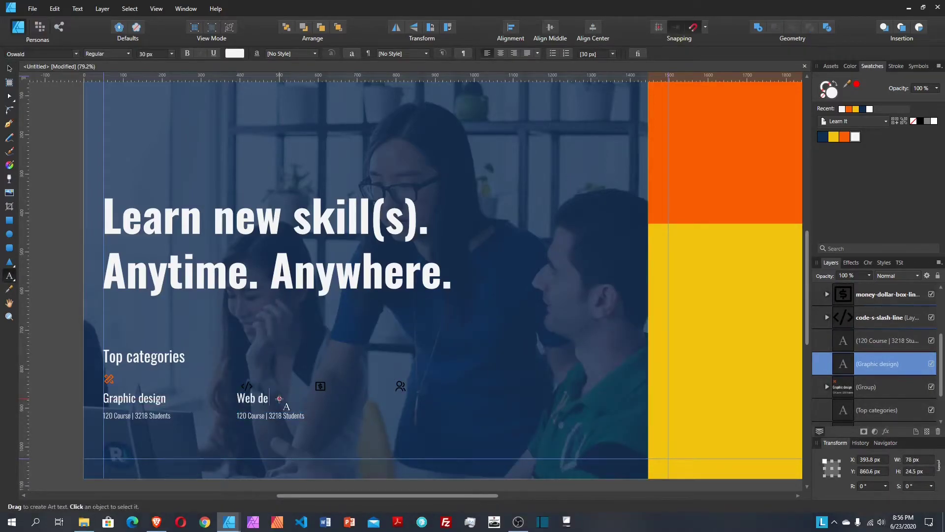
type("velo")
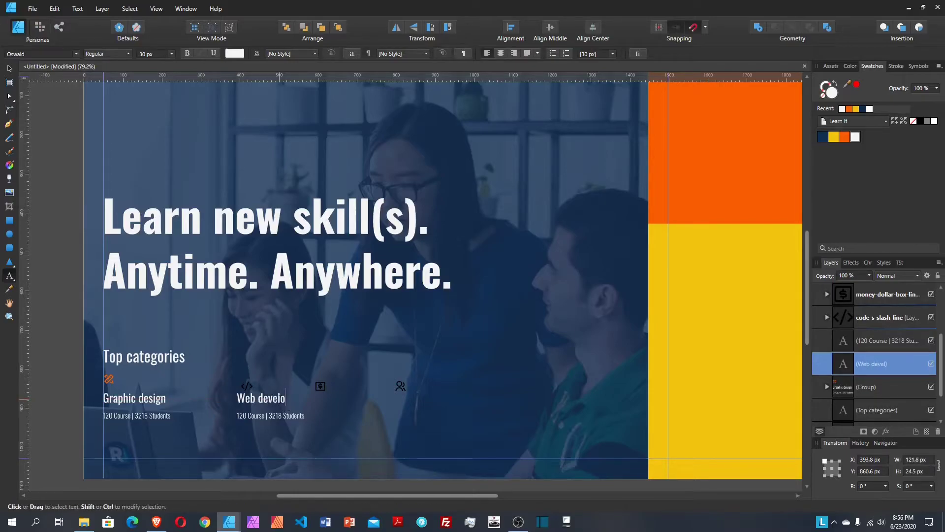
type("pment")
key("Escape")
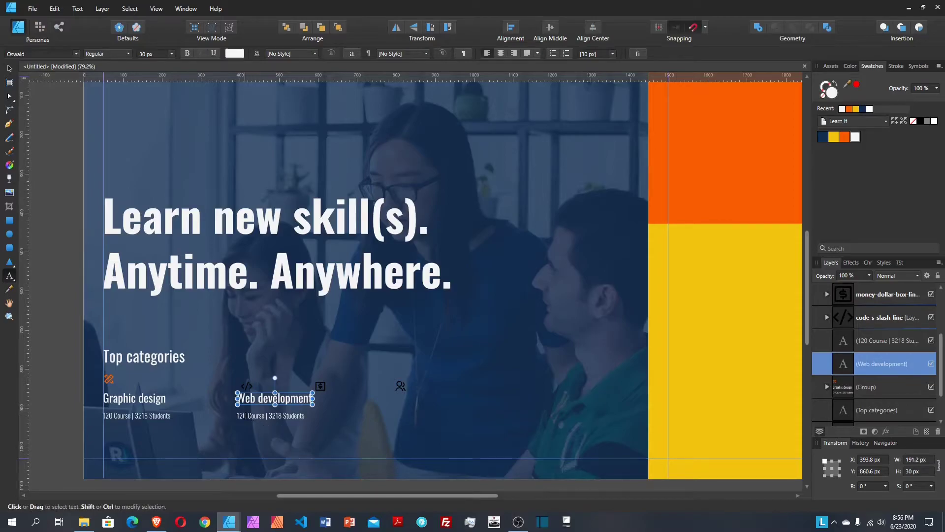
Step: Change the copied count line to '180 Course | 6218 Students' and select the code icon
left_click(242, 415)
key("Delete")
type("8")
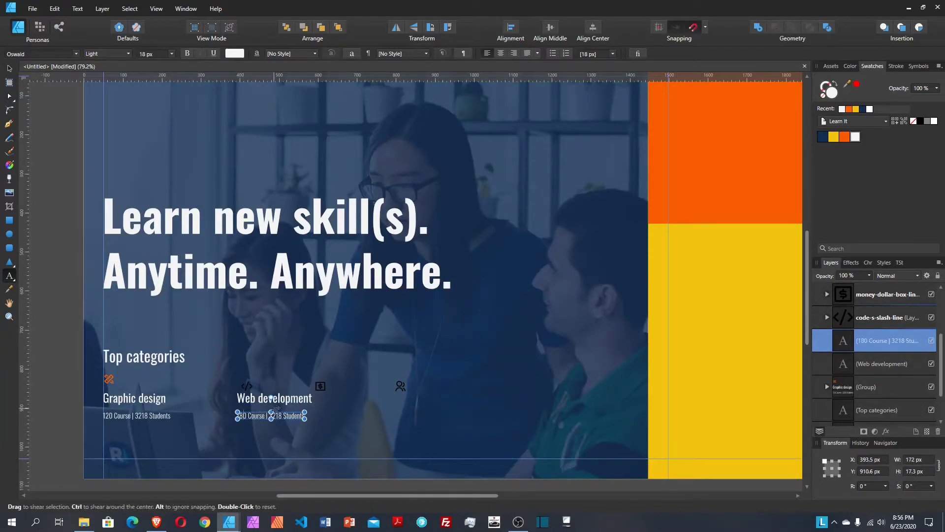
key("Right")
key("Right")
key("Right")
key("Right")
key("Right")
key("Right")
key("Right")
key("Right")
key("Right")
key("Right")
key("Right")
key("Delete")
type("6")
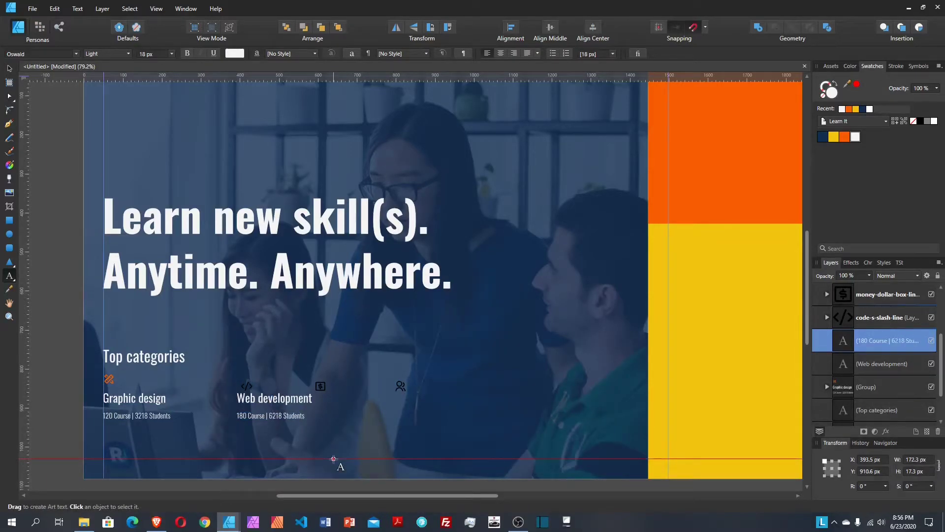
key("Escape")
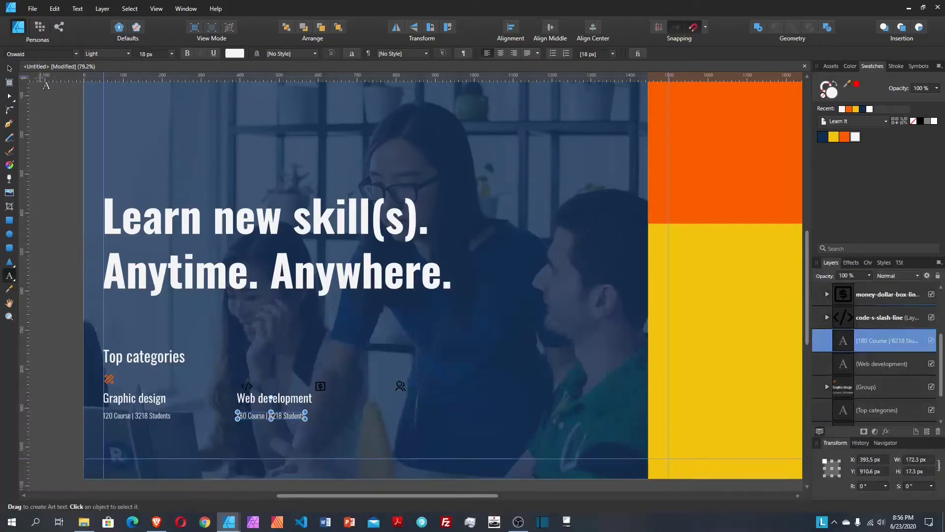
left_click(9, 68)
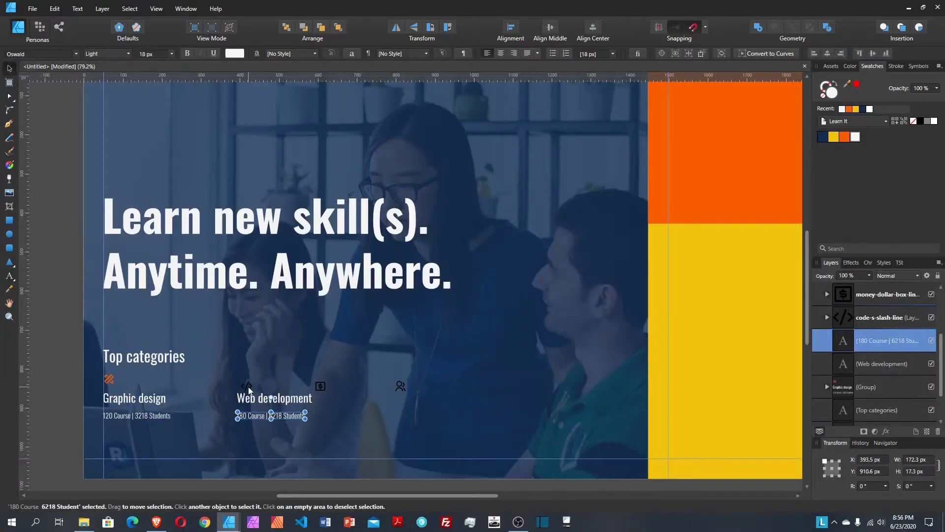
left_click(247, 386)
Step: Make the code icon orange and select it with both Web development texts
left_click(844, 136)
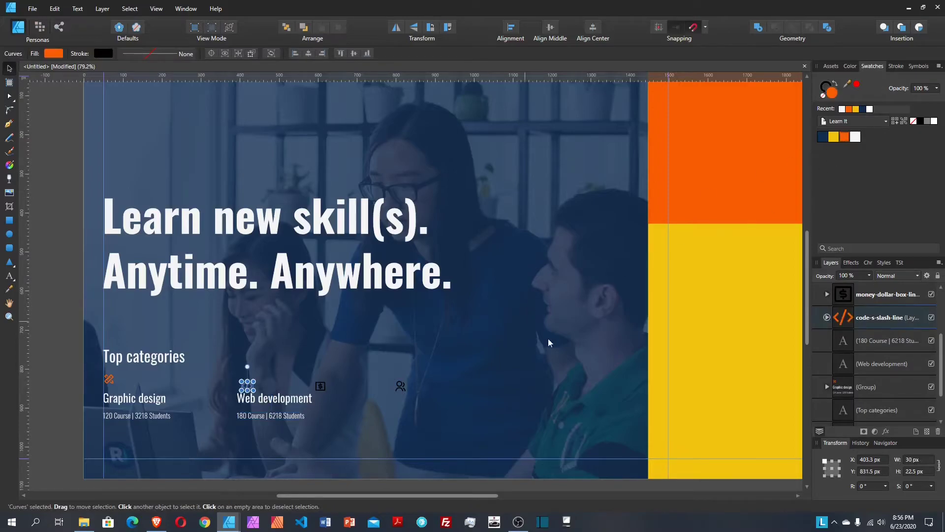
left_click(892, 323)
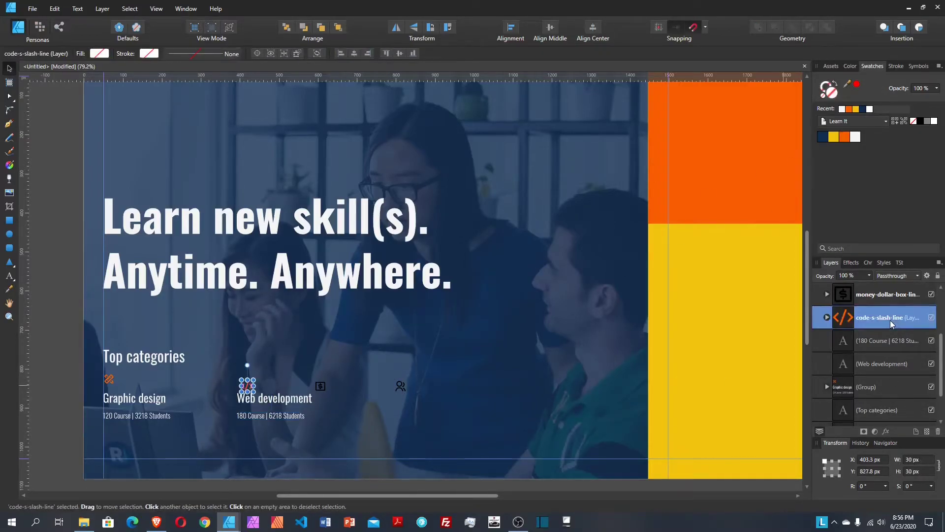
left_click(893, 362, "shift")
Step: Left-align the three, space them 20 px vertically, group them, and move beside Graphic design
left_click(511, 27)
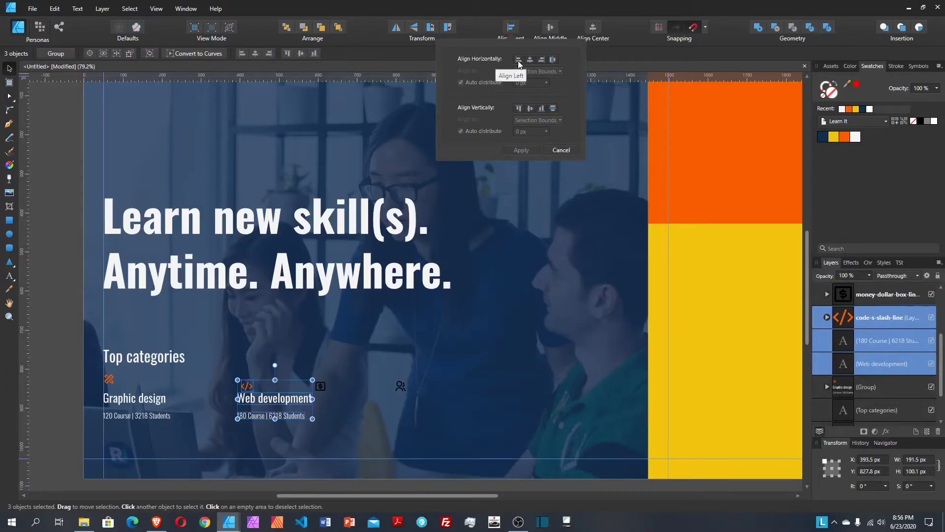
left_click(519, 59)
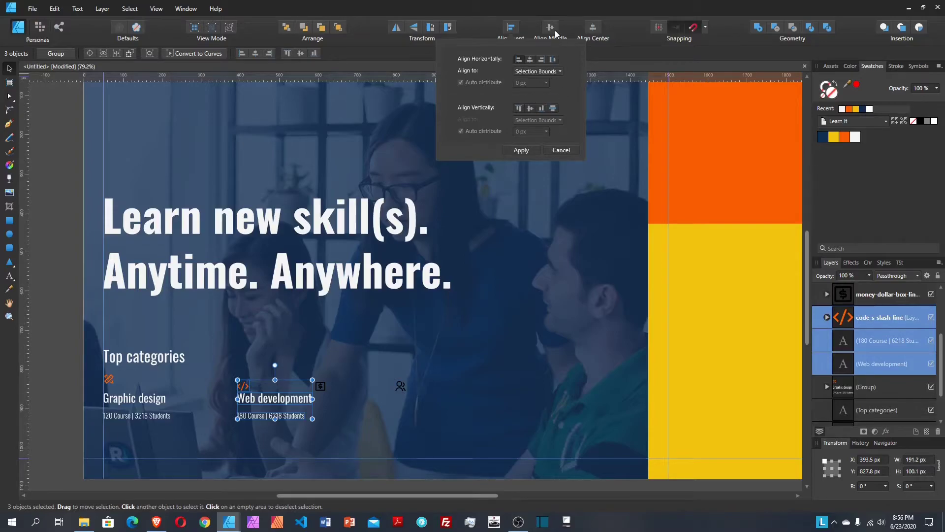
left_click(553, 109)
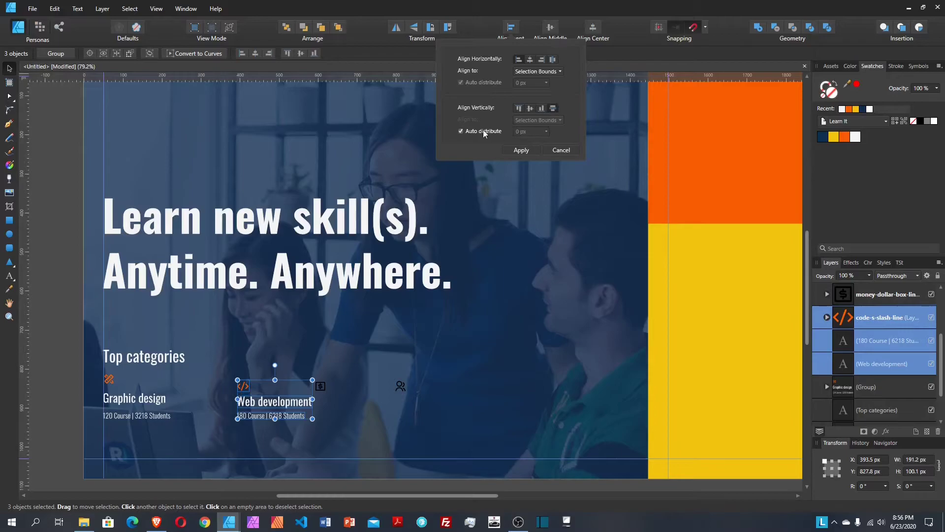
left_click(471, 131)
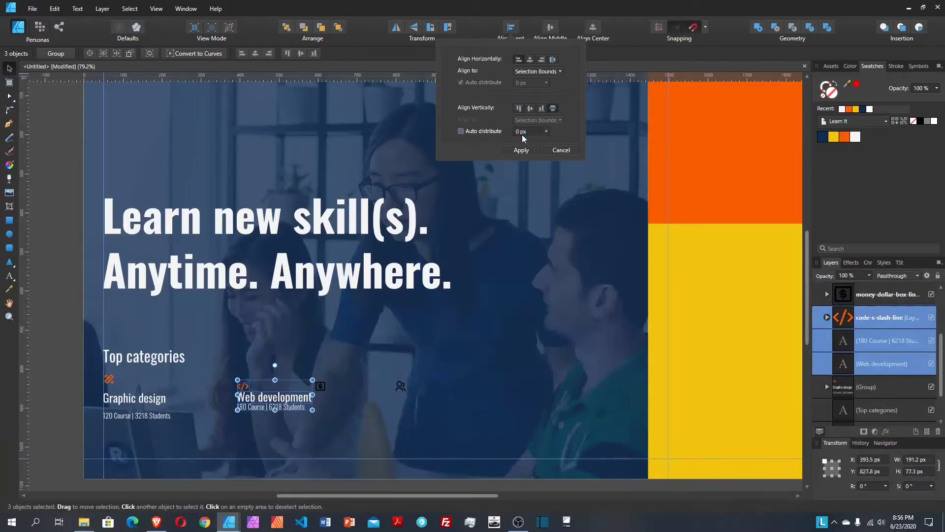
left_click(526, 132)
type("20")
key("Return")
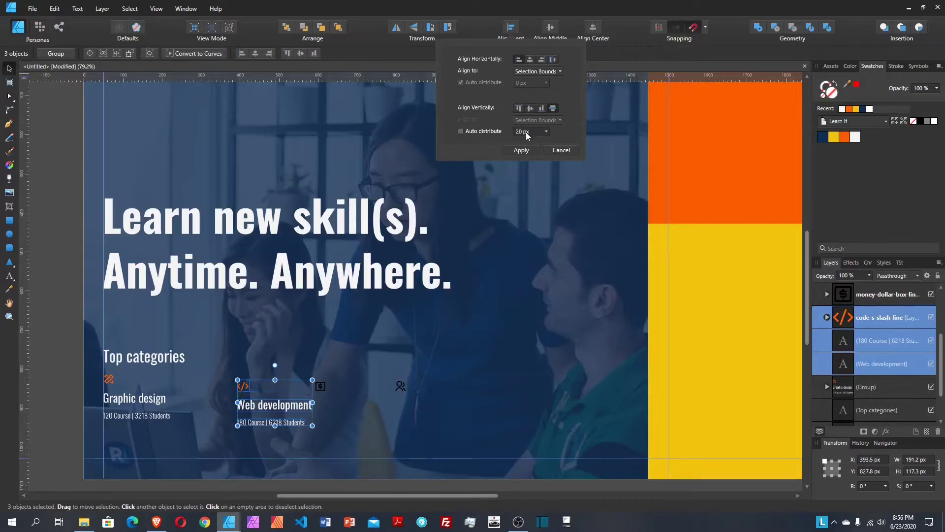
left_click(517, 150)
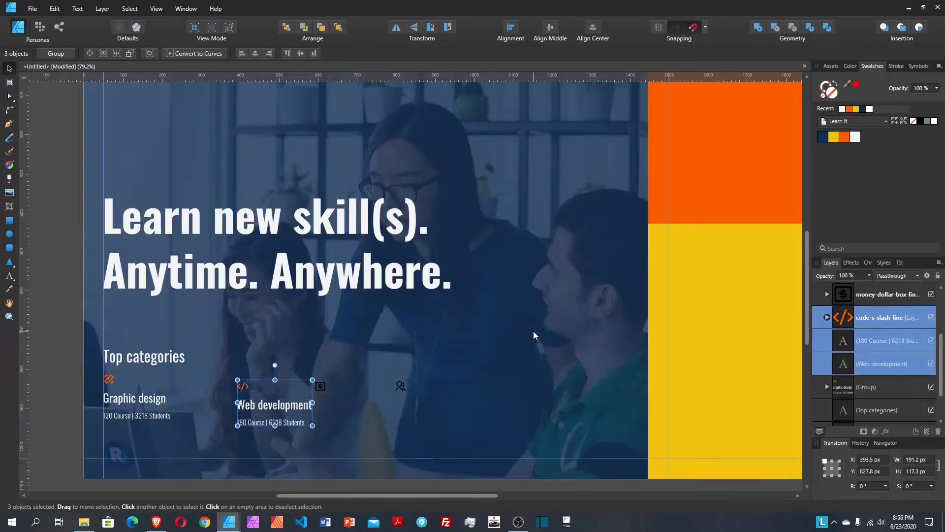
key("ctrl+g")
left_click_drag(280, 405, 258, 398)
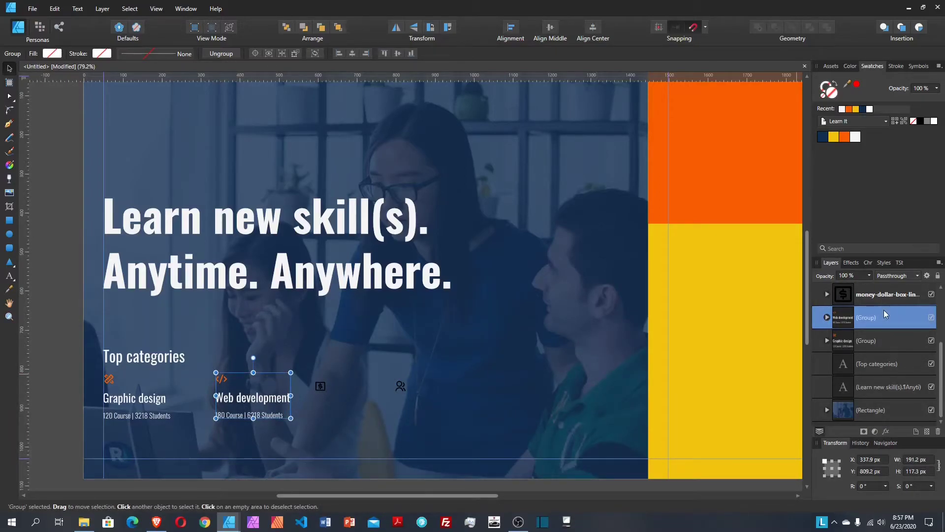
Step: Duplicate the Graphic design texts to the right and retitle the copy 'Finance'
scroll(876, 355, "up", 3)
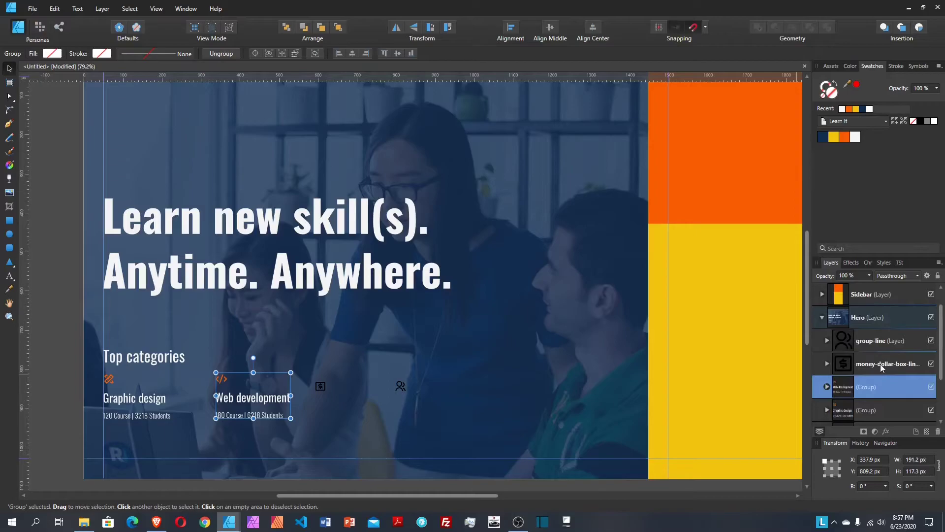
left_click(147, 403)
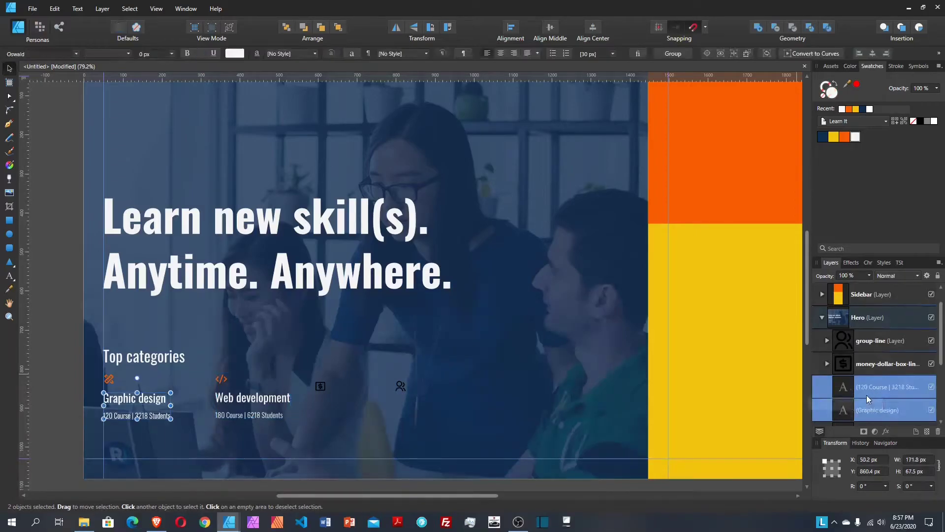
left_click_drag(147, 402, 358, 400)
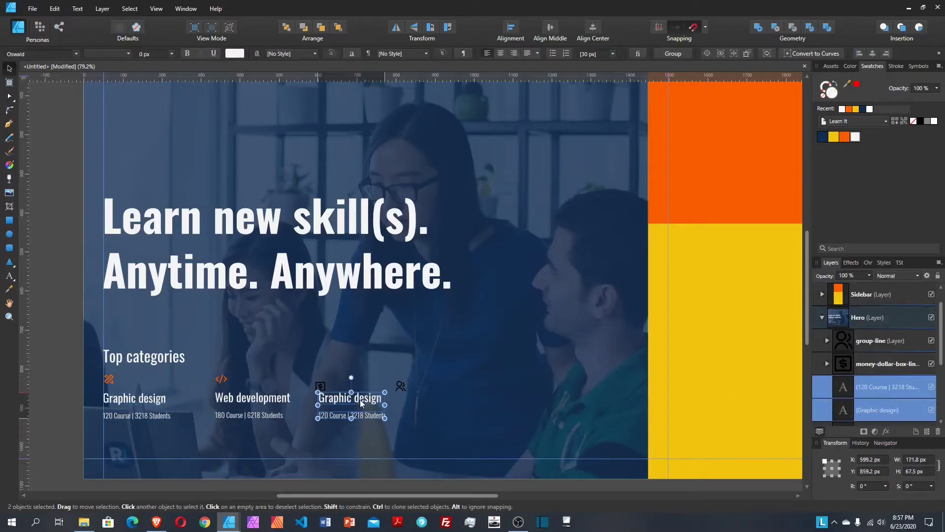
double_click(358, 400)
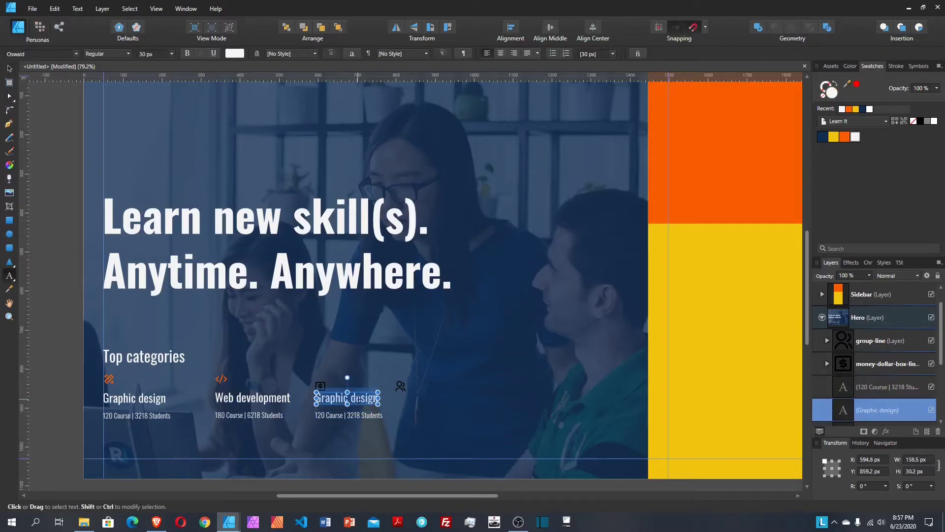
type("Finance")
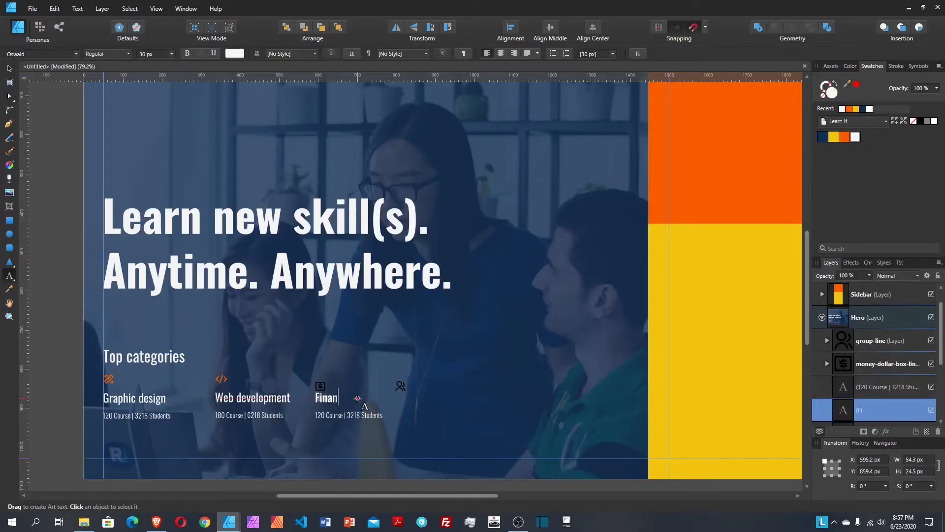
key("Escape")
Step: Change 'Course' to 'Courses' in the Graphic design and Web development count lines
left_click(335, 415)
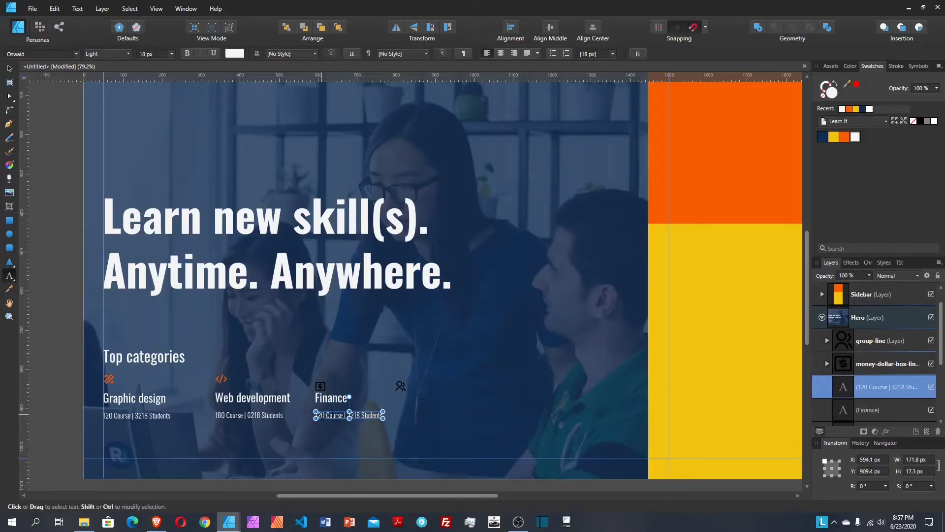
left_click(129, 415)
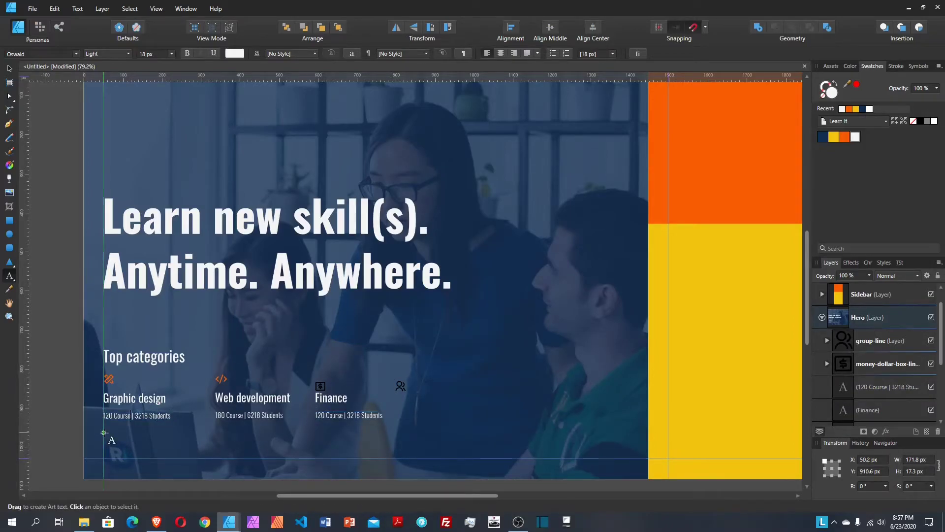
type("s")
left_click(244, 419)
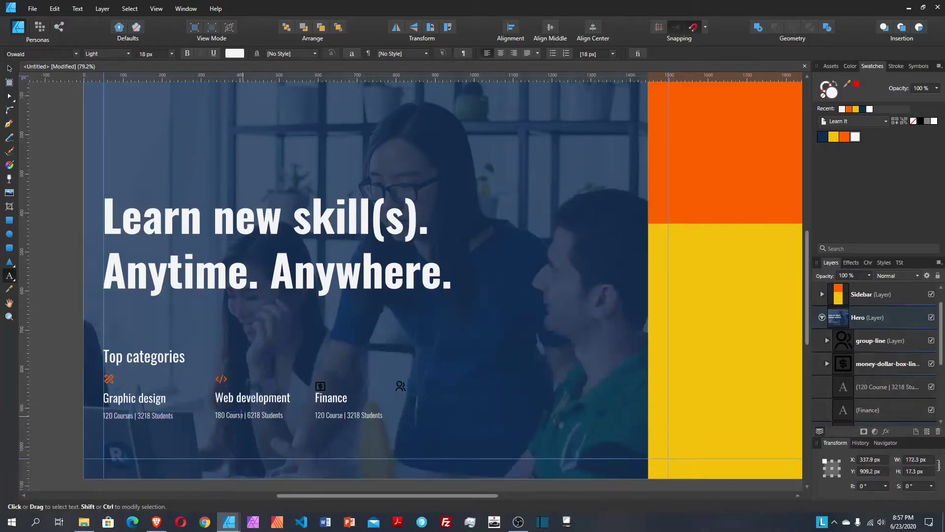
type("s")
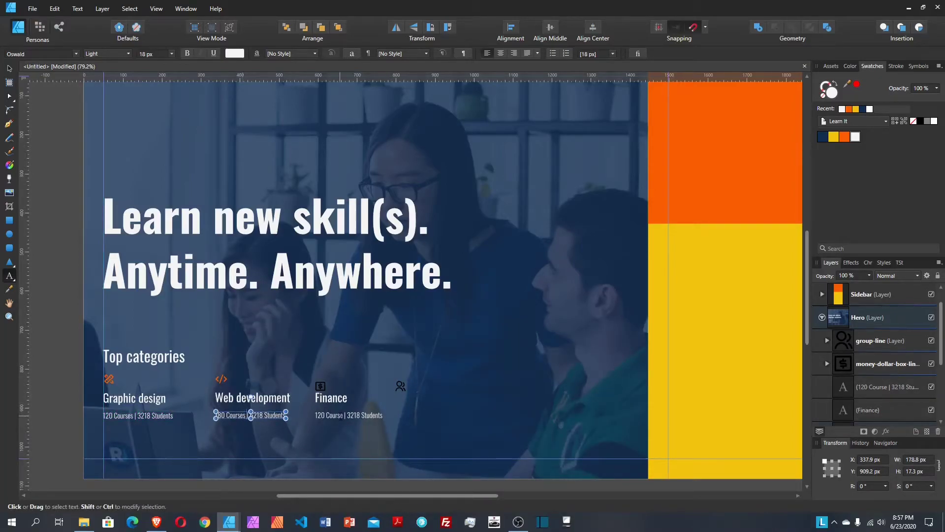
left_click(347, 416)
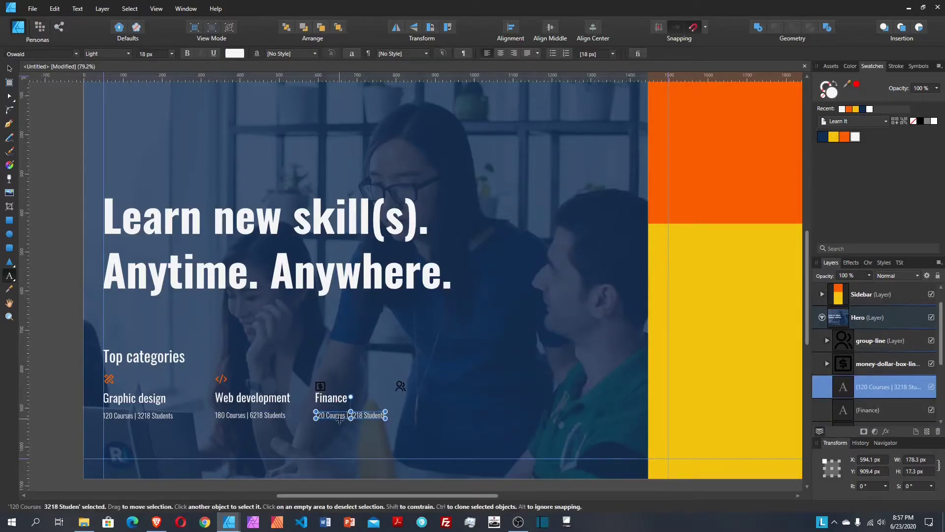
Step: Edit the Finance count line to read '105 Courses | 718 Students'
left_click(324, 415)
key("BackSpace")
type("5")
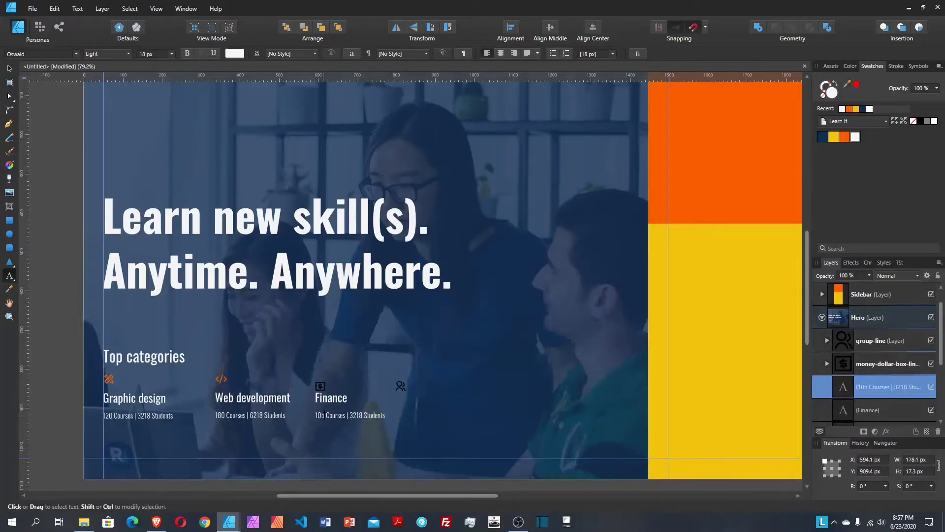
key("Escape")
key("BackSpace")
key("BackSpace")
type("7")
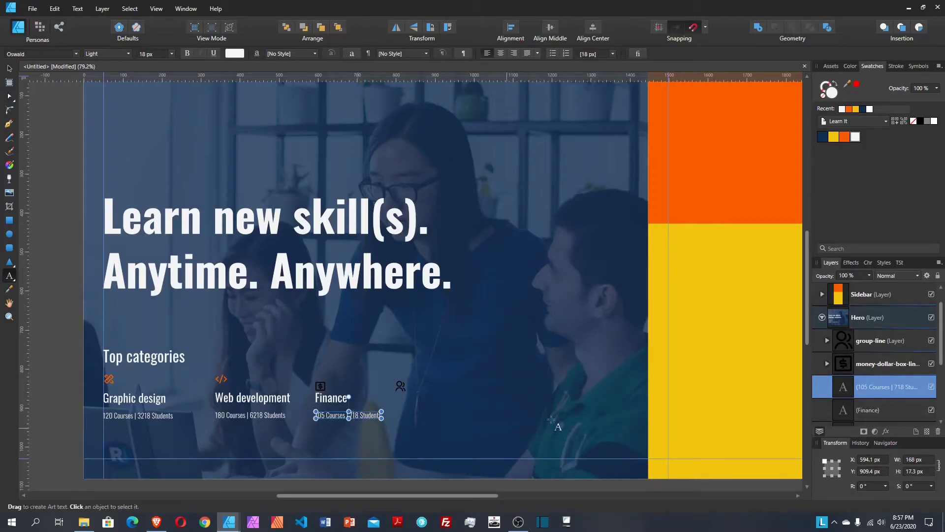
Step: Fill the Finance dollar icon with the orange swatch
left_click(8, 68)
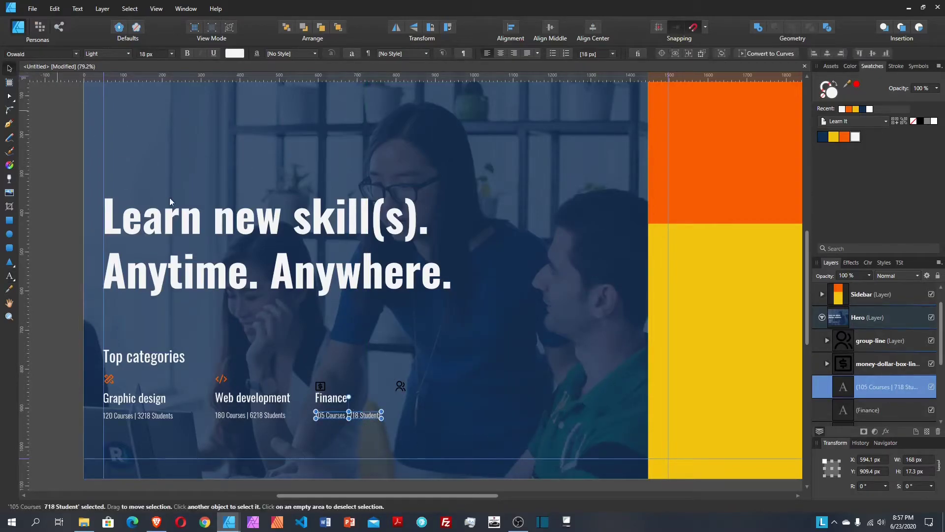
left_click(321, 387)
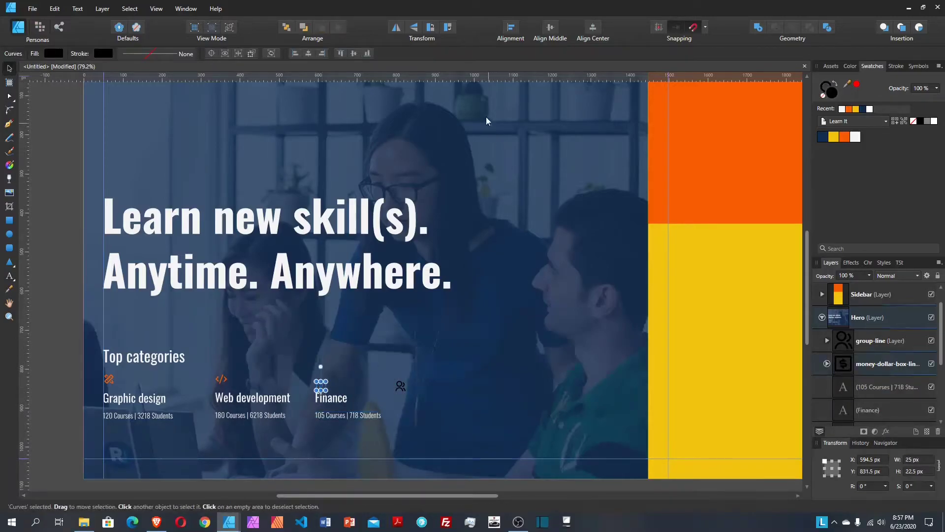
left_click(845, 137)
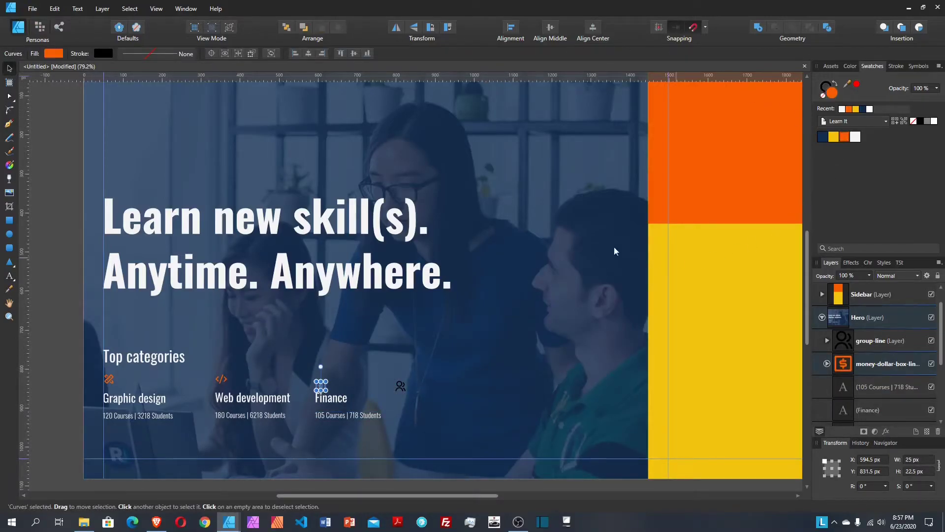
Step: Distribute the dollar icon, Finance title and stats with a fixed 20 px gap, then group them
left_click(890, 367)
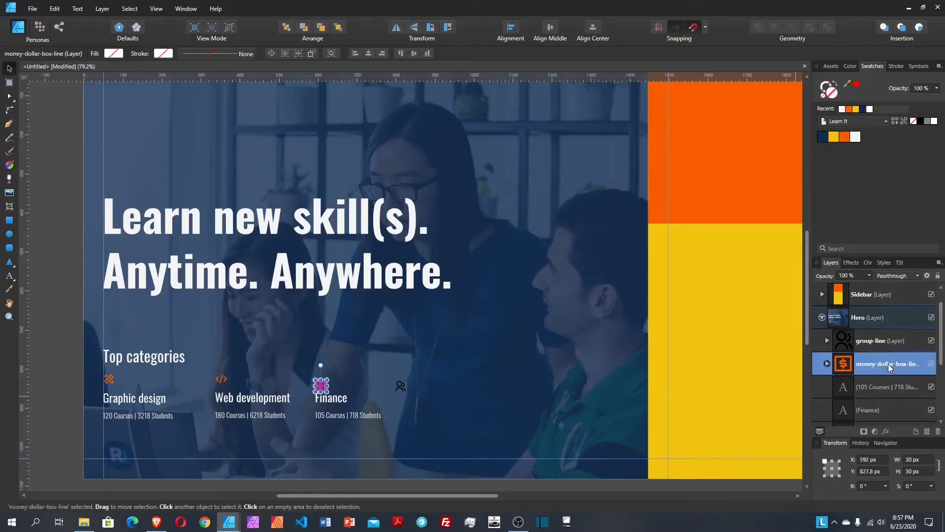
scroll(889, 362, "down", 3)
left_click(884, 340, "shift")
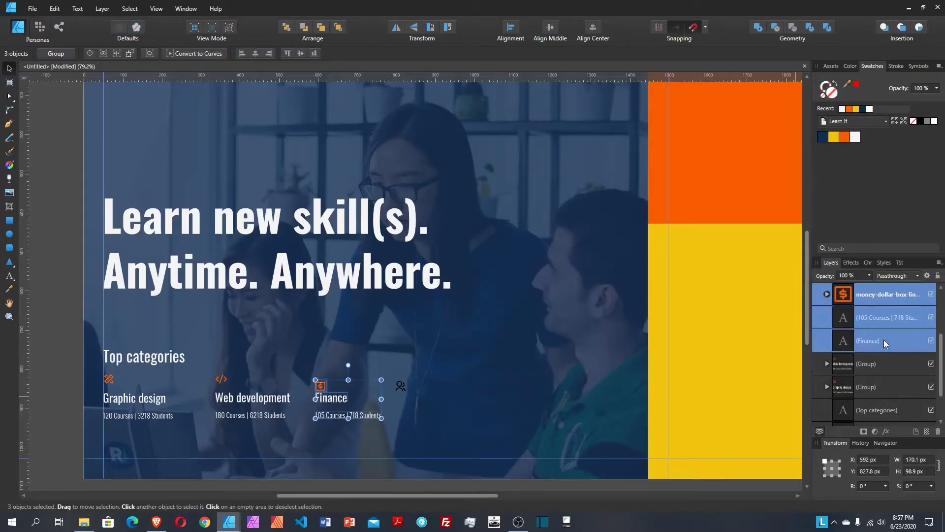
left_click(510, 28)
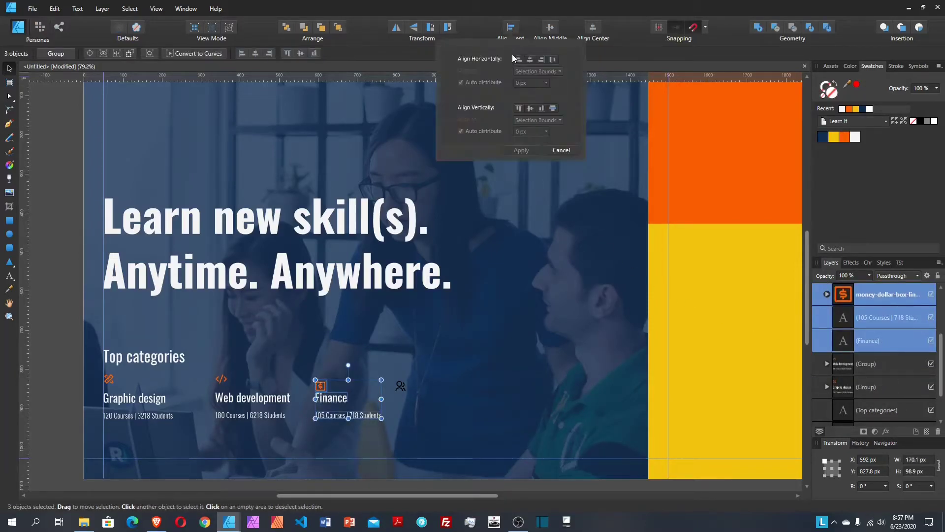
left_click(553, 108)
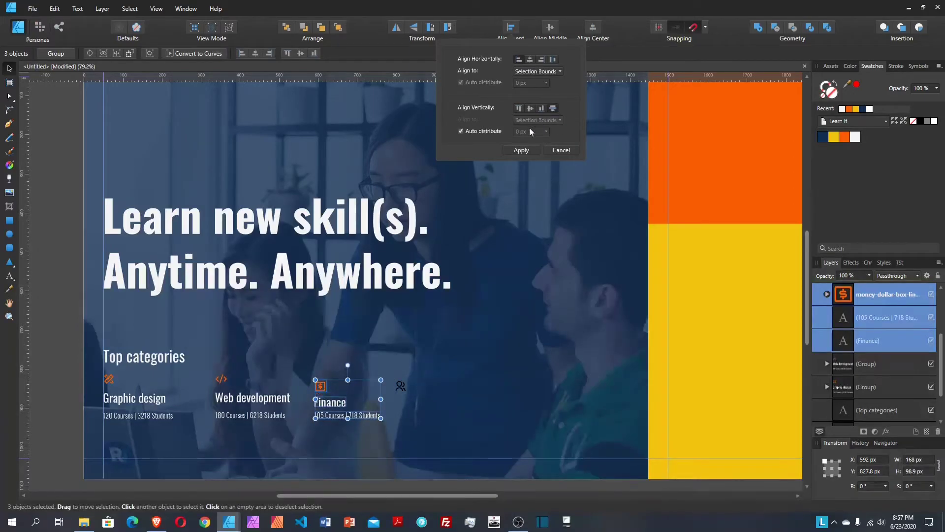
left_click(485, 132)
left_click(516, 132)
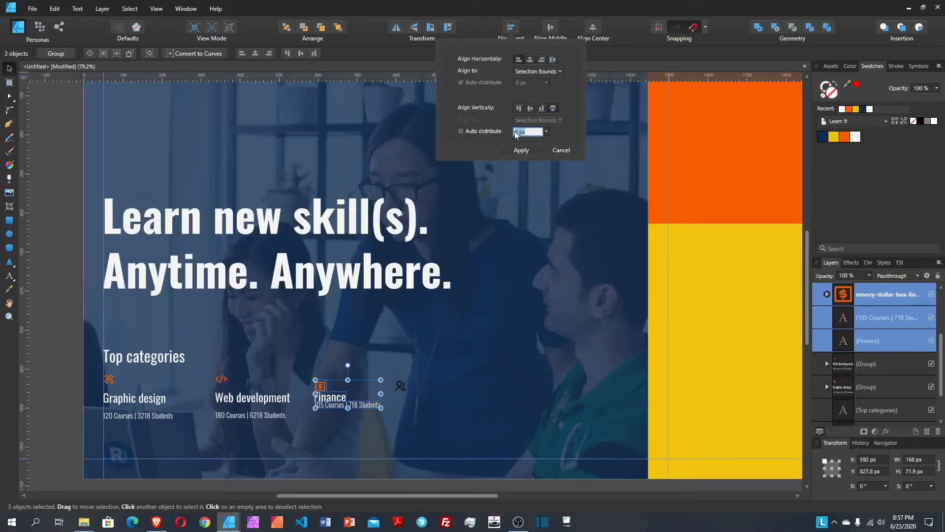
type("20")
key("Return")
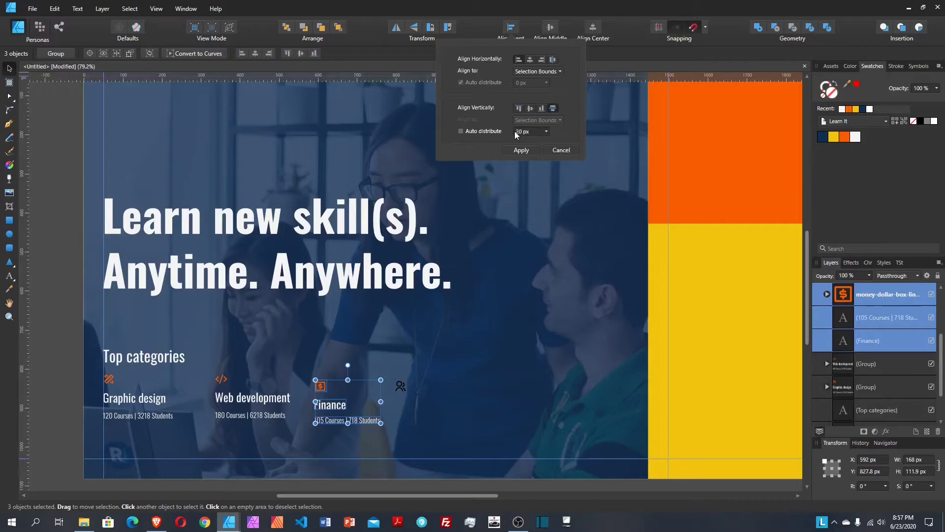
left_click(527, 150)
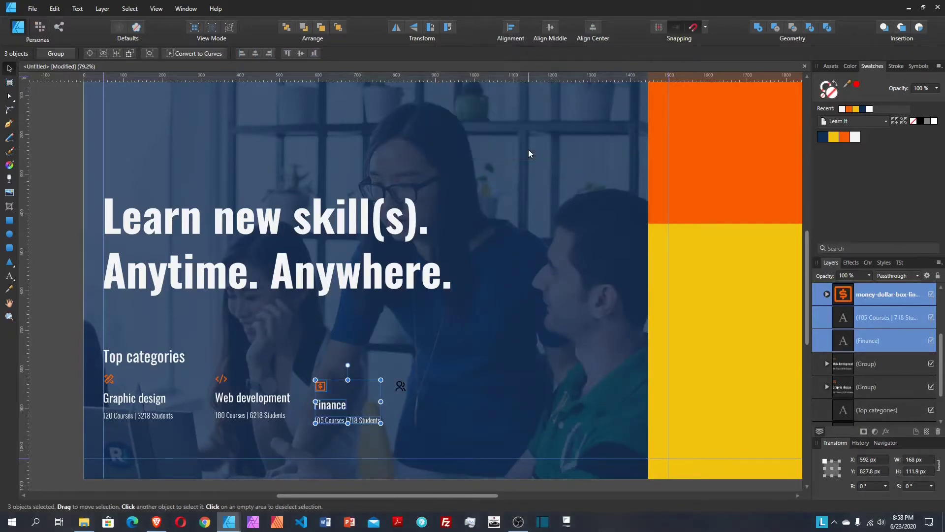
key("ctrl+g")
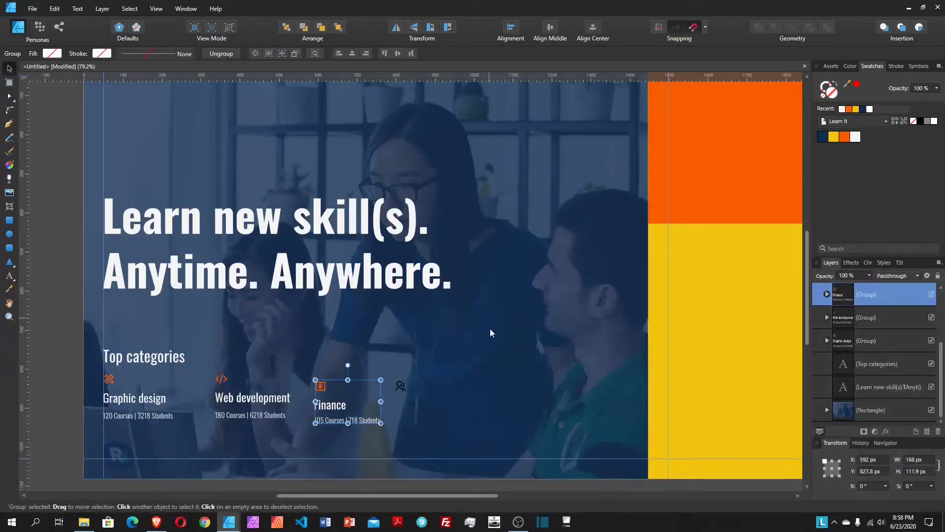
scroll(884, 317, "up", 3)
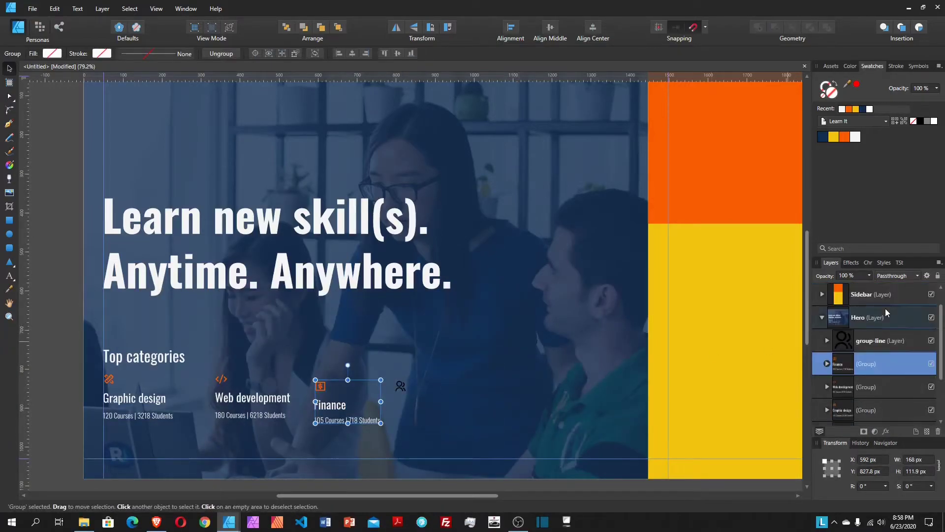
Step: Copy the Graphic design texts beside Finance and retitle the copy 'Marketing'
left_click(148, 398)
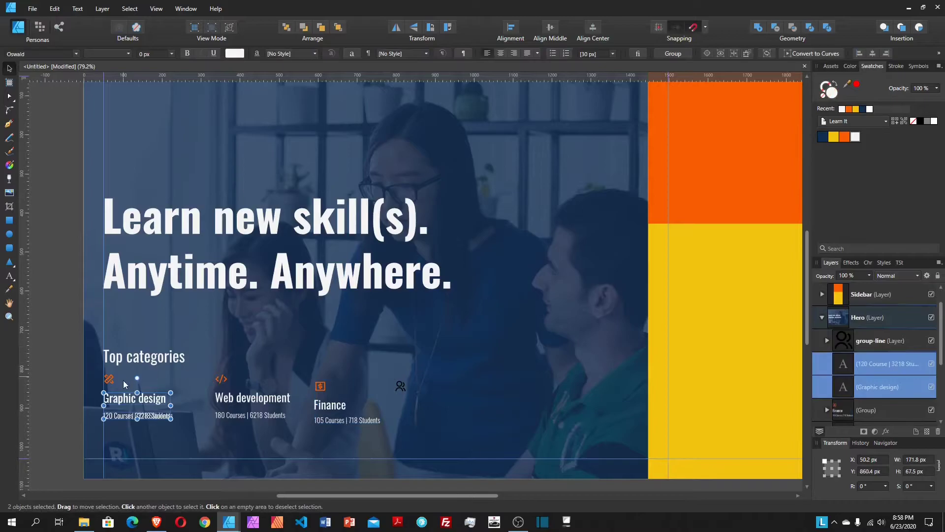
left_click_drag(148, 397, 445, 404)
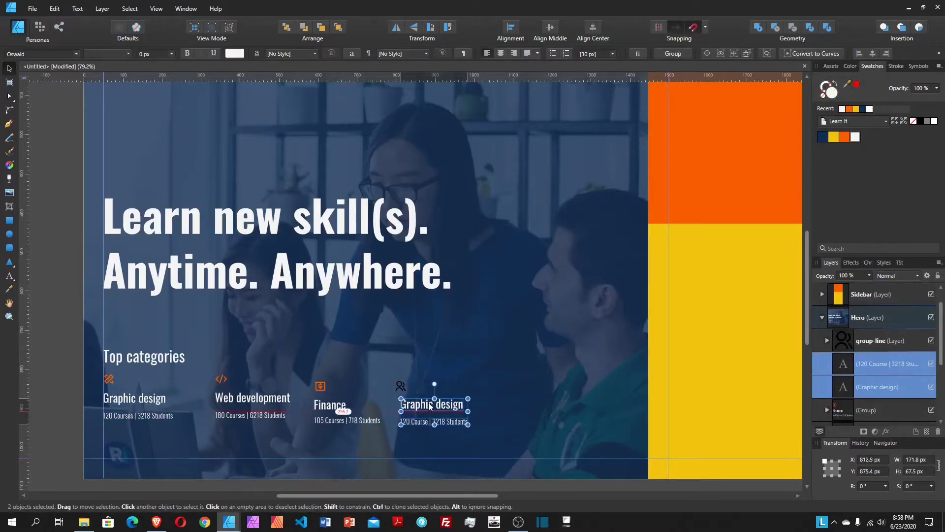
double_click(433, 404)
key("ctrl+a")
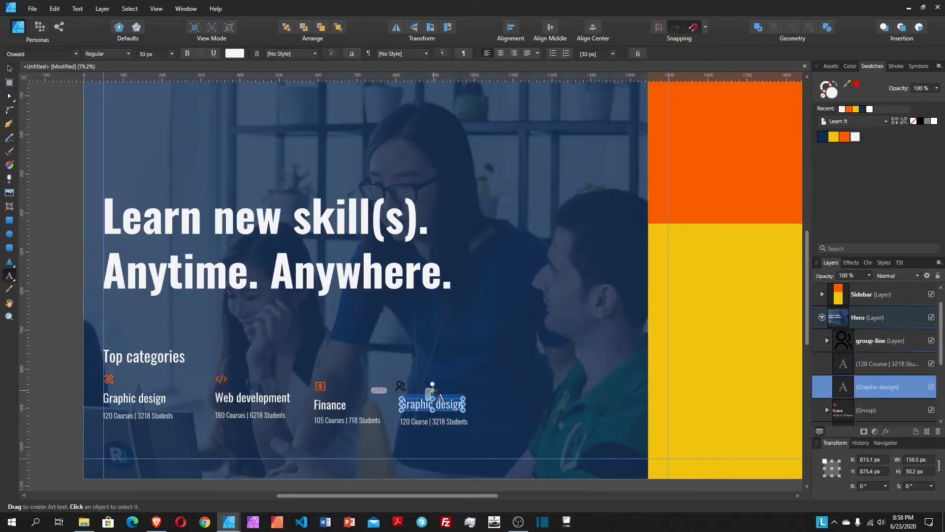
type("Mar")
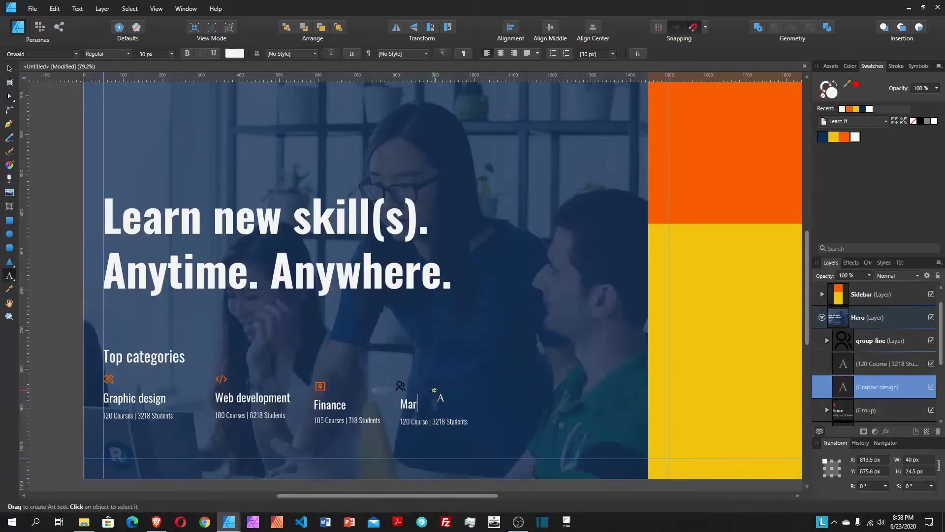
type("keting")
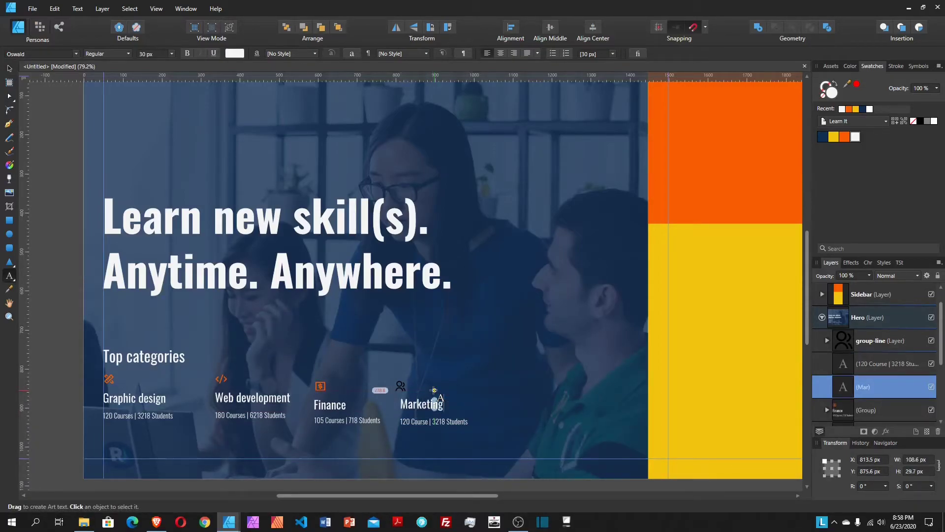
key("Escape")
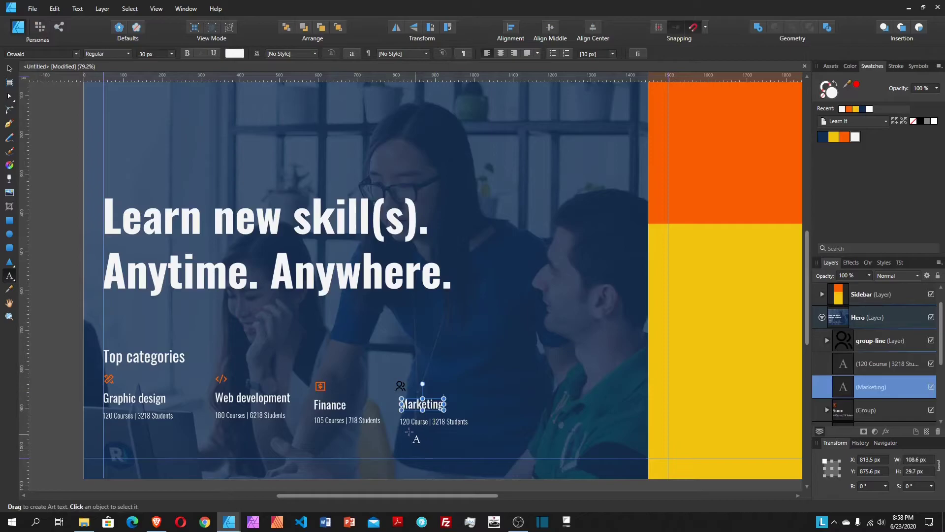
Step: Edit the Marketing stats line to read '80 Courses | 1418 Students'
left_click(423, 422)
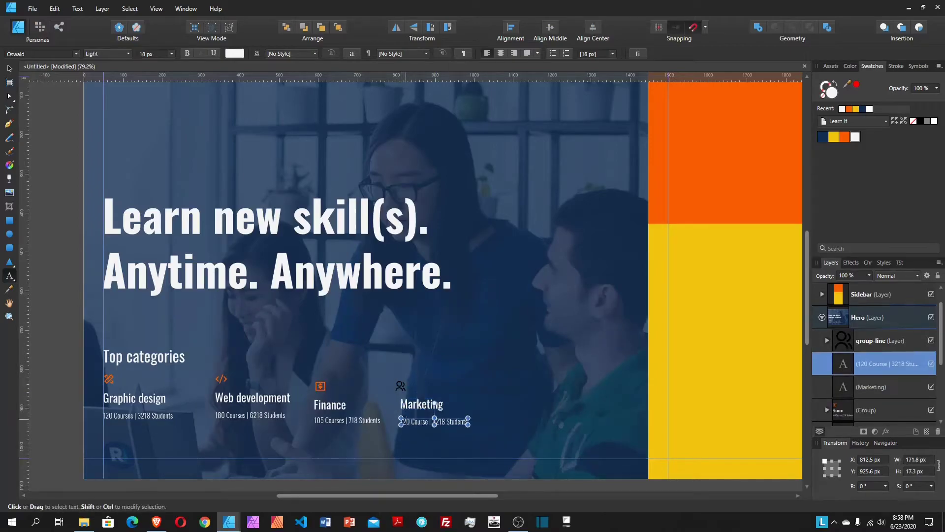
double_click(400, 419)
type("80")
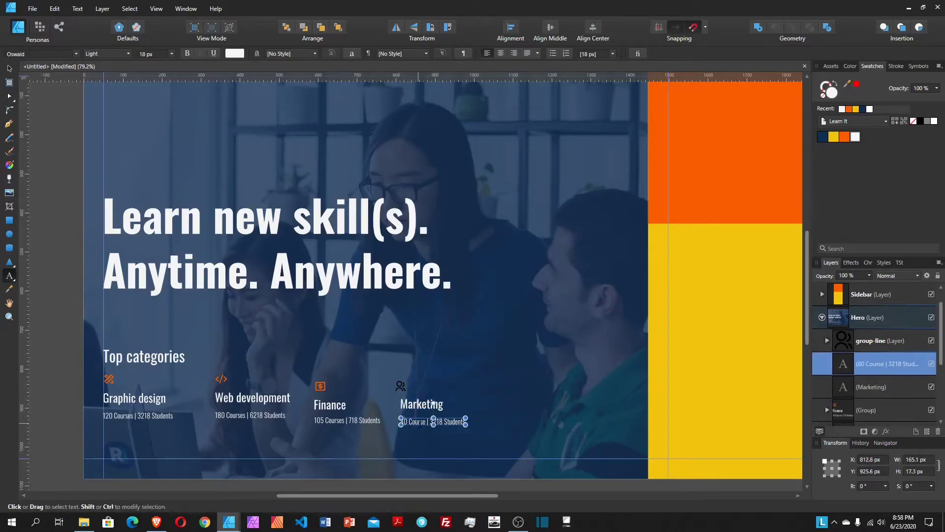
type("s")
left_click(434, 417)
key("Delete")
key("Delete")
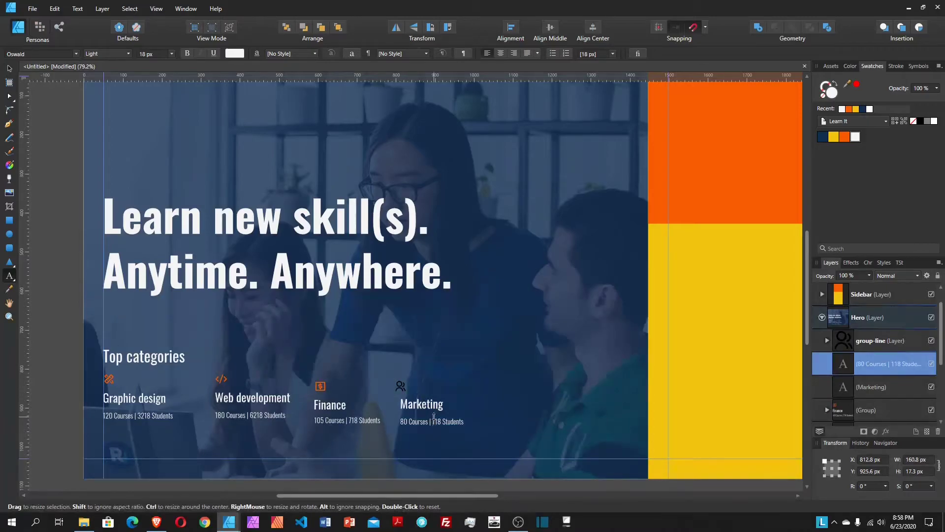
type("4")
key("Escape")
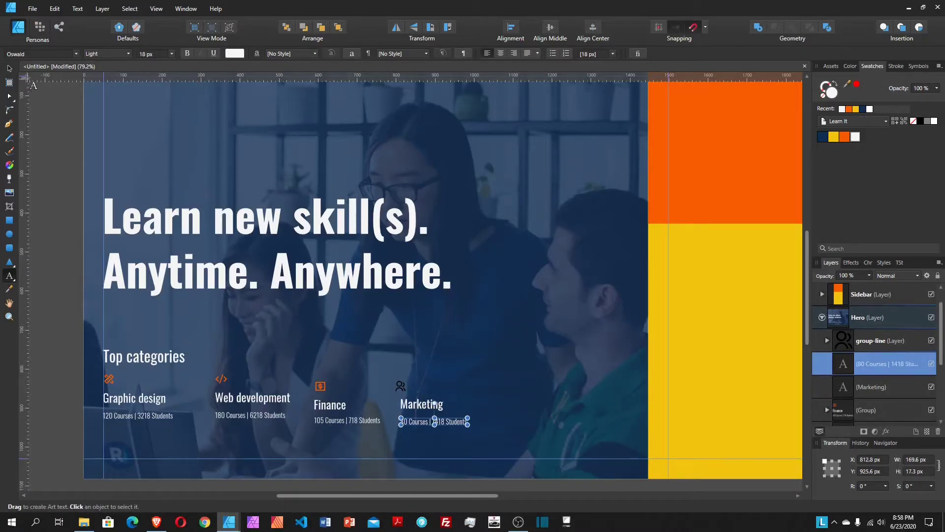
left_click(9, 68)
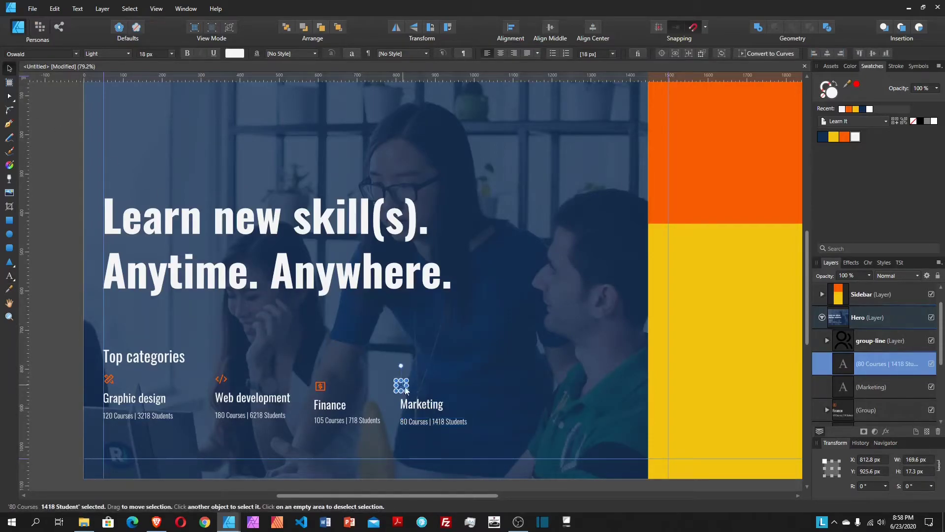
Step: Fill the Marketing person icon orange and select it with its title and stats
left_click(402, 385)
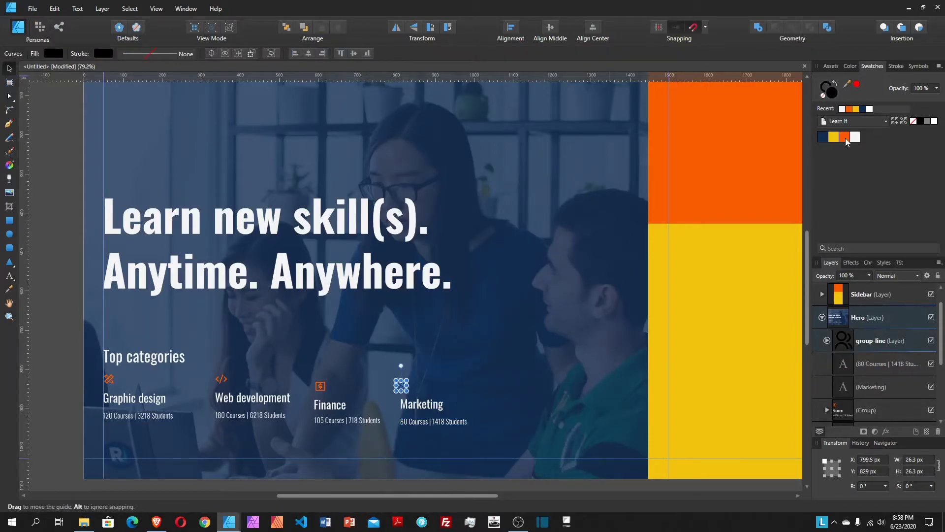
left_click(845, 137)
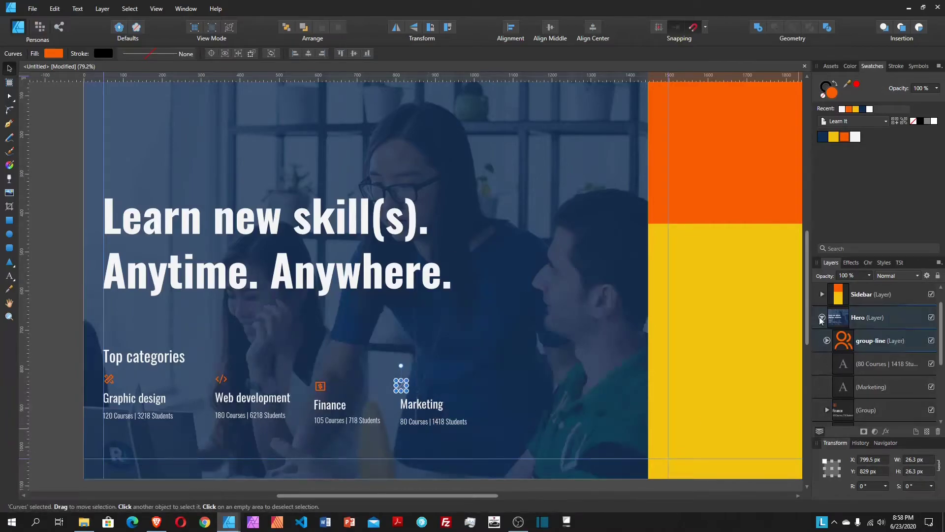
left_click(876, 341)
left_click(884, 387, "shift")
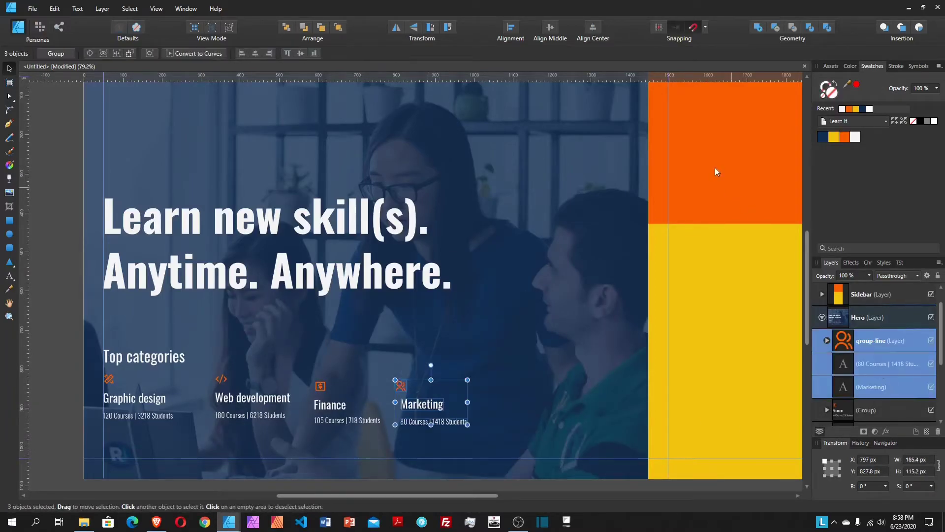
Step: Left-align the Marketing items, space them 20 px vertically, and group them
left_click(513, 29)
left_click(520, 60)
left_click(553, 108)
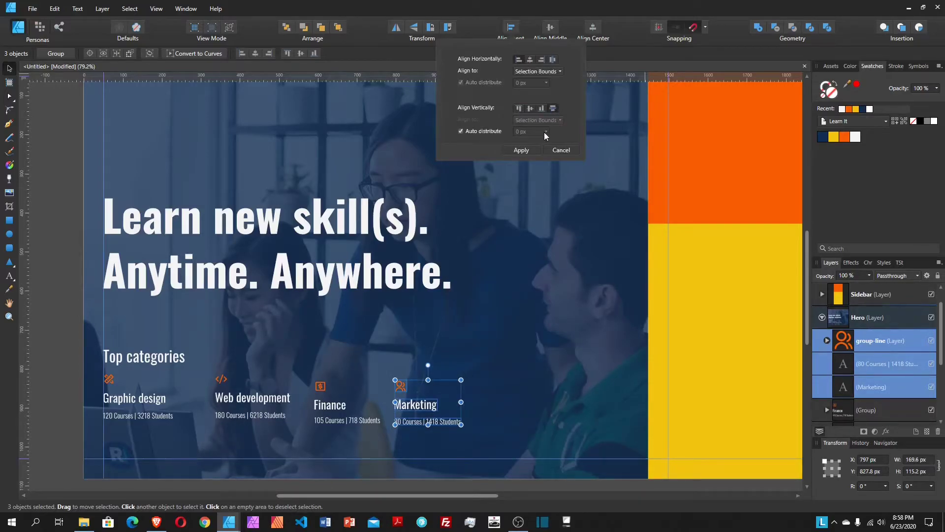
left_click(503, 131)
type("20")
key("Return")
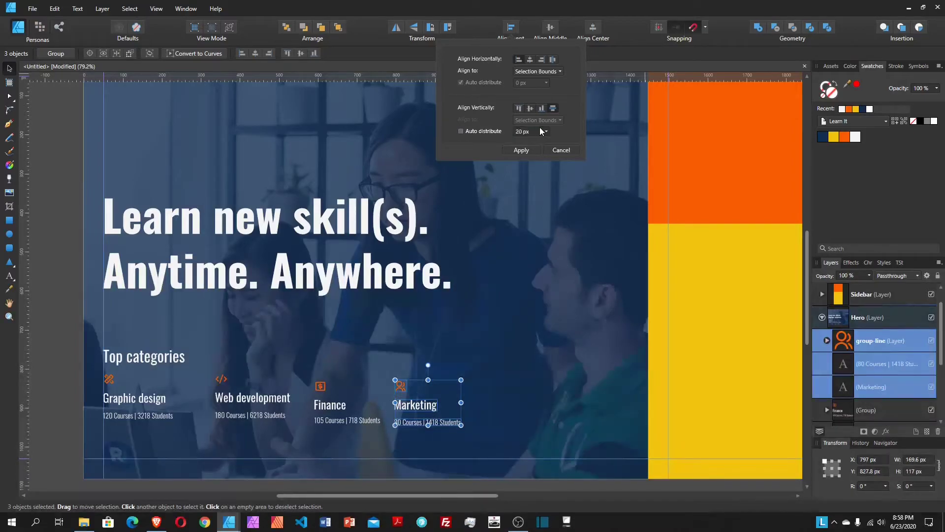
left_click(523, 150)
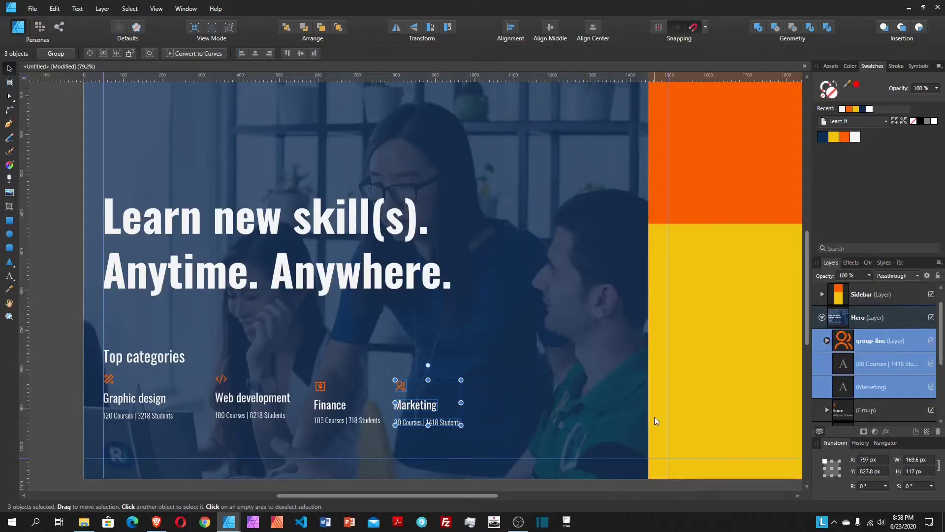
key("ctrl+g")
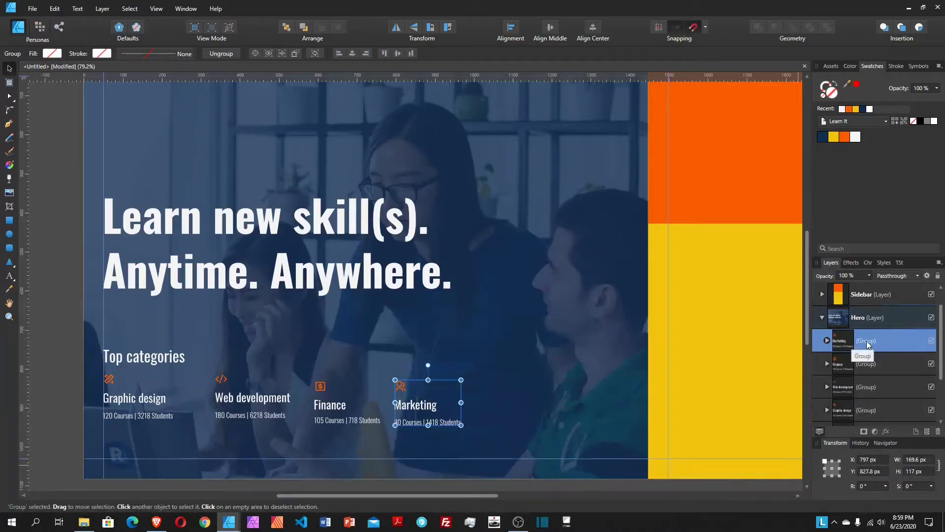
Step: Bottom-align the four category groups and drag them down to the hero's bottom
scroll(867, 345, "down", 3)
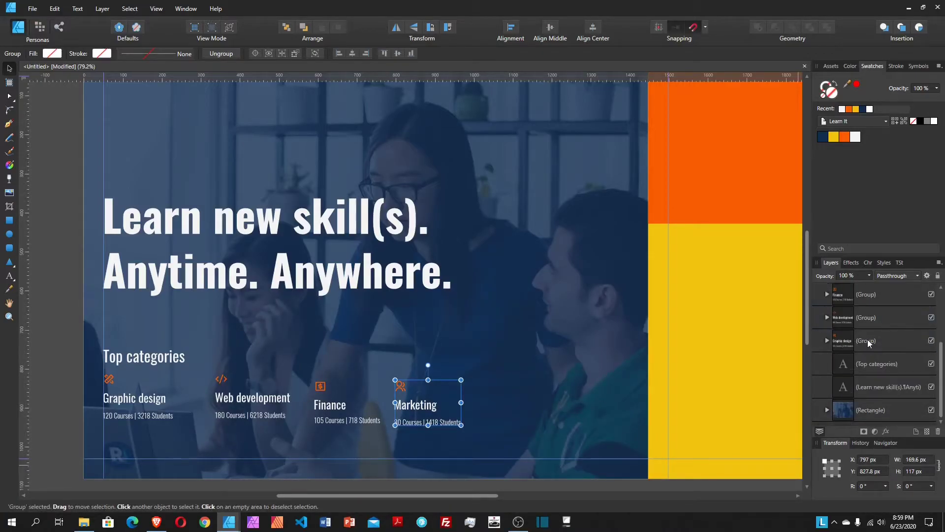
left_click(869, 339, "shift")
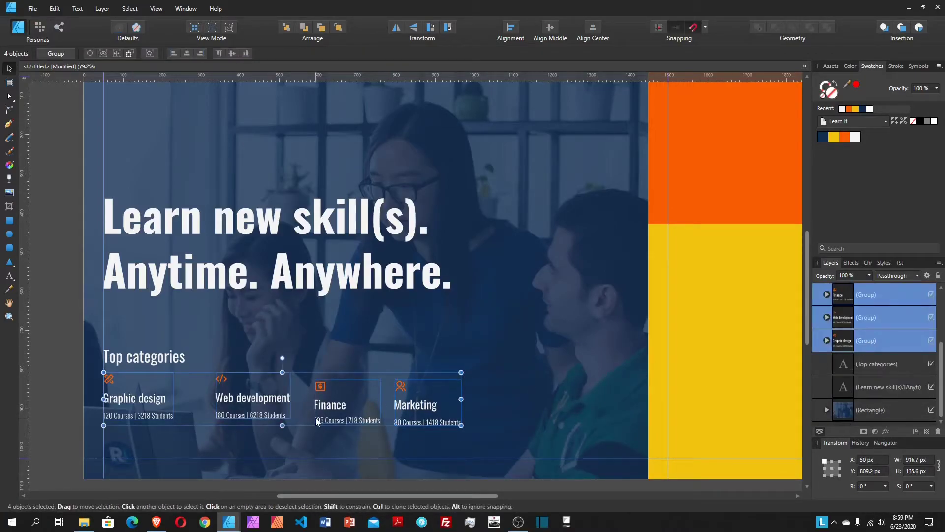
left_click(512, 28)
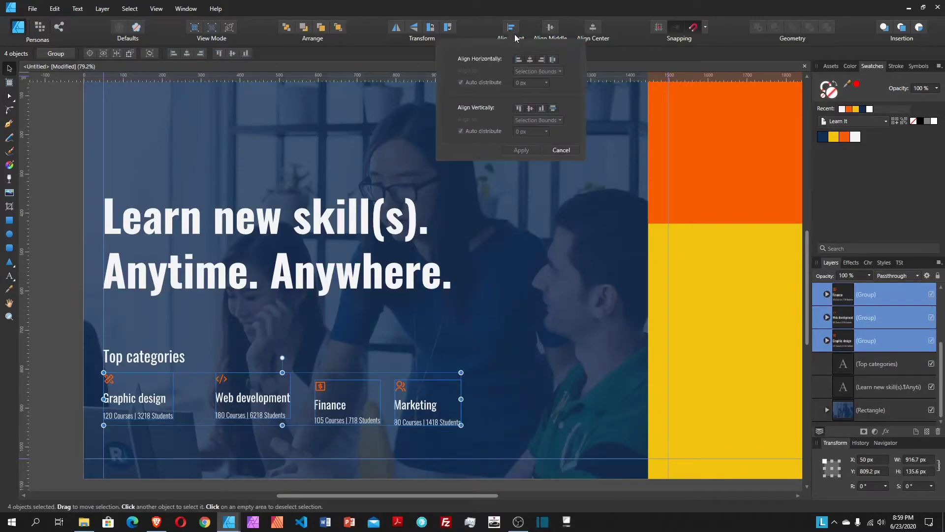
left_click(544, 110)
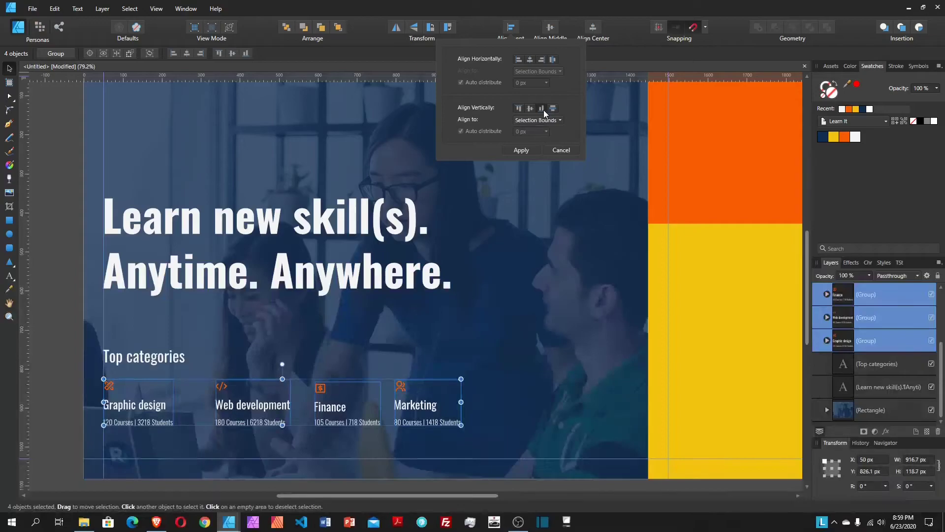
left_click(530, 151)
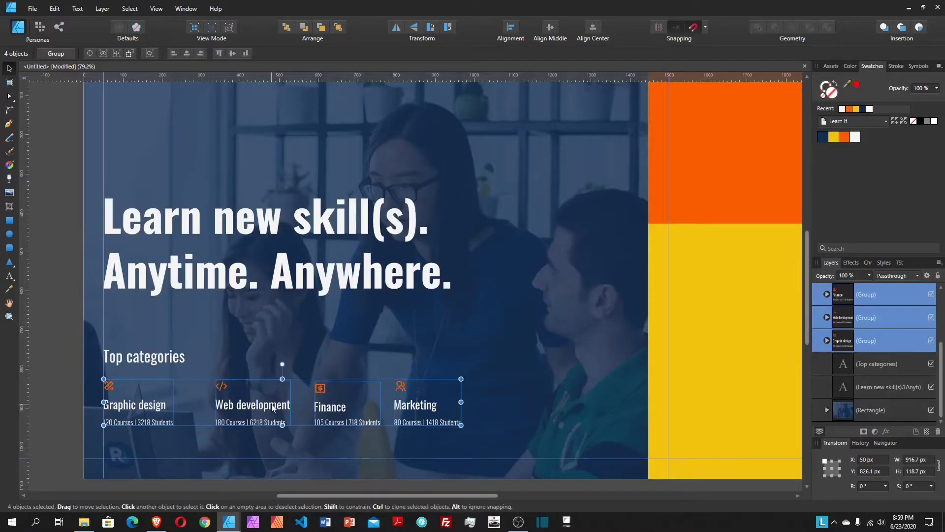
left_click_drag(271, 404, 269, 440)
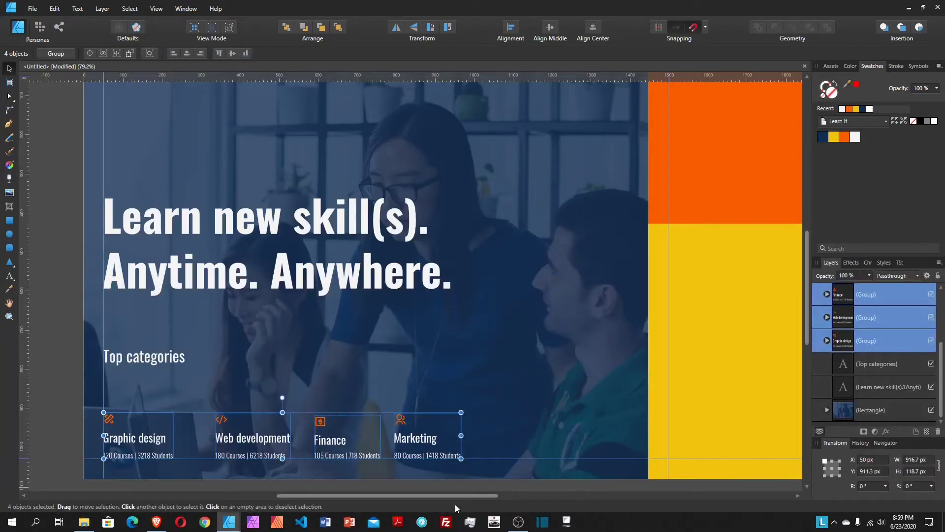
Step: Move the Marketing group to the hero's right edge, then nudge it about 50 px left
left_click(419, 443)
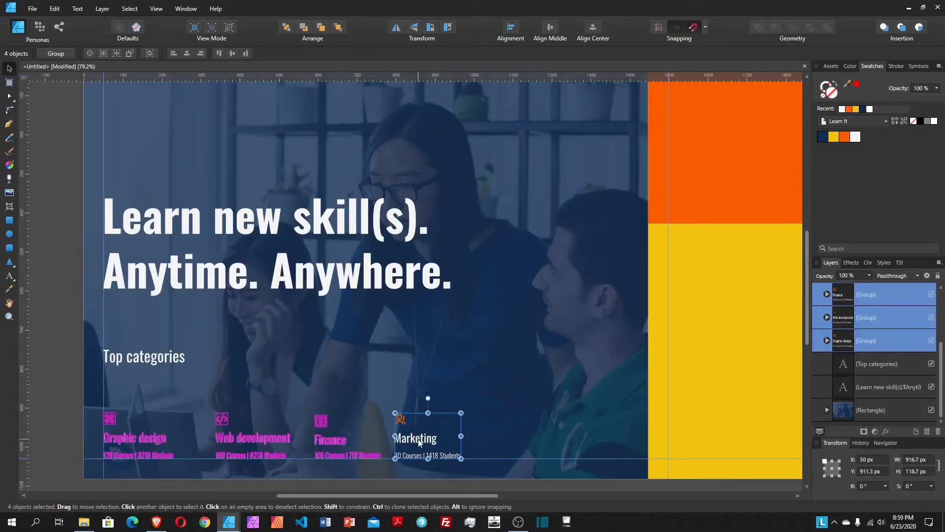
left_click_drag(419, 442, 605, 462)
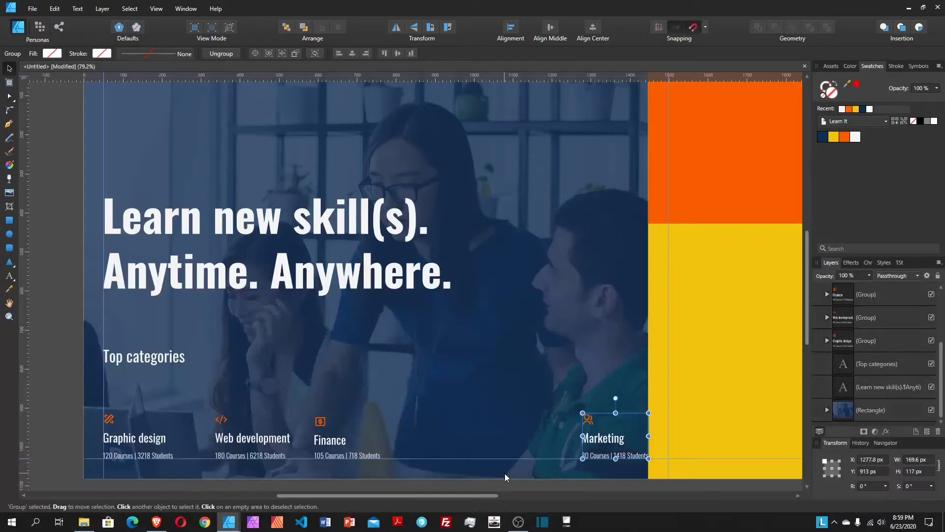
key("shift+Left")
key("shift+Left")
key("shift+Left")
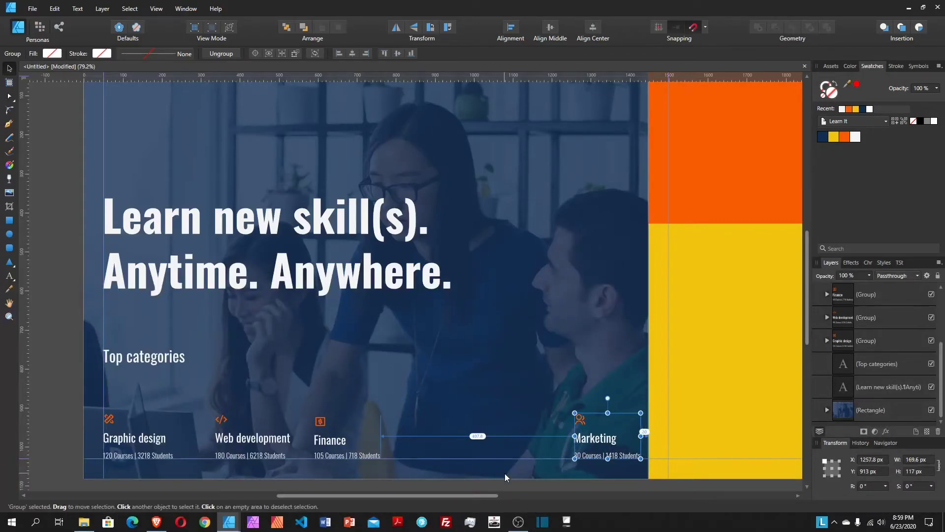
key("shift+Left")
key("shift+Left")
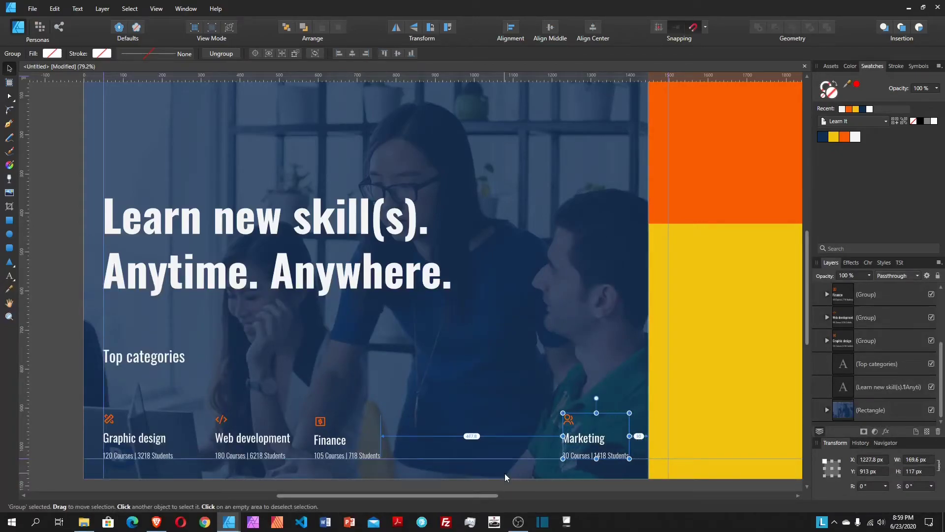
Step: Space the Graphic design, Web development, Finance and Marketing groups evenly horizontally
left_click(324, 441, "shift")
left_click(251, 439, "shift")
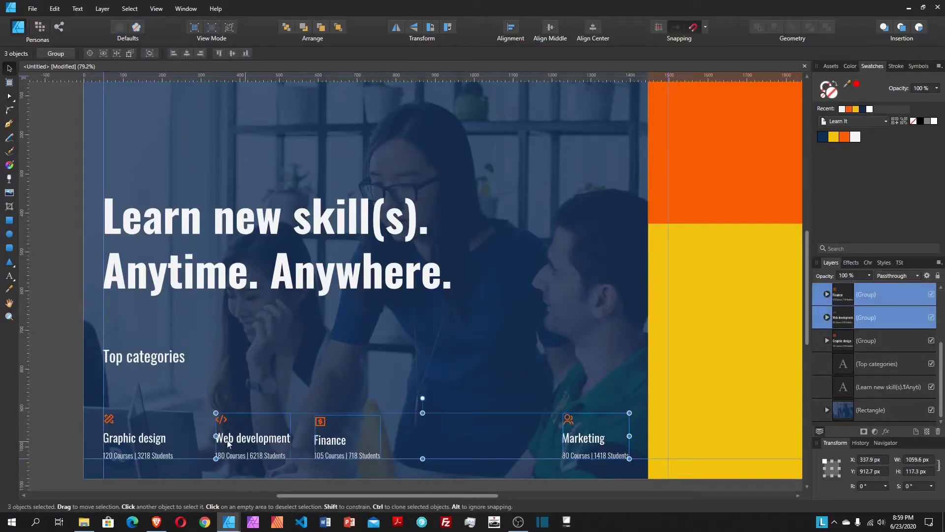
left_click(152, 441, "shift")
left_click(515, 35)
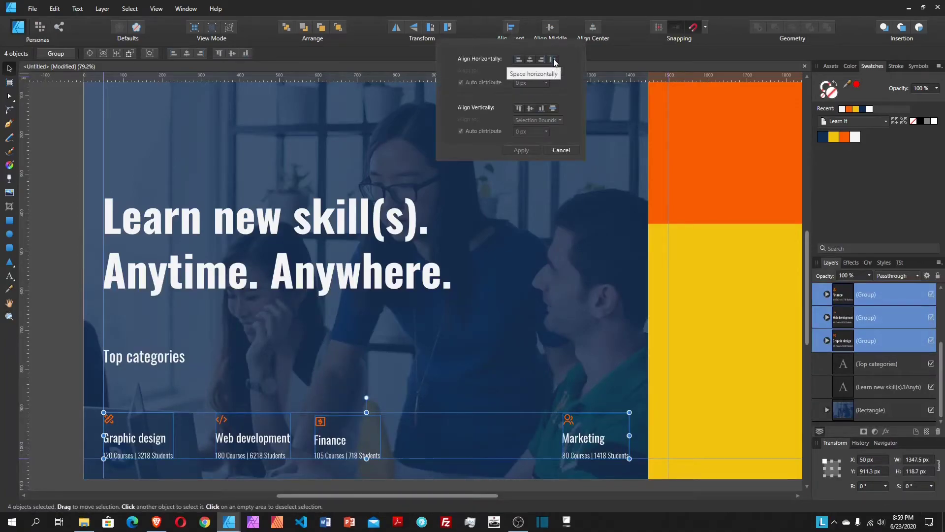
left_click(554, 59)
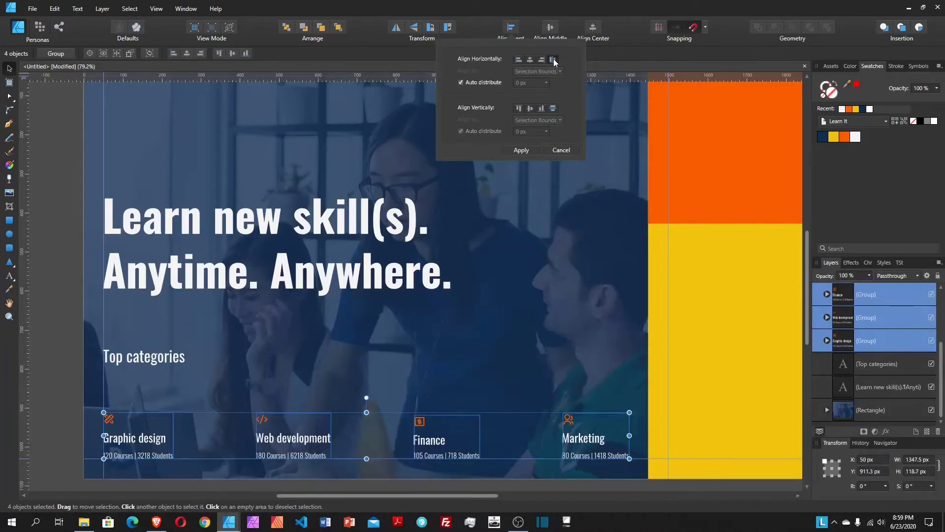
left_click(474, 165)
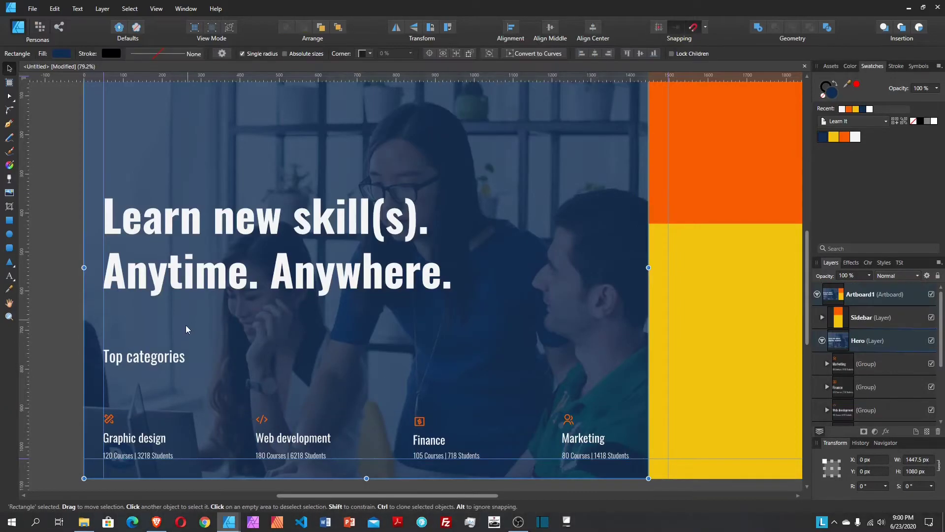
Step: Lower the Top categories heading to just above the category icons
left_click(171, 362)
left_click_drag(162, 362, 163, 409)
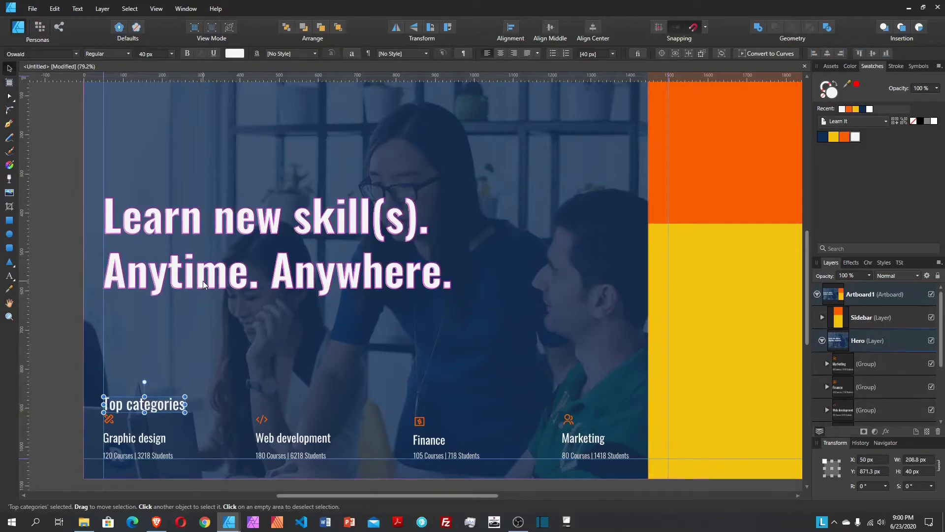
key("shift+Up")
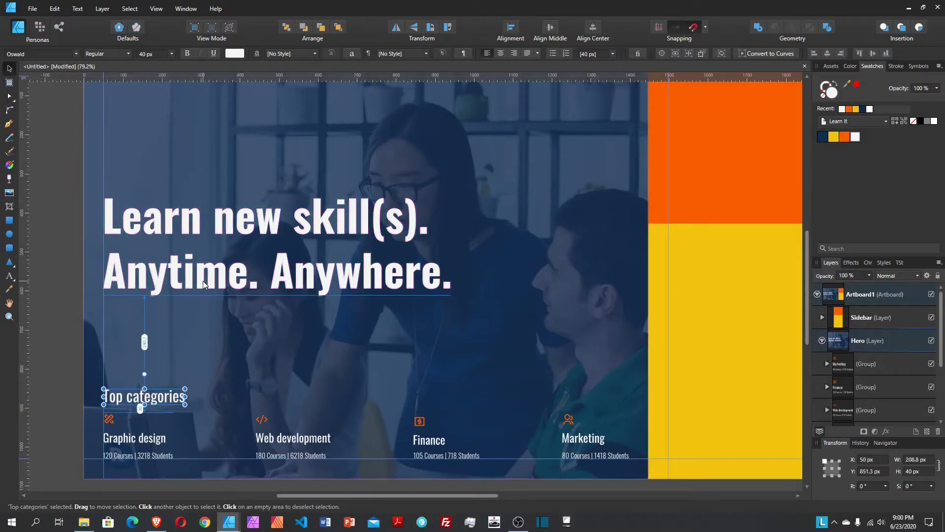
Step: Reposition the headline closer to Top categories, settling it at Y 420.8 px
left_click(204, 285)
scroll(185, 244, "up", 1)
left_click_drag(185, 243, 172, 334)
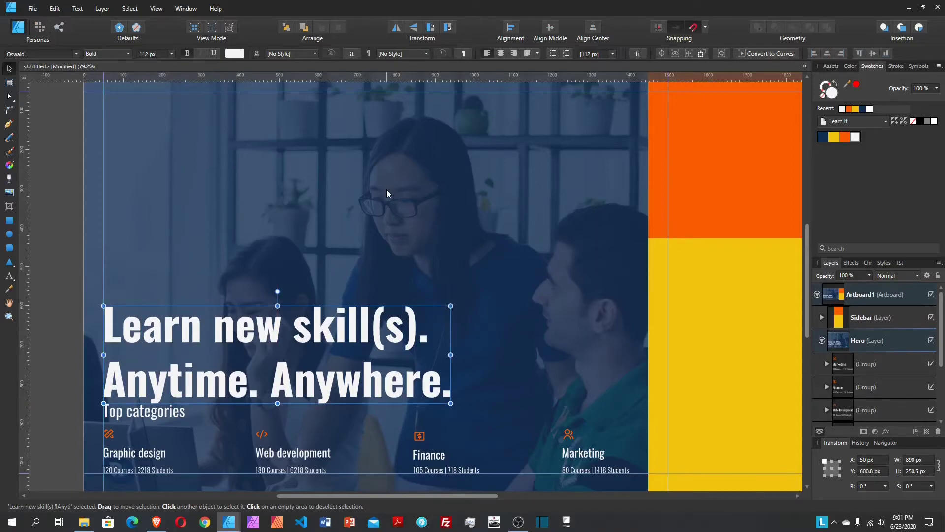
key("shift+Up")
key("shift+Up")
key("shift+Up")
key("shift+Up")
key("shift+Up")
key("shift+Up")
key("shift+Up")
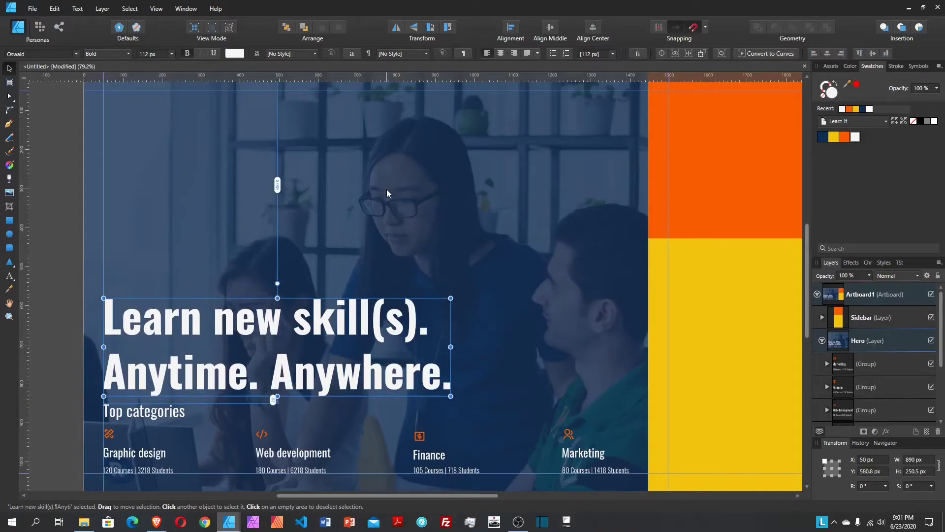
key("shift+Up")
key("shift+Up")
key("shift+Up")
key("shift+Up")
key("shift+Up")
key("shift+Up")
key("shift+Up")
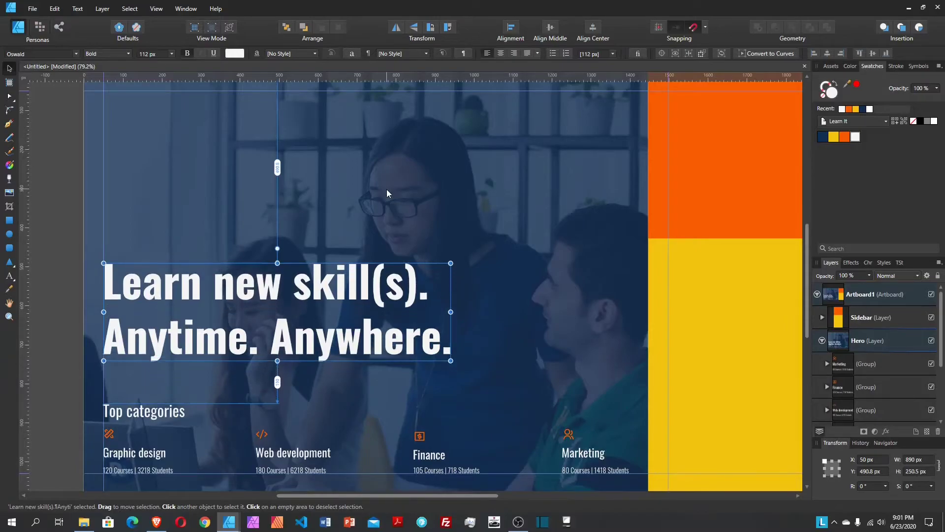
key("shift+Up")
key("shift+Up")
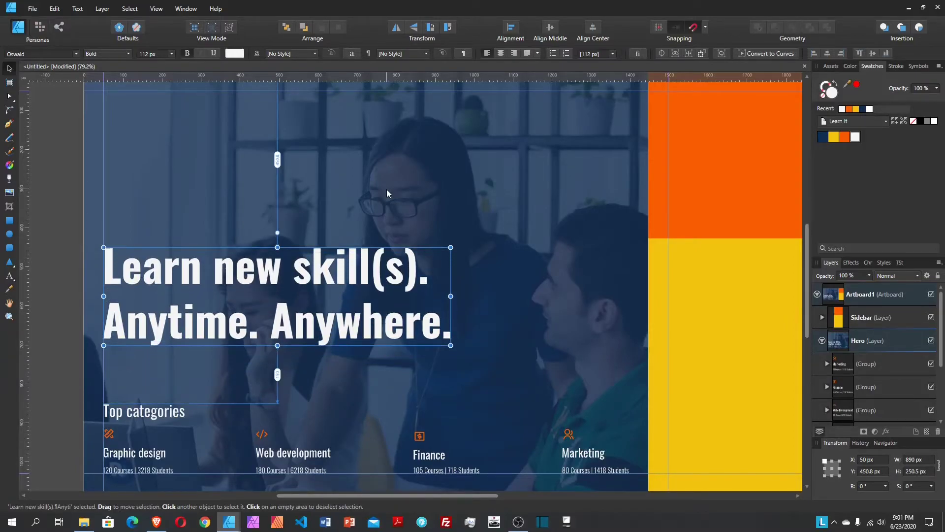
key("shift+Up")
key("shift+Up")
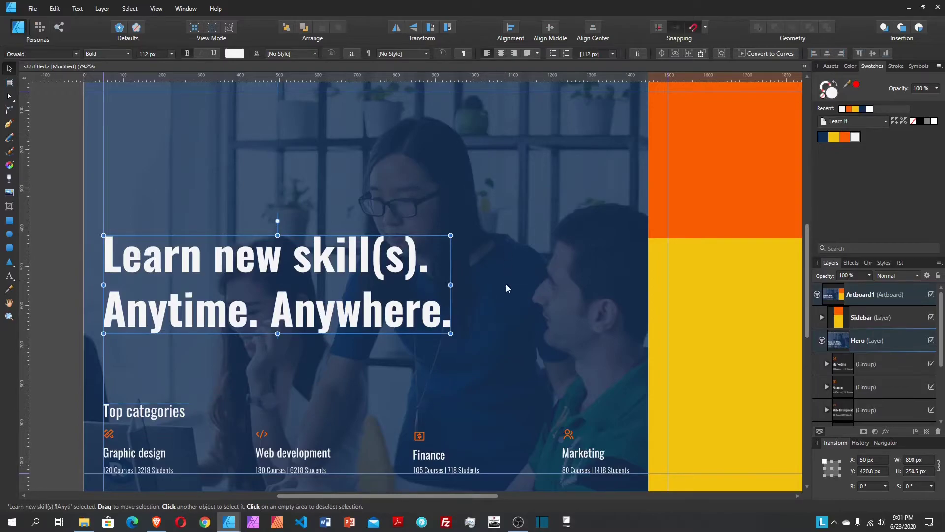
scroll(506, 283, "up", 3)
scroll(491, 252, "down", 2)
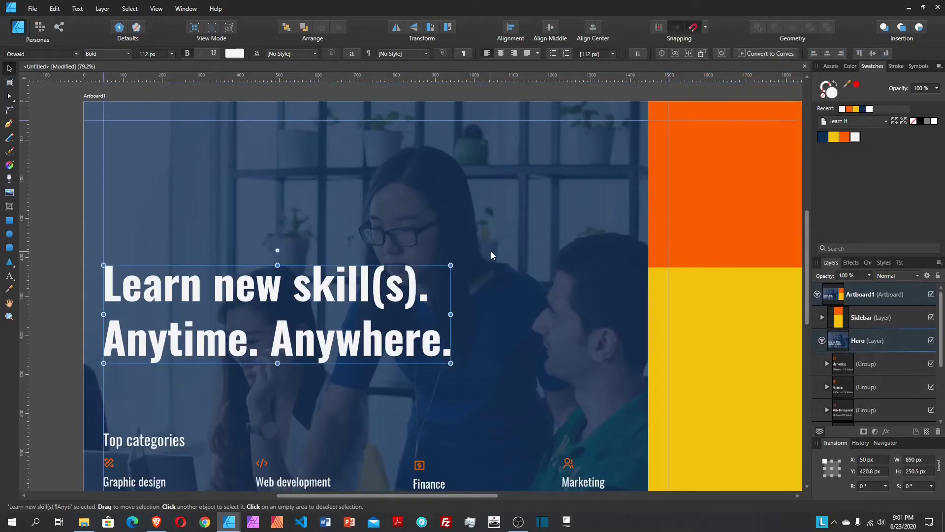
scroll(504, 234, "down", 2)
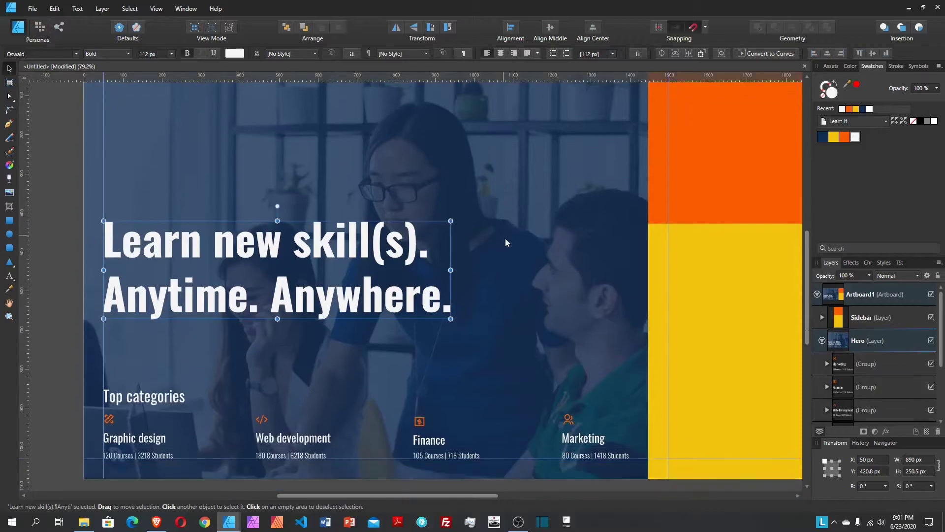
left_click(61, 351)
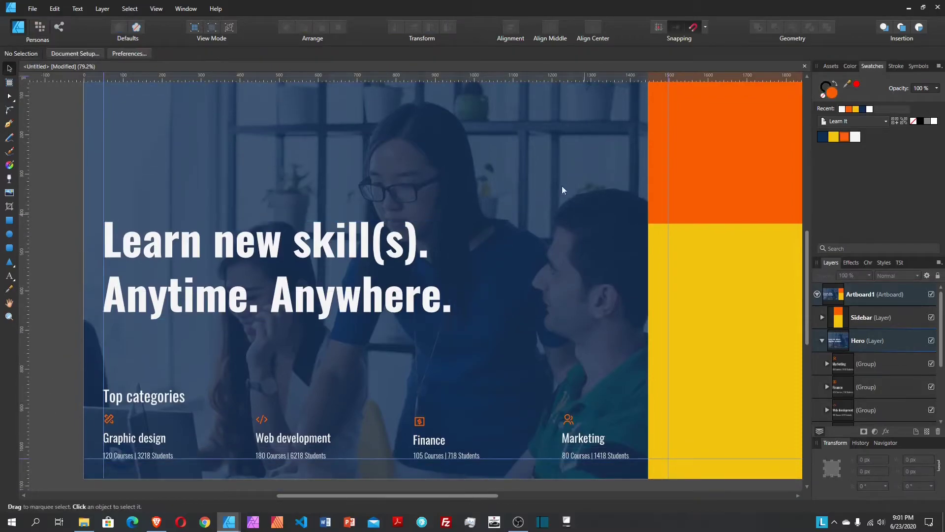
Step: Find and select the Top categories heading on the canvas
scroll(267, 149, "up", 3)
scroll(379, 256, "down", 3)
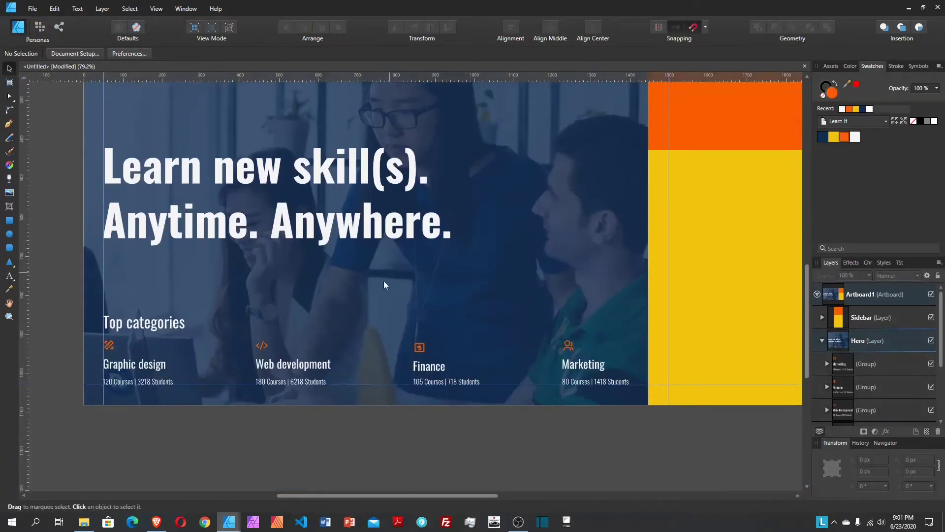
left_click_drag(400, 496, 439, 483)
scroll(453, 443, "up", 1)
scroll(654, 258, "up", 3)
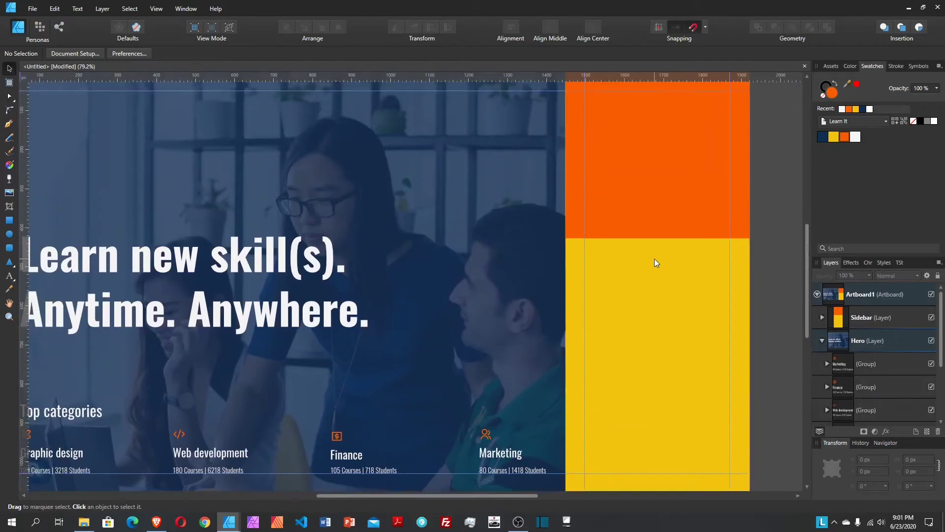
scroll(654, 258, "down", 2)
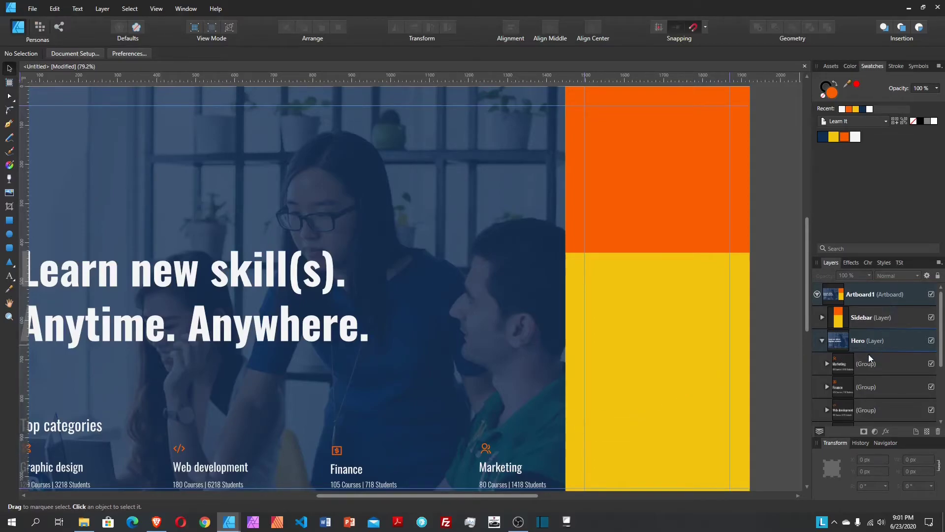
scroll(868, 354, "down", 3)
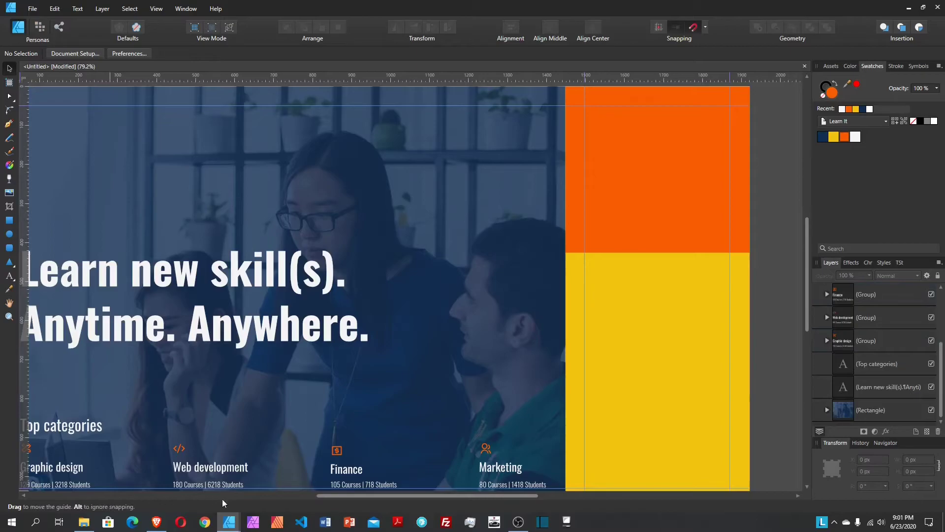
left_click_drag(385, 498, 369, 497)
left_click(110, 427)
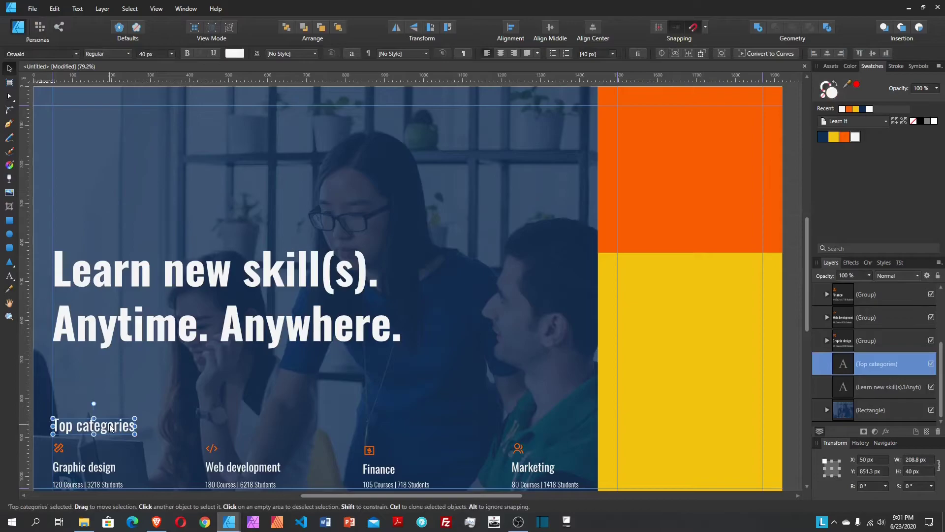
Step: Paste a copy of Top categories into the Sidebar layer above the signup rectangle
left_click_drag(503, 495, 546, 495)
scroll(580, 392, "up", 2)
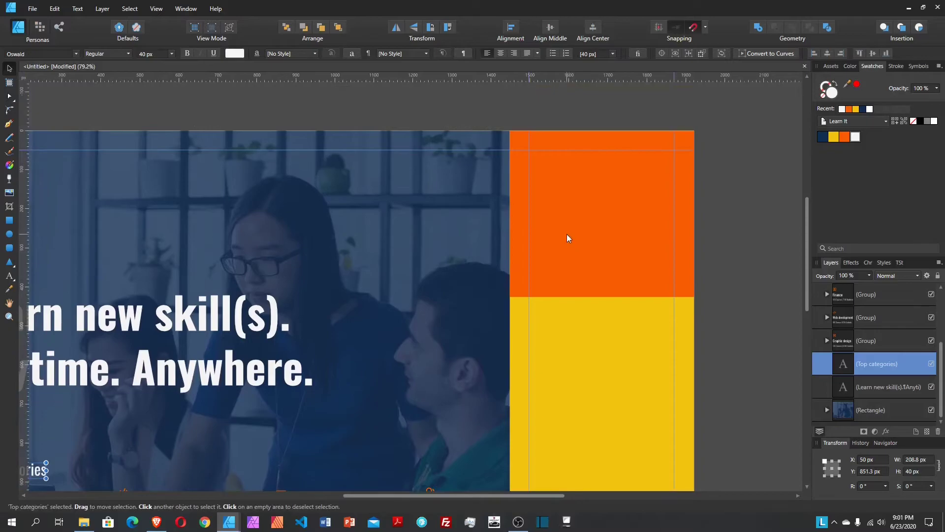
left_click(567, 239)
scroll(840, 365, "up", 2)
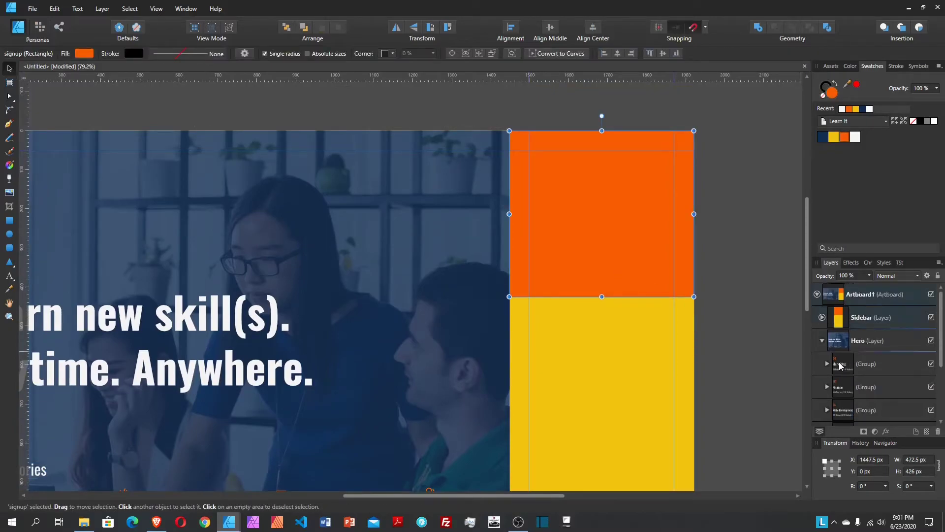
left_click(822, 340)
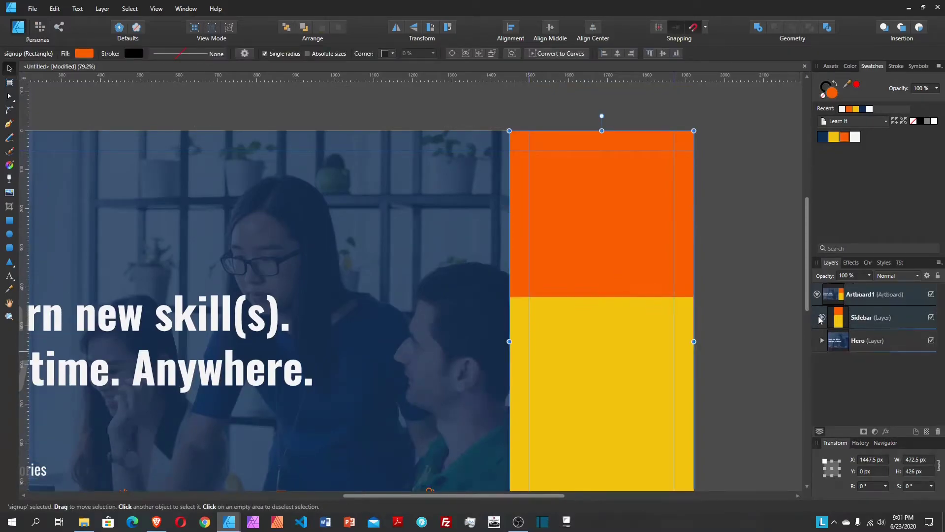
left_click(822, 317)
left_click(875, 346)
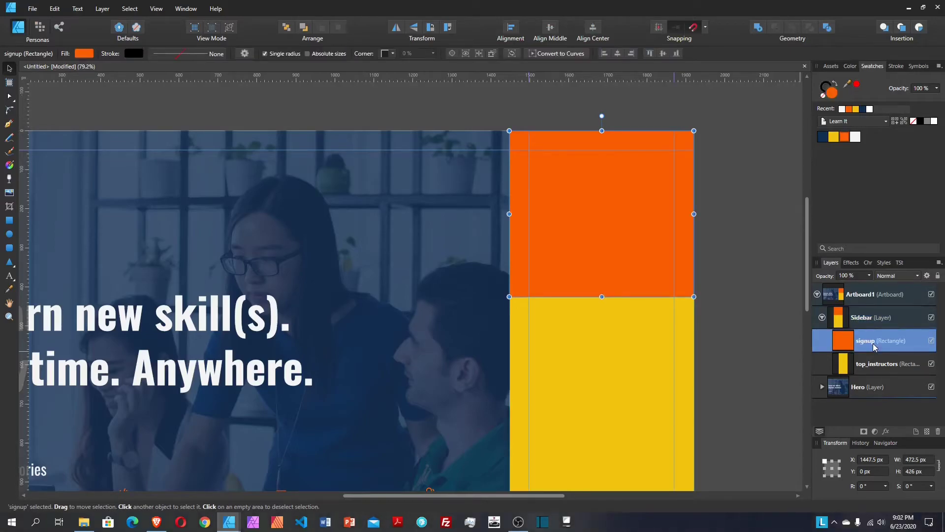
key("ctrl+v")
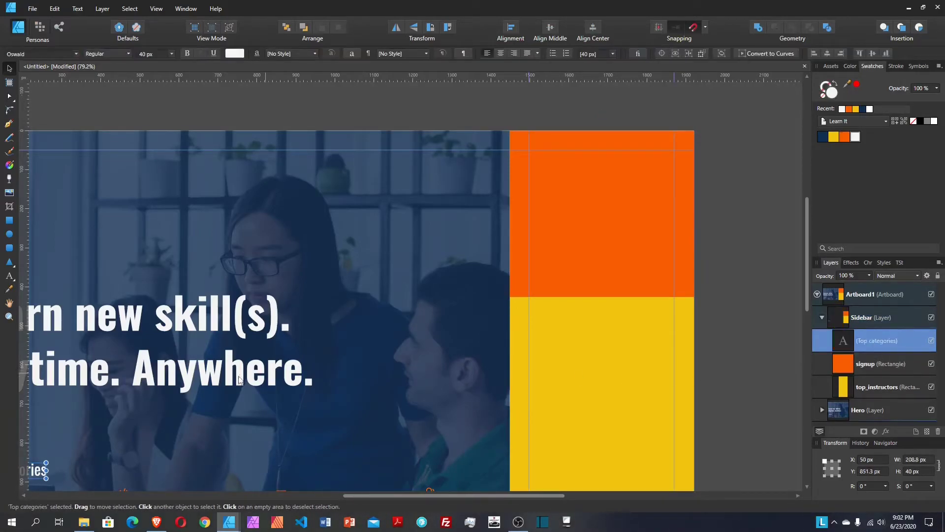
Step: Move the pasted heading to the top of the orange panel and retype it as 'Sign up'
left_click_drag(44, 468, 602, 159)
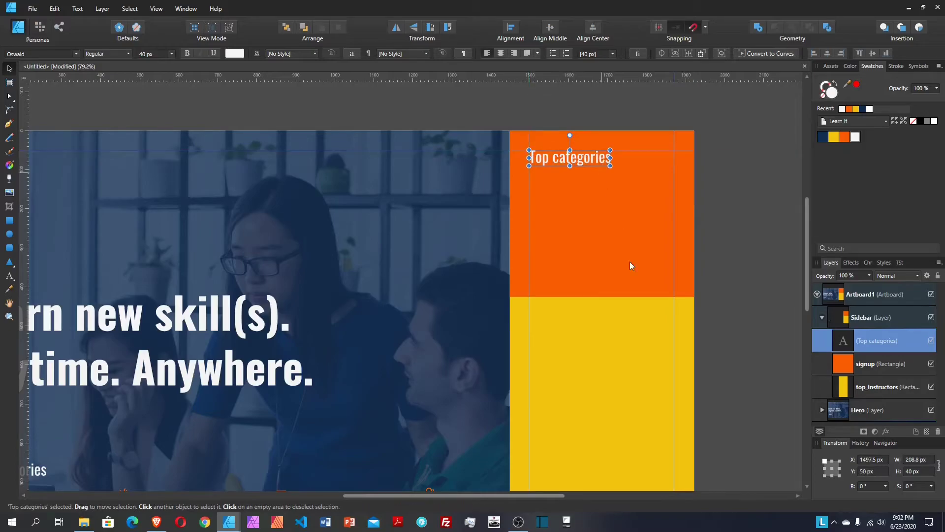
triple_click(568, 156)
type("Sign up")
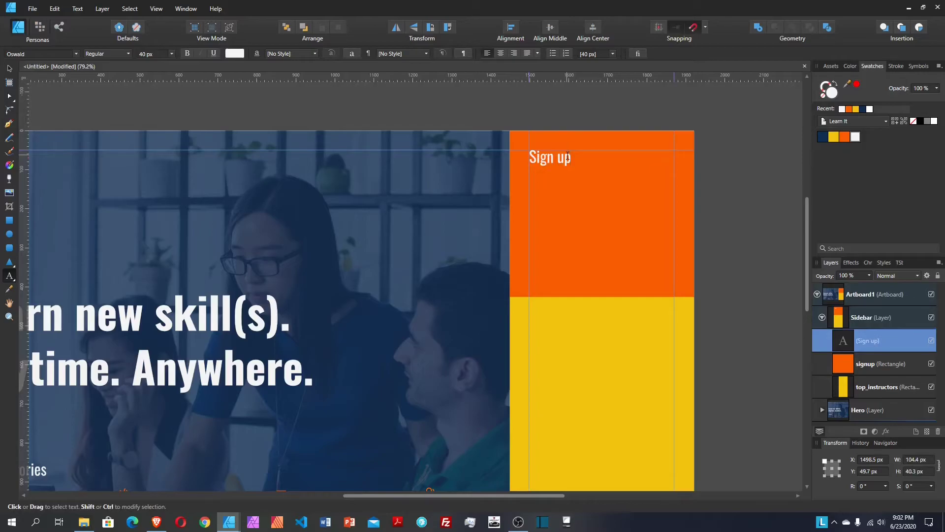
left_click(9, 69)
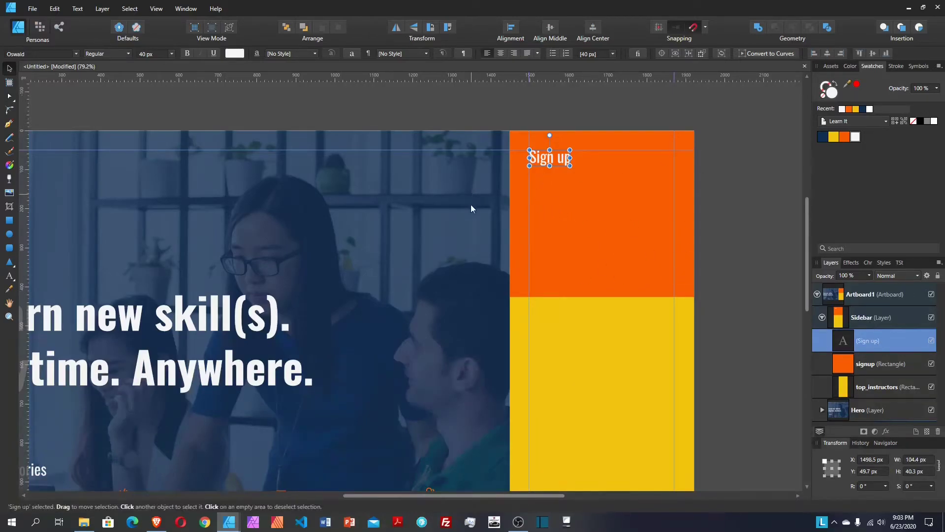
Step: Draw a wide rectangle below Sign up and set its height to 60 px
left_click(9, 220)
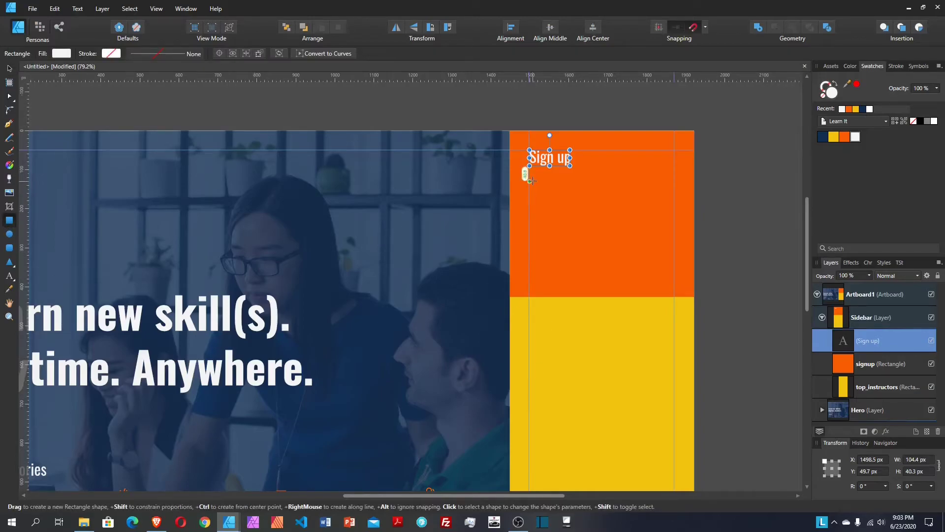
left_click_drag(530, 178, 673, 203)
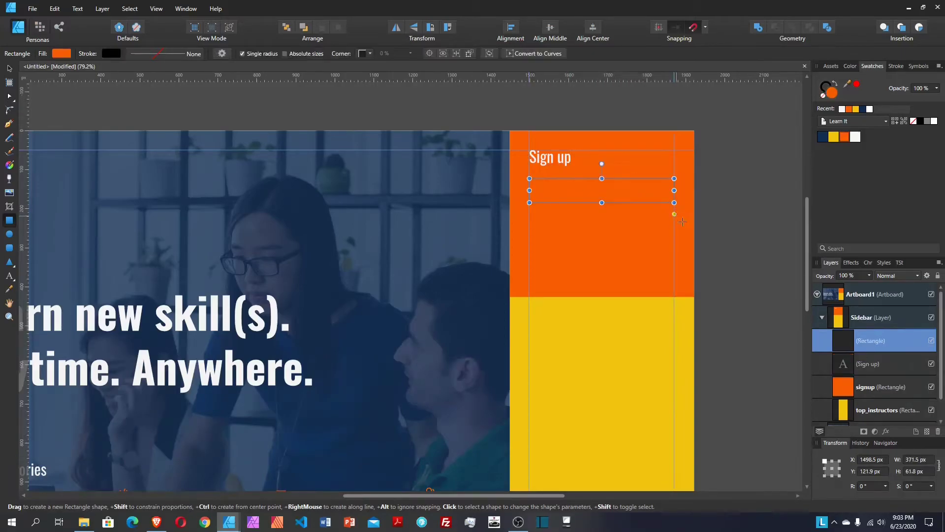
left_click(9, 69)
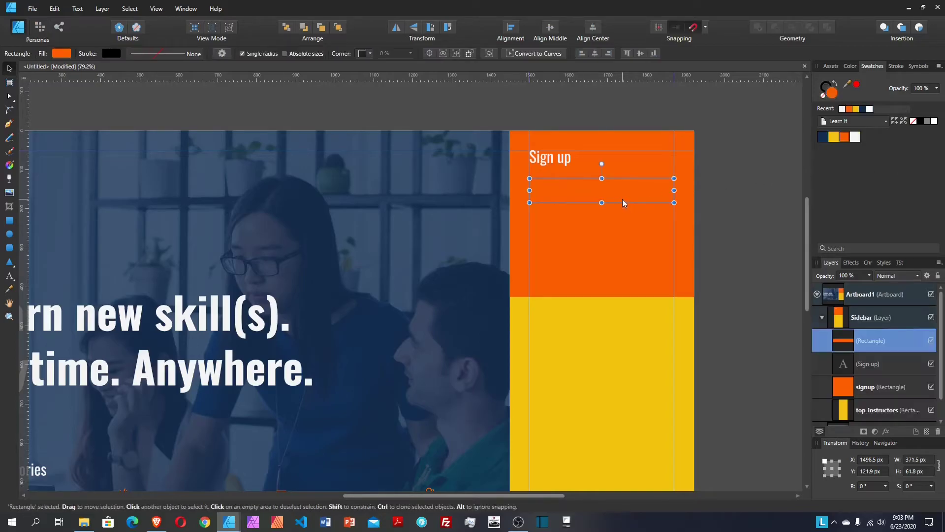
left_click(924, 473)
type("60")
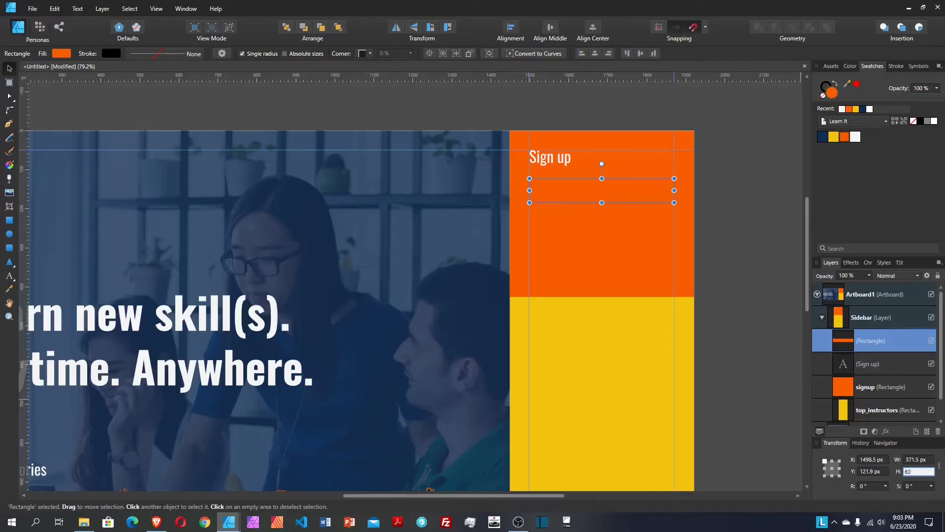
key("Return")
Step: Give the box no fill and a 2 pt white outline
left_click(823, 95)
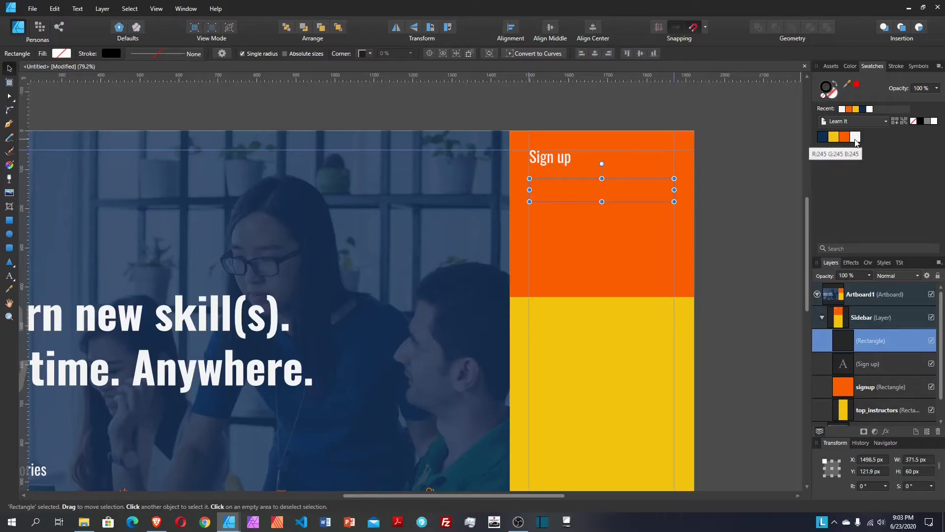
left_click(856, 137)
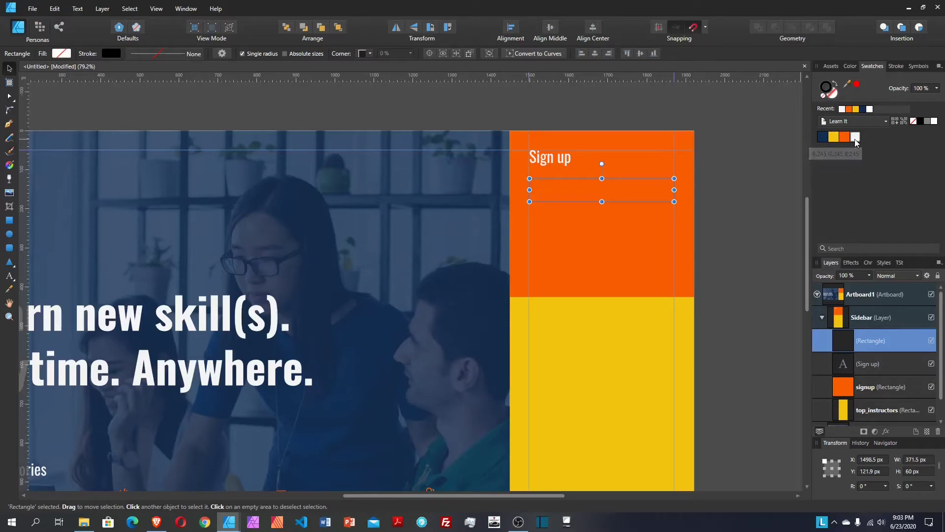
left_click(161, 53)
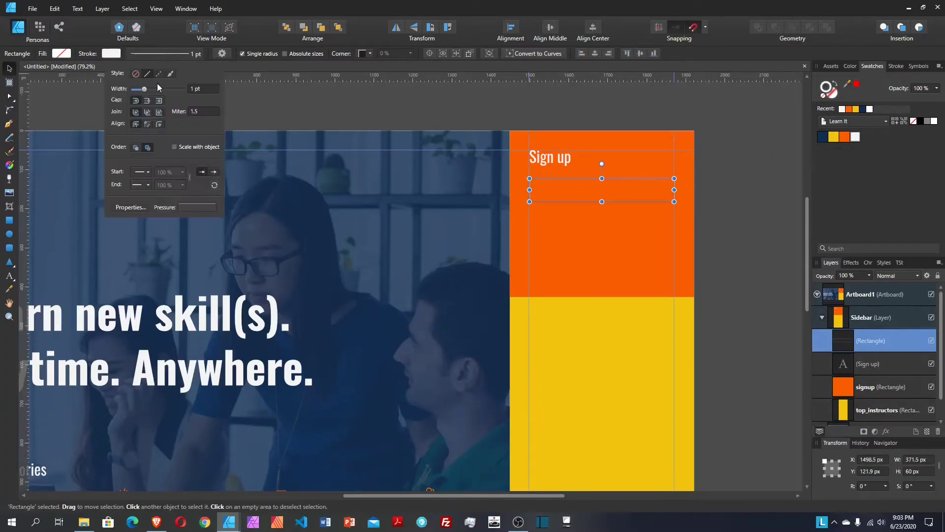
left_click(193, 87)
type("2")
key("Return")
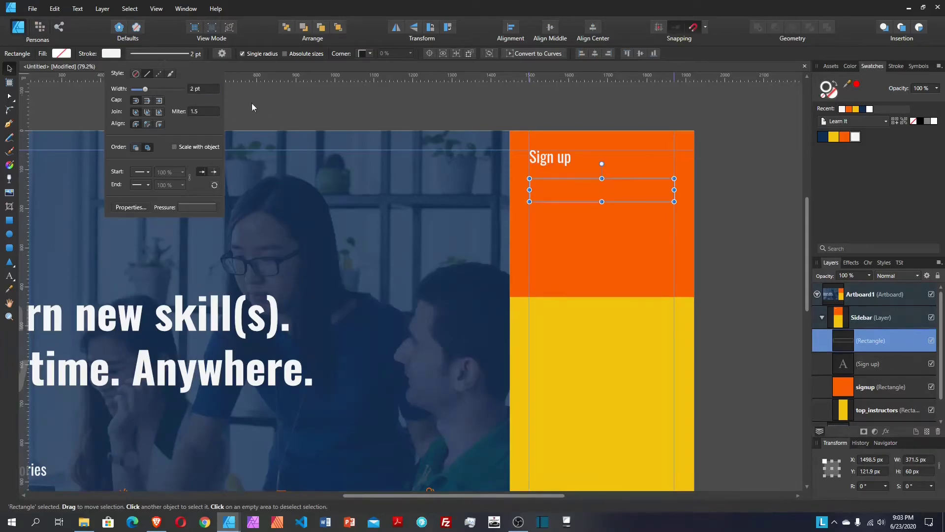
scroll(589, 168, "down", 2)
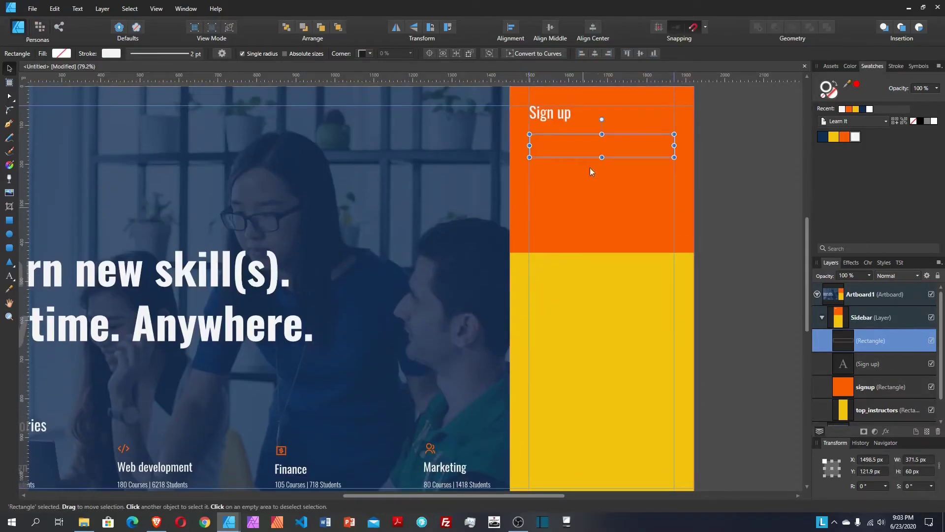
left_click(564, 117)
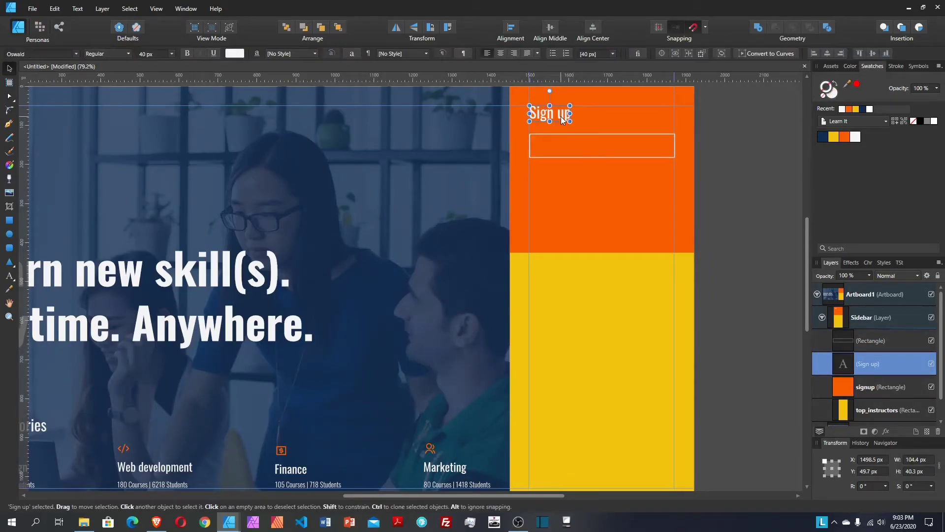
Step: Duplicate the Sign up heading into the box and retype it as 'Email address'
key("ctrl+j")
left_click_drag(564, 120, 575, 147)
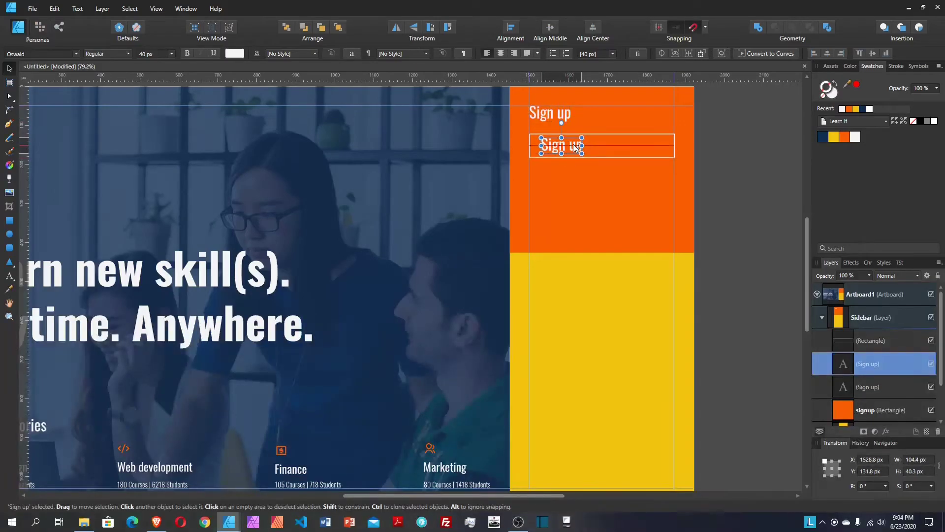
double_click(576, 149)
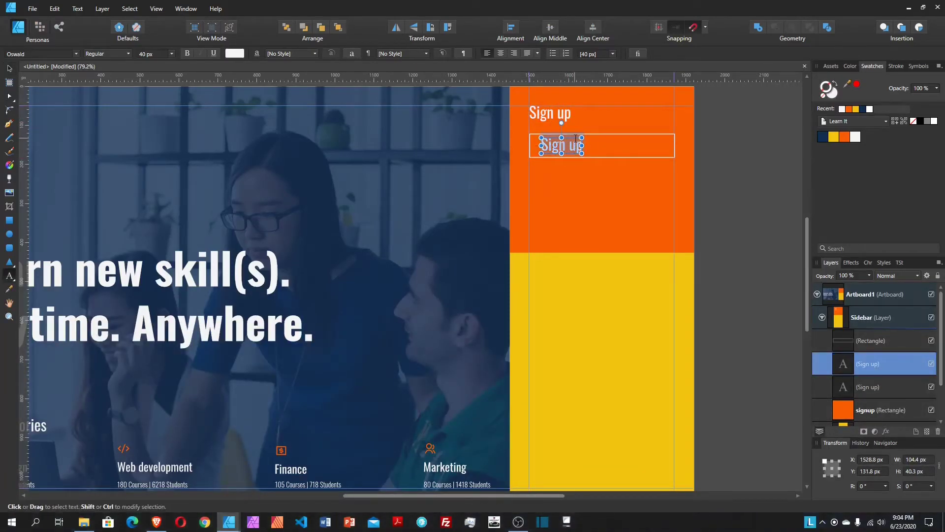
type("Ema")
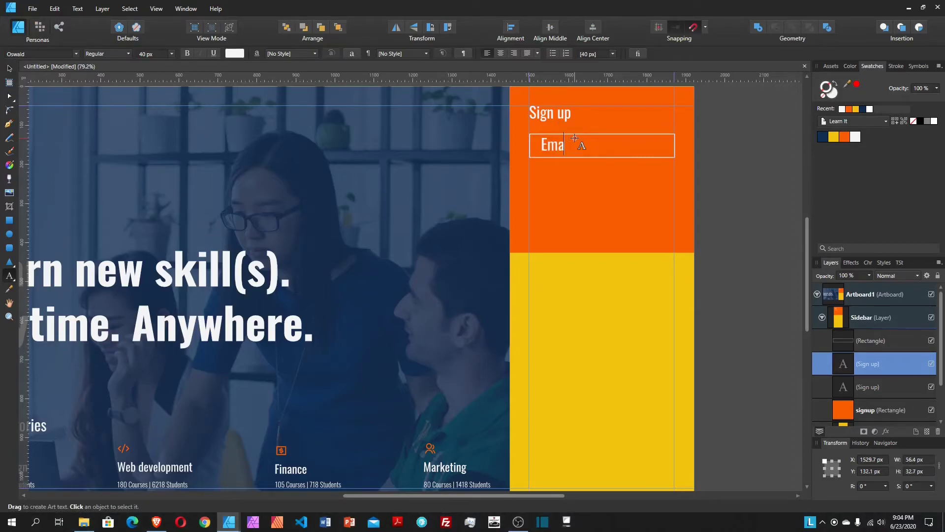
type("il a")
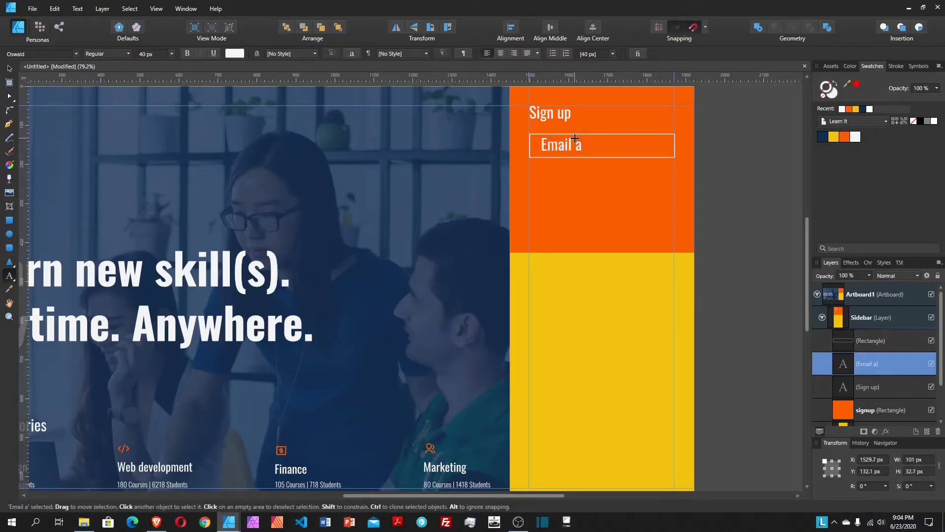
type("ddress")
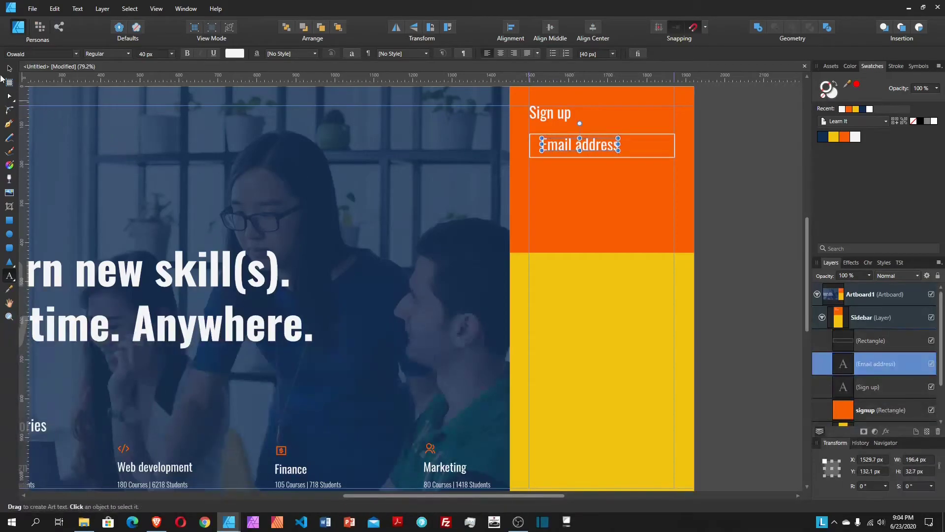
left_click(8, 68)
Step: Make the Email address label Light, 18 px, and nudge it into place in the box
left_click(94, 54)
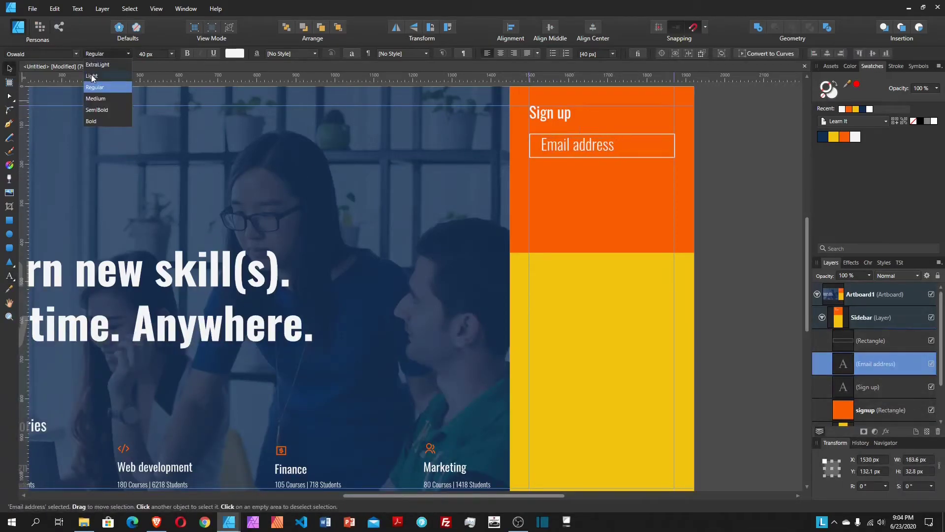
left_click(96, 79)
left_click(147, 55)
type("1")
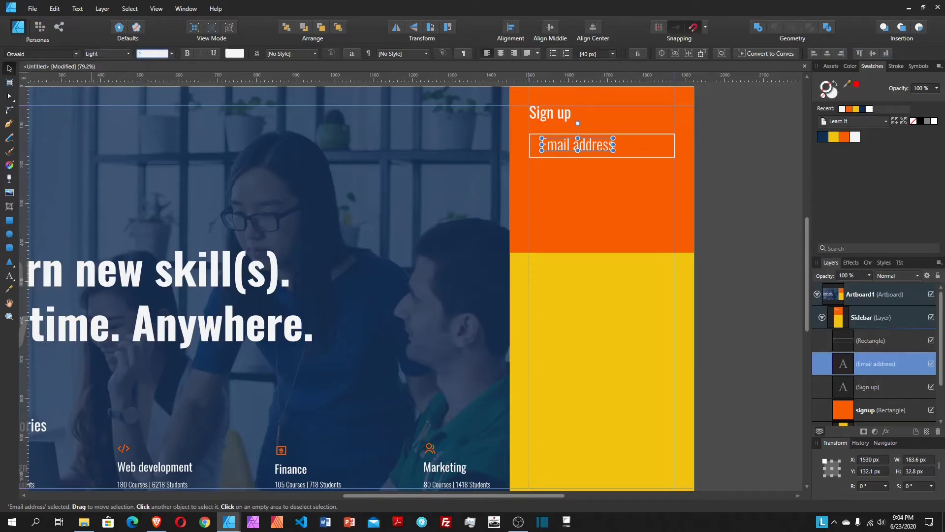
type("8")
key("Return")
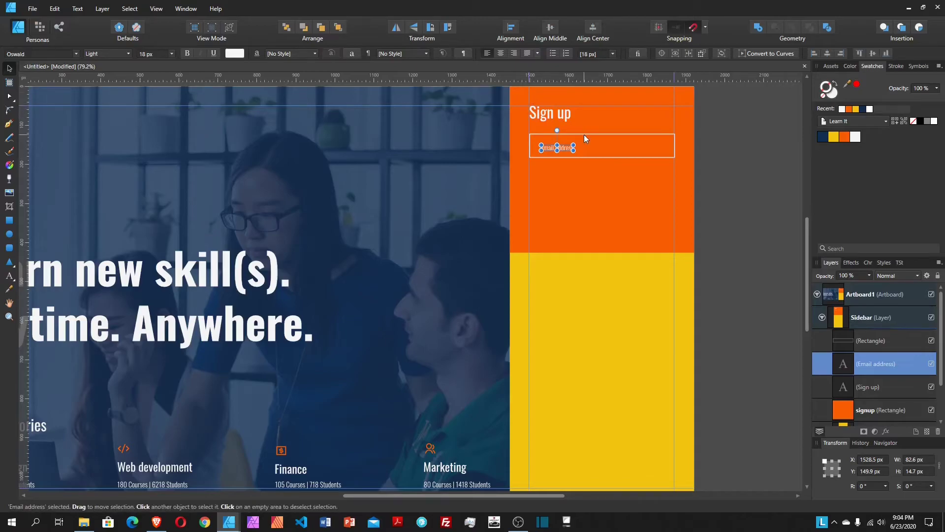
left_click_drag(564, 150, 550, 151)
key("shift+Right")
key("shift+Right")
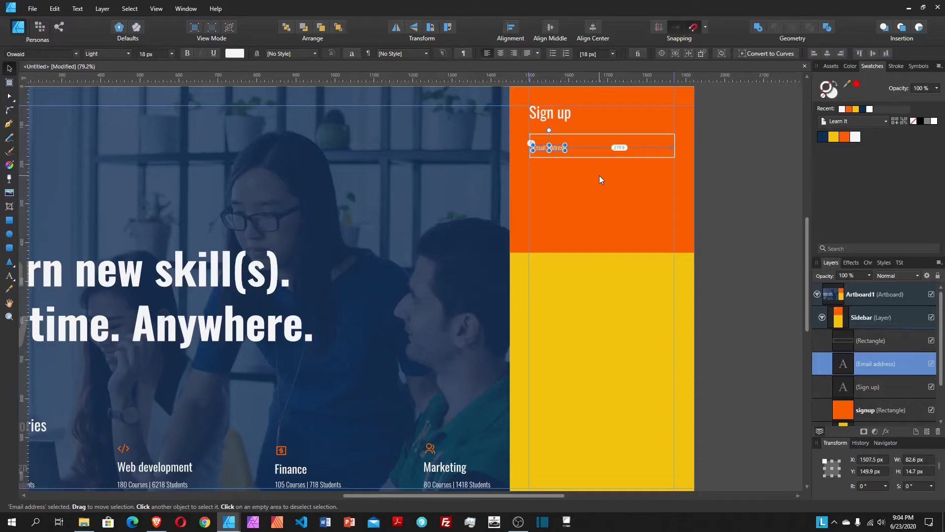
Step: Middle-align the Email address label with its box, group them, and duplicate the group
left_click(592, 134, "shift")
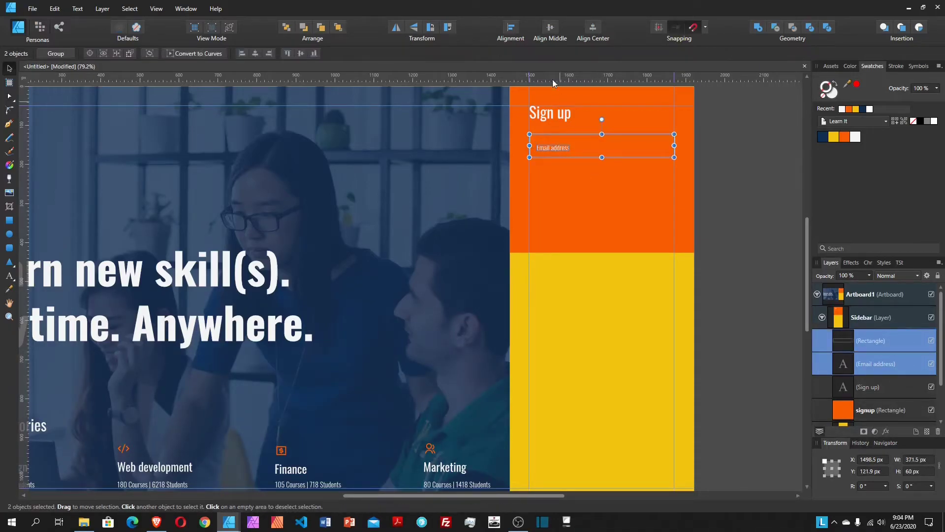
left_click(550, 29)
key("ctrl+g")
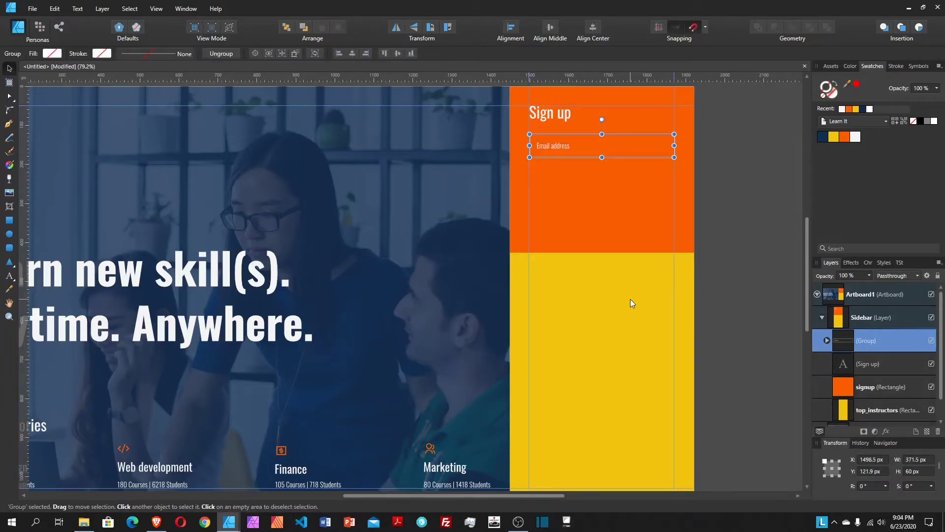
key("ctrl+j")
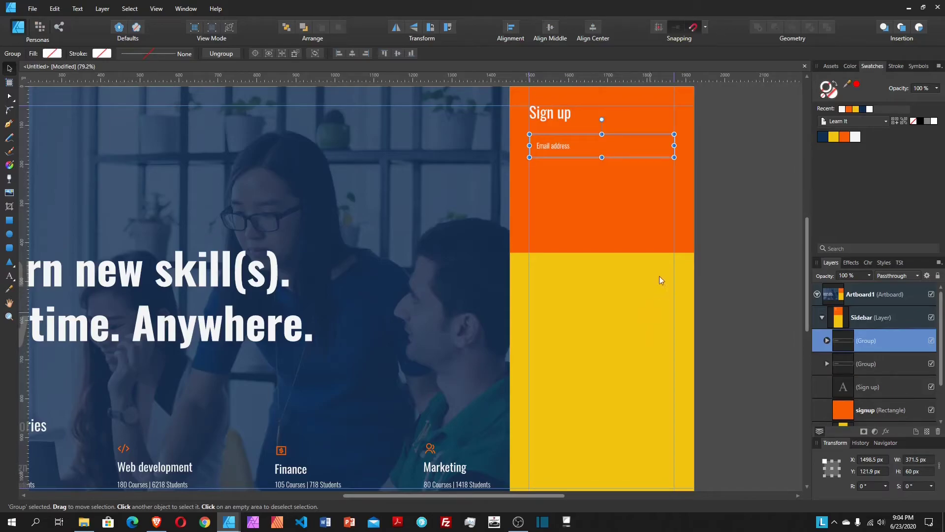
Step: Move the duplicated field below the Email address box and relabel it 'Password'
left_click_drag(601, 147, 594, 169)
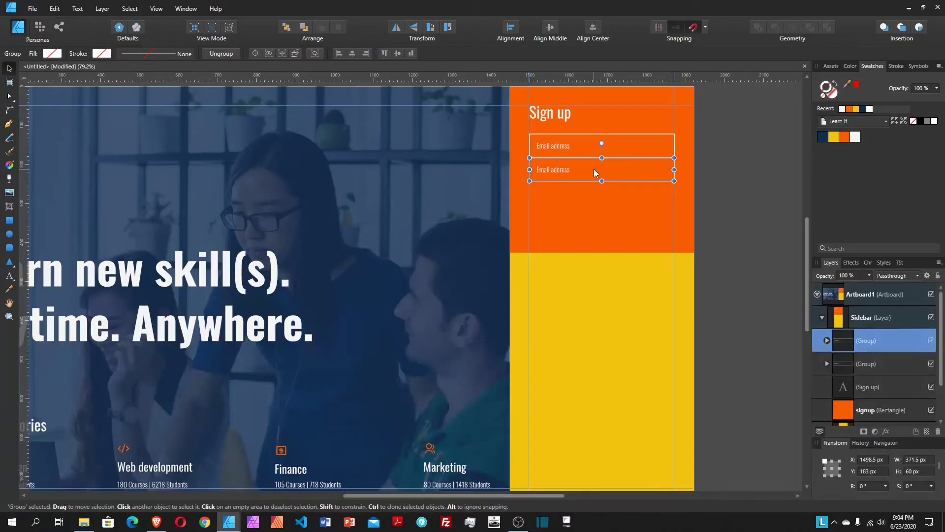
key("shift+Down")
key("shift+Down")
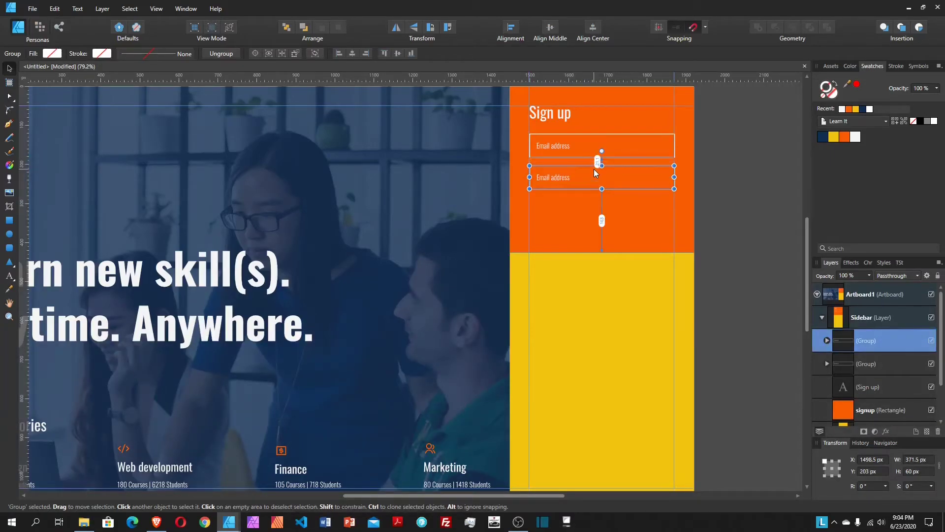
double_click(555, 177)
double_click(556, 178)
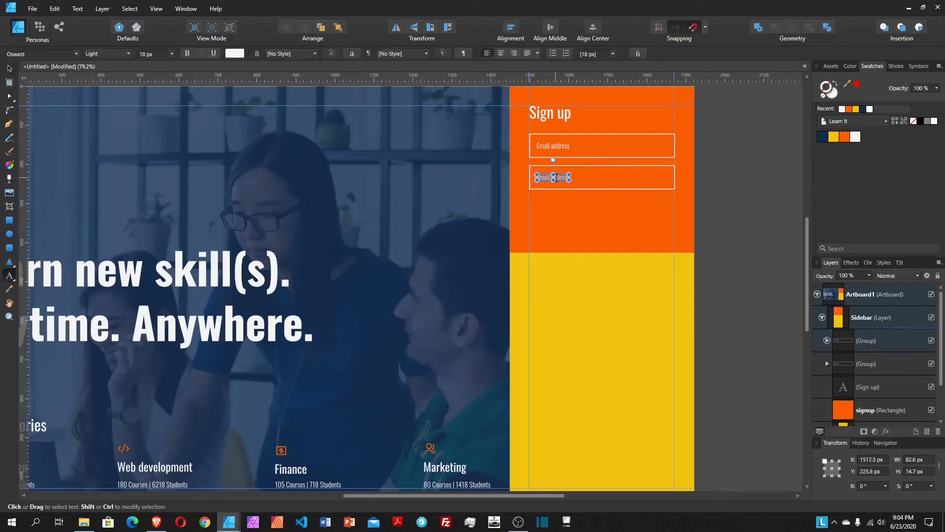
type("P")
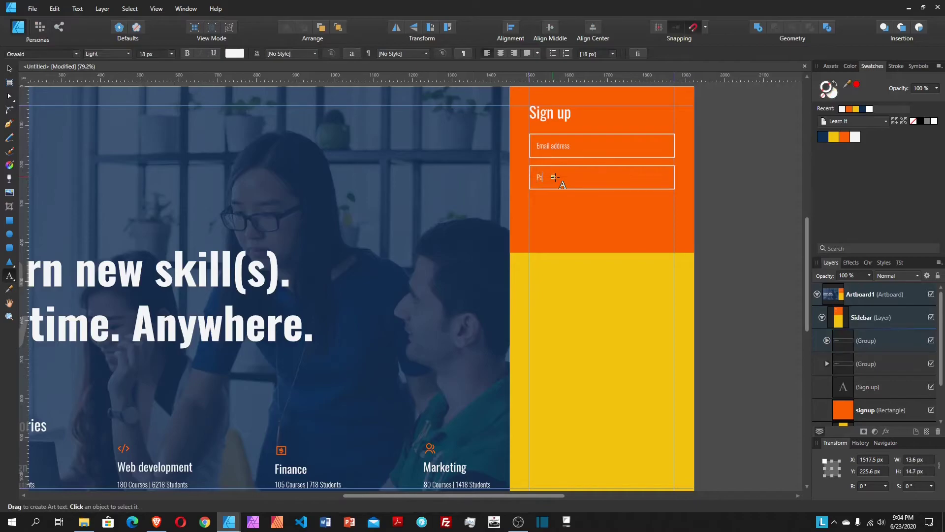
type("assword")
key("Escape")
Step: Change the field label to 'Create a secure password' and select the field group
left_click(536, 180)
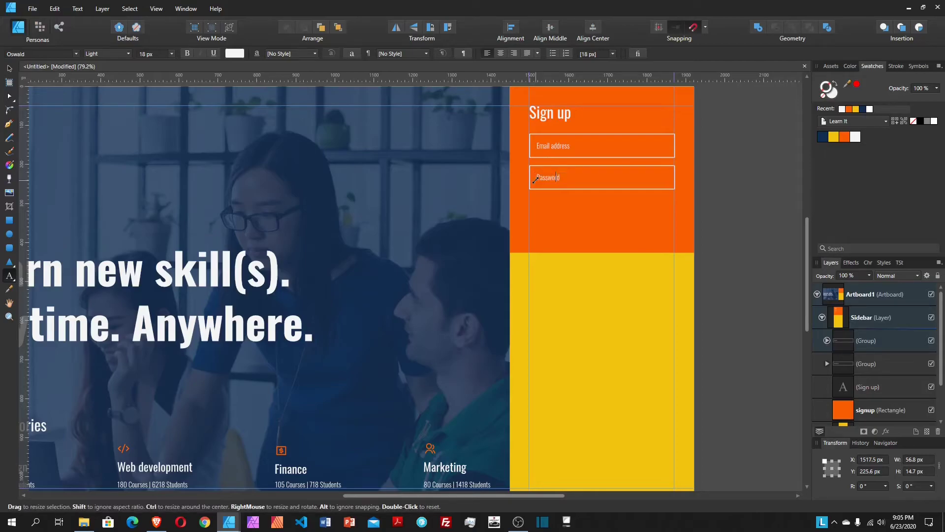
key("Home")
type("Create a secure p")
key("Delete")
key("Escape")
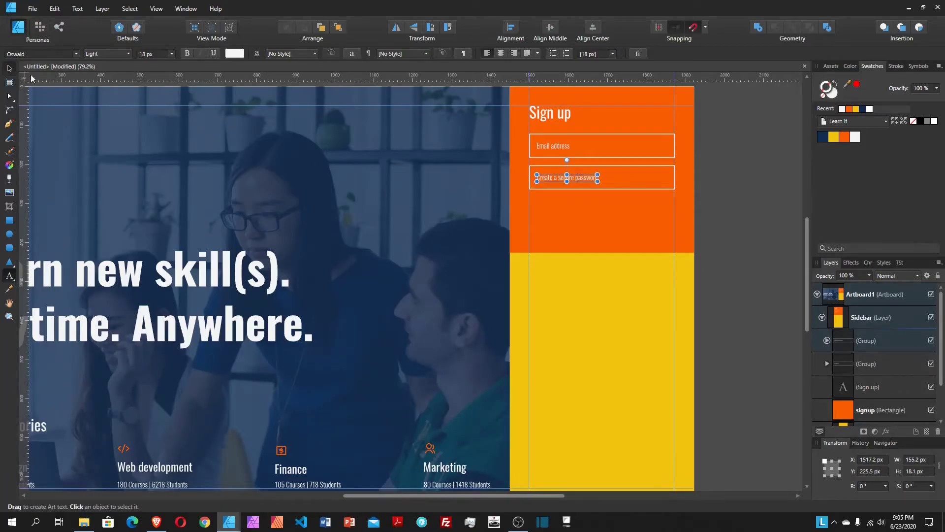
left_click(9, 69)
left_click(864, 344)
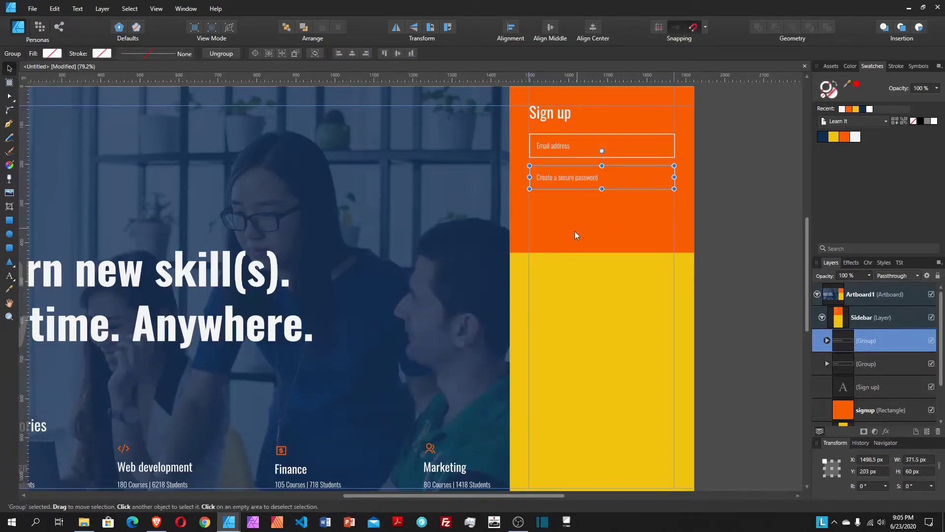
left_click(9, 221)
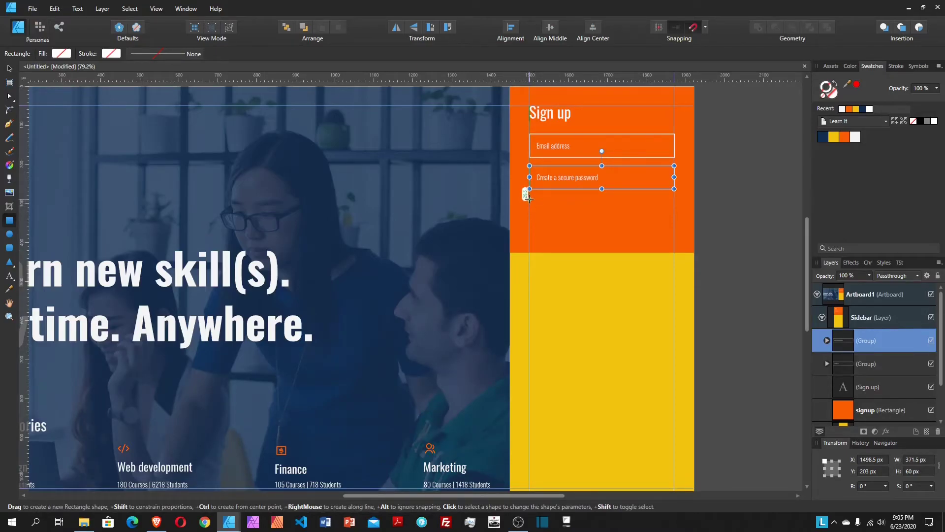
Step: Draw a 70 px tall navy button rectangle with no outline below the password field
left_click_drag(530, 197, 607, 225)
left_click_drag(603, 225, 603, 226)
left_click(919, 472)
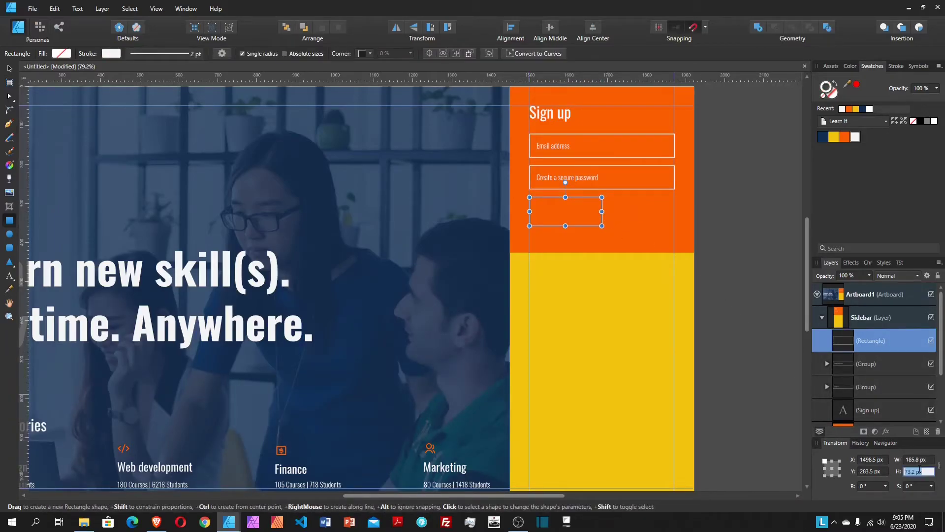
type("70")
key("Return")
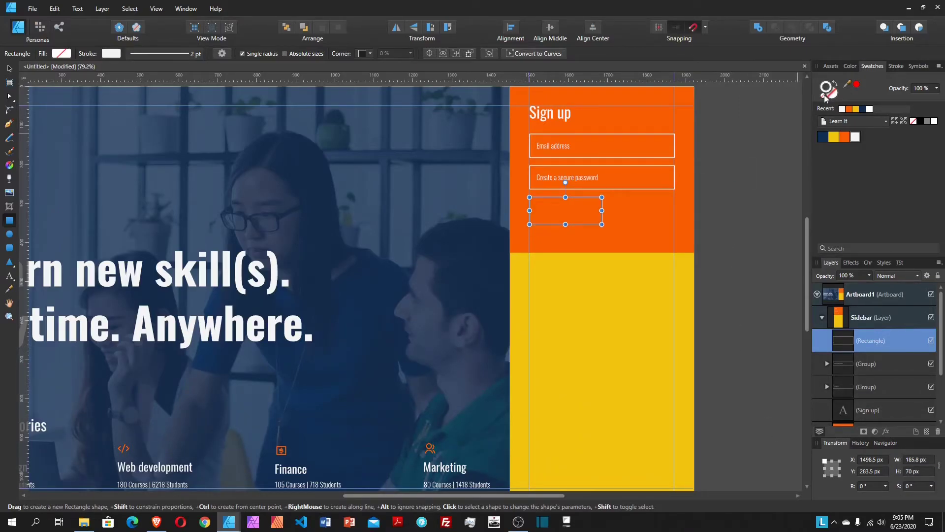
left_click(827, 98)
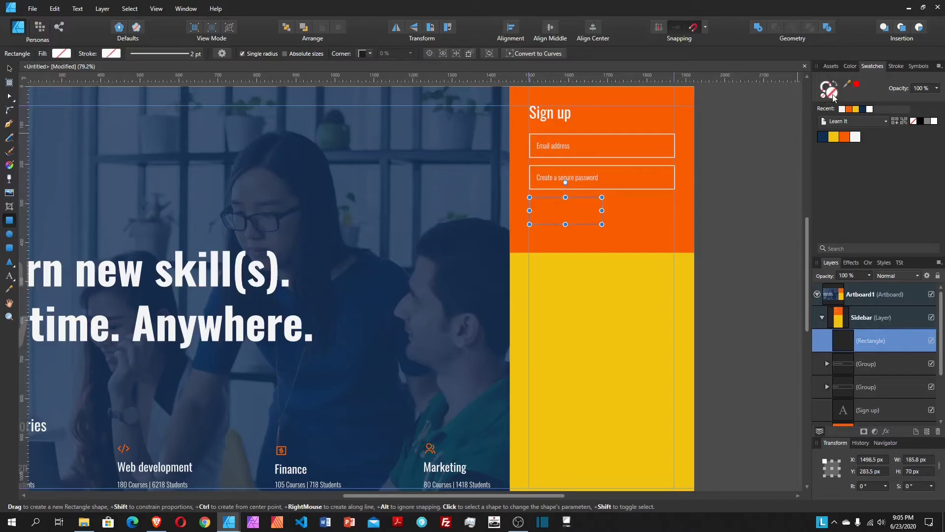
left_click(823, 137)
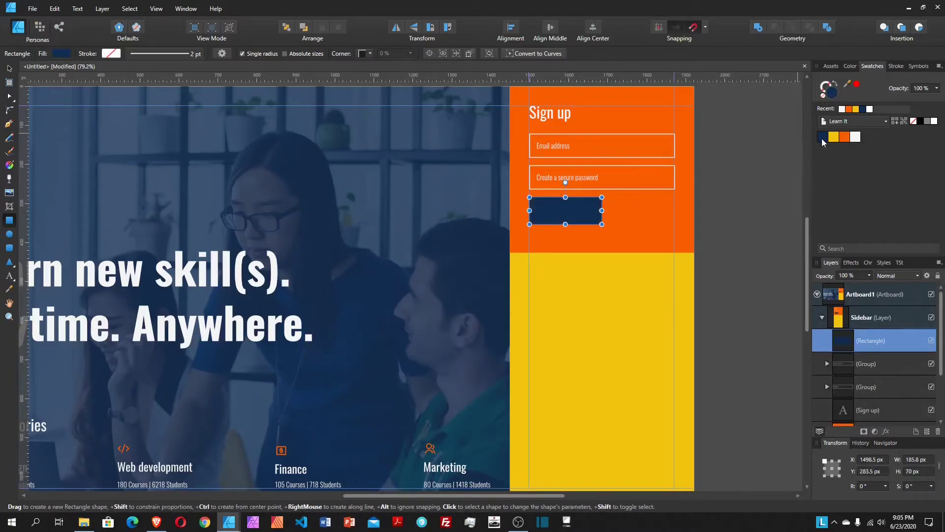
Step: Give the button 6 px rounded corners using absolute sizes
left_click(10, 69)
left_click(368, 53)
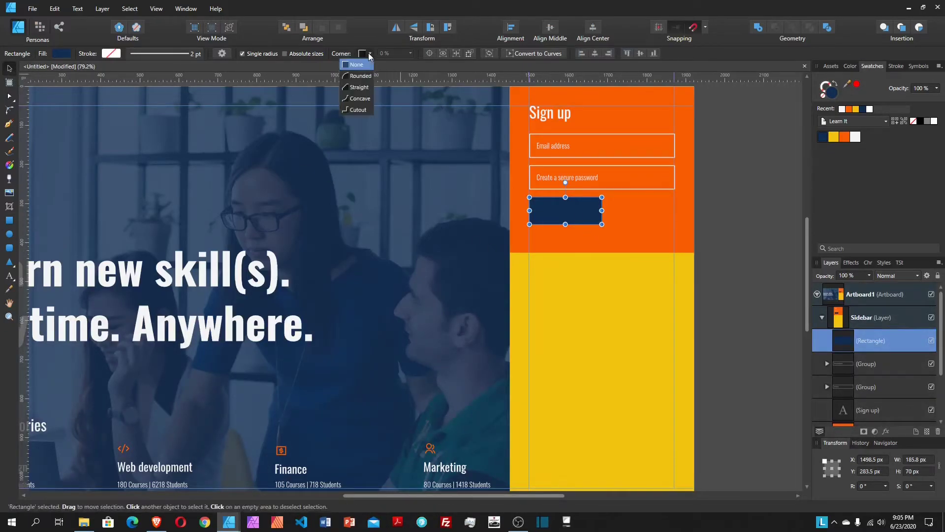
left_click(361, 76)
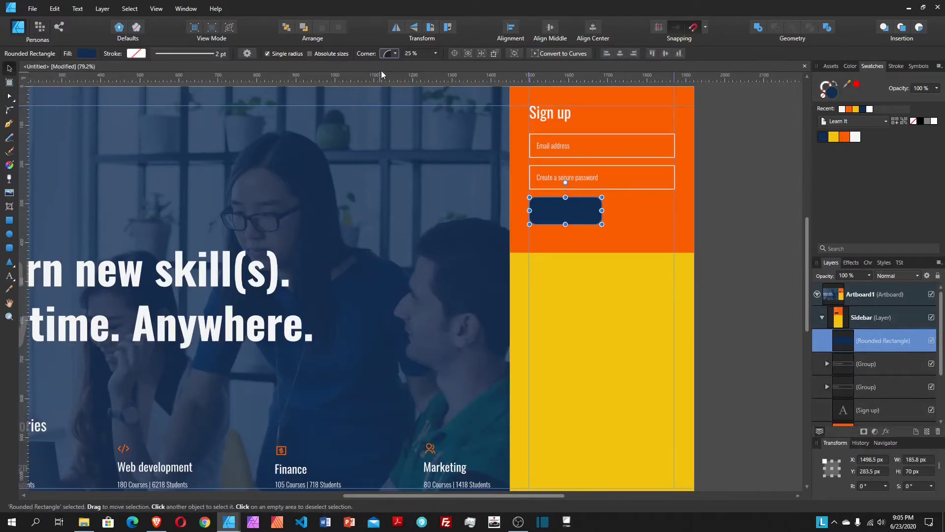
left_click(324, 55)
type("6")
left_click(9, 276)
Step: Add 'Sign up' text inside the navy button in Regular weight
left_click_drag(549, 210, 560, 228)
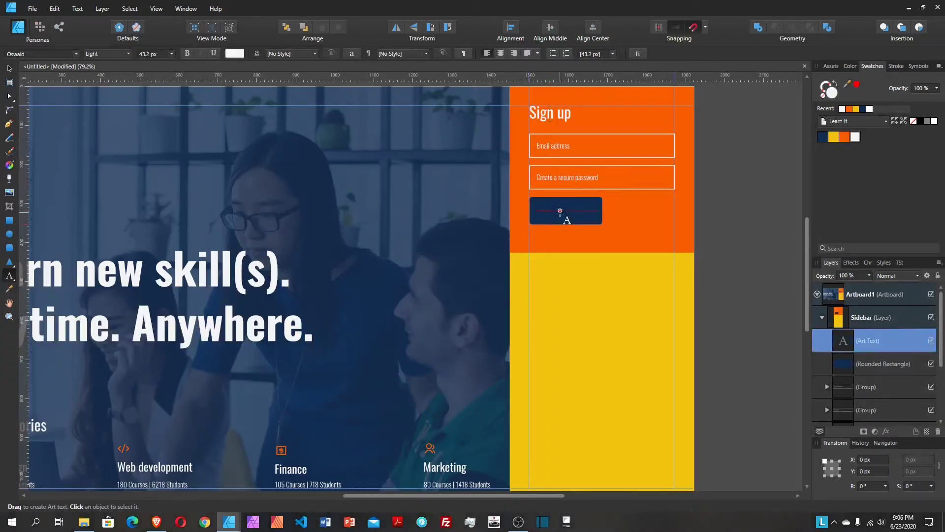
type("Sign up")
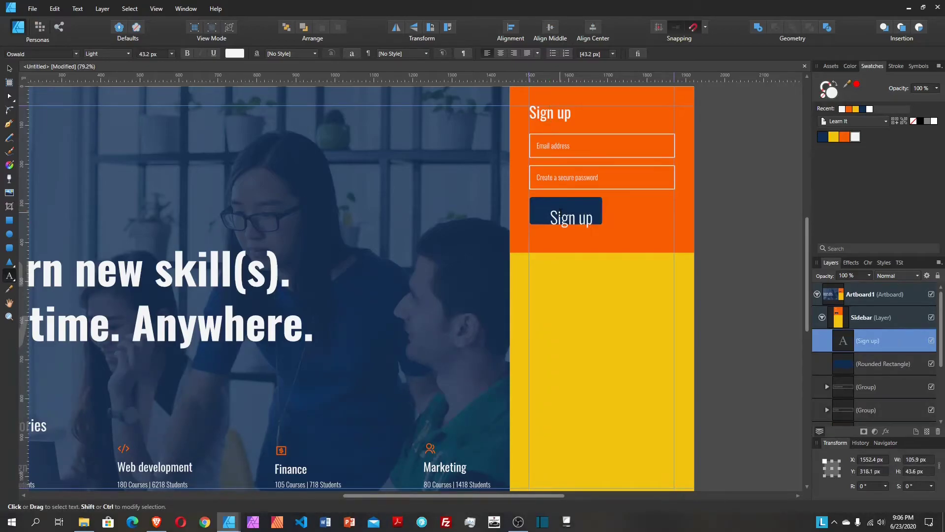
key("Escape")
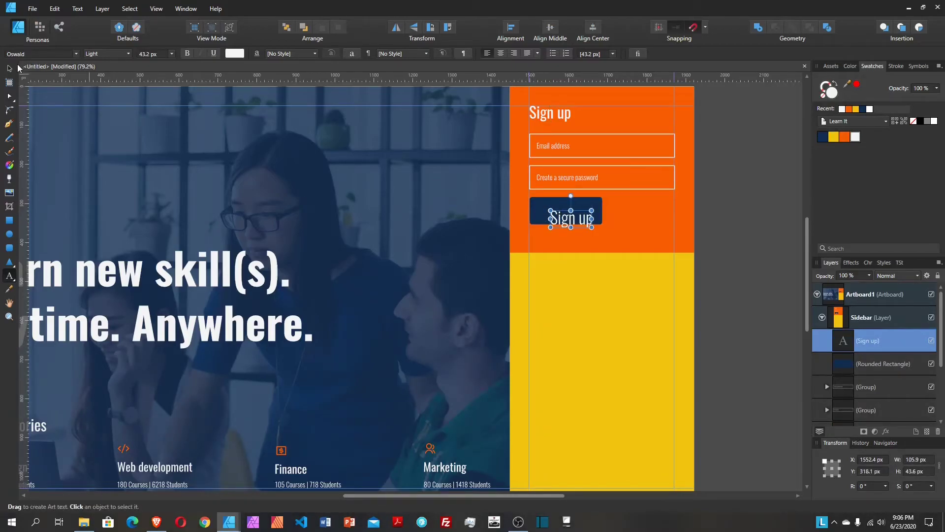
left_click(10, 68)
left_click_drag(583, 224, 577, 215)
left_click(106, 51)
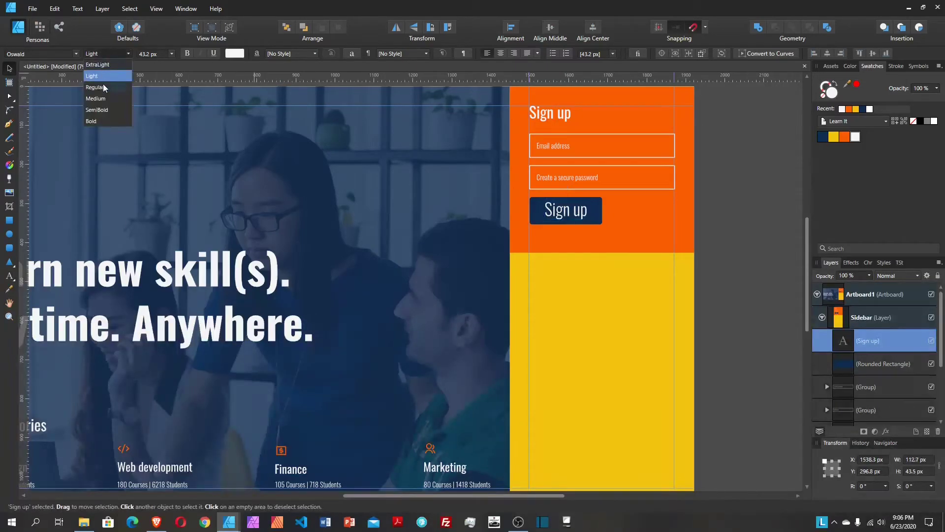
left_click(102, 86)
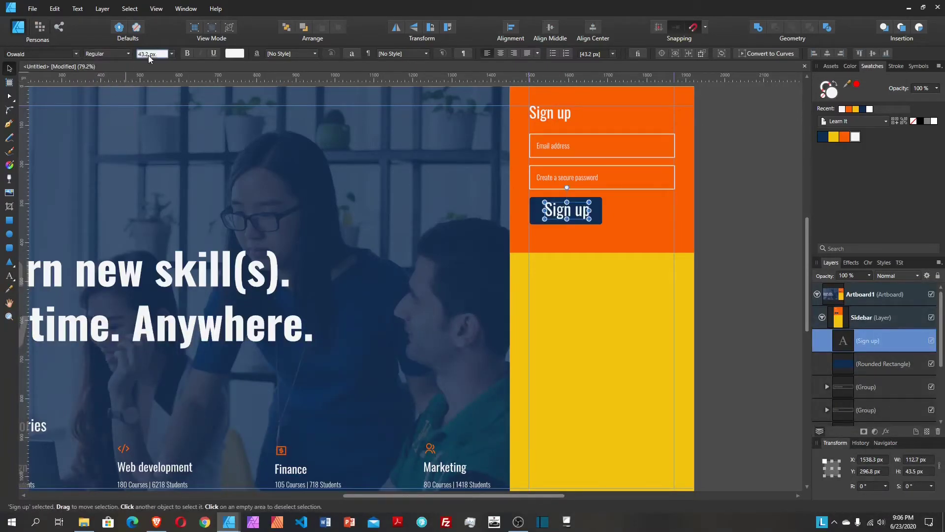
type("20")
key("Return")
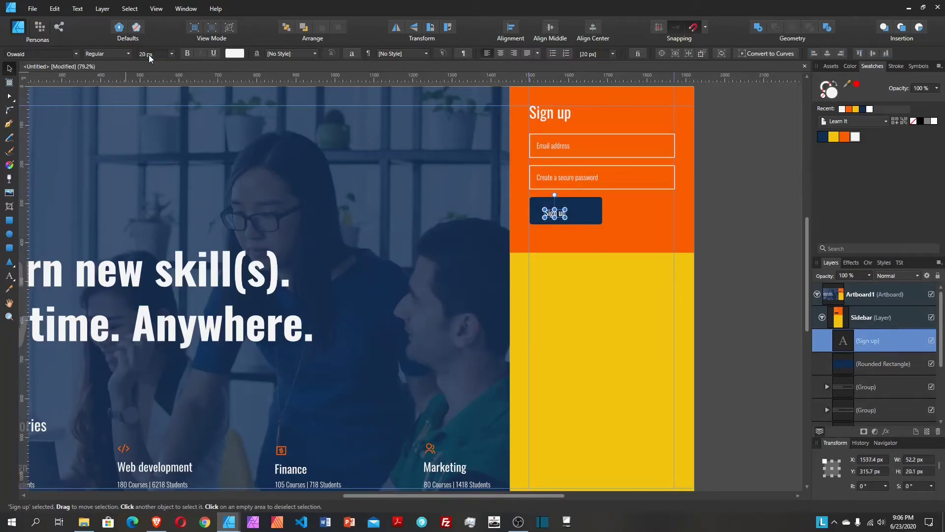
Step: Set the Sign up label to 22 px and centre it horizontally and vertically on the button
left_click(581, 219)
left_click(564, 210)
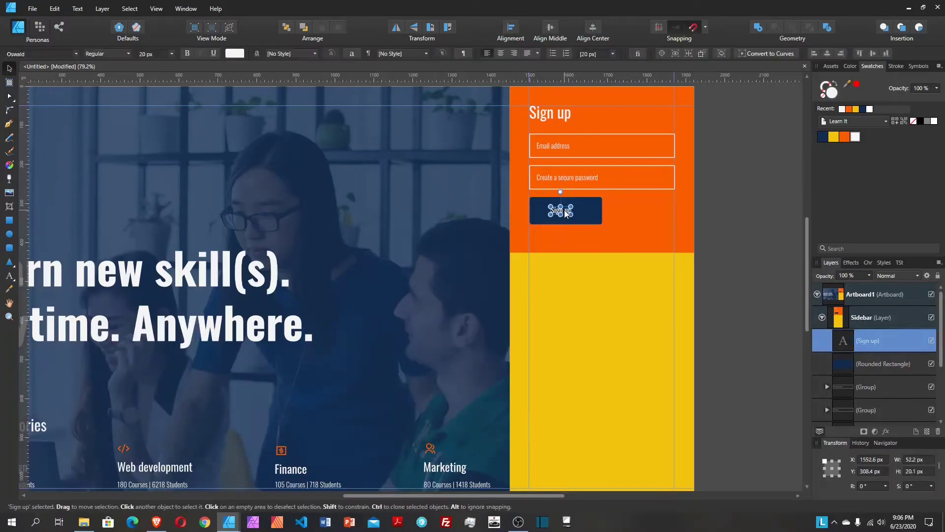
left_click(645, 229)
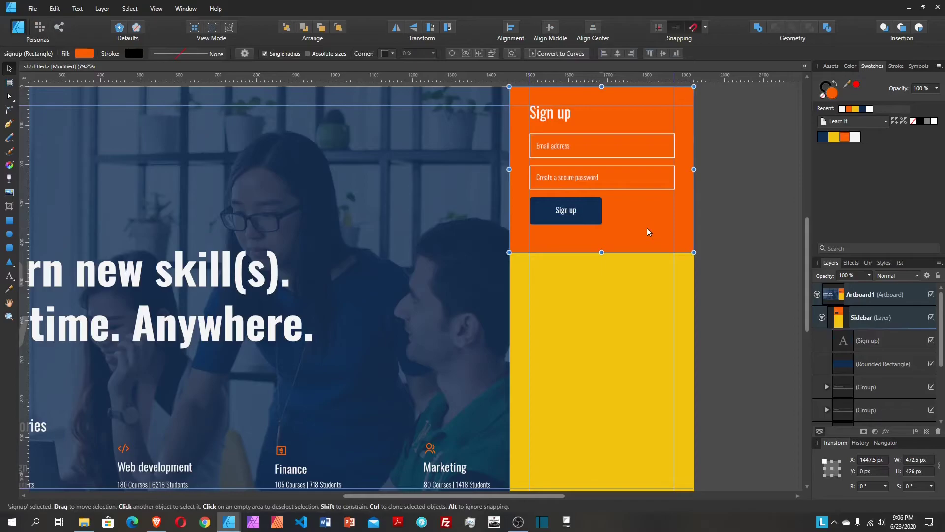
left_click(564, 210)
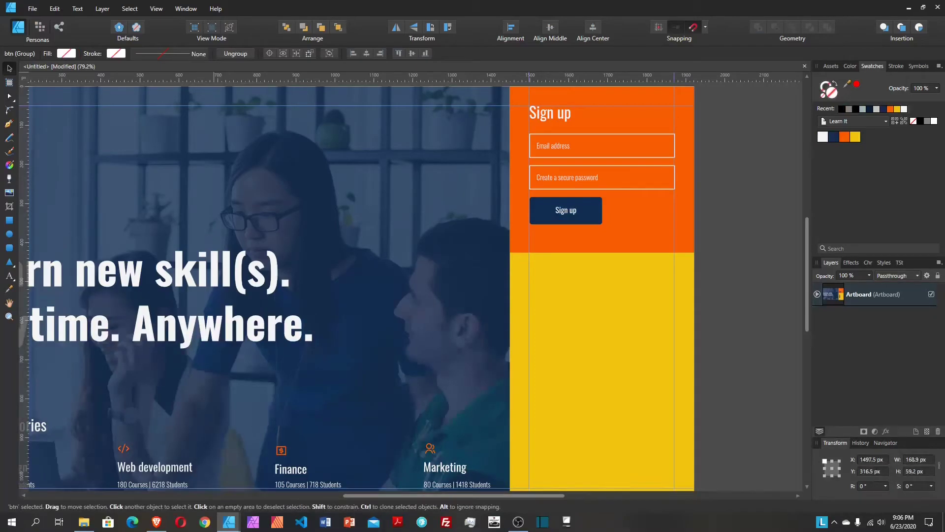
left_click(566, 210)
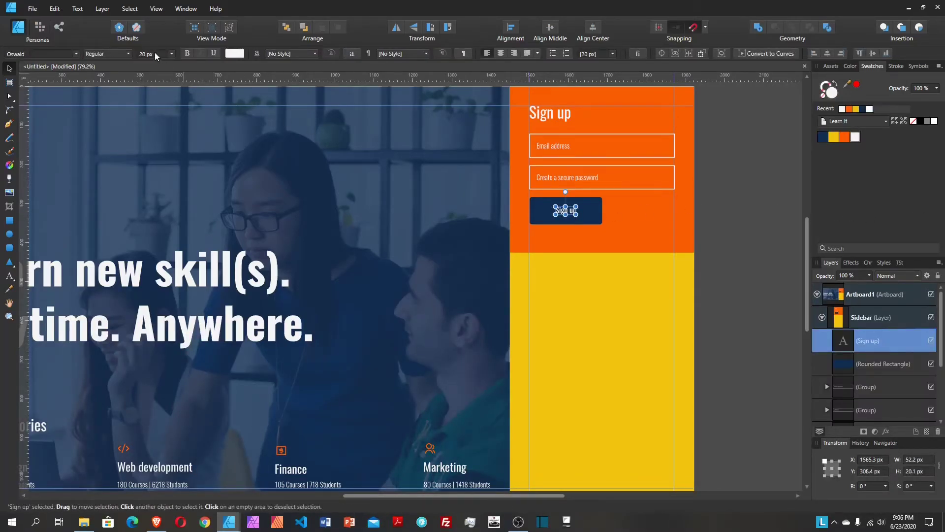
left_click(156, 54)
type("22")
key("Return")
left_click(587, 211, "shift")
left_click(597, 23)
left_click(548, 26)
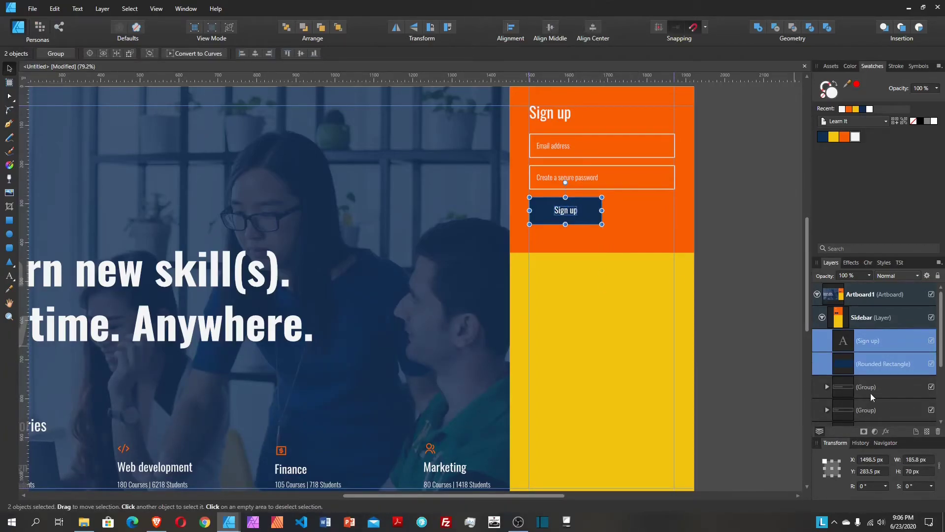
Step: Group the Sign up text with its button, then group all form layers and the orange panel as 'signup'
key("ctrl+g")
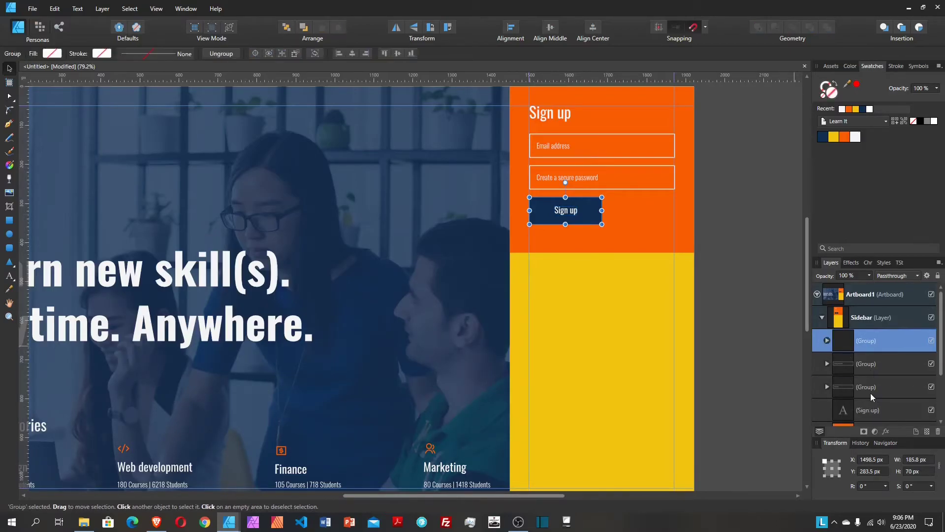
left_click(602, 345)
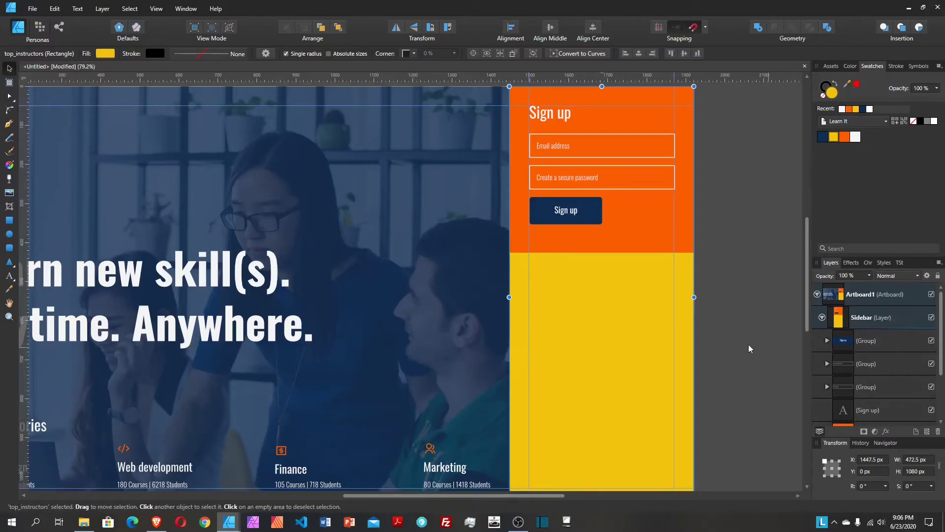
scroll(644, 336, "down", 1)
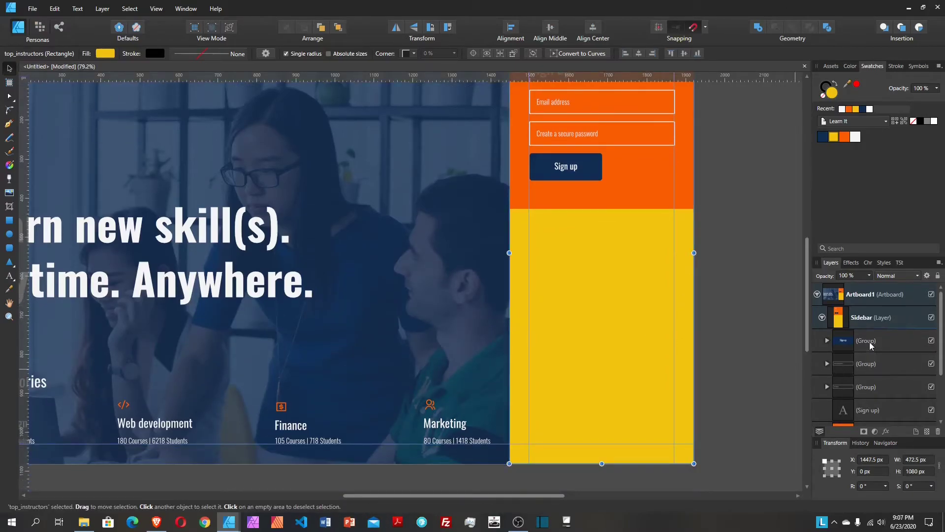
left_click(869, 342)
scroll(869, 355, "down", 2)
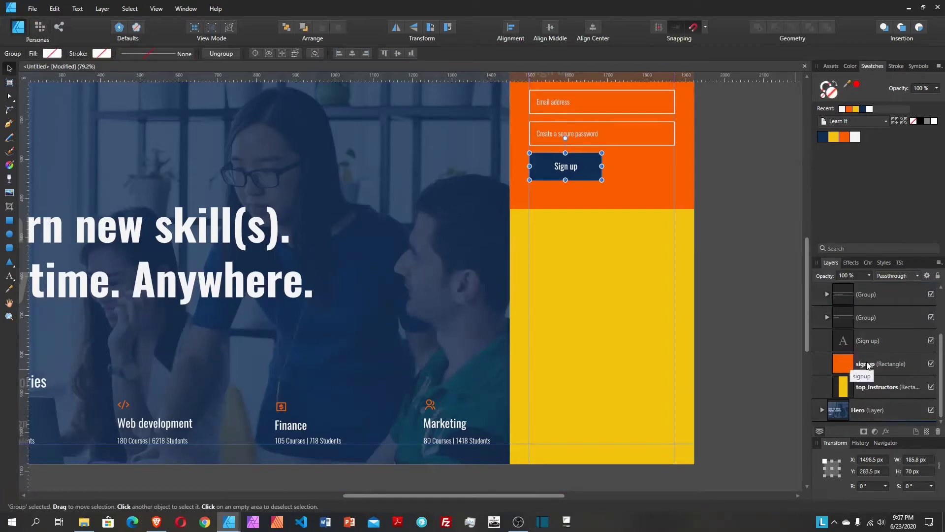
left_click(868, 364, "shift")
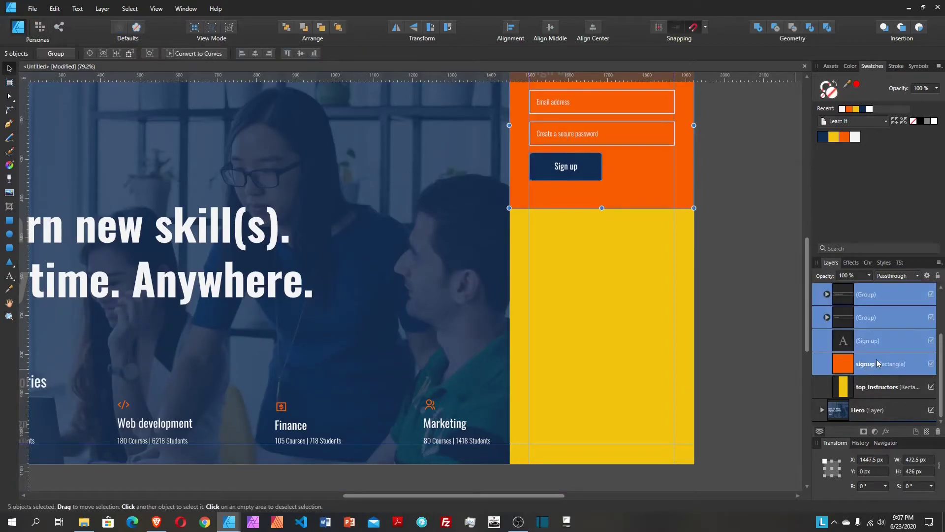
key("ctrl+g")
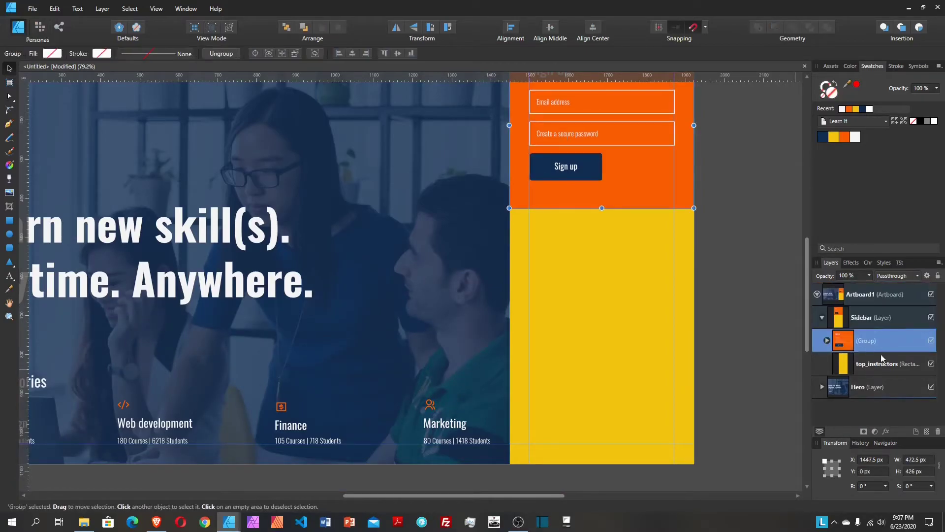
double_click(879, 340)
type("sig")
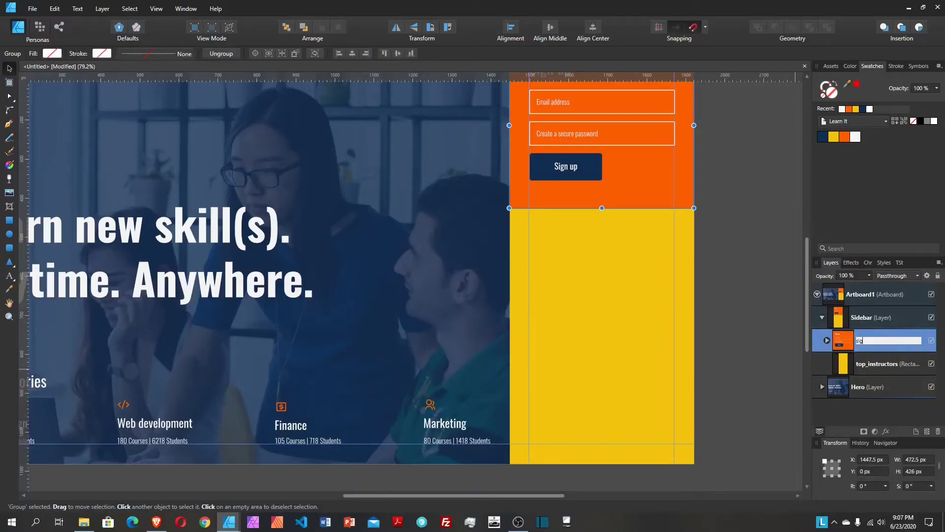
type("nup")
key("Return")
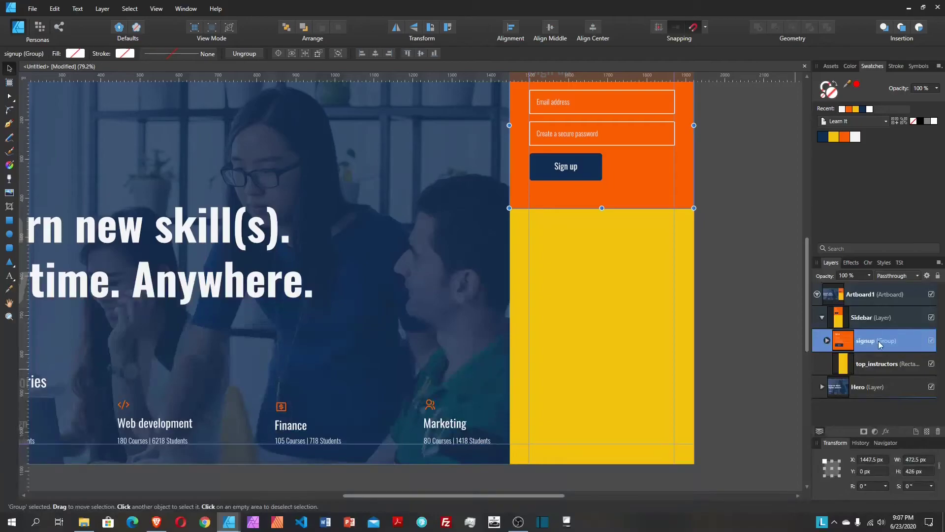
Step: Paste a copy of the Sign up heading above the yellow panel and move it to the panel's top
left_click(880, 364)
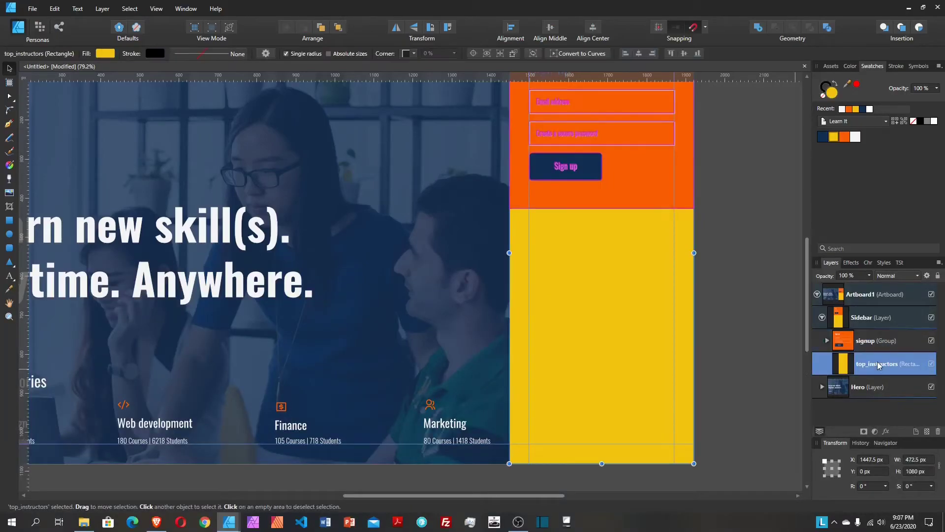
scroll(690, 308, "up", 3)
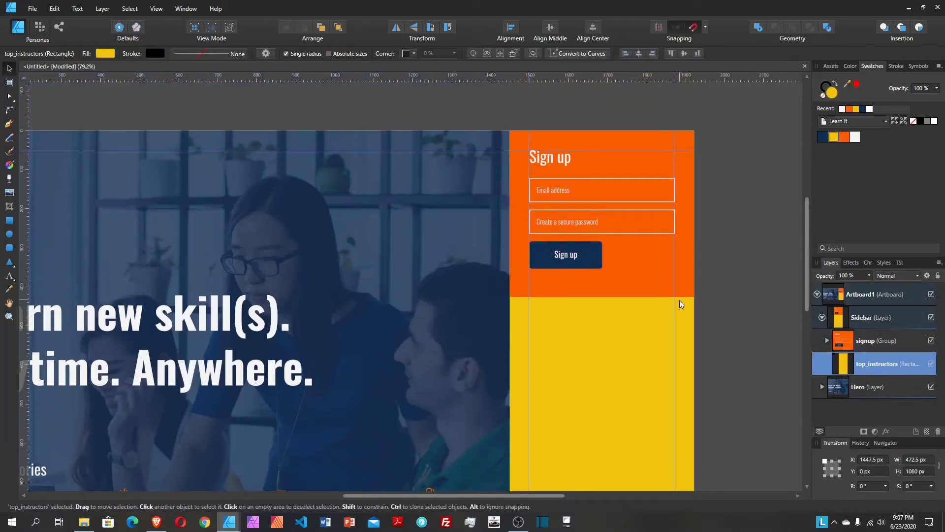
left_click(551, 160)
double_click(551, 161)
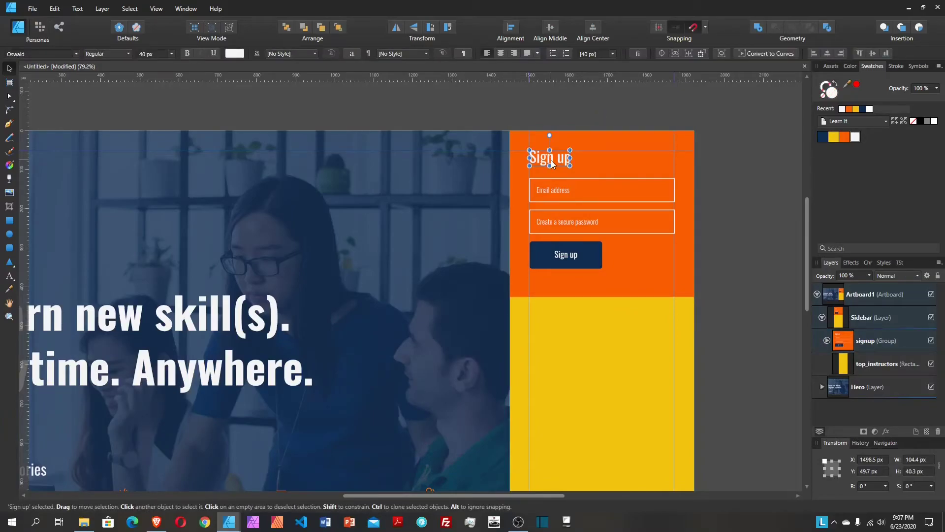
left_click(572, 330)
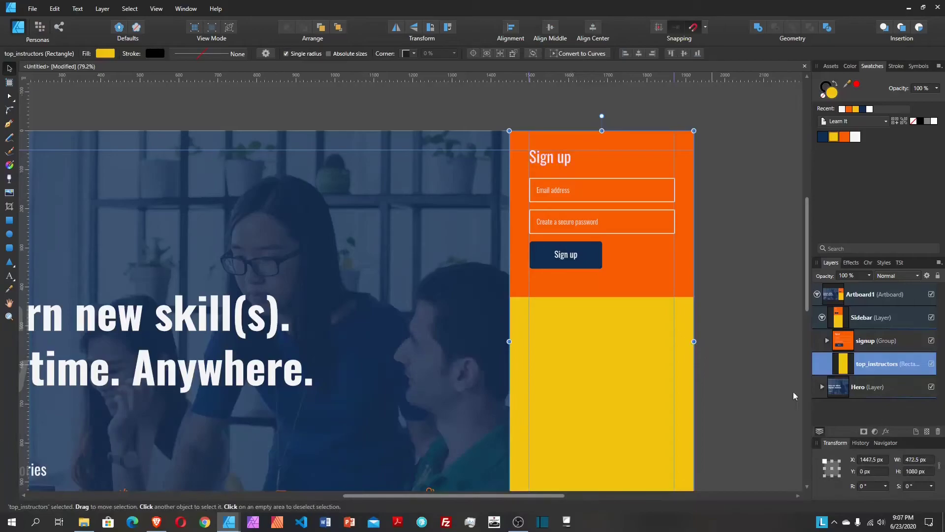
key("ctrl+v")
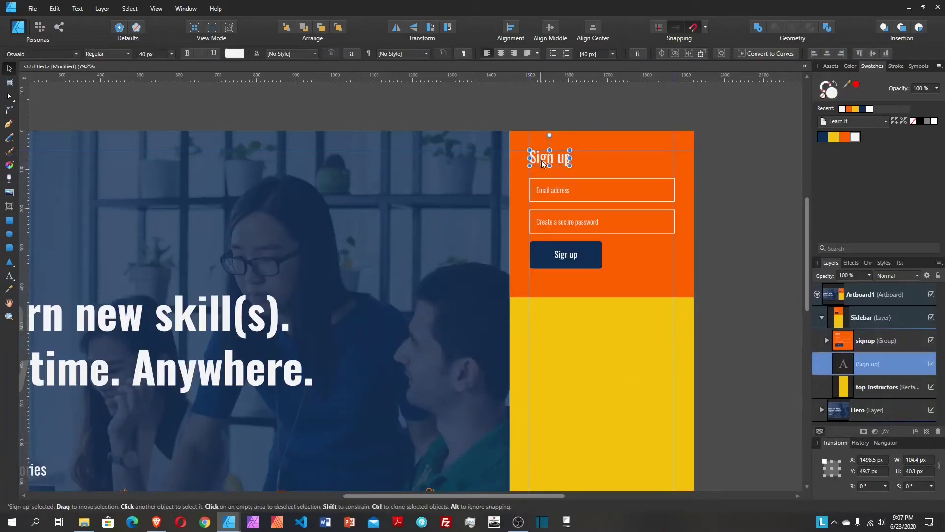
left_click_drag(550, 163, 549, 310)
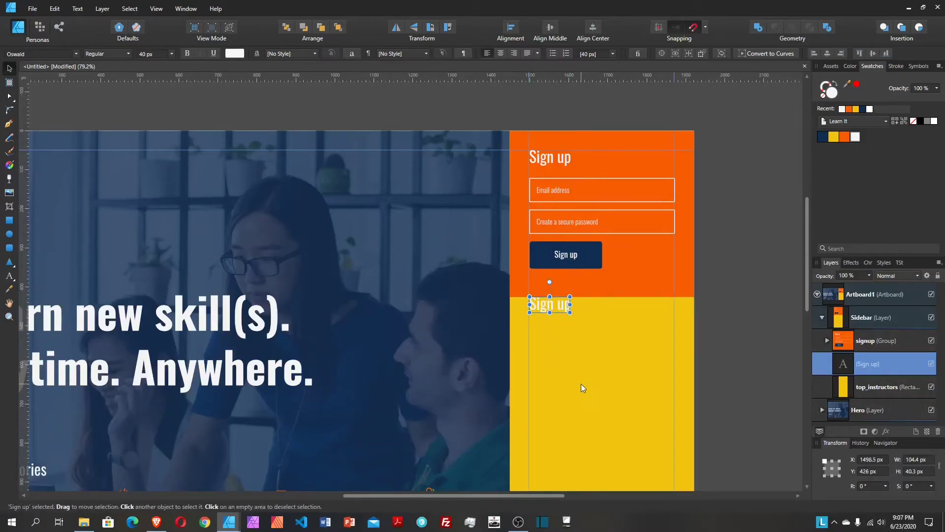
key("shift+Down")
key("shift+Down")
key("shift+Down")
key("shift+Down")
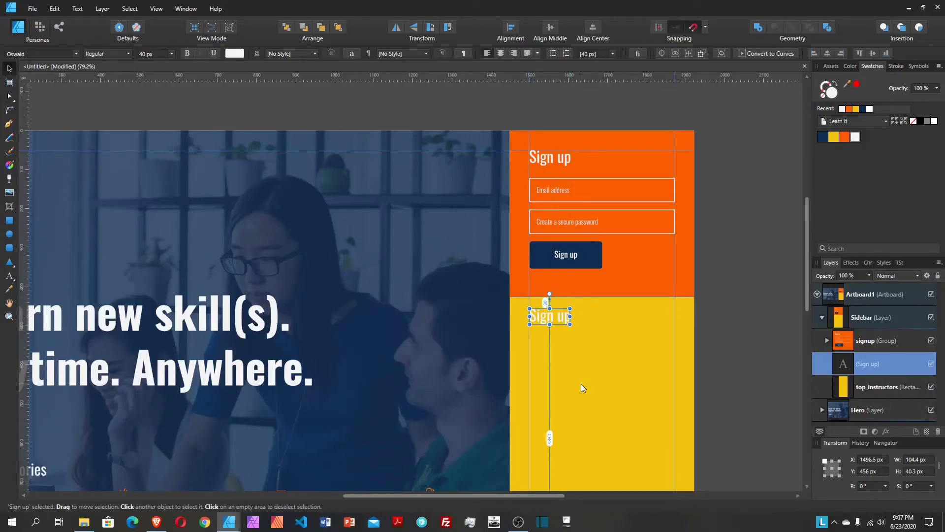
key("shift+Down")
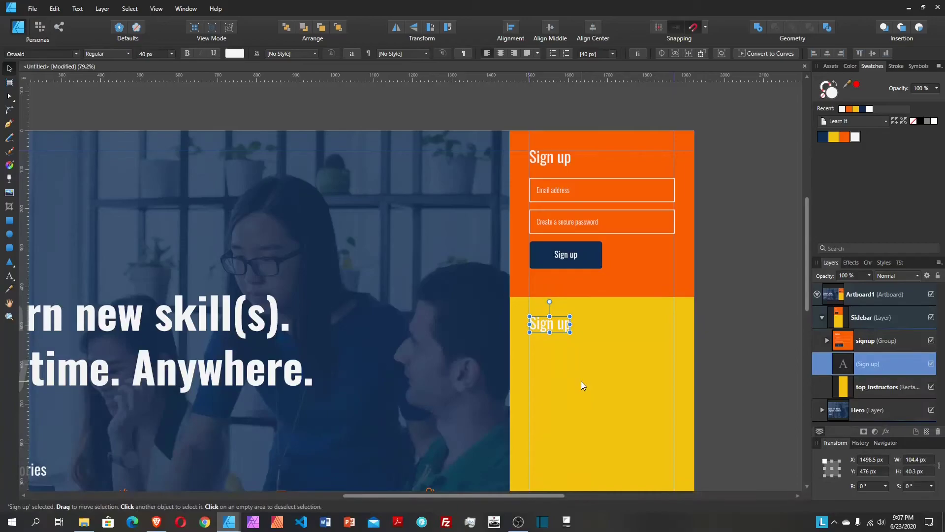
Step: Retype the copied heading as 'Top instructors'
double_click(547, 326)
type("T")
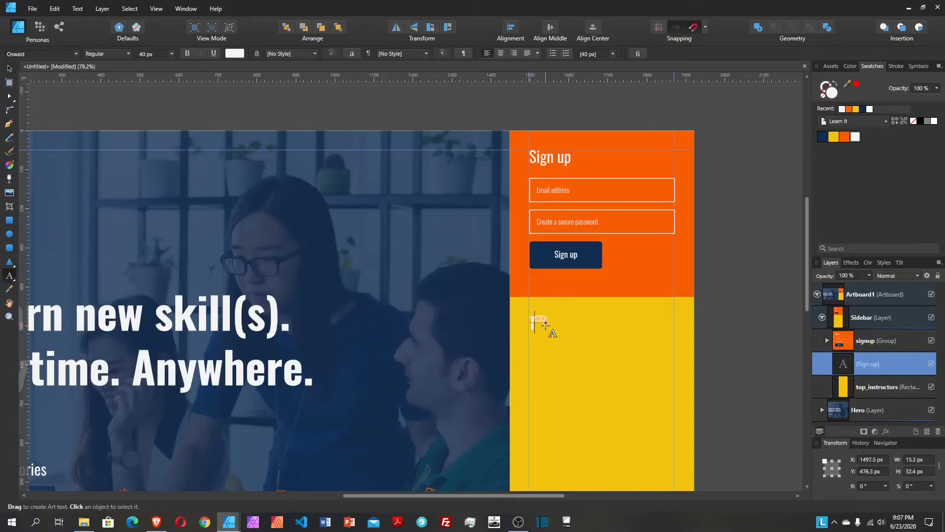
type("op instr")
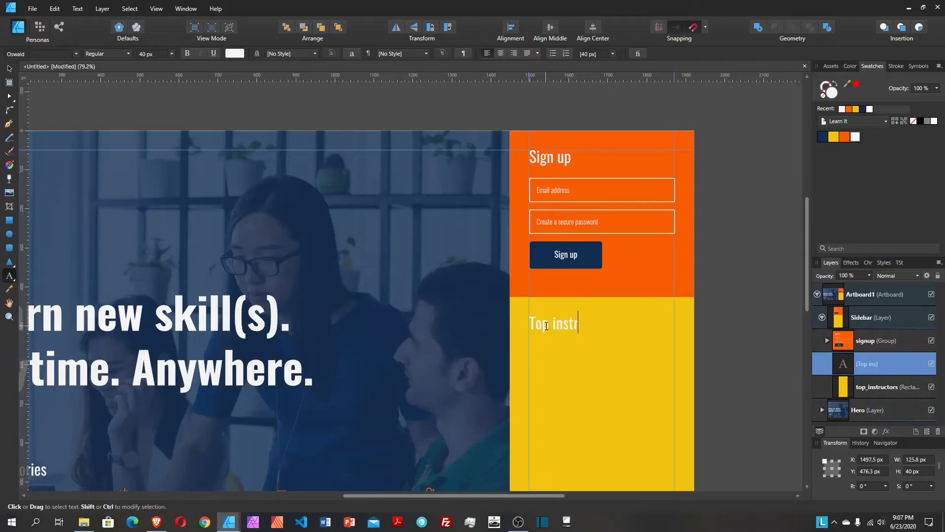
type("uctore")
key("BackSpace")
type("s")
key("Escape")
scroll(590, 315, "down", 2)
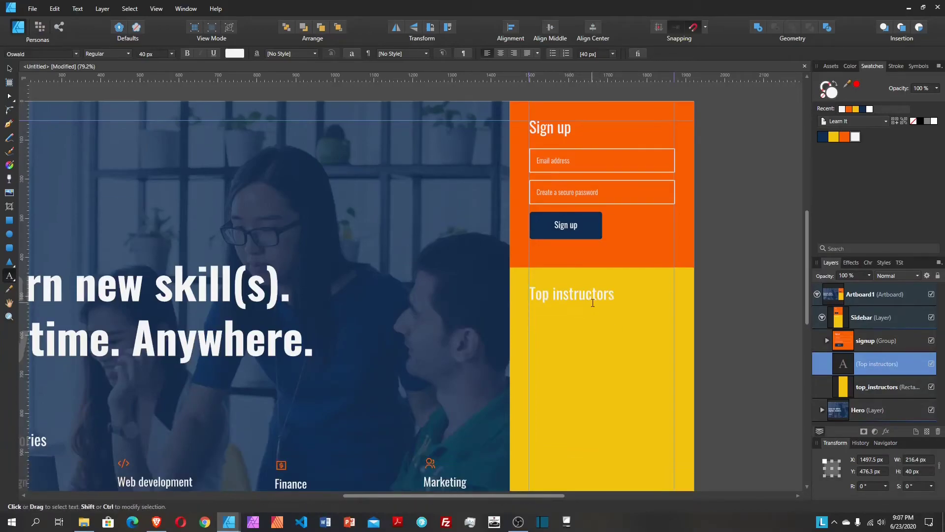
left_click(592, 303)
key("v")
scroll(441, 250, "down", 2)
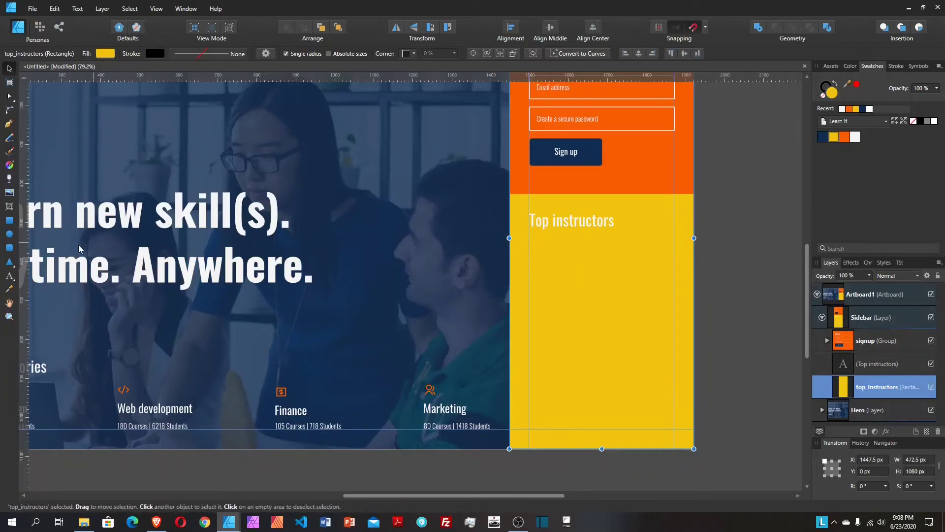
Step: Draw a rectangle below the Top instructors heading and size it to 100 × 100 px
left_click(10, 223)
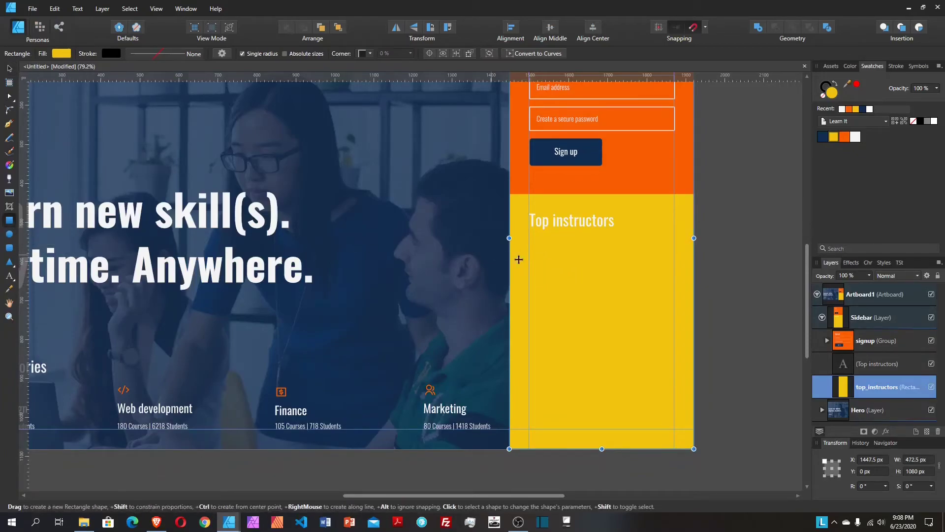
left_click_drag(530, 238, 576, 273)
left_click(919, 460)
type("100")
key("Return")
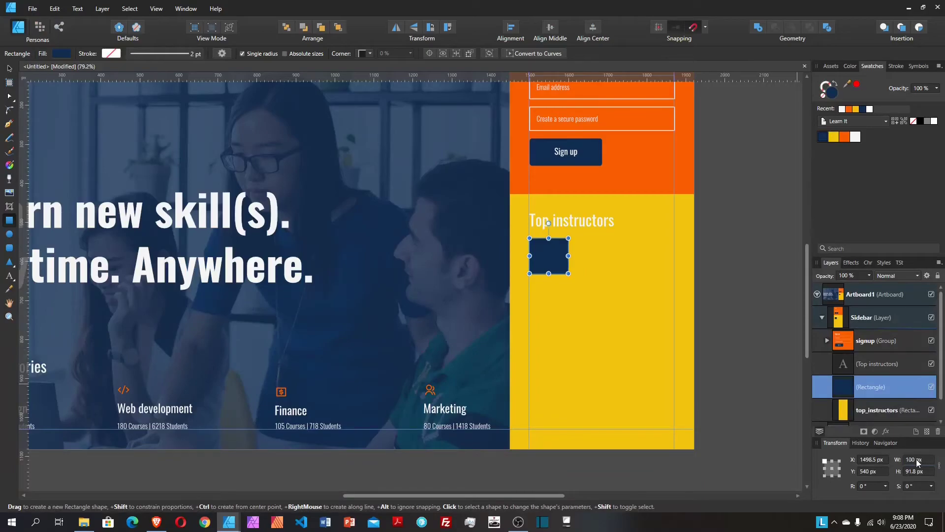
left_click(929, 471)
type("100")
key("Return")
Step: Give the square rounded corners with a 6 px radius
left_click(365, 52)
left_click(367, 79)
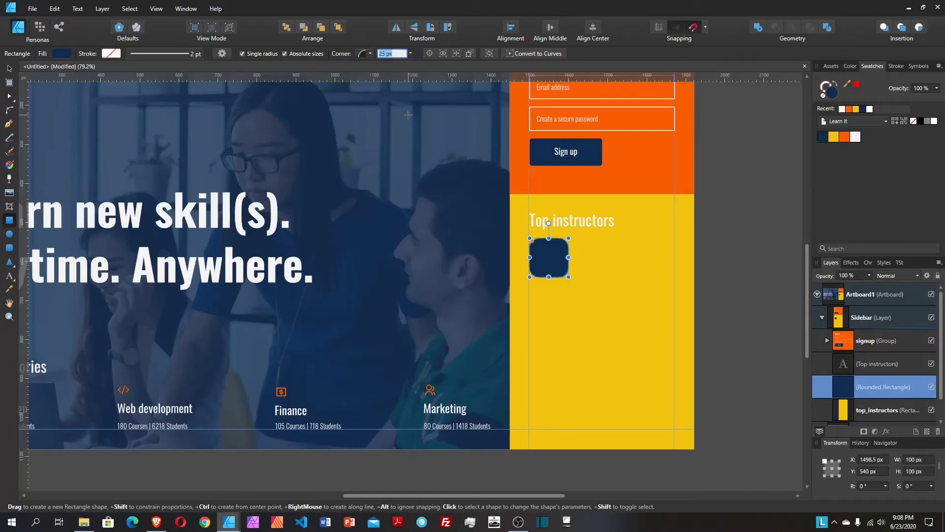
type("6")
key("Return")
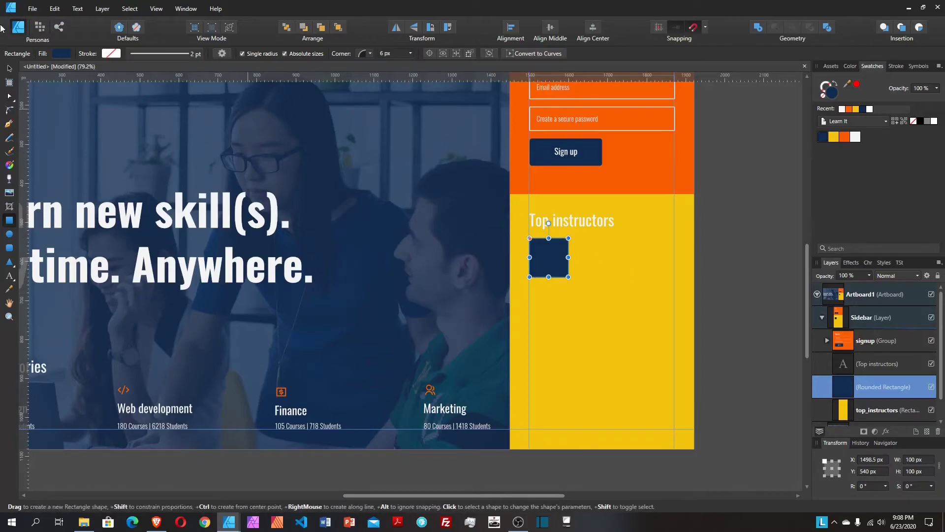
left_click(9, 69)
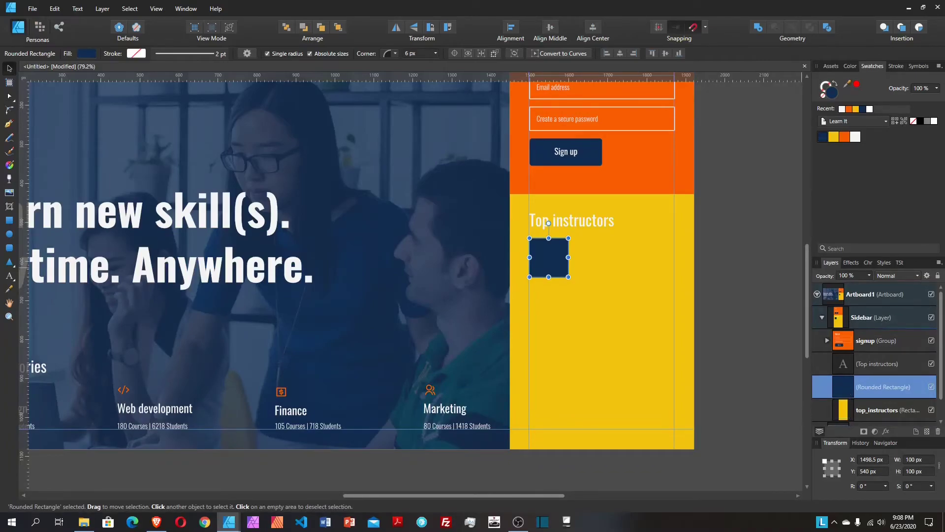
Step: With Insert inside selection on, place the woman's portrait photo inside the rounded square
left_click(920, 28)
left_click(10, 194)
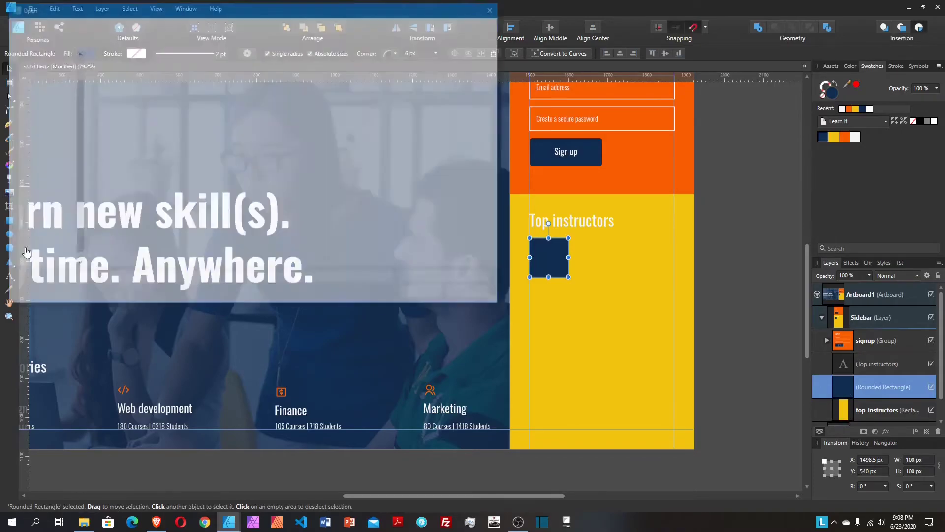
left_click(175, 82)
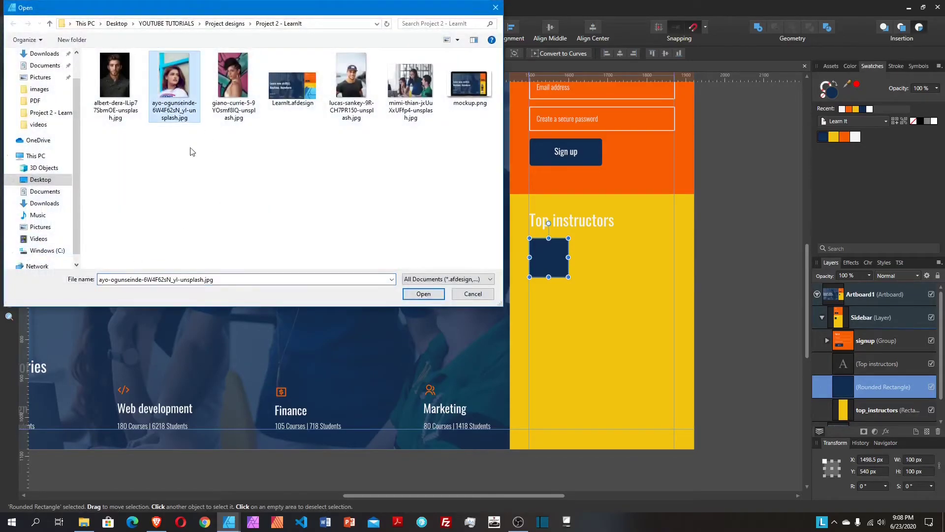
left_click(424, 293)
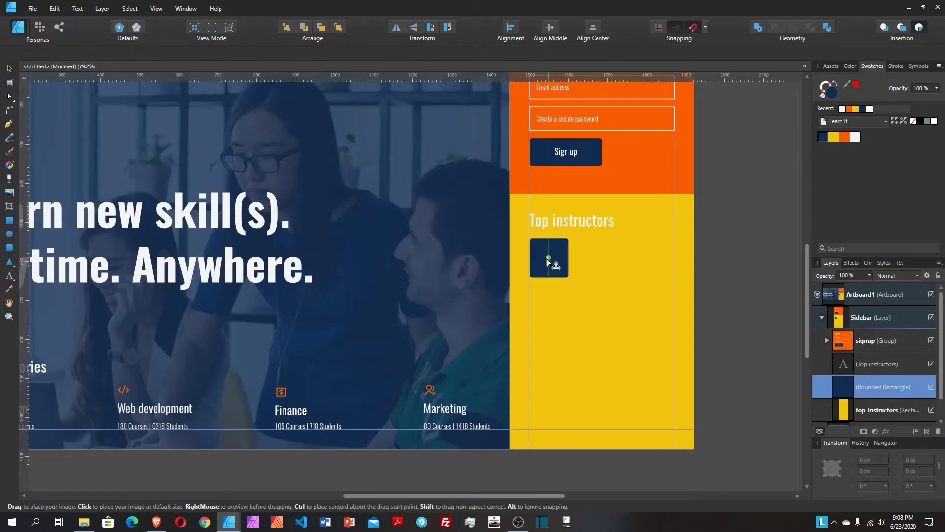
left_click(548, 259)
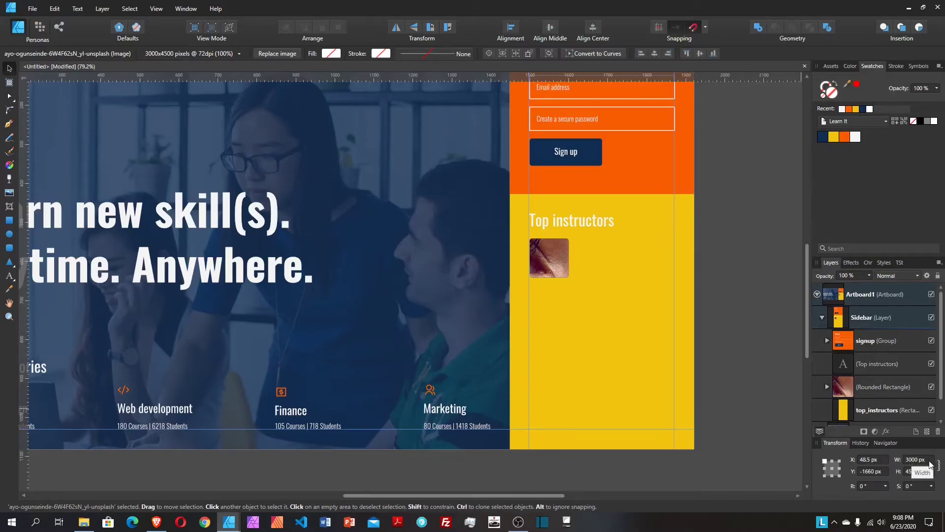
Step: Resize the photo to 200 px high around its centre and position it so her face shows
left_click(931, 472)
type("200")
left_click(832, 468)
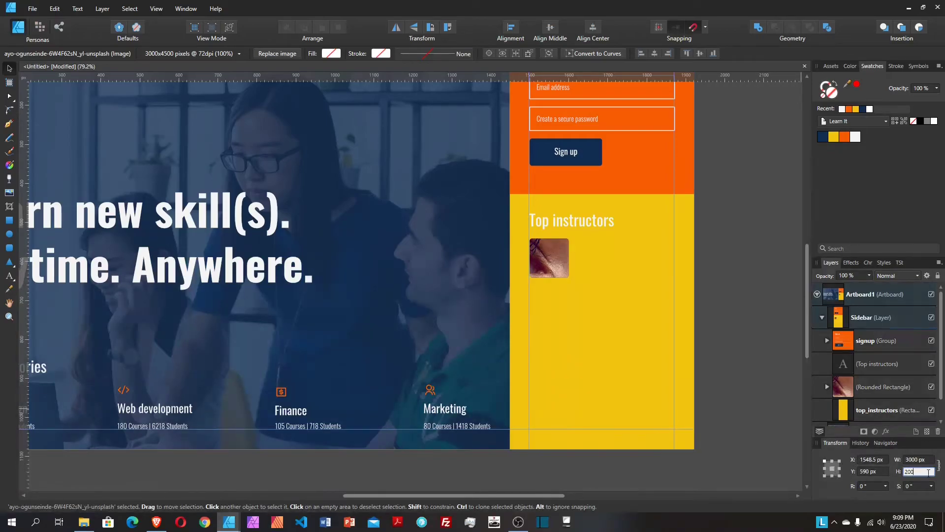
key("Return")
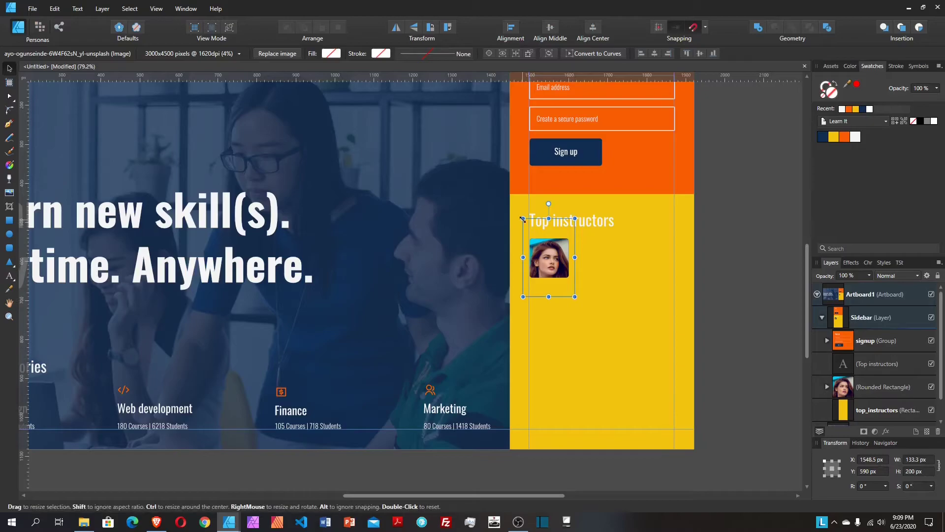
left_click_drag(523, 218, 529, 228)
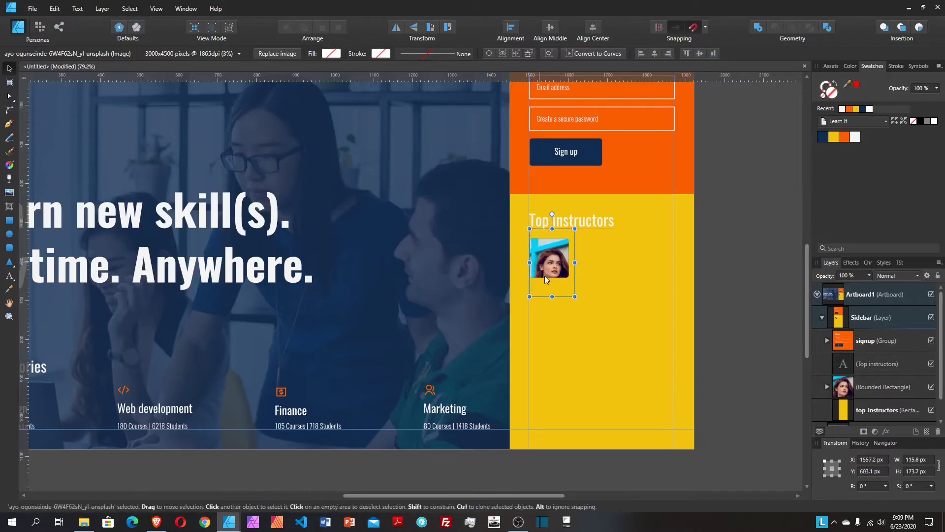
left_click_drag(553, 289, 547, 284)
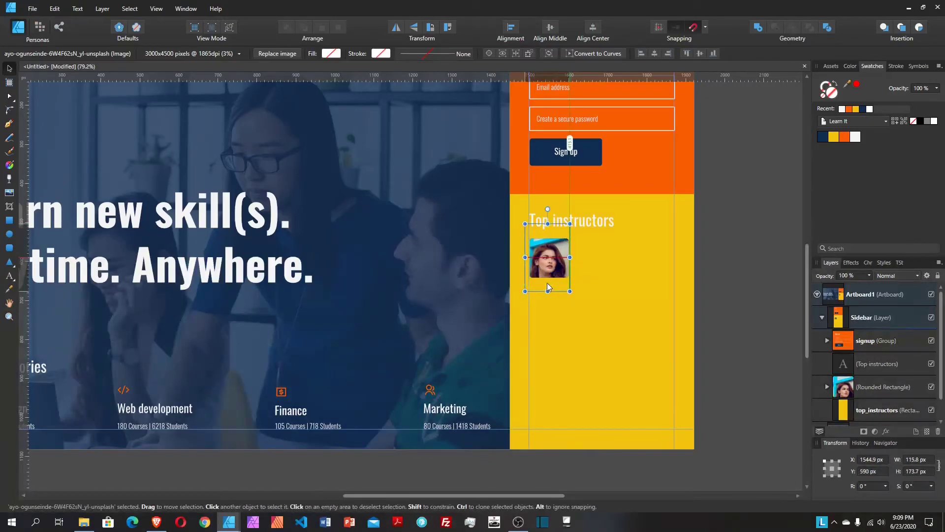
left_click_drag(547, 284, 549, 284)
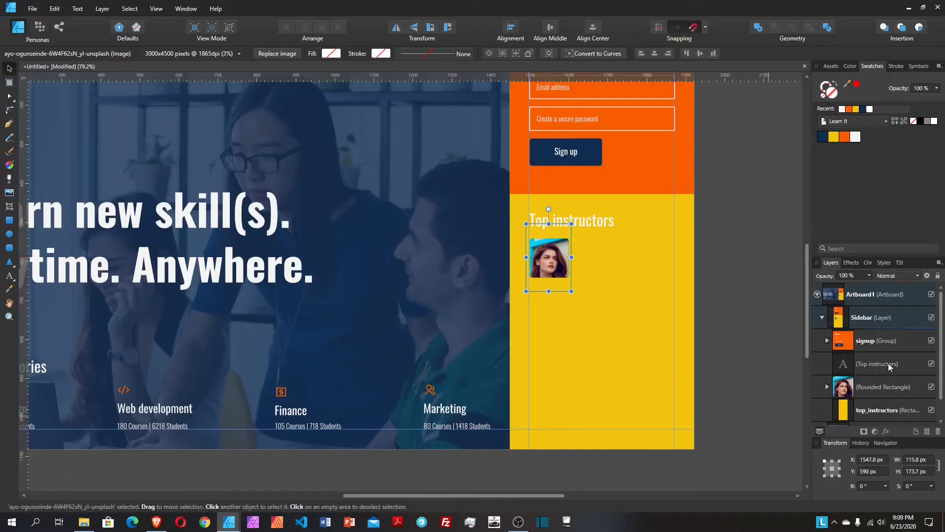
left_click(889, 397)
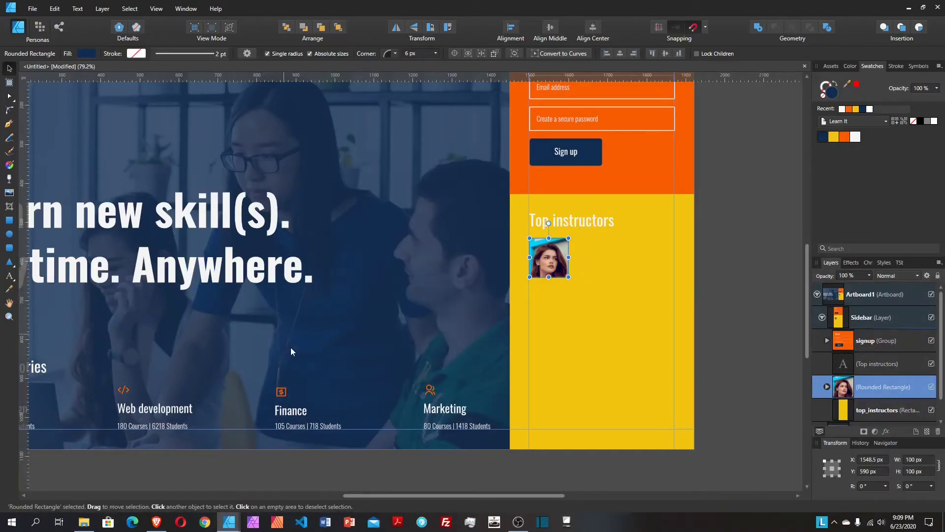
Step: Paste a copy of the Web development label and place it beside the portrait photo
left_click(167, 410)
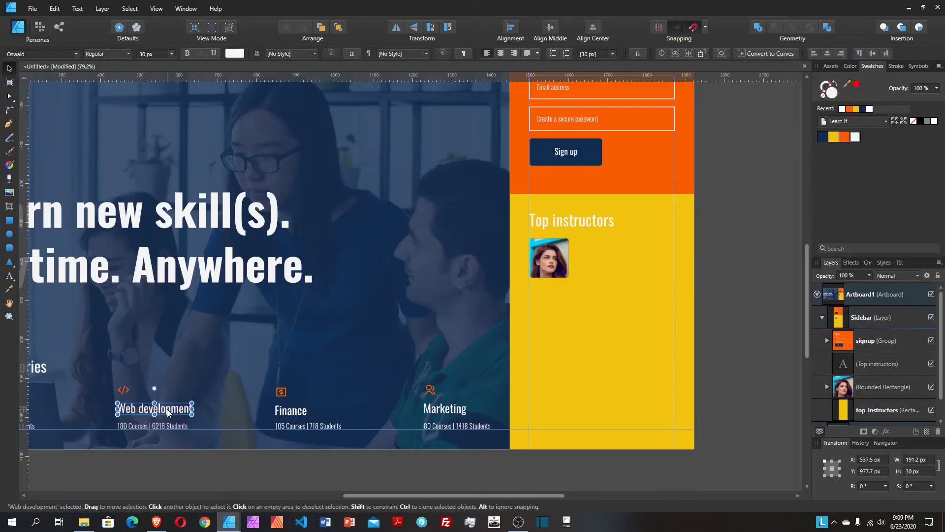
left_click(559, 263)
key("ctrl+v")
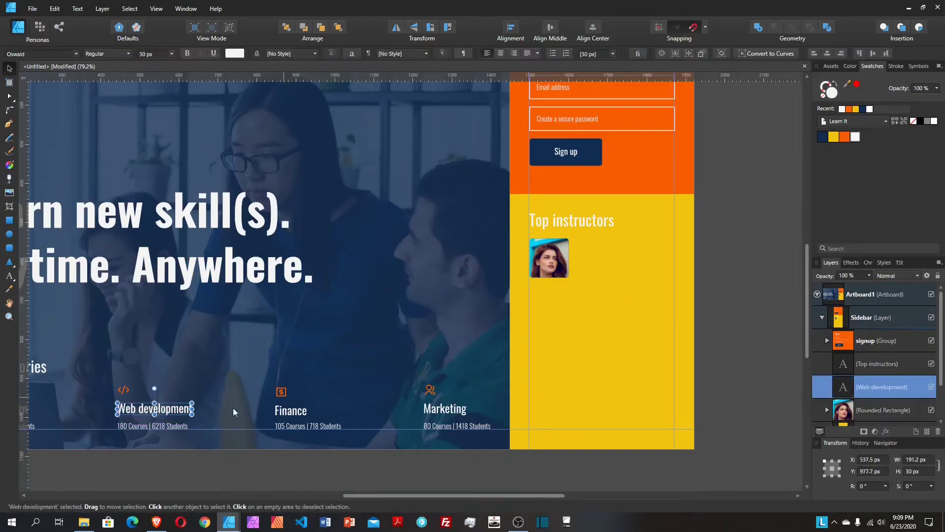
left_click_drag(148, 409, 601, 244)
key("shift+Right")
key("shift+Right")
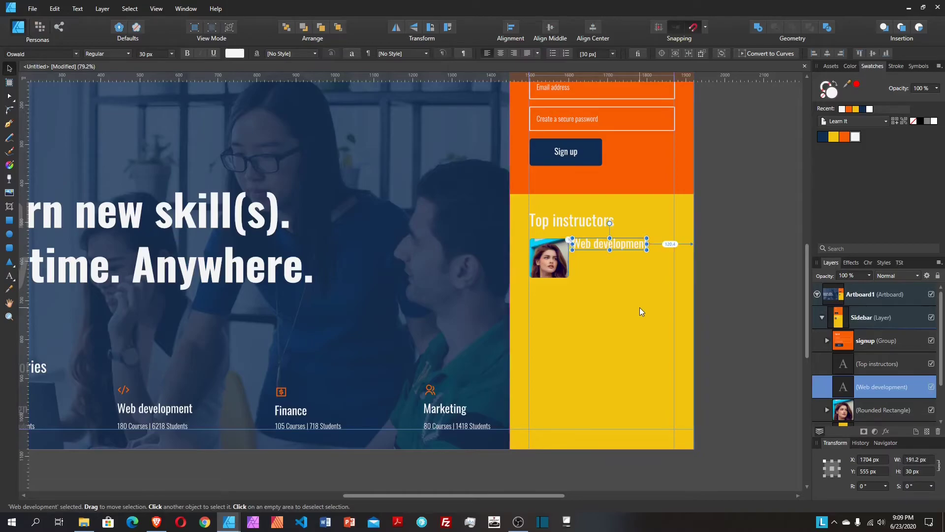
Step: Retype the copied label as the instructor's full name
double_click(636, 245)
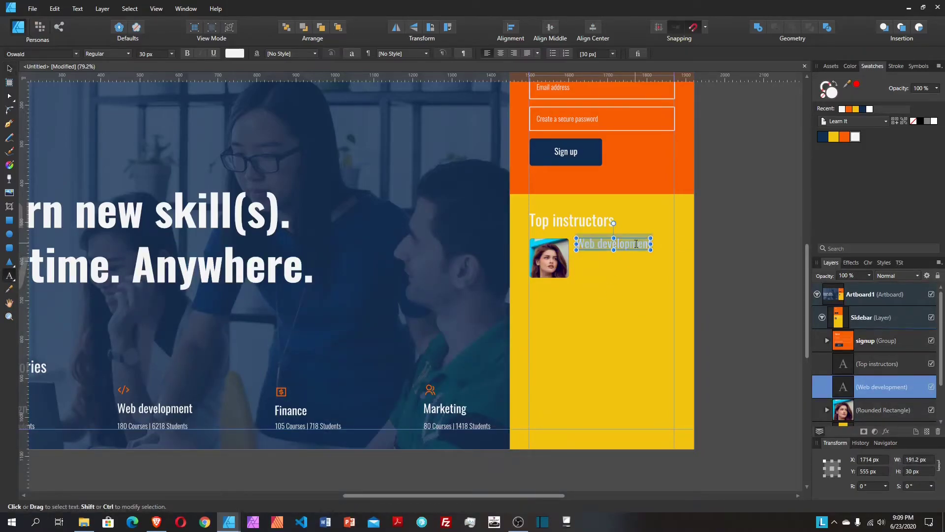
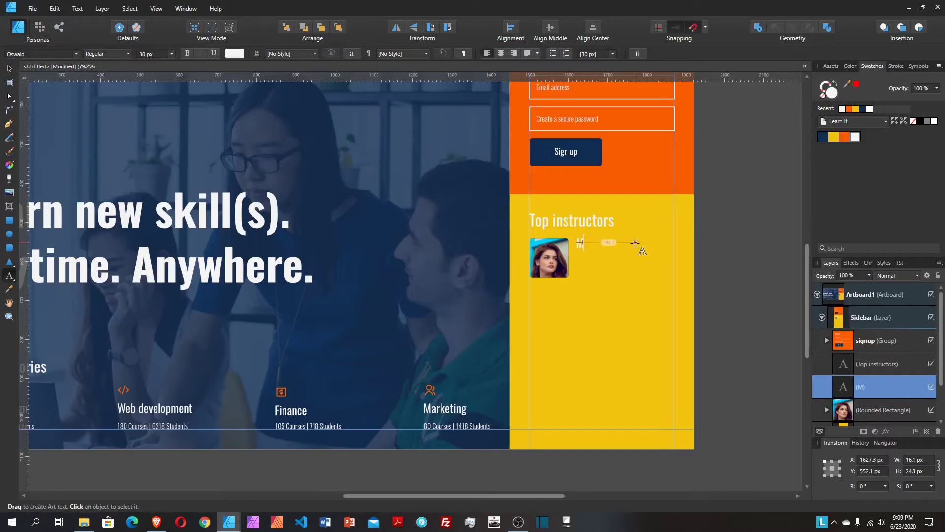
key("Escape")
key("Escape")
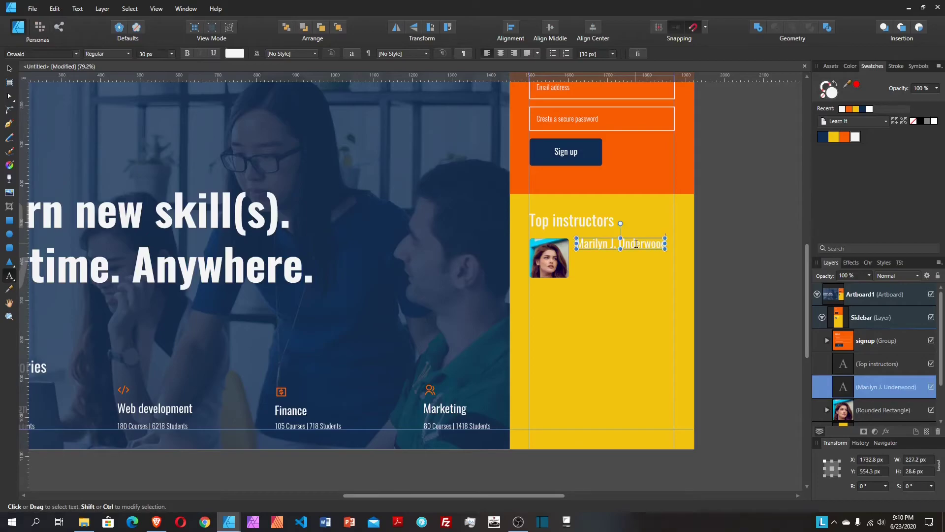
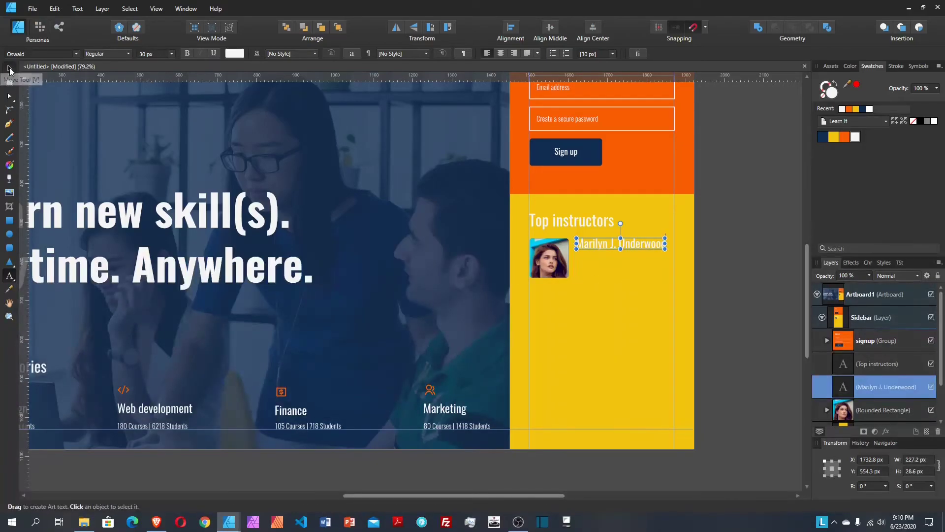
Step: Alt-drag a copy of the Marketing stats line under the first instructor's name
left_click(9, 70)
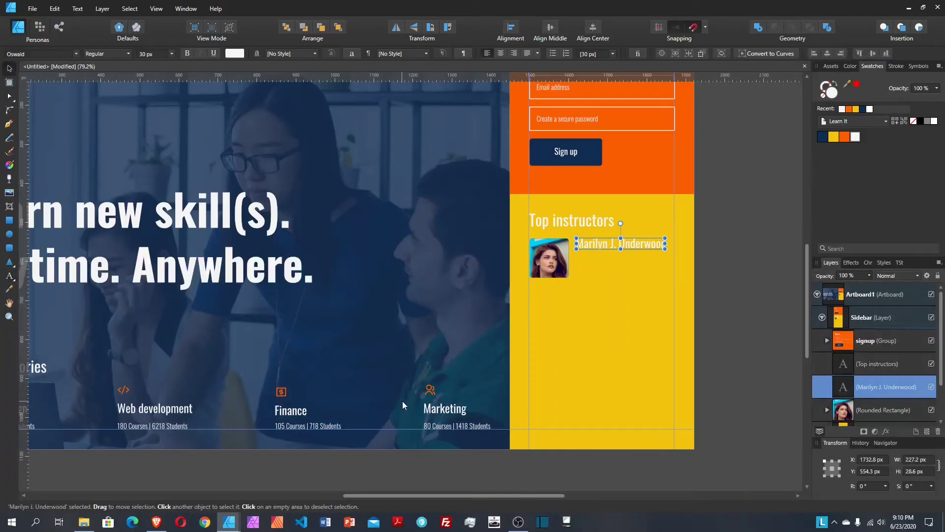
left_click(442, 426)
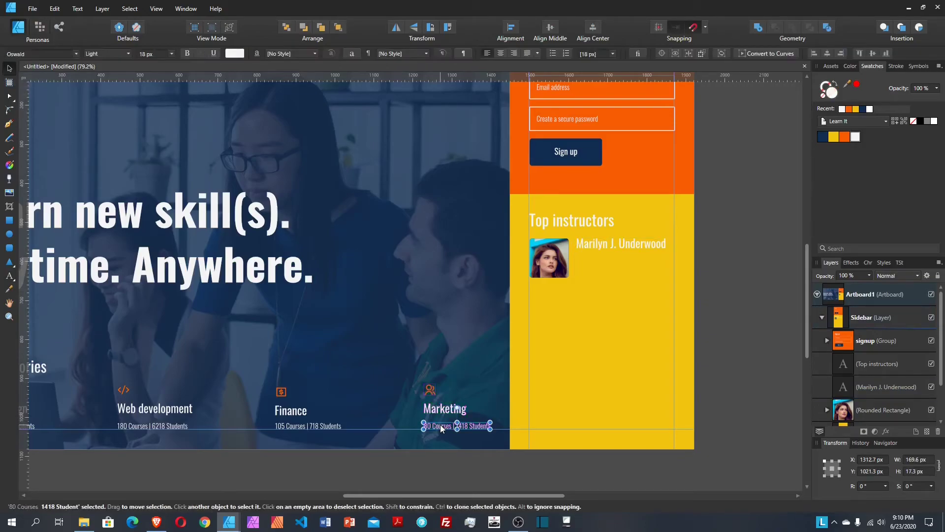
left_click(601, 246)
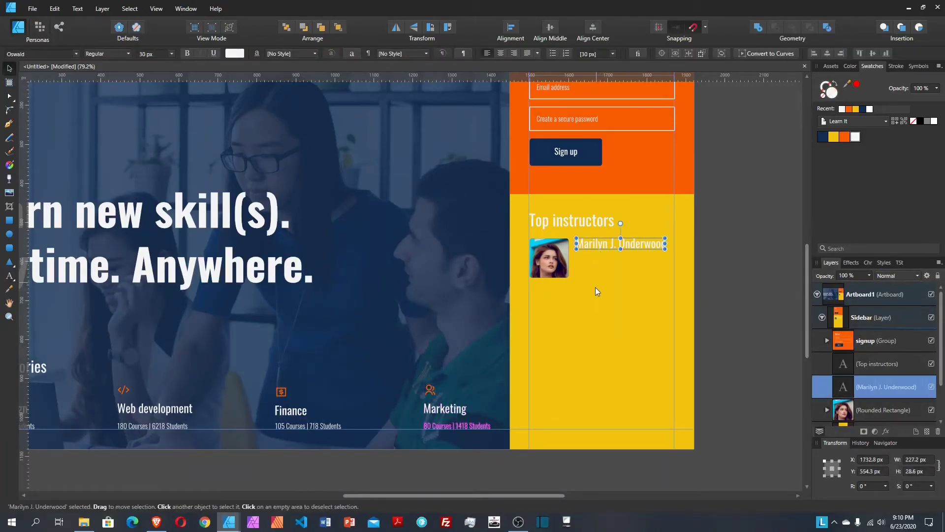
key("ctrl+z")
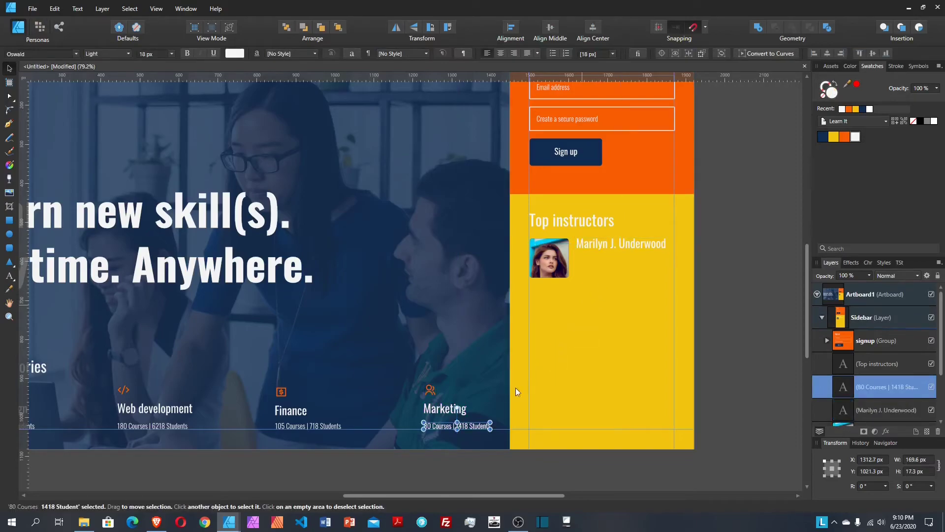
left_click_drag(479, 424, 630, 256)
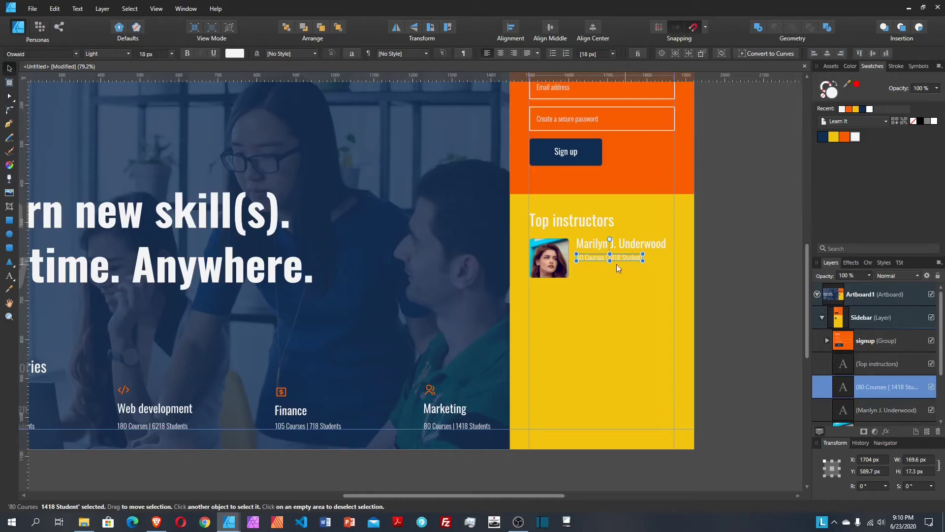
Step: Edit the copied stats line to read 8 Courses | 150,618 Students
double_click(584, 256)
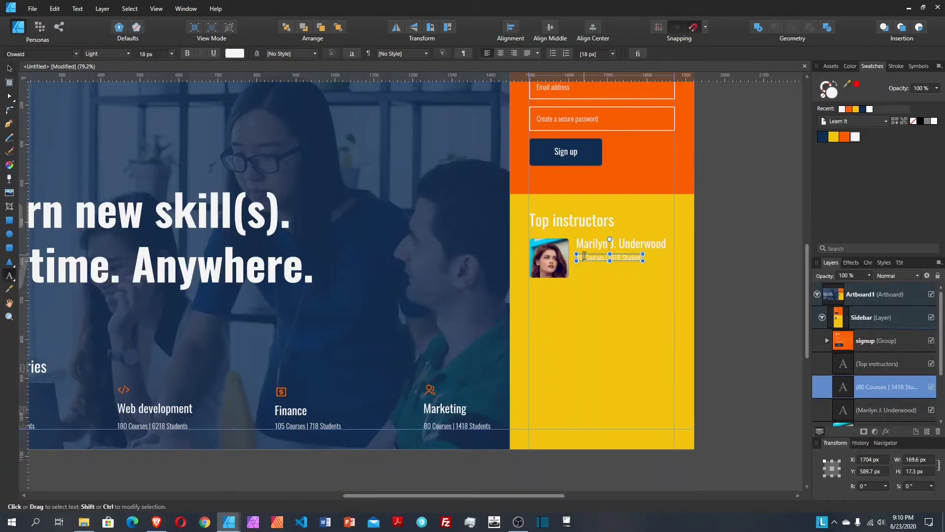
key("BackSpace")
key("ctrl+a")
left_click(607, 257)
key("Delete")
key("Delete")
key("Delete")
type("50")
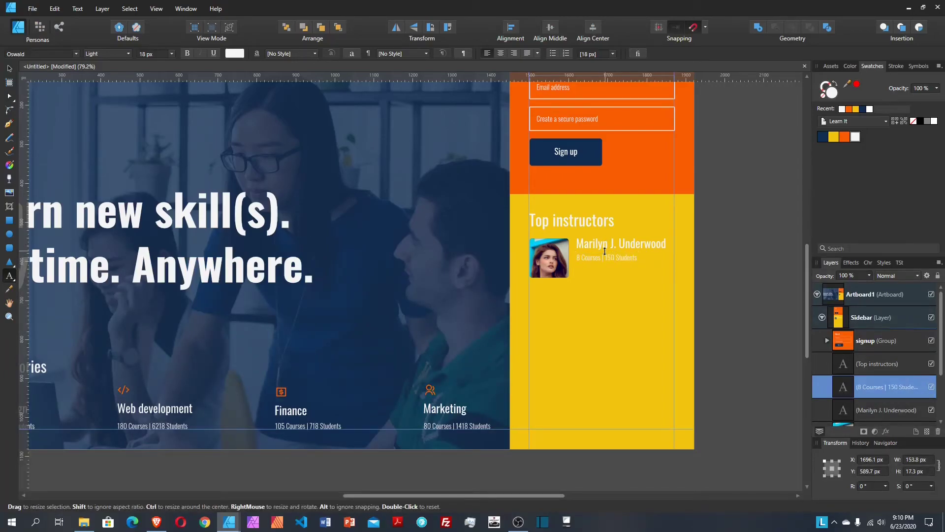
type(",618")
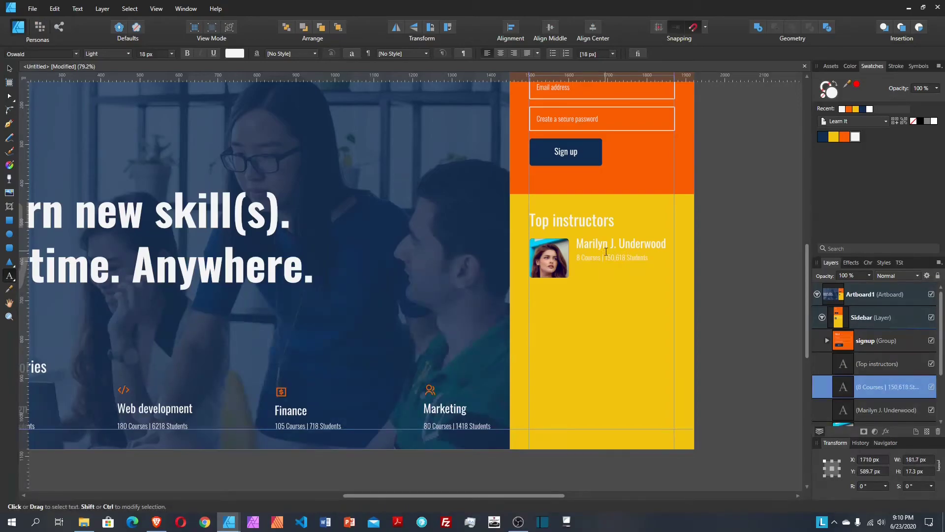
key("Escape")
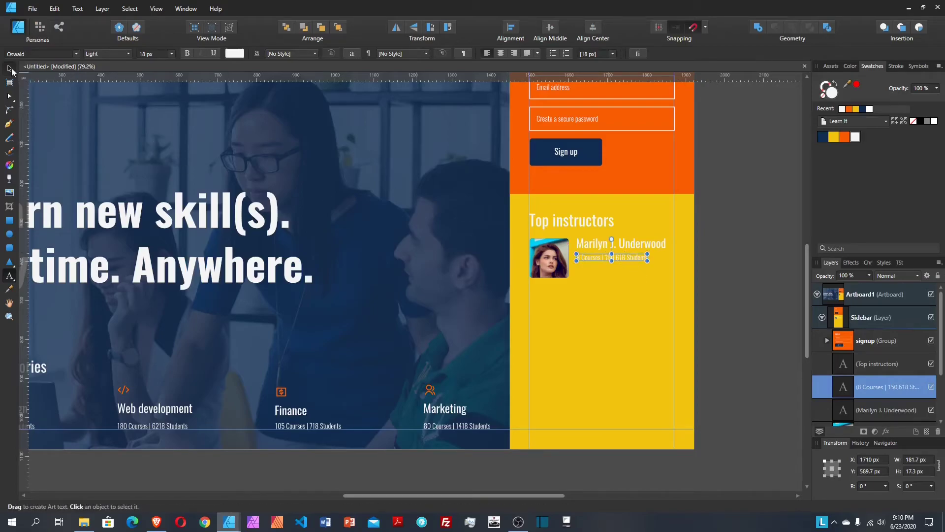
Step: Duplicate the stats line just below itself and retype it as 'Profile'
left_click(9, 68)
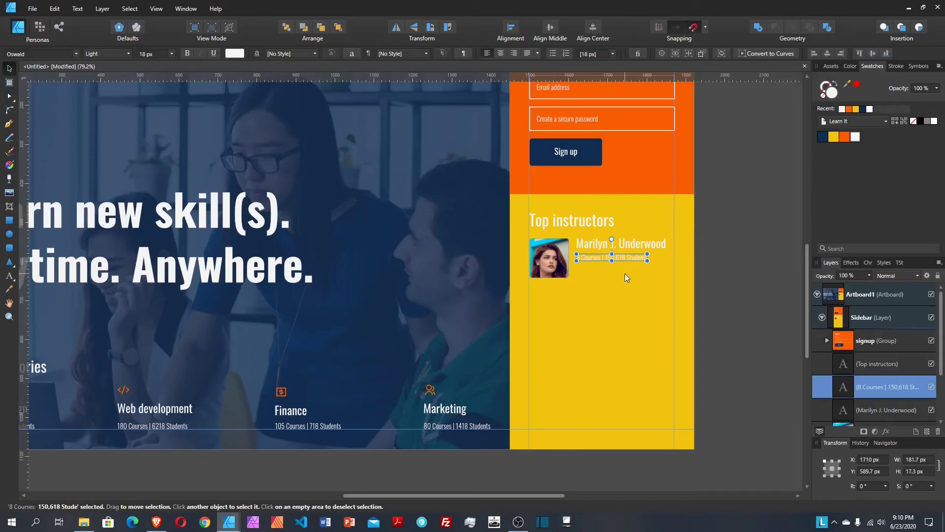
key("ctrl+j")
left_click_drag(628, 260, 628, 270)
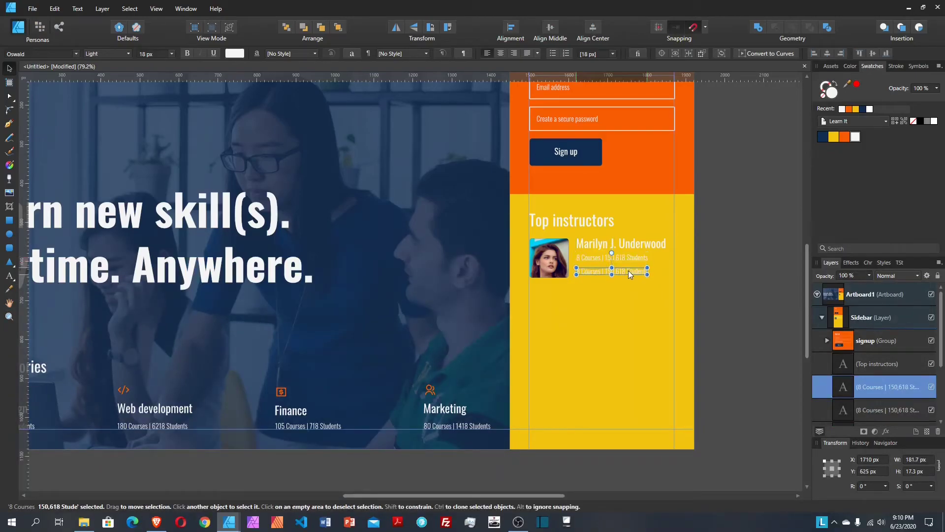
double_click(630, 270)
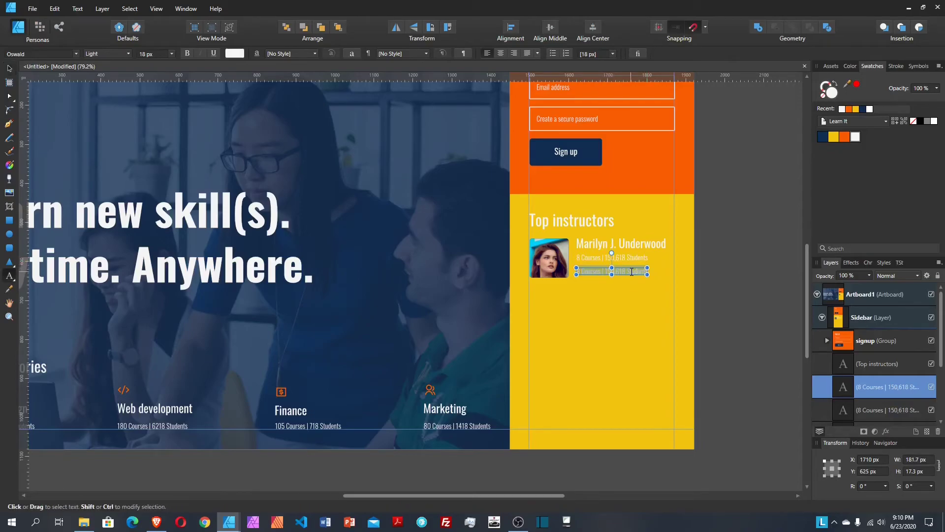
type("P")
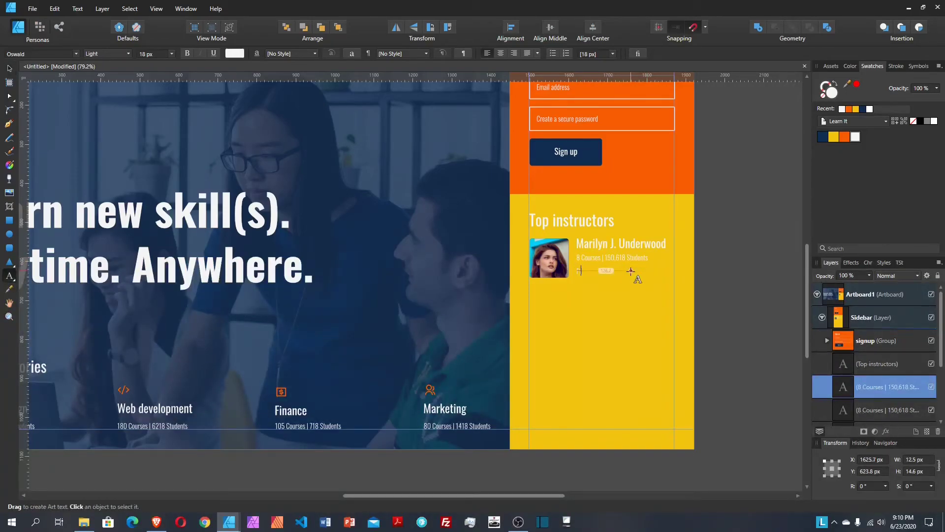
type("rofile")
key("Escape")
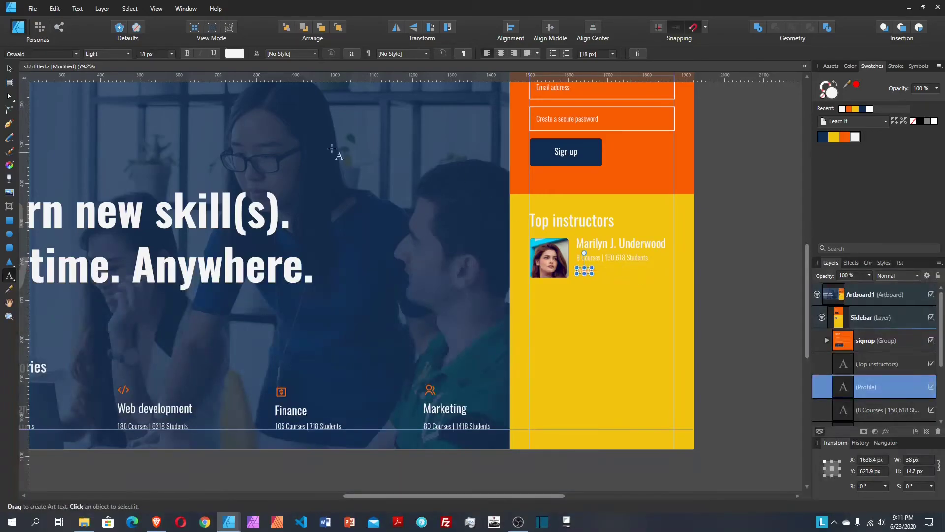
Step: Make the Profile text Regular weight, orange and underlined
left_click(116, 52)
left_click(102, 88)
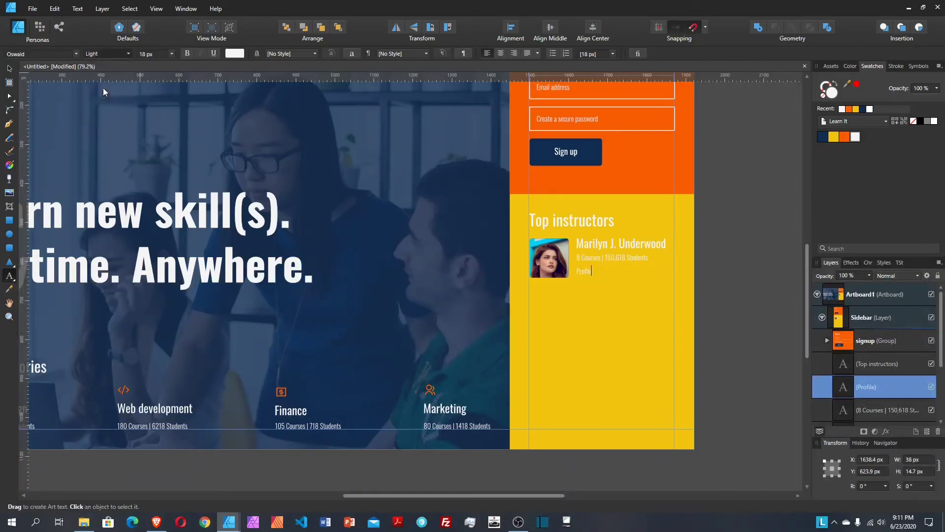
left_click(9, 68)
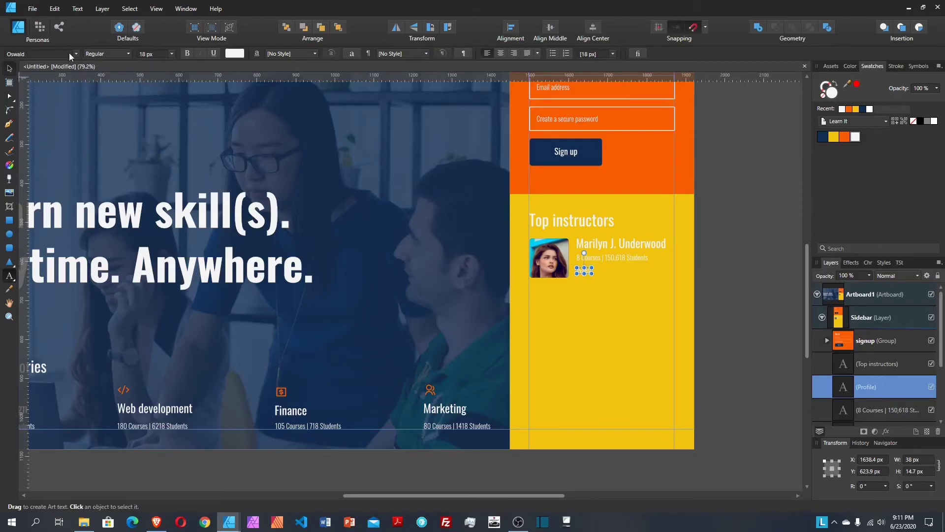
left_click(109, 53)
left_click(103, 86)
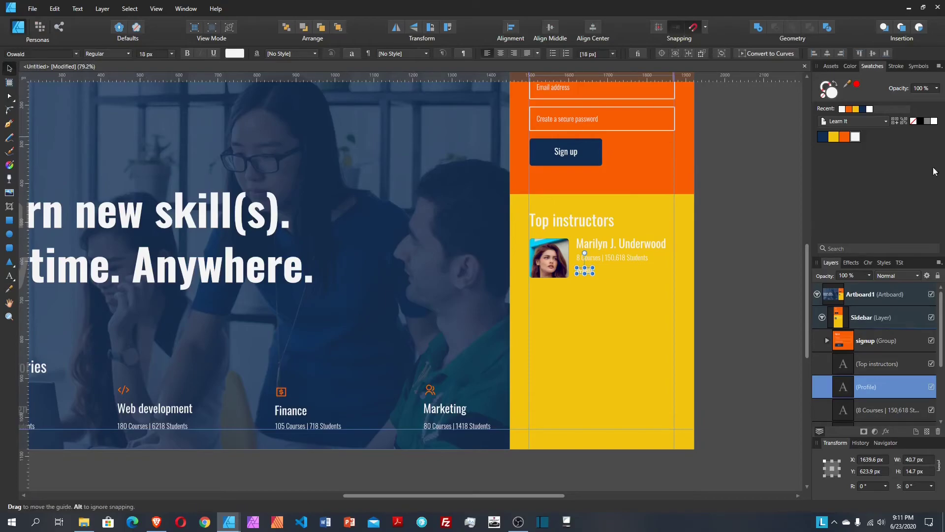
left_click(845, 137)
left_click(214, 53)
left_click(568, 298)
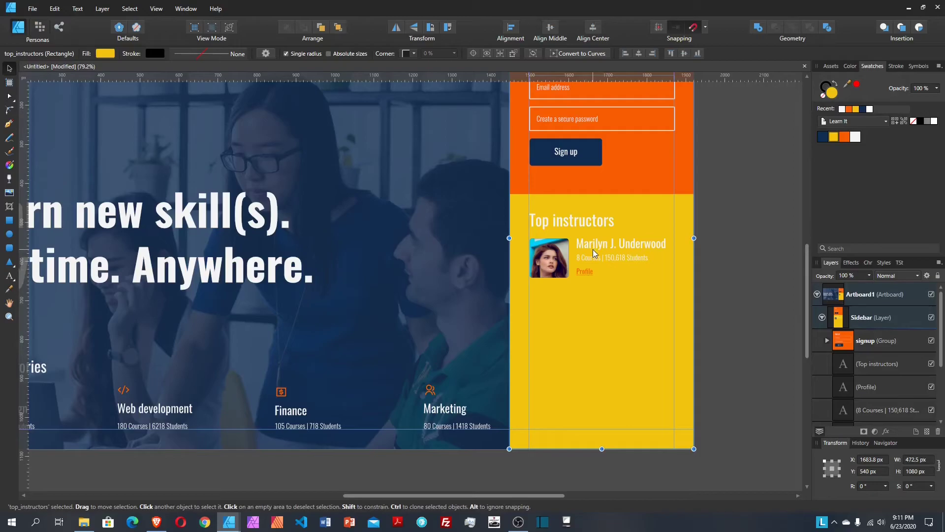
left_click(586, 271)
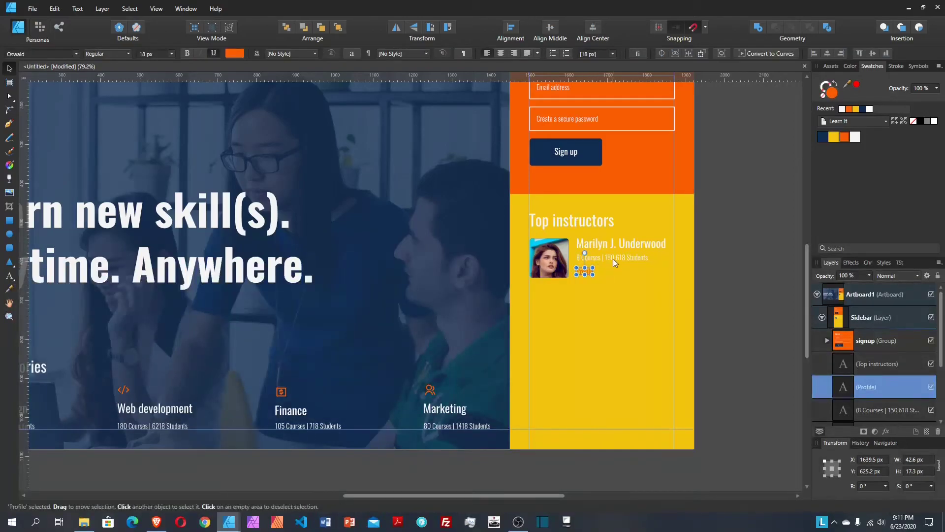
left_click(613, 258, "shift")
Step: Left-align the name, stats and Profile texts with 20 px vertical spacing and group them
left_click(621, 245, "shift")
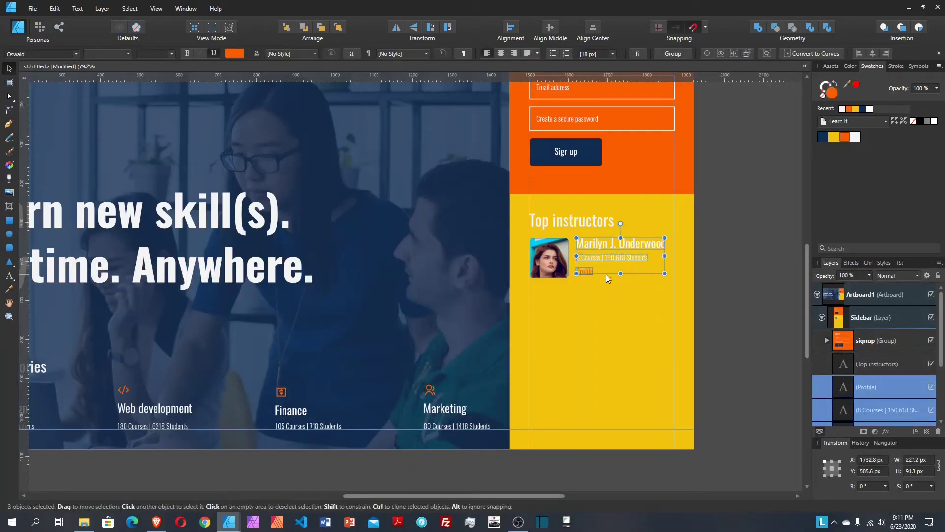
left_click(512, 27)
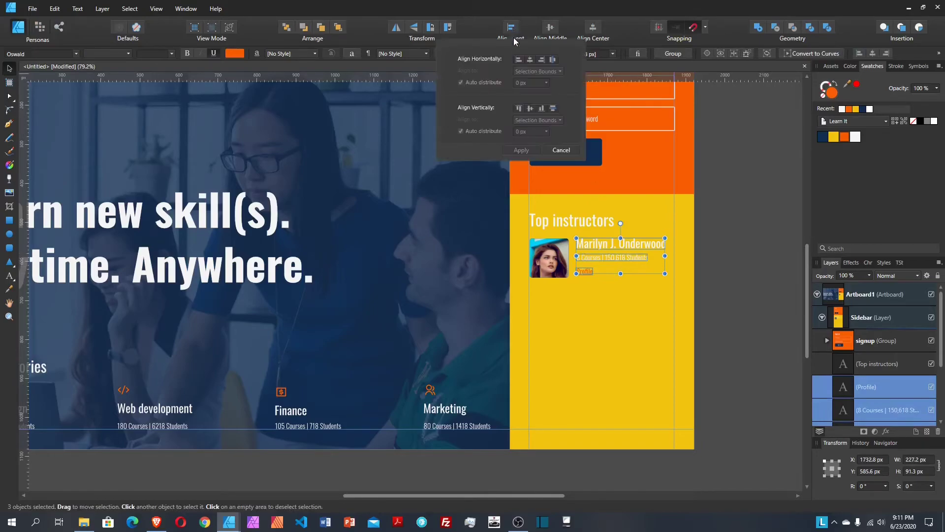
left_click(517, 61)
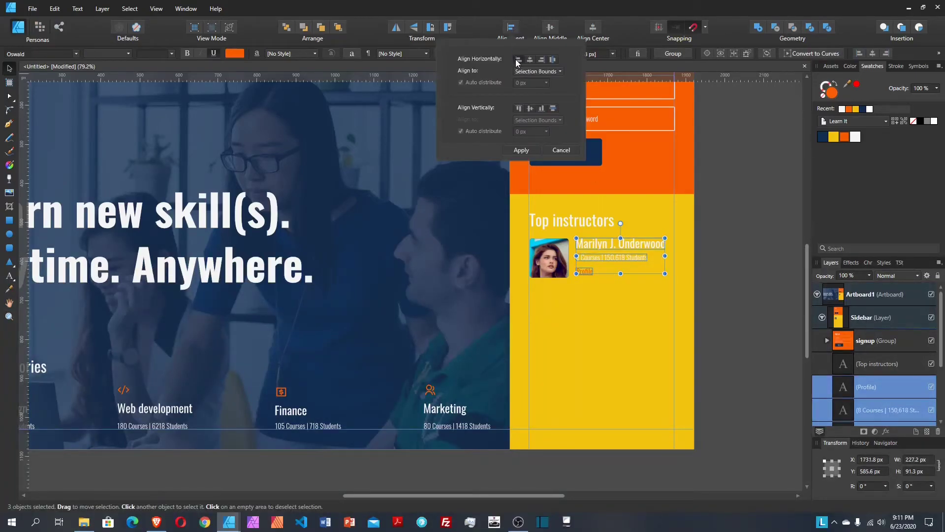
left_click(553, 108)
left_click(483, 131)
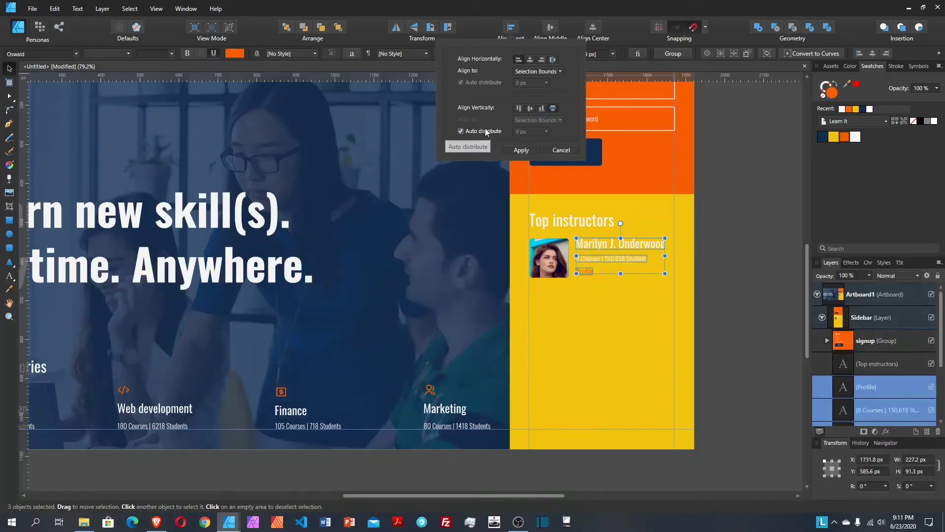
left_click(529, 132)
type("20")
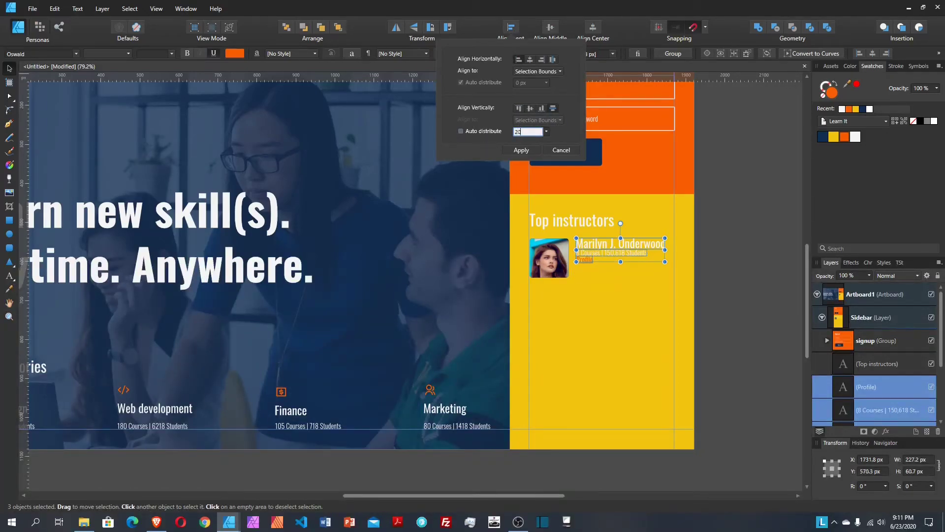
key("Return")
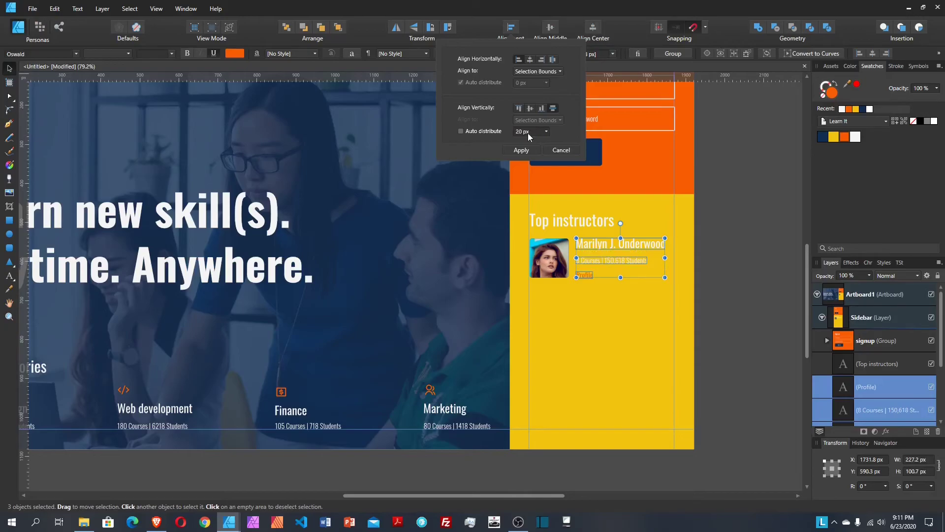
left_click(522, 150)
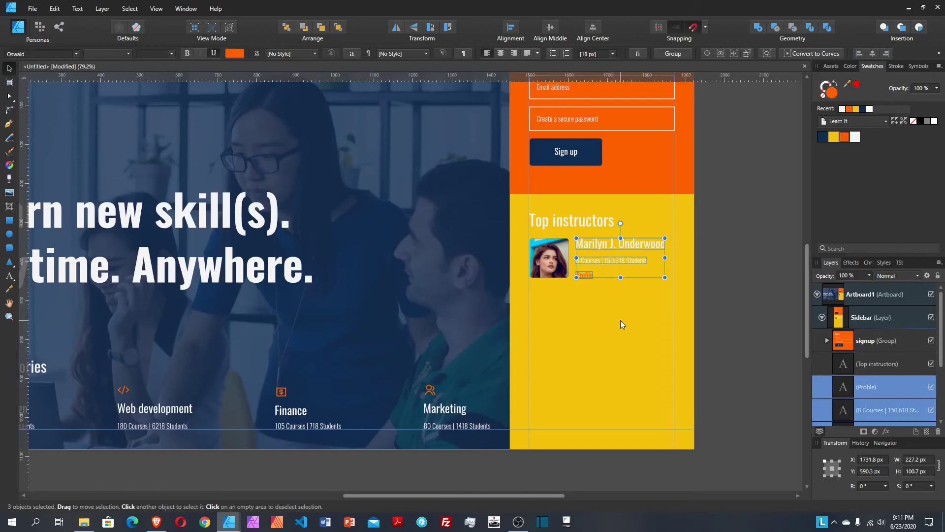
key("ctrl+g")
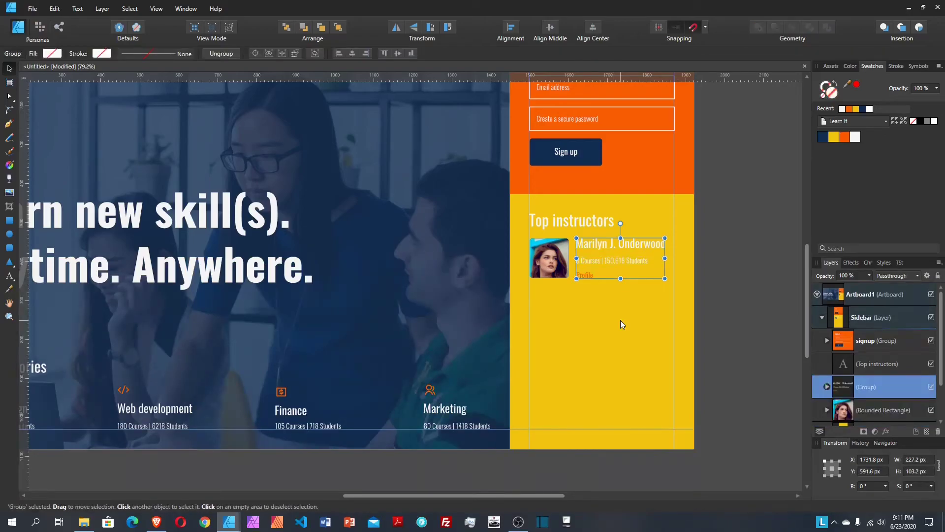
Step: Group the instructor text with the photo in Layers and name the group '1'
left_click(621, 321)
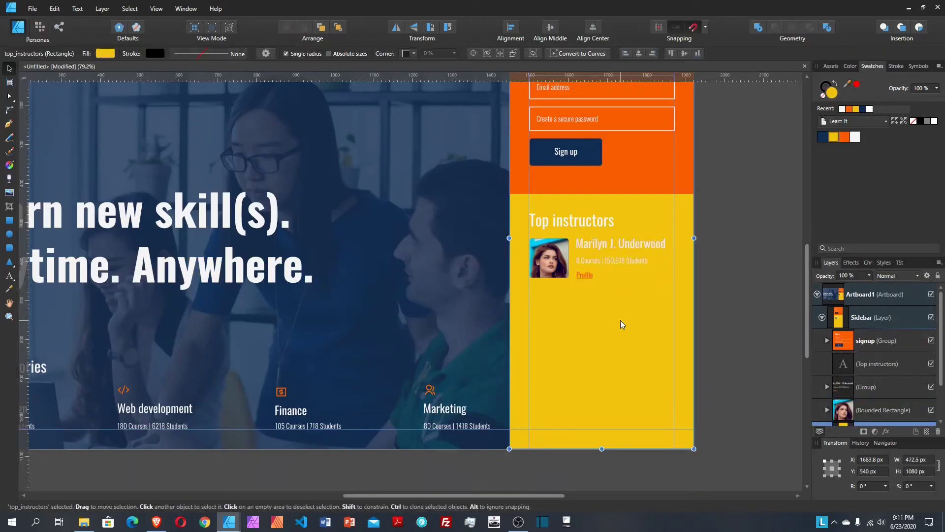
scroll(884, 386, "down", 2)
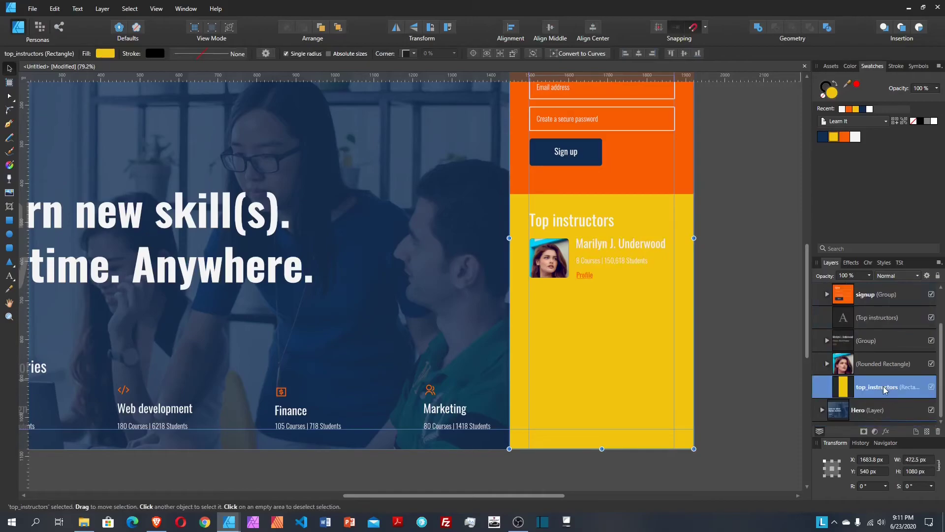
left_click(864, 339)
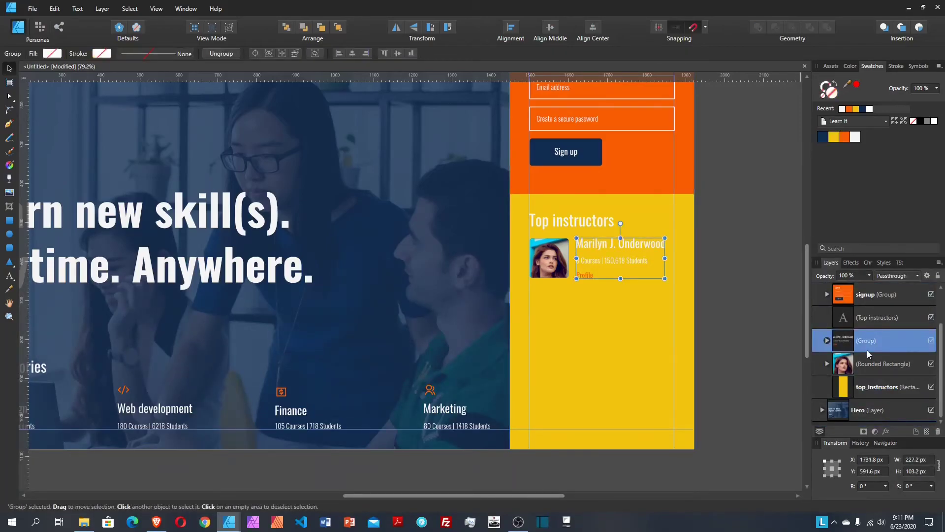
left_click(873, 364, "shift")
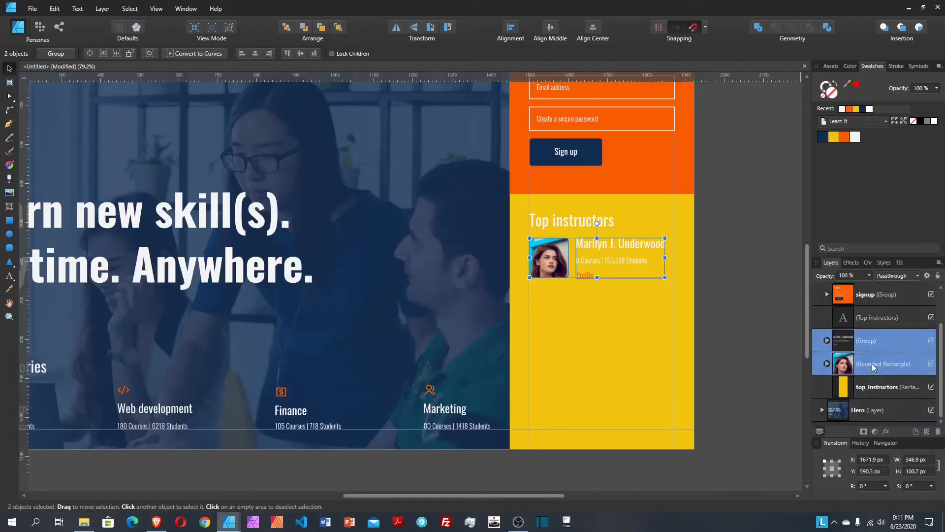
key("ctrl+g")
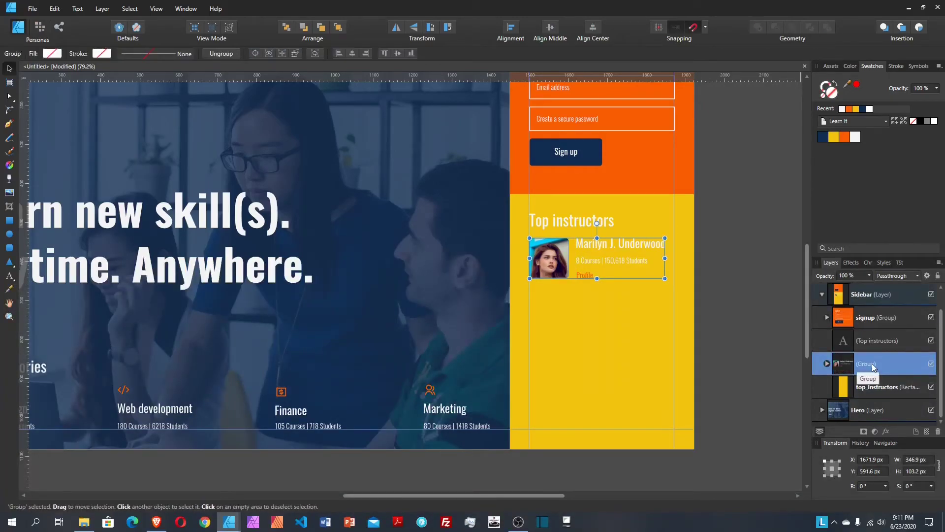
double_click(873, 364)
type("t")
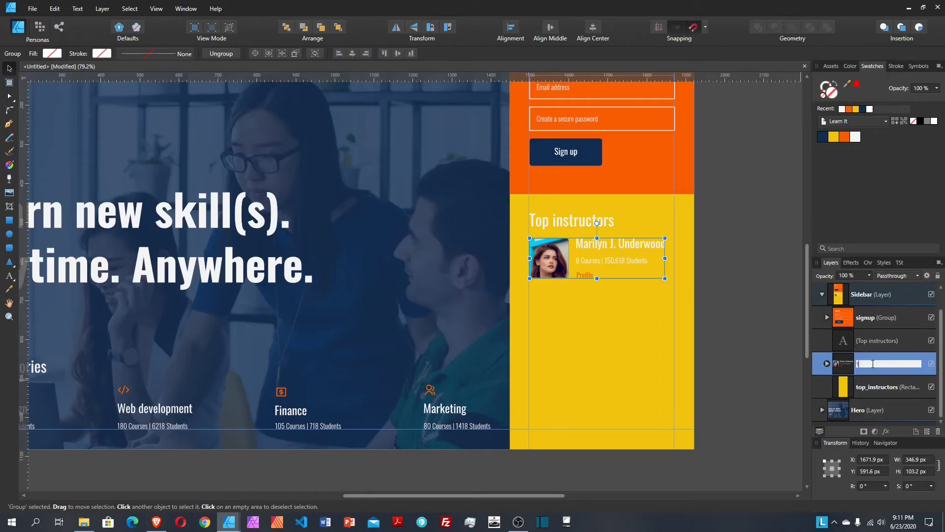
key("Return")
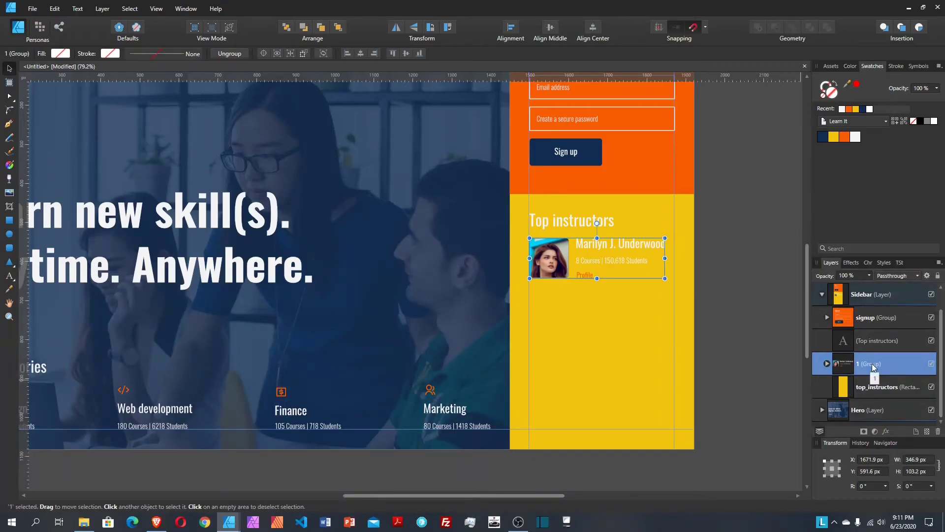
Step: Duplicate card 1 and place the copy 20 px below it
right_click(873, 367)
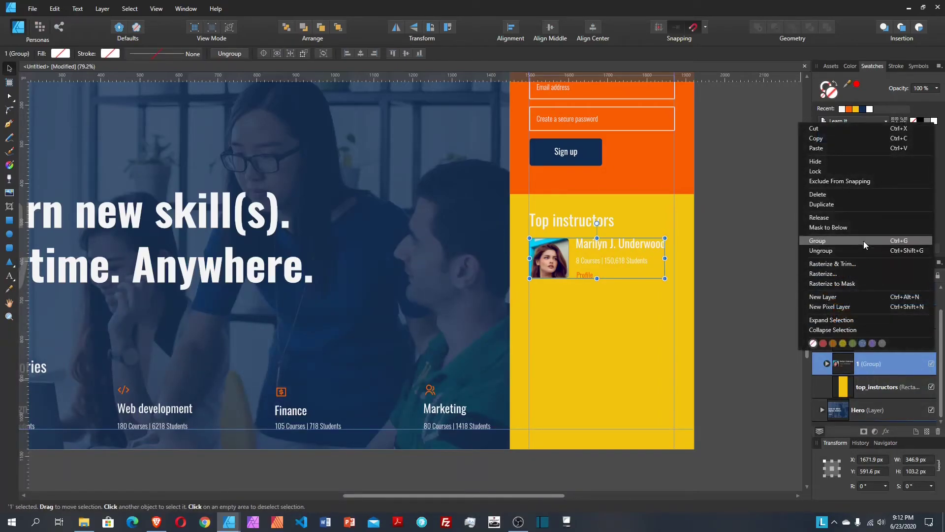
left_click(846, 207)
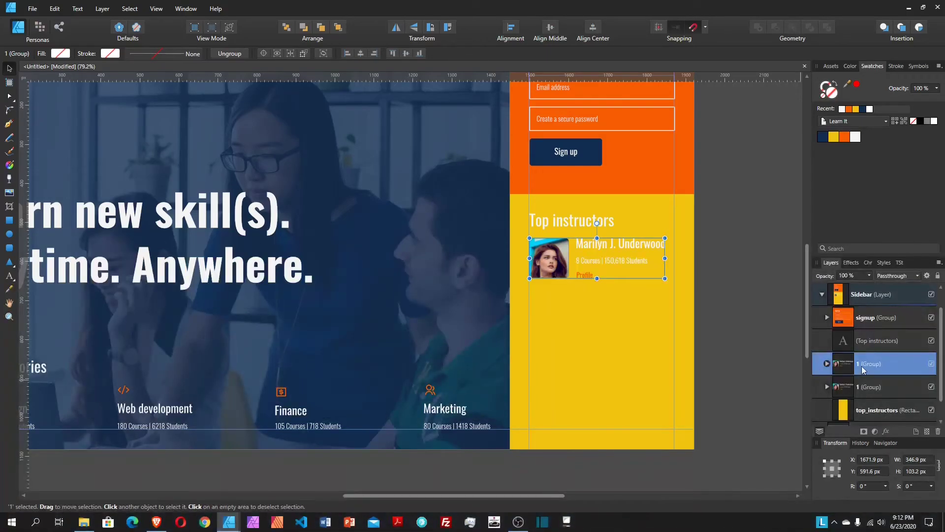
left_click_drag(588, 263, 580, 303)
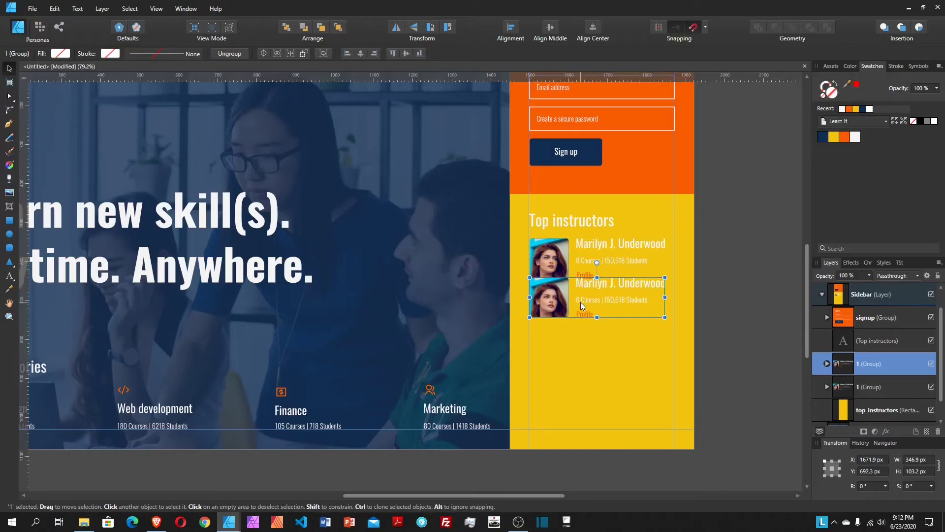
key("shift+Down")
key("shift+Down")
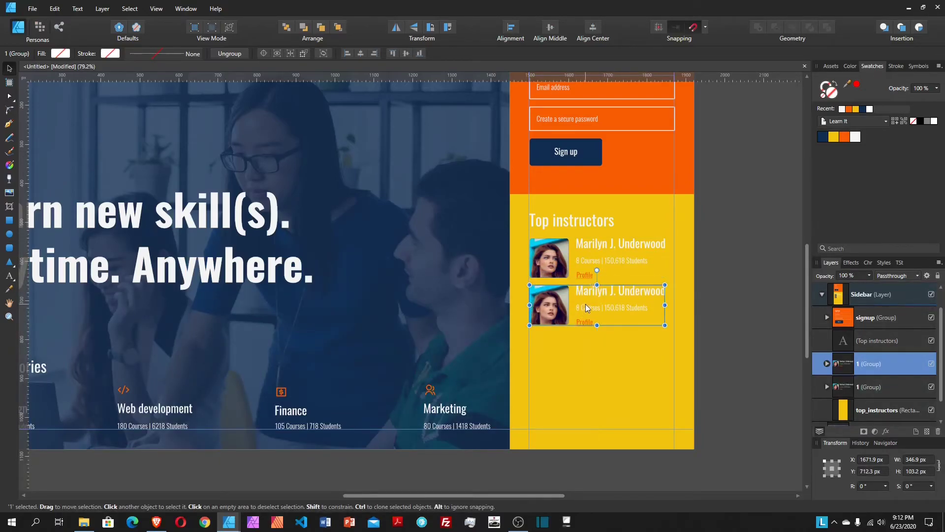
Step: Replace the second card's portrait with the albert-dera photo and nudge it into its frame
double_click(552, 307)
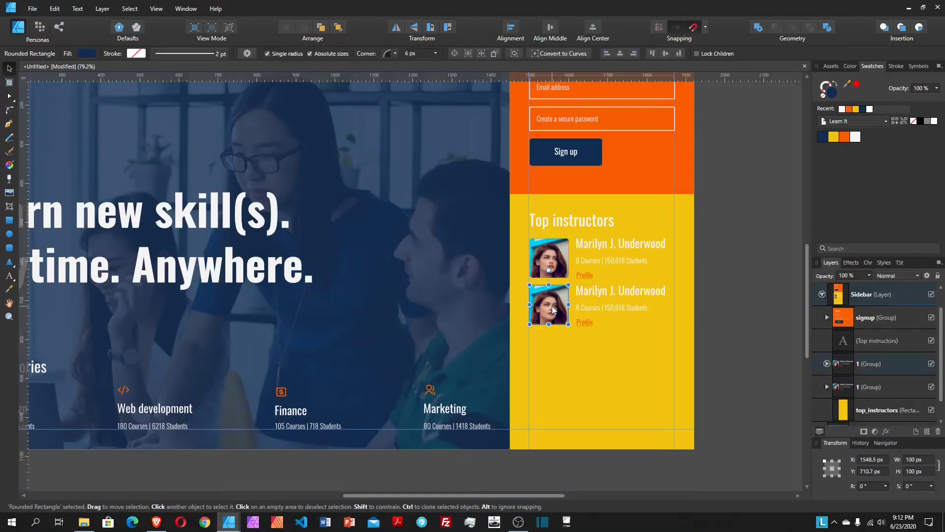
double_click(552, 306)
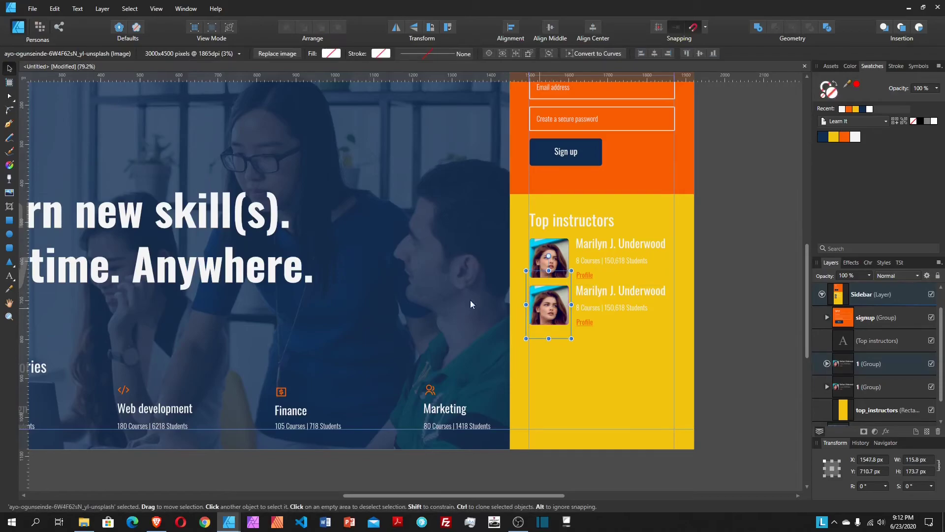
left_click(278, 53)
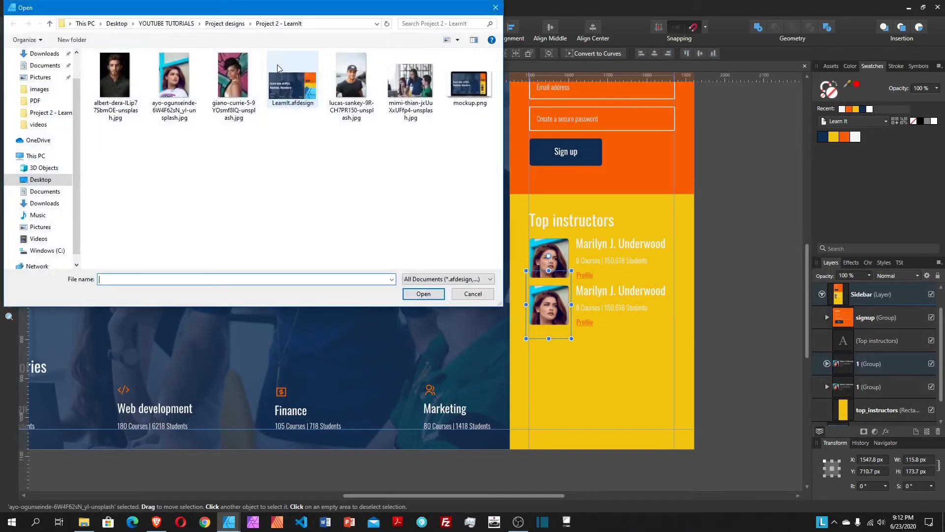
left_click(111, 75)
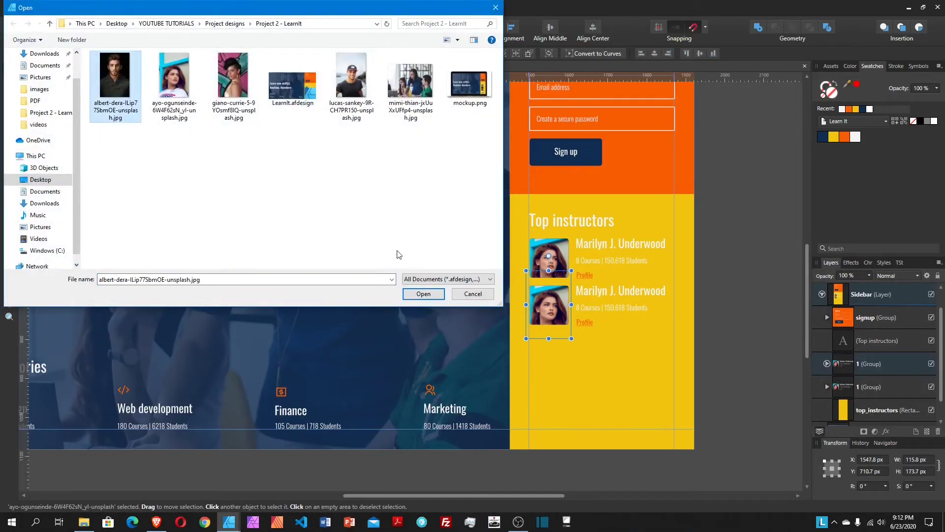
left_click(426, 294)
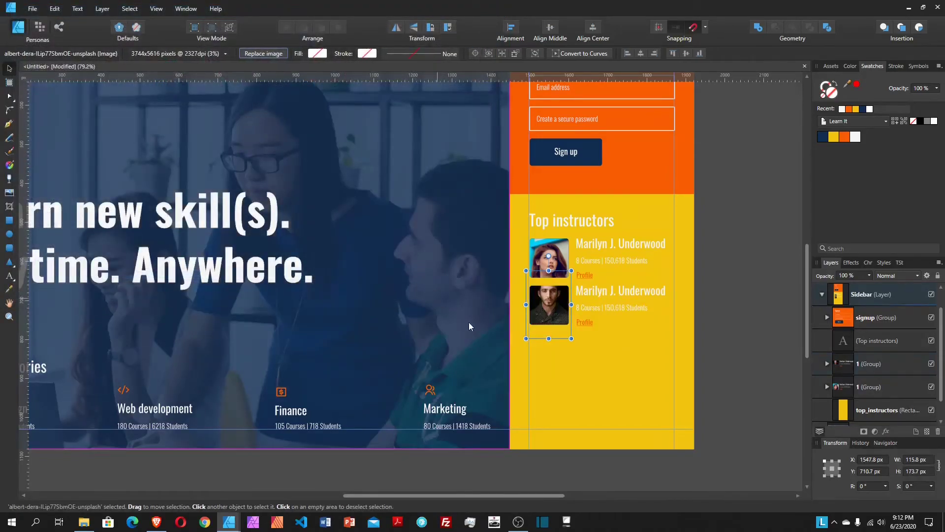
left_click_drag(556, 329, 555, 339)
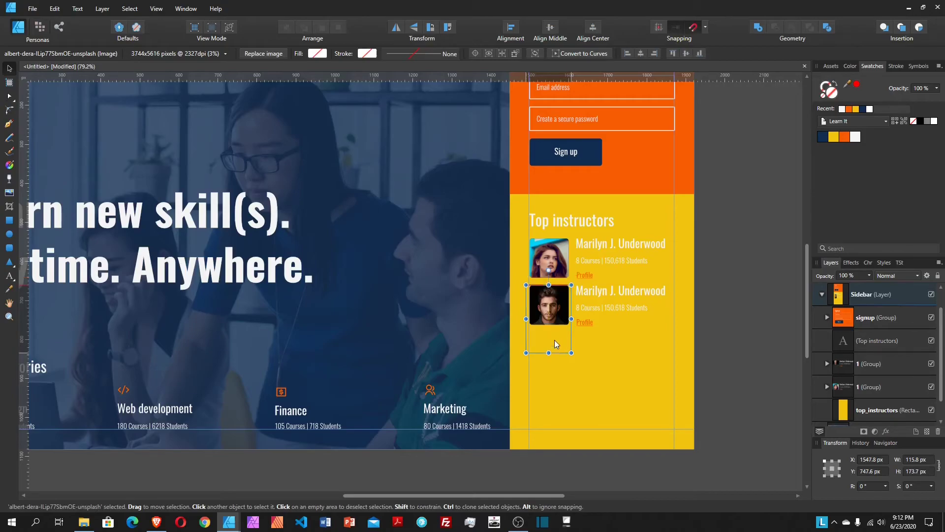
key("shift+Up")
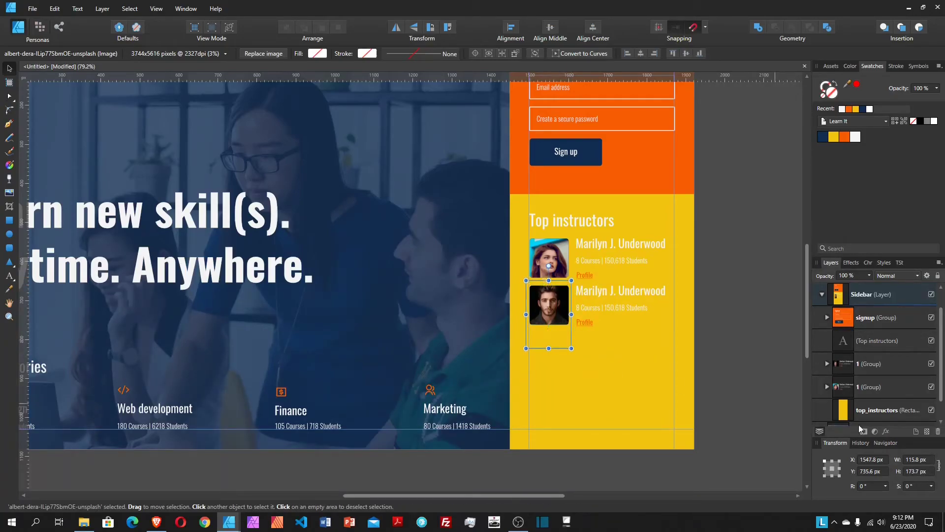
Step: Retype the second card's instructor name with a new name
double_click(630, 293)
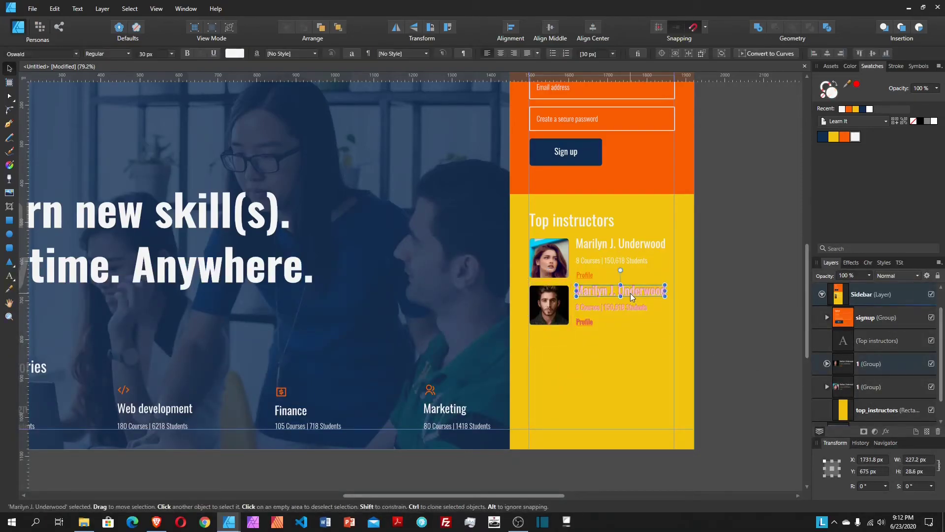
double_click(631, 293)
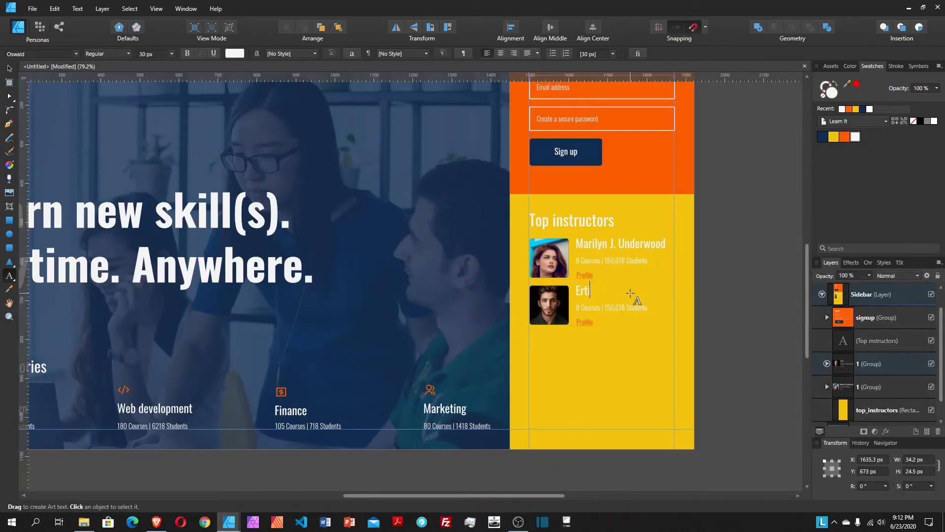
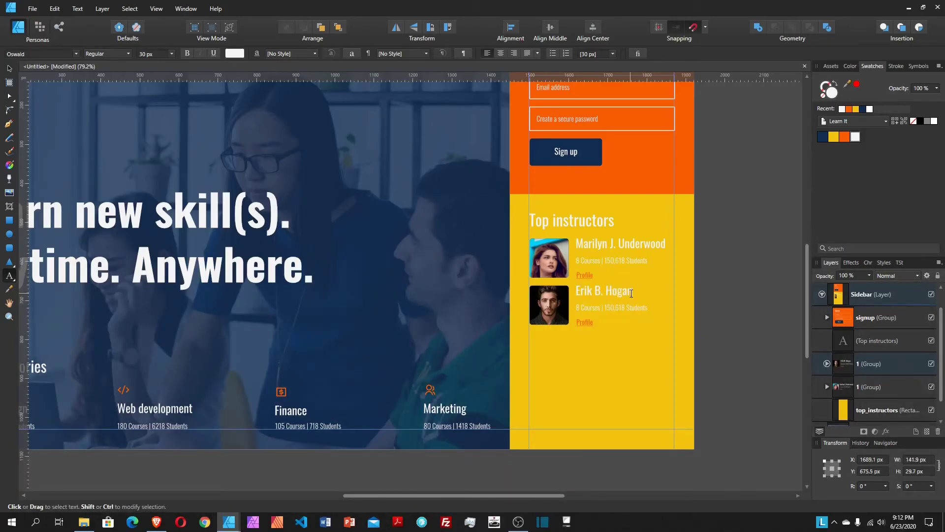
key("Escape")
Step: Replace digits in the second card's stats line for 5 courses and a new student count
left_click(581, 309)
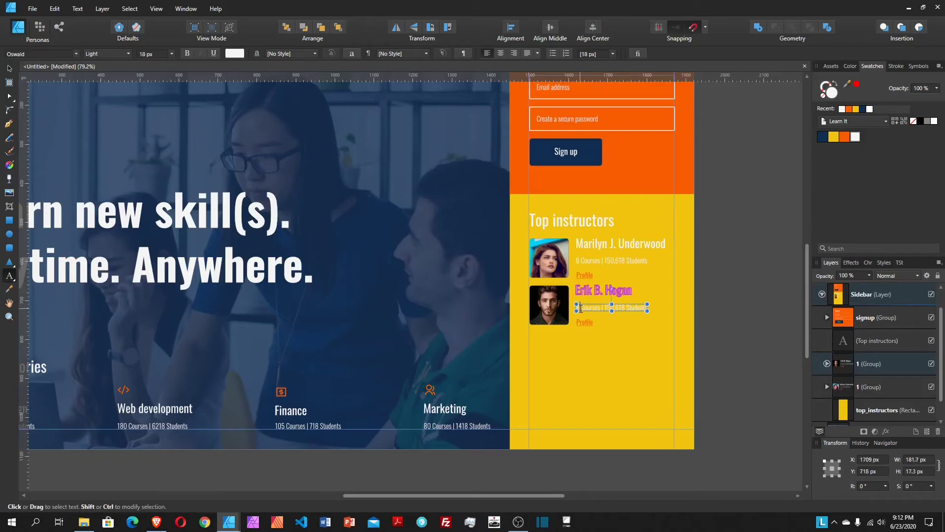
left_click(581, 309)
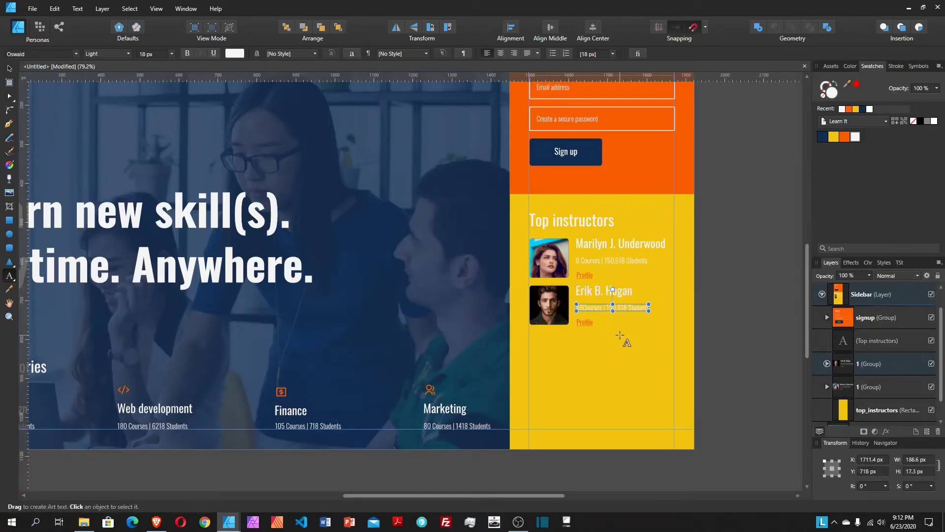
left_click(581, 313)
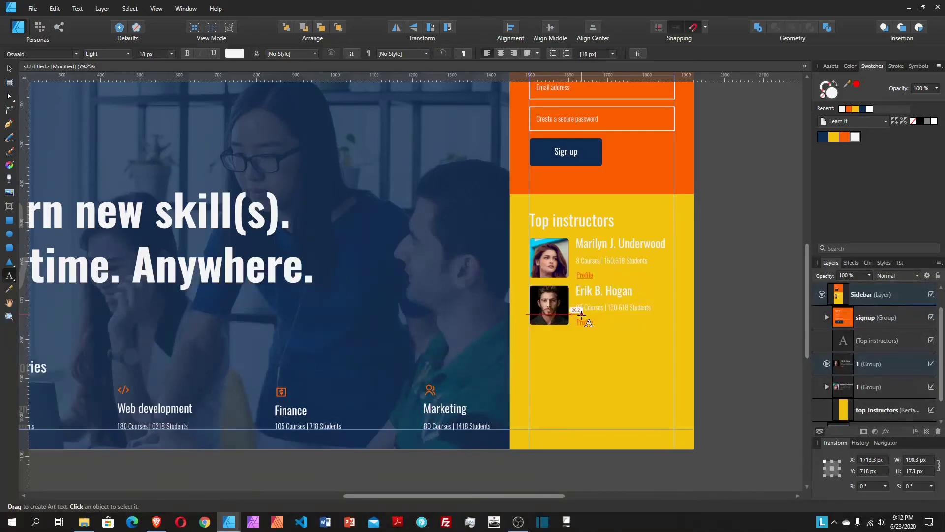
left_click_drag(581, 314, 610, 307)
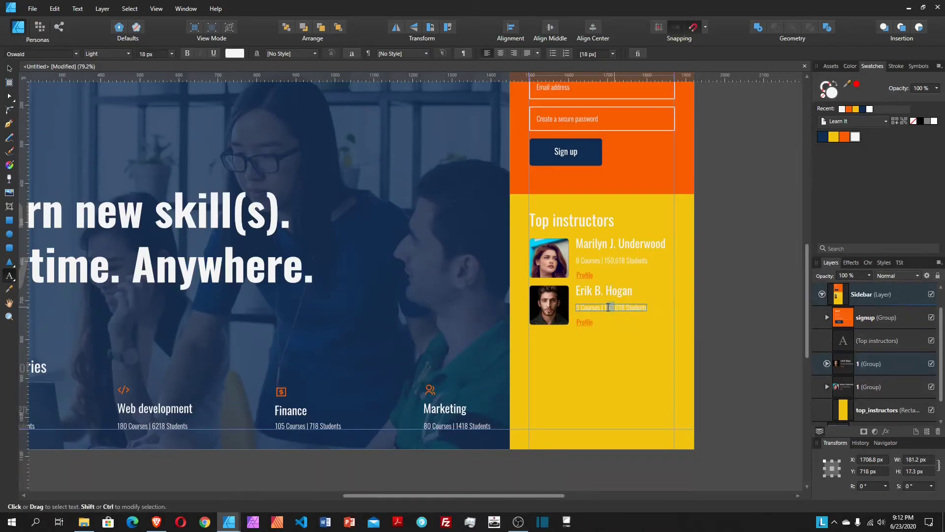
type("2")
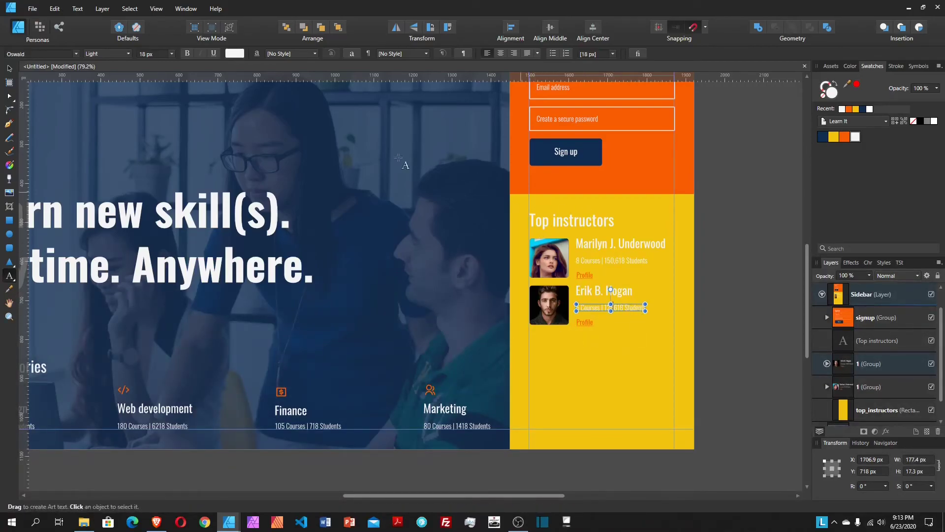
Step: Rename the second card's layer group to '2'
left_click(10, 68)
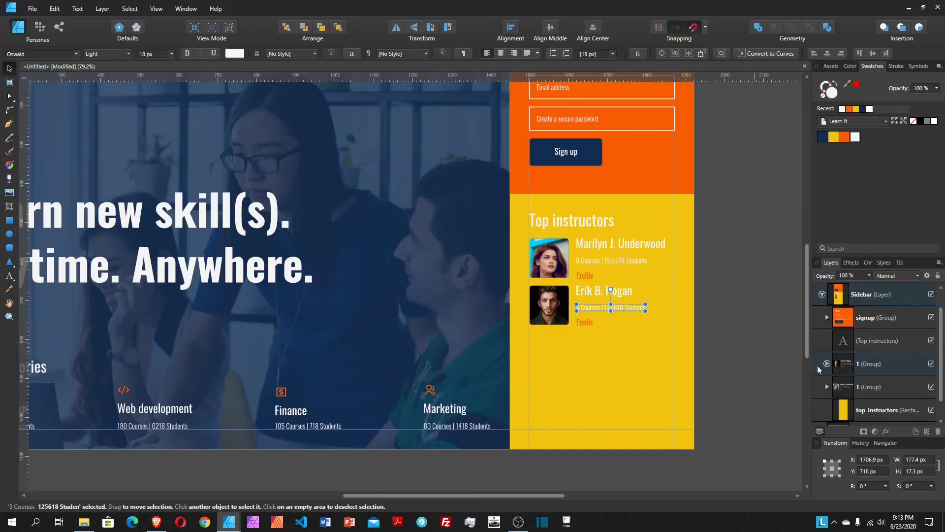
left_click(877, 365)
double_click(877, 365)
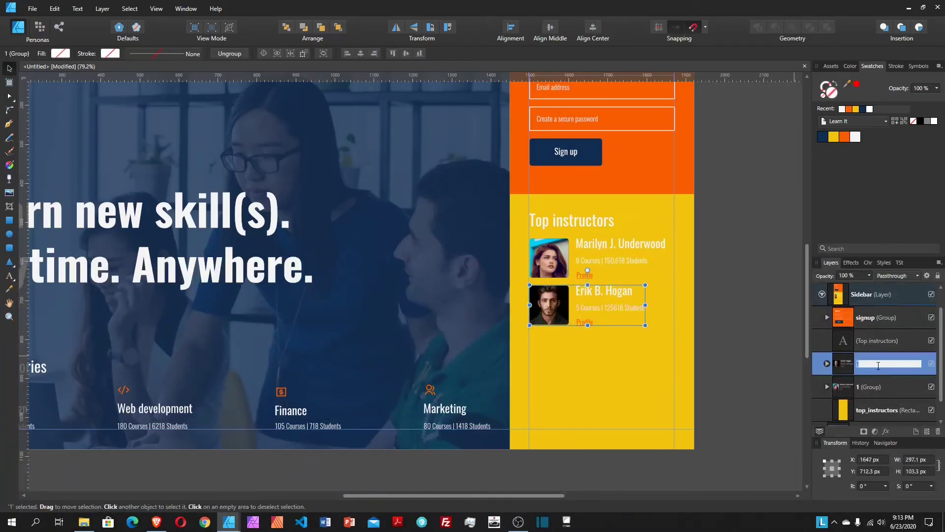
type("2")
key("Return")
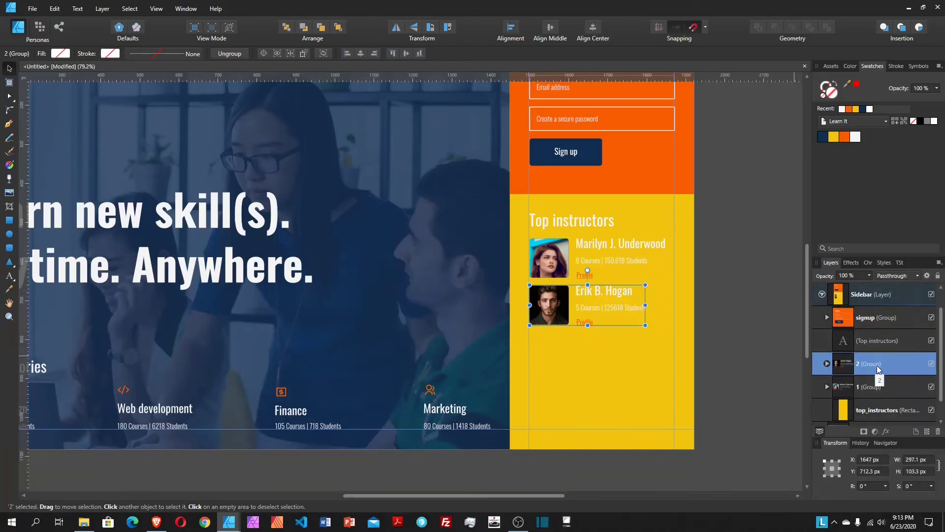
Step: Duplicate card 2 as '3' and place it 20 px below the second card
key("ctrl+j")
double_click(877, 366)
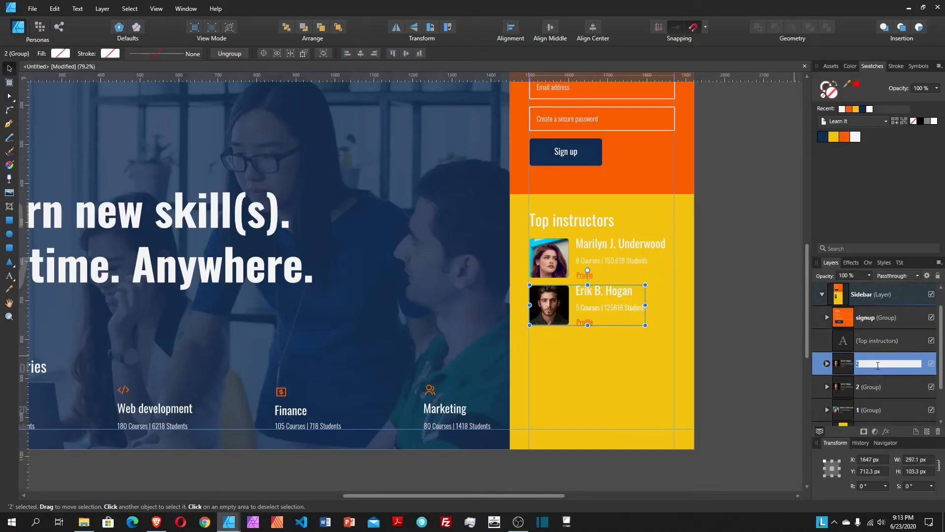
key("Return")
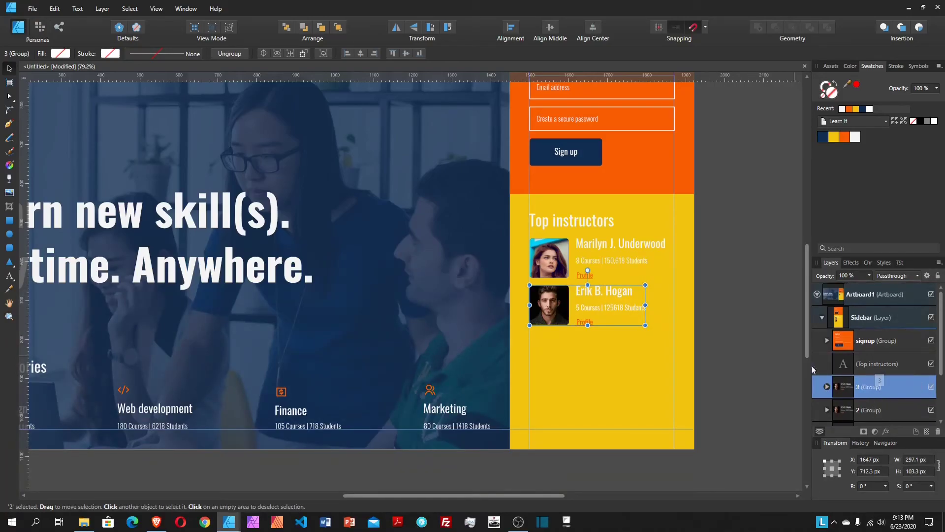
left_click_drag(601, 307, 590, 346)
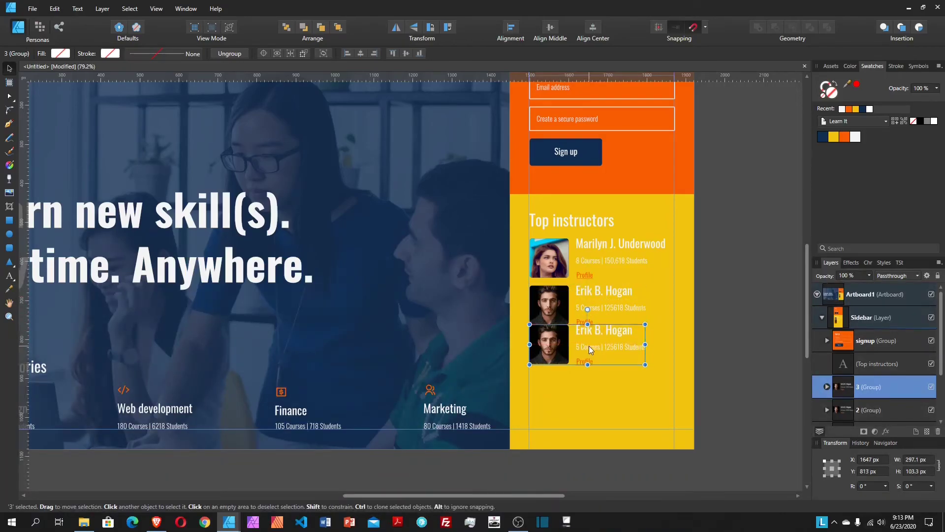
key("shift+Down")
key("shift+Down")
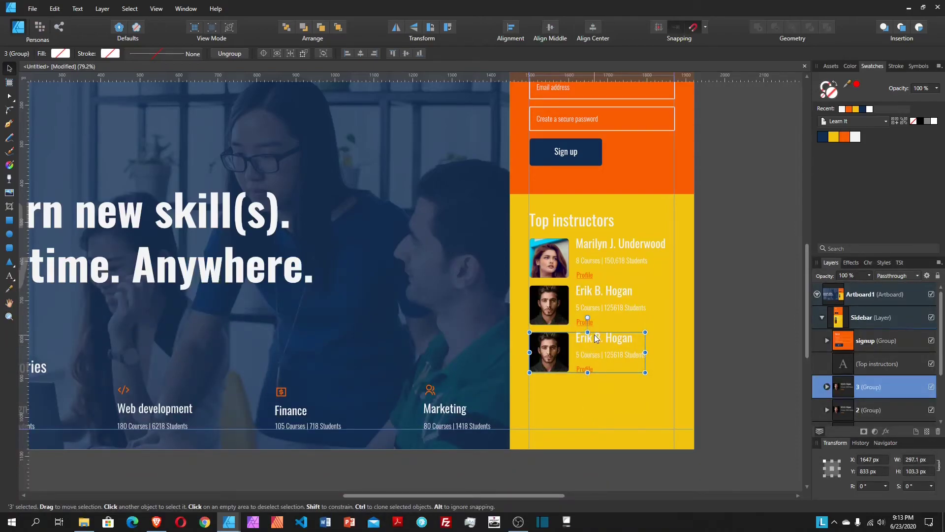
Step: Retype the third card's instructor name with a new name
double_click(598, 340)
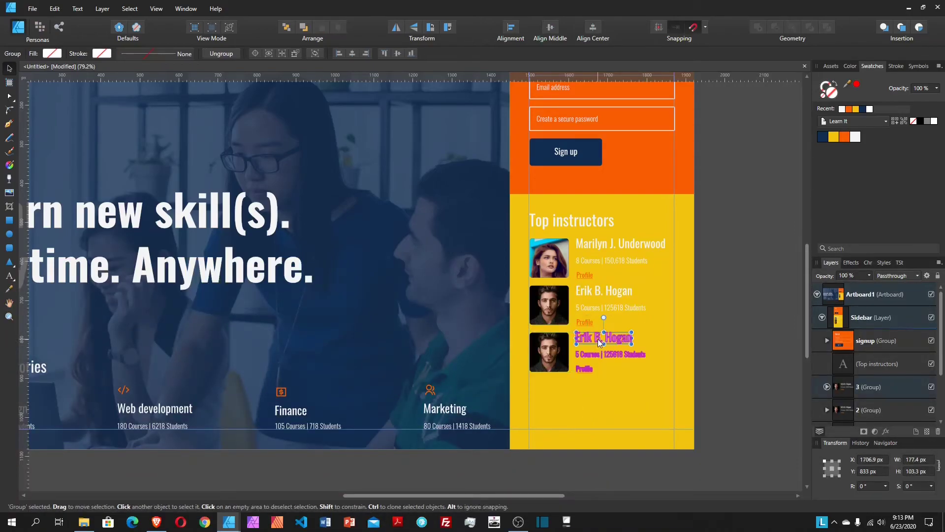
double_click(598, 339)
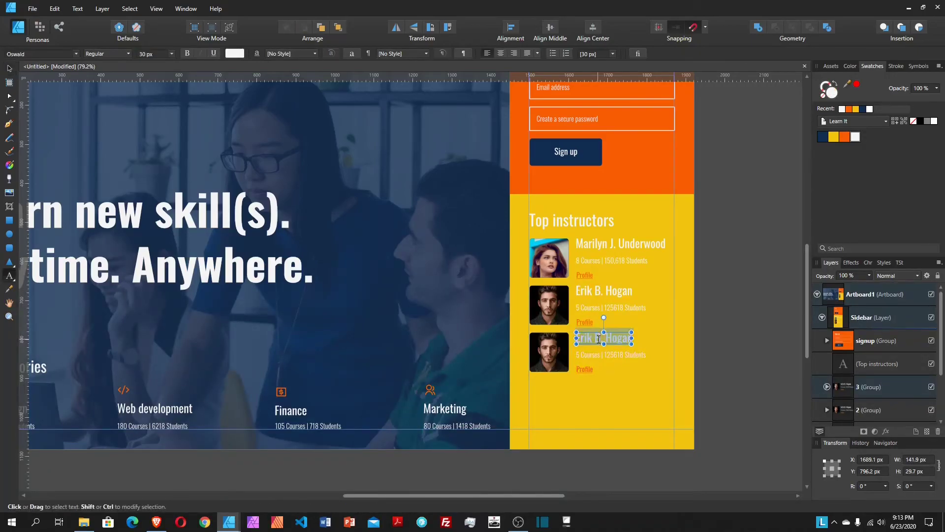
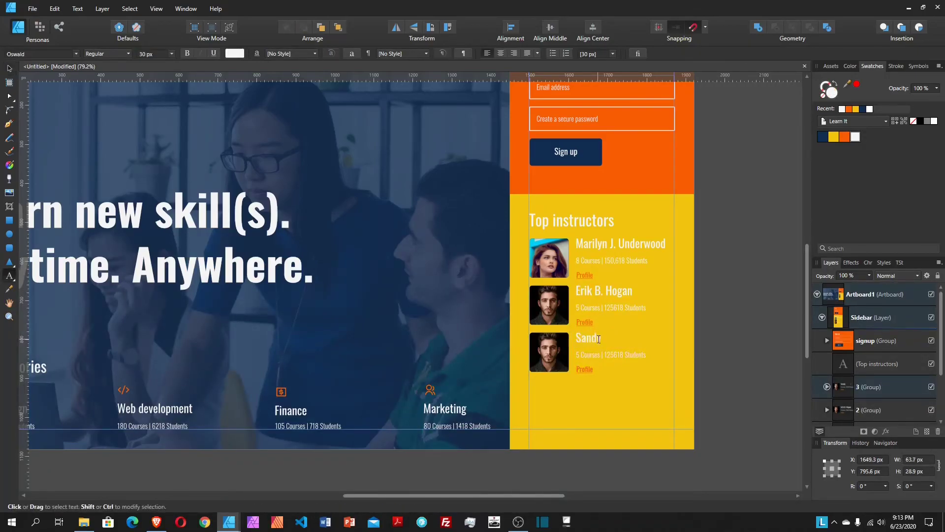
key("Escape")
Step: Set card 3's stats to 12 Courses | 120,618 Students and card 2's count to 125,618
left_click(582, 358)
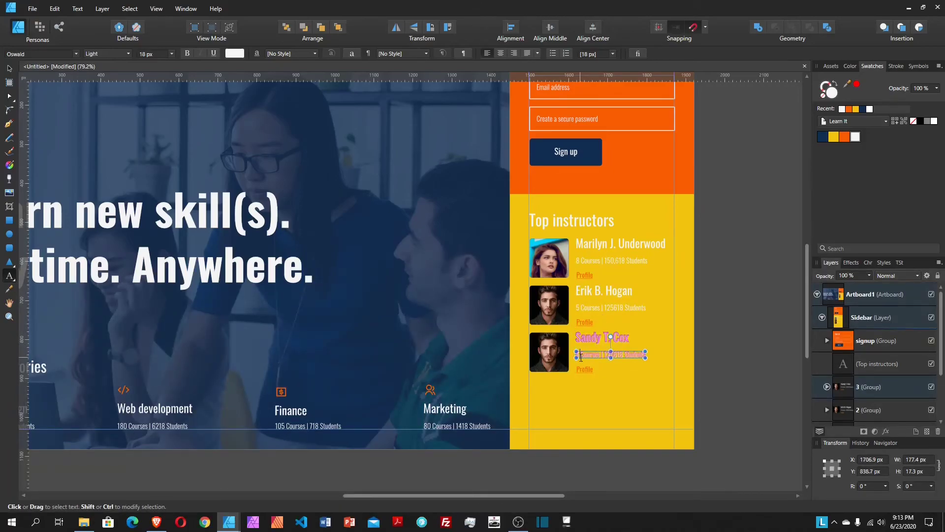
left_click(581, 356)
type("12")
key("Escape")
left_click(614, 308)
type("5")
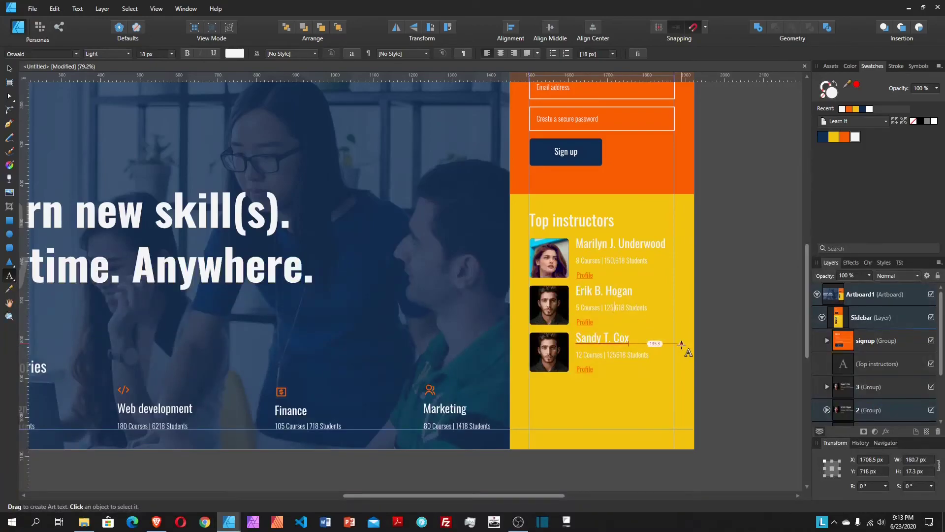
left_click(616, 356)
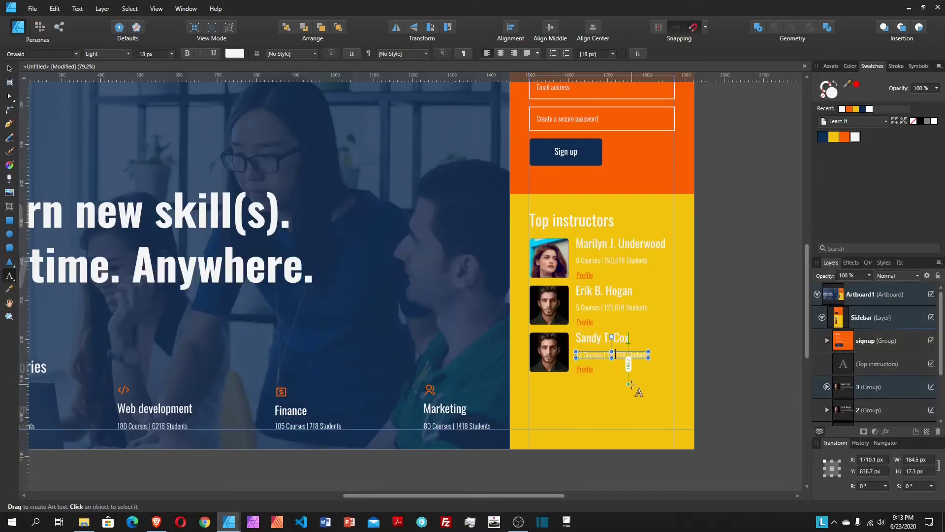
type("0")
key("Escape")
left_click(10, 69)
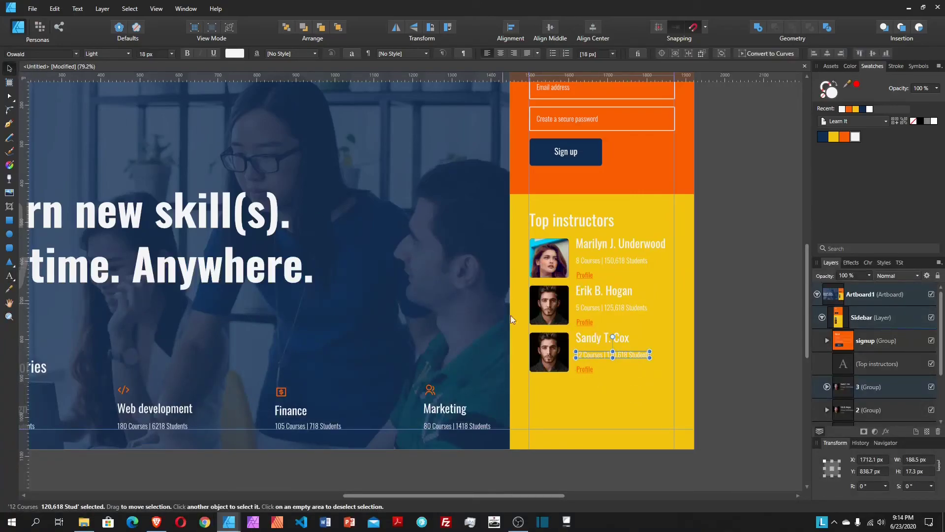
left_click(550, 356)
double_click(550, 356)
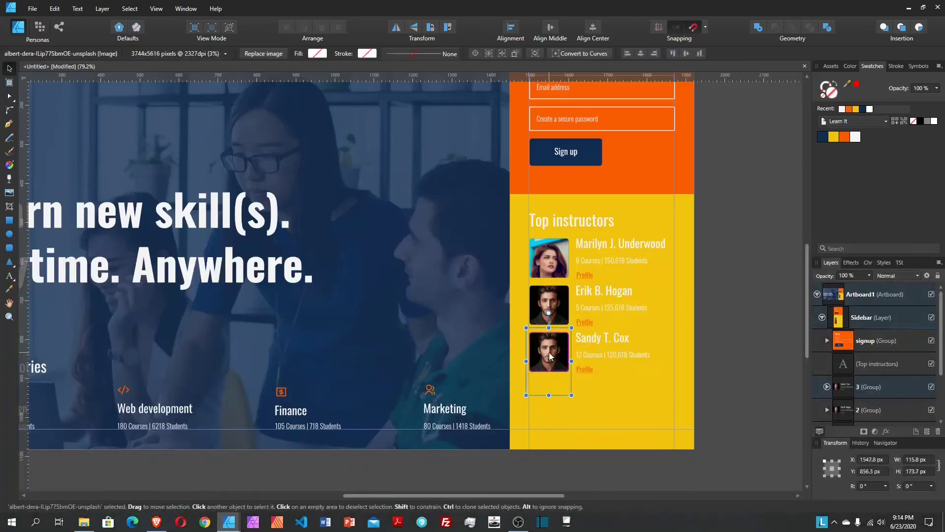
left_click(266, 53)
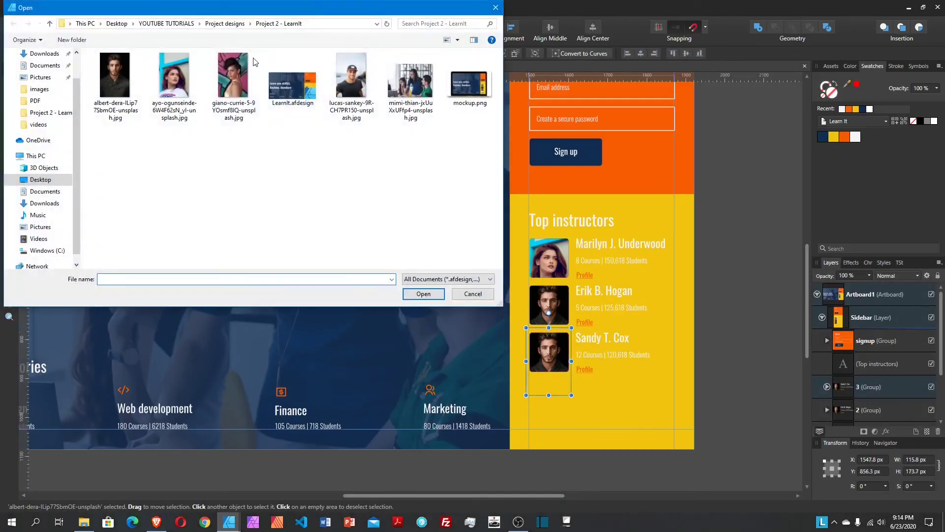
left_click(239, 82)
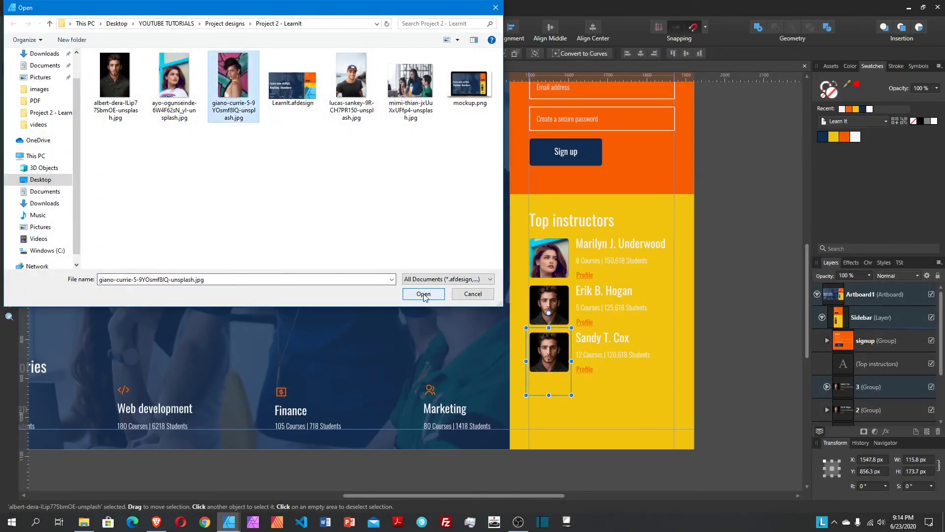
left_click(424, 294)
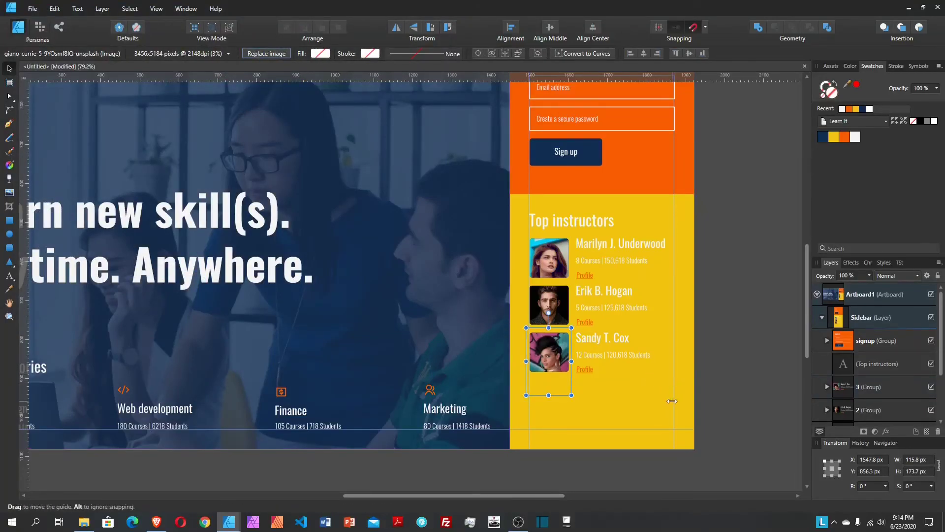
left_click(634, 392)
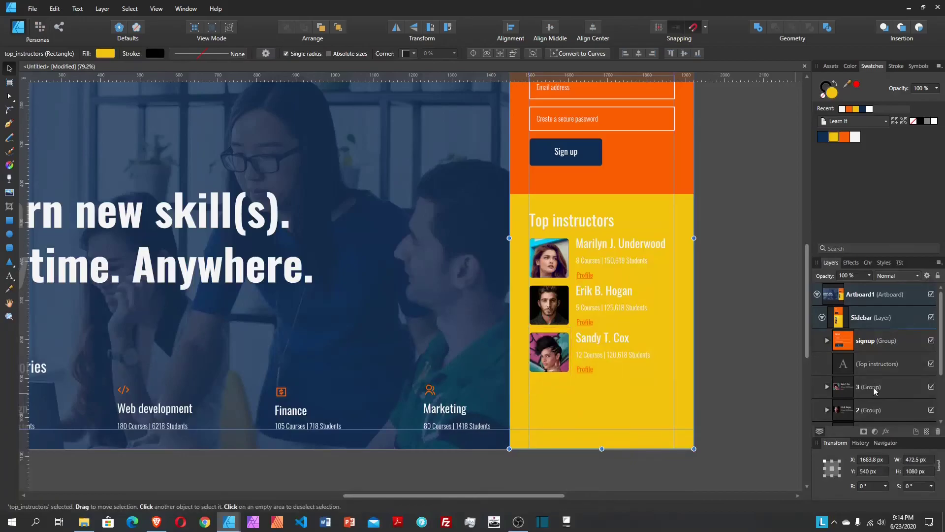
Step: Duplicate card 3, rename the copy '4' and move it below as the fourth card
left_click(874, 387)
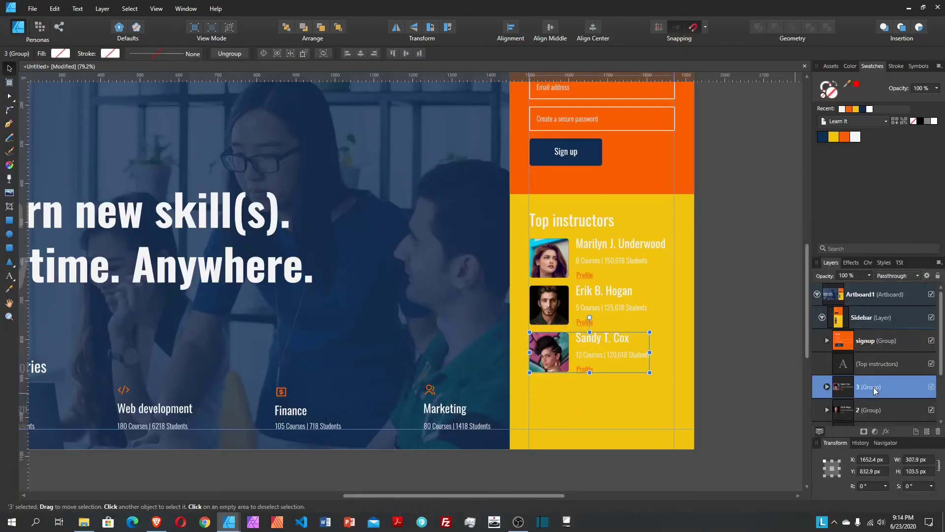
key("ctrl+j")
left_click(828, 387)
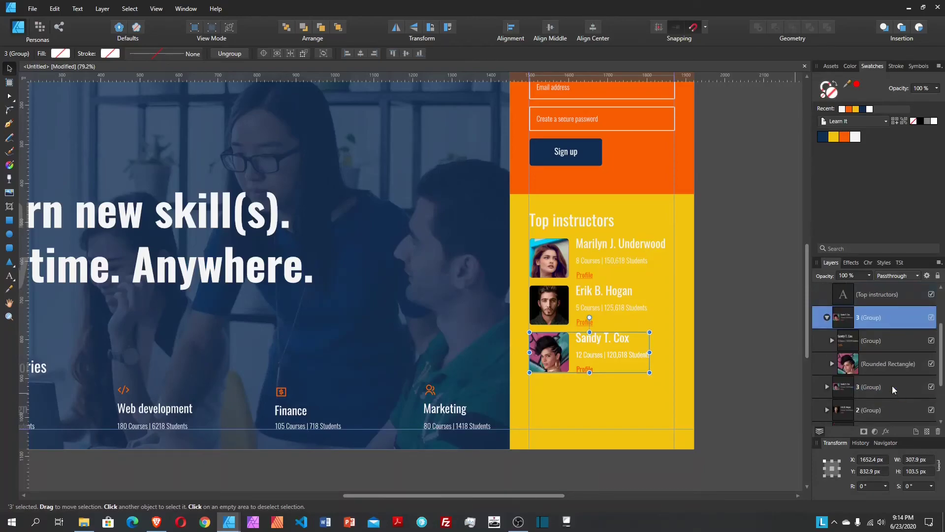
left_click(827, 317)
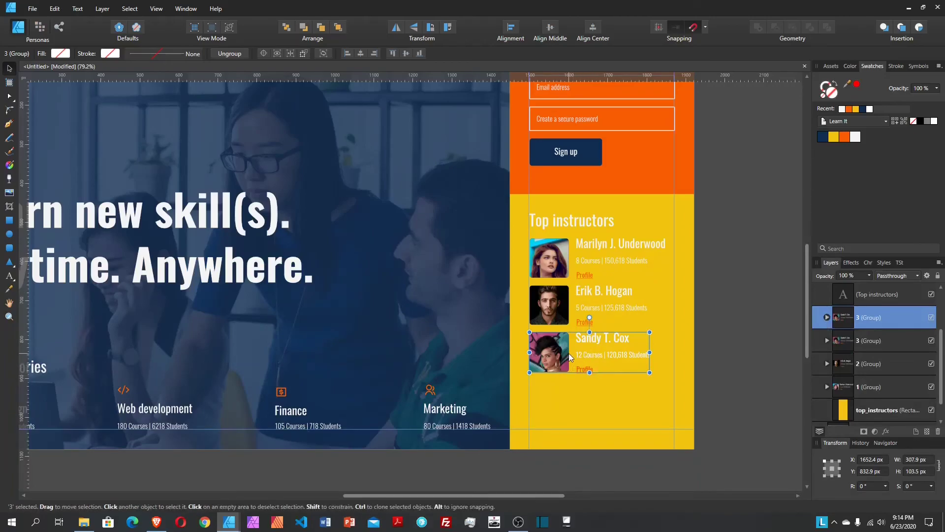
double_click(900, 318)
type("4")
key("Return")
mouse_move(604, 352)
left_mouse_down()
mouse_move(608, 397)
mouse_move(596, 397)
left_mouse_up()
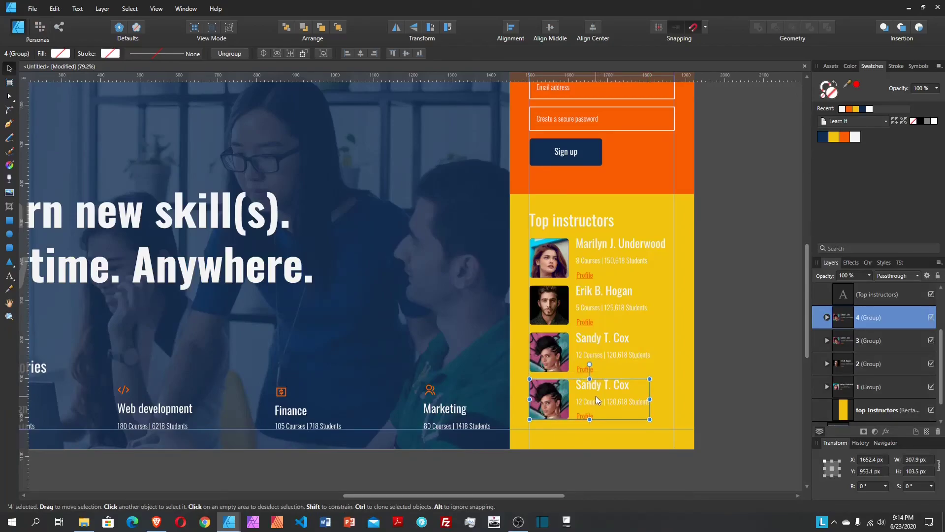
double_click(599, 386)
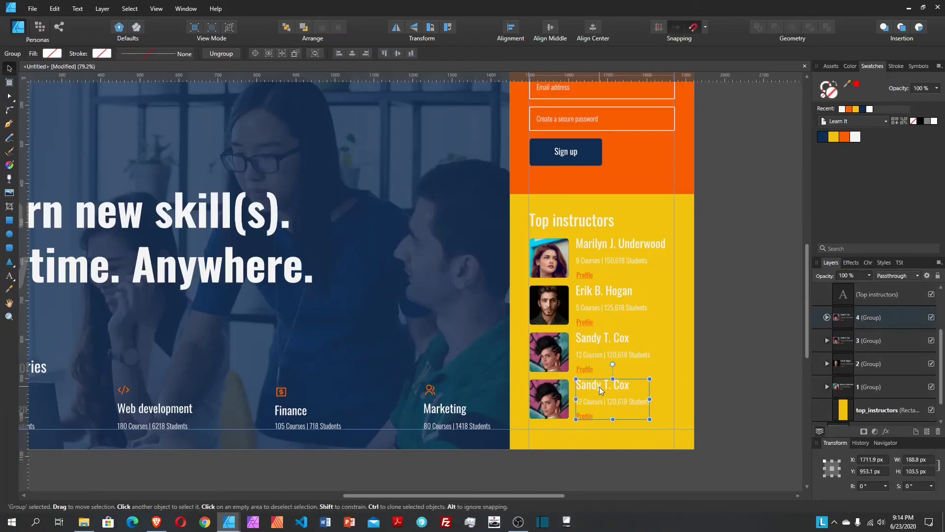
Step: Retype the fourth card's instructor name with a new name
double_click(595, 385)
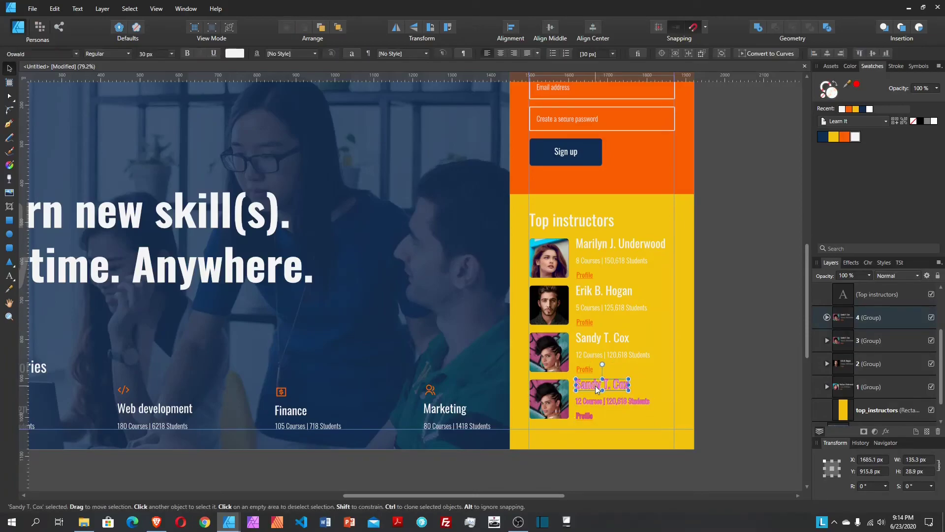
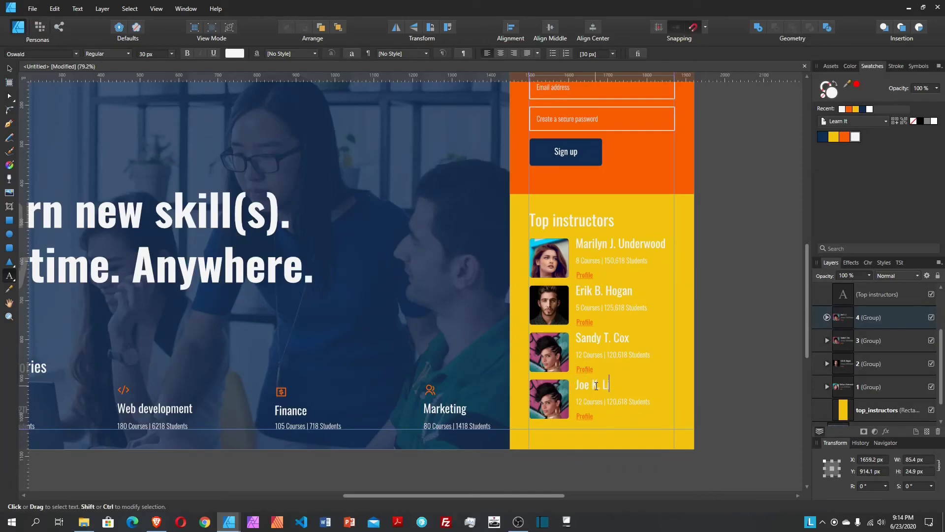
key("Escape")
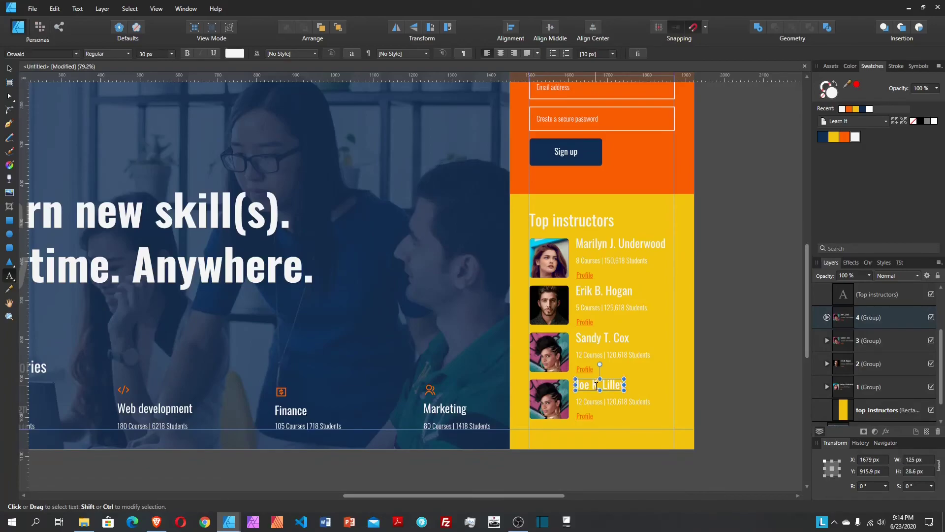
Step: Edit the fourth card's stats line to 10 Courses | 78,618 Students
left_click(582, 401)
type("4")
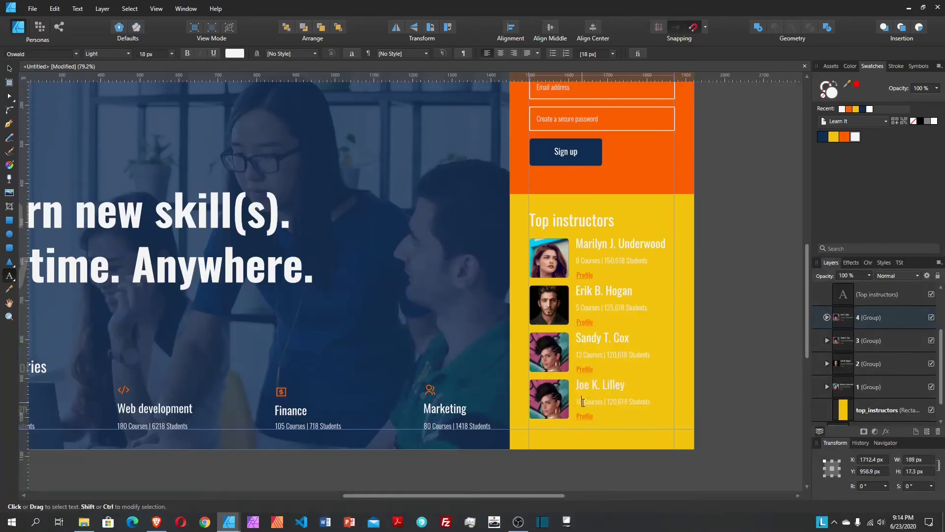
triple_click(583, 402)
left_click(610, 404)
key("BackSpace")
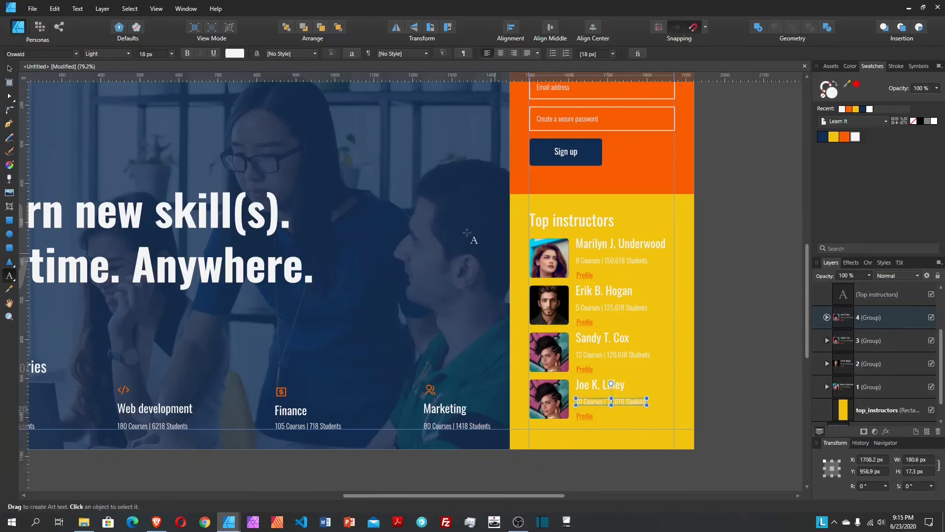
left_click(9, 69)
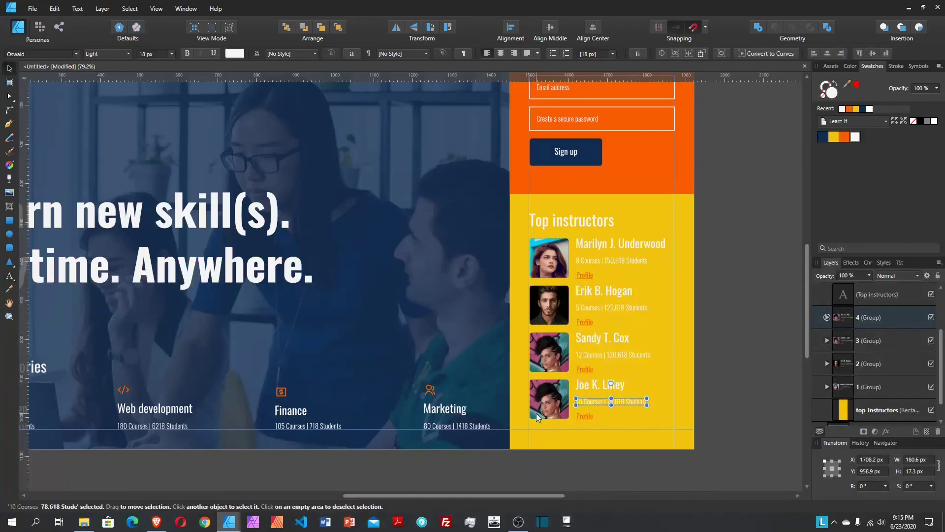
left_click(553, 404)
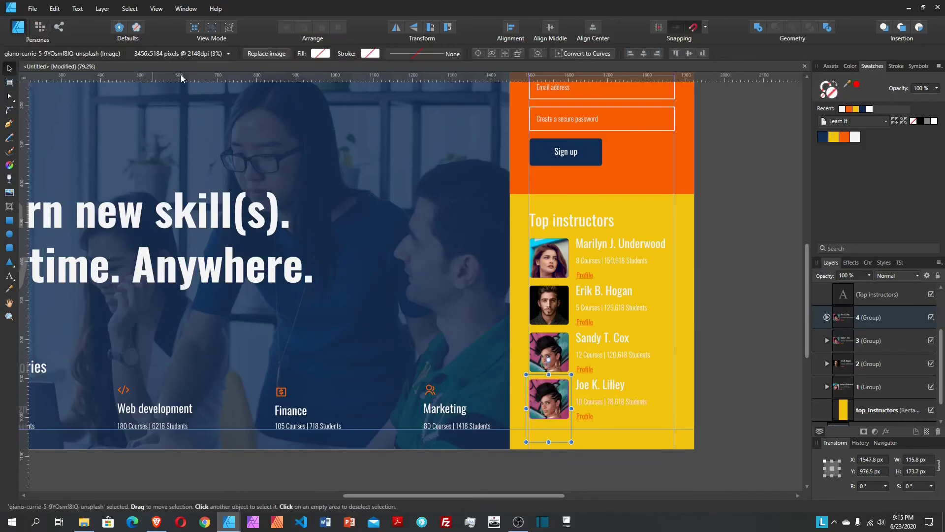
Step: Replace the fourth instructor's photo with the lucas-sankey image and nudge it up to fit its card
left_click(258, 55)
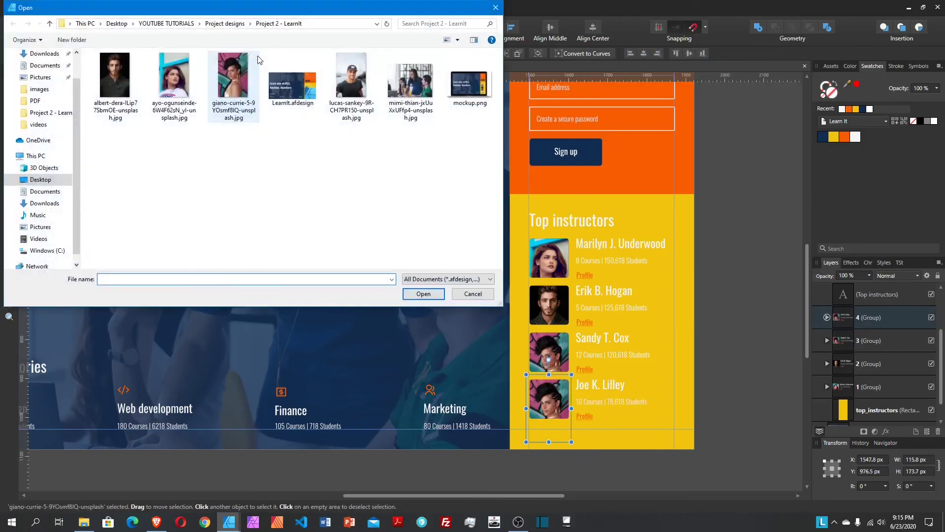
left_click(344, 82)
left_click(433, 293)
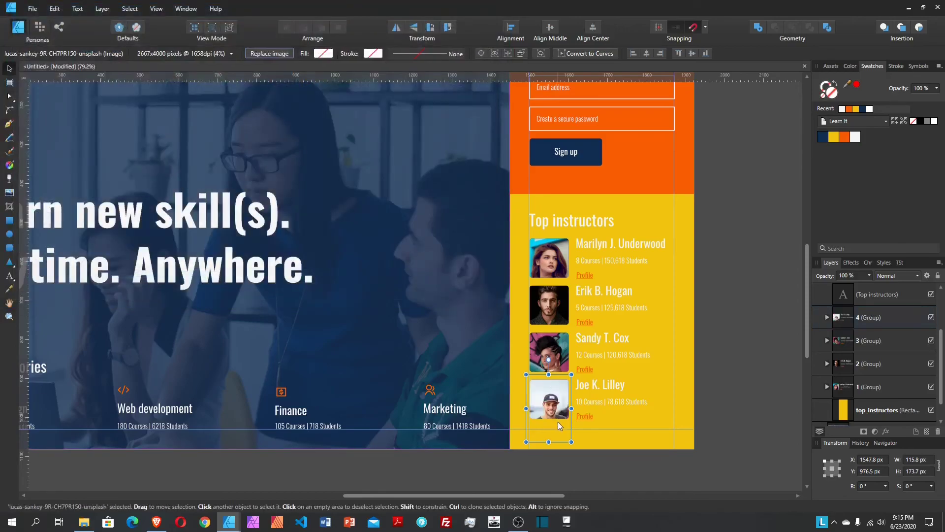
left_click_drag(557, 422, 557, 415)
left_click(684, 433)
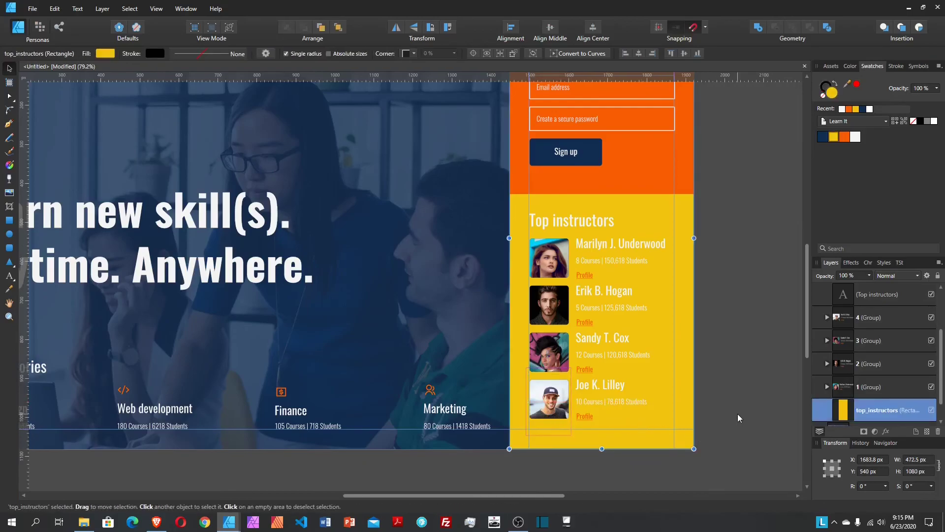
Step: Group the Top instructors heading, four instructor cards and yellow backdrop together
left_click(864, 317)
scroll(872, 321, "up", 2)
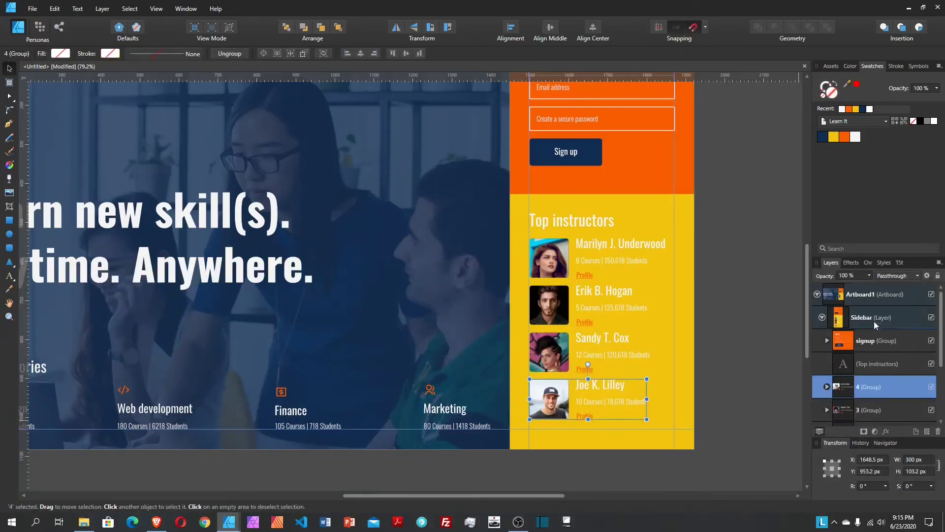
left_click(881, 365)
scroll(882, 361, "down", 3)
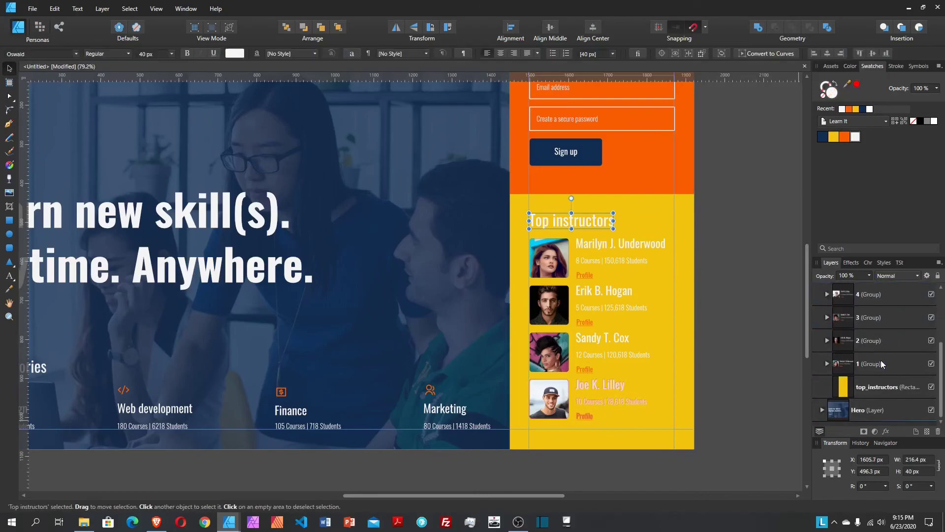
left_click(880, 389, "shift")
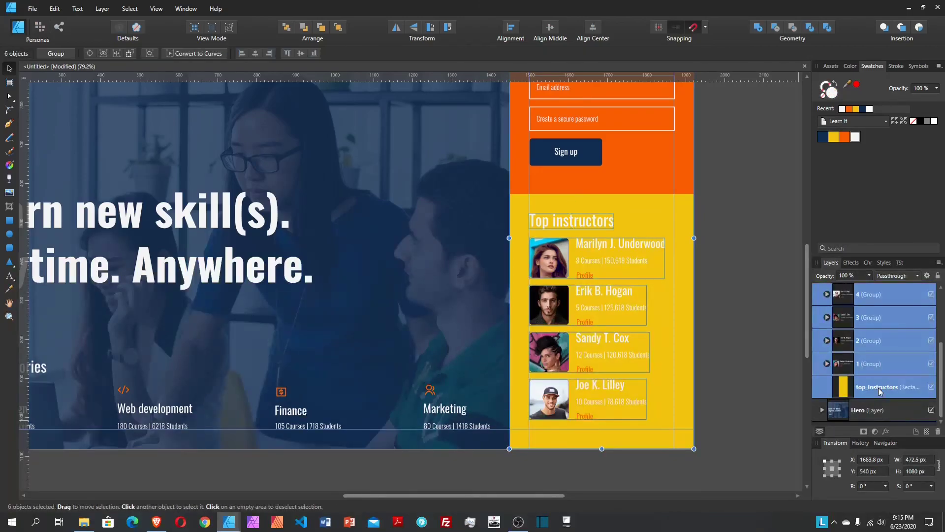
scroll(881, 388, "up", 3)
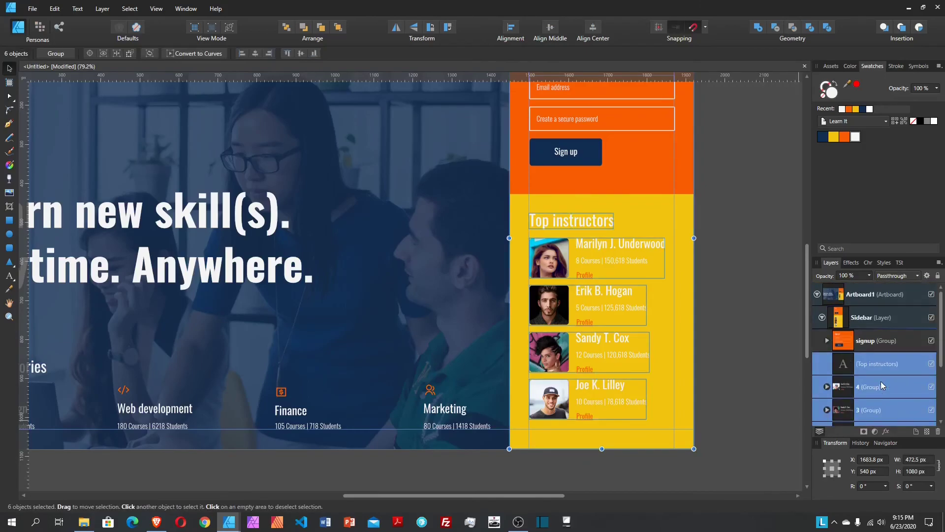
key("ctrl+g")
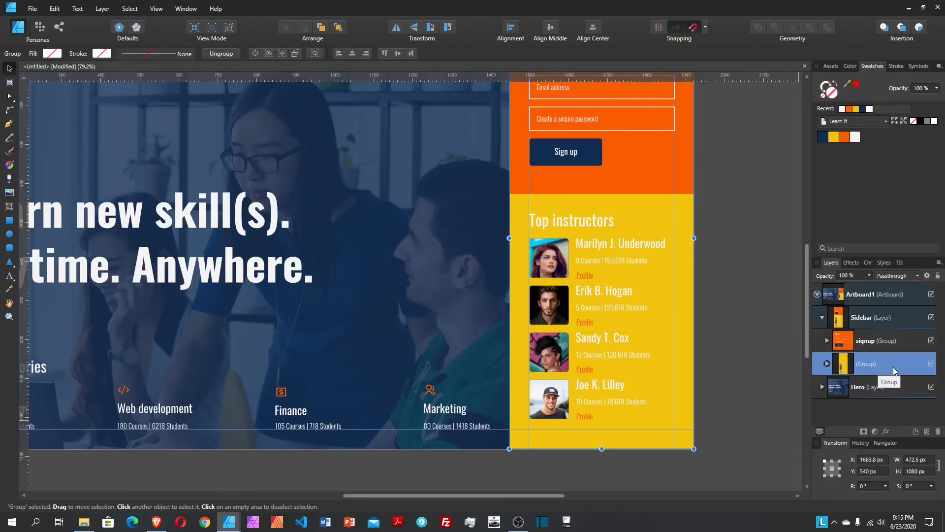
Step: Drag the yellow backdrop's top edge down so it starts below the sign-up panel
left_click(827, 364)
scroll(886, 379, "down", 2)
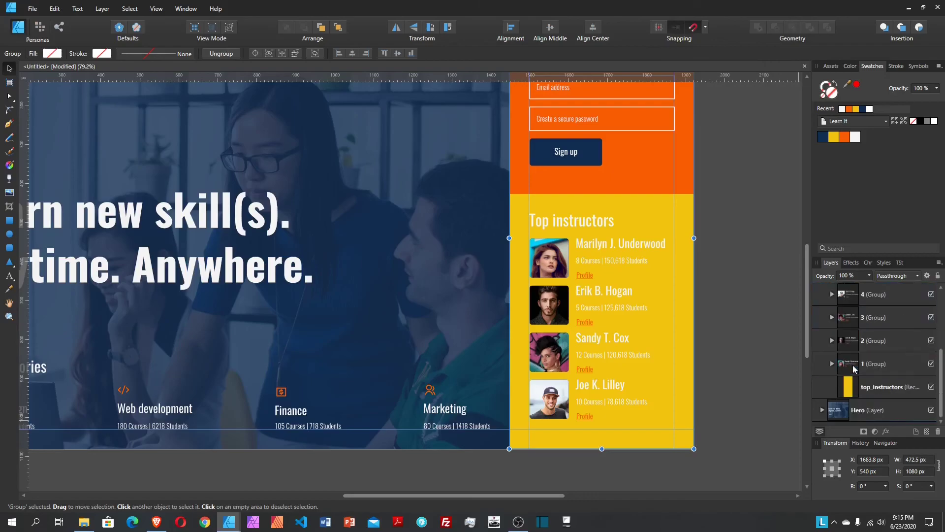
left_click(894, 392)
scroll(711, 281, "up", 3)
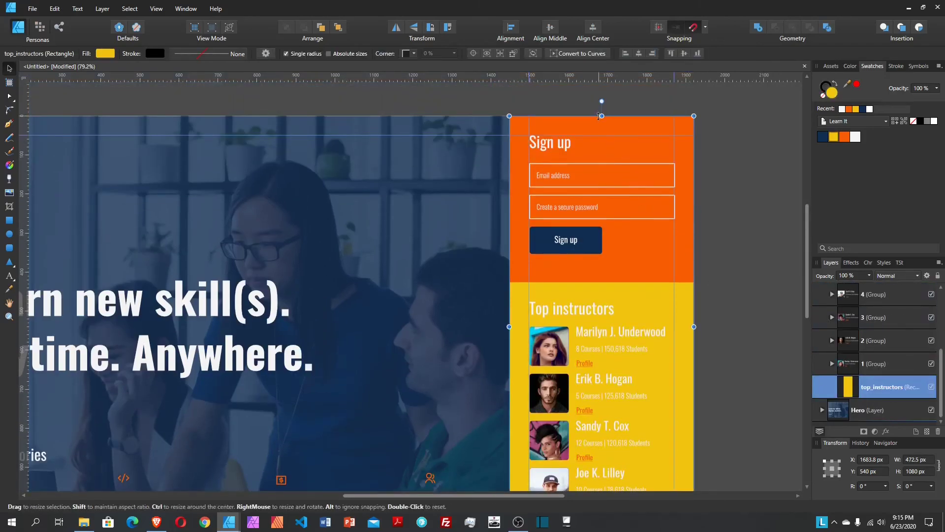
left_click_drag(603, 116, 610, 282)
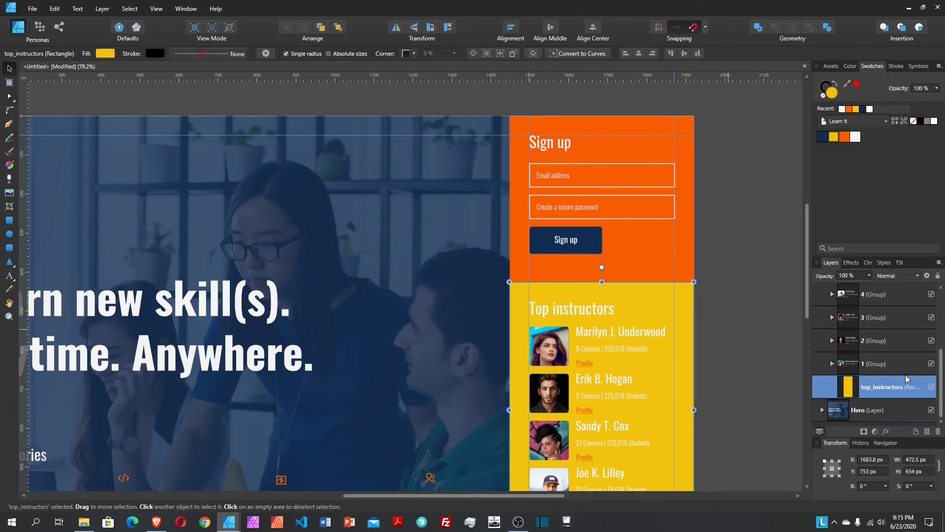
scroll(889, 388, "up", 3)
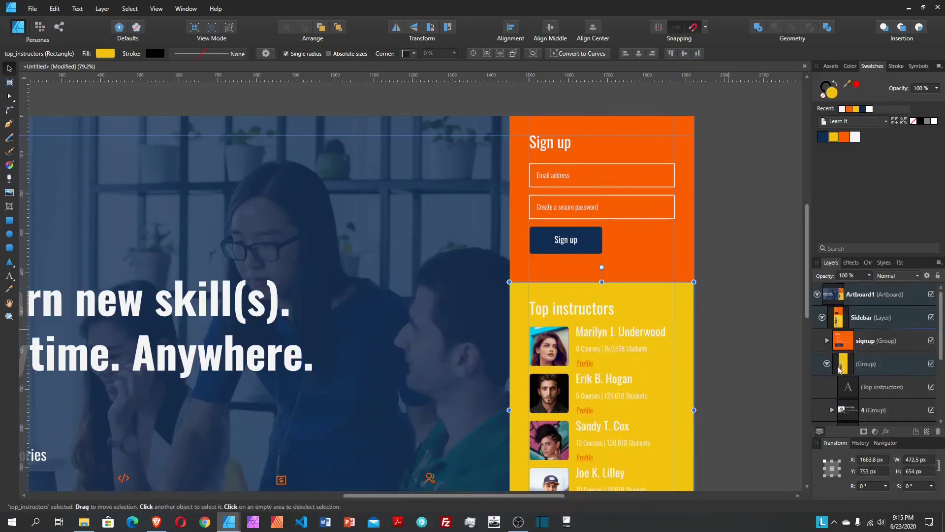
Step: Rename the new group top_instructors, then collapse and select the Sidebar layer
left_click(827, 364)
left_click(875, 369)
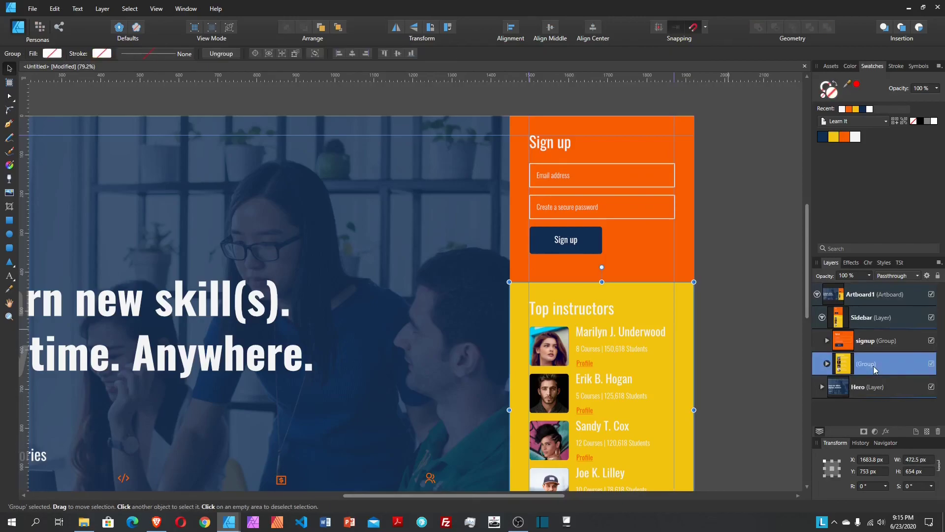
double_click(875, 367)
type("top")
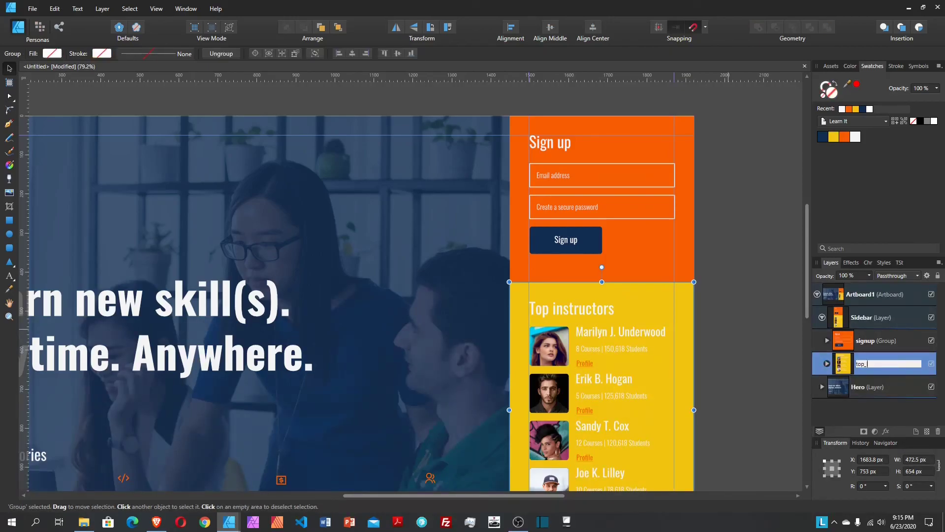
type("_instructors")
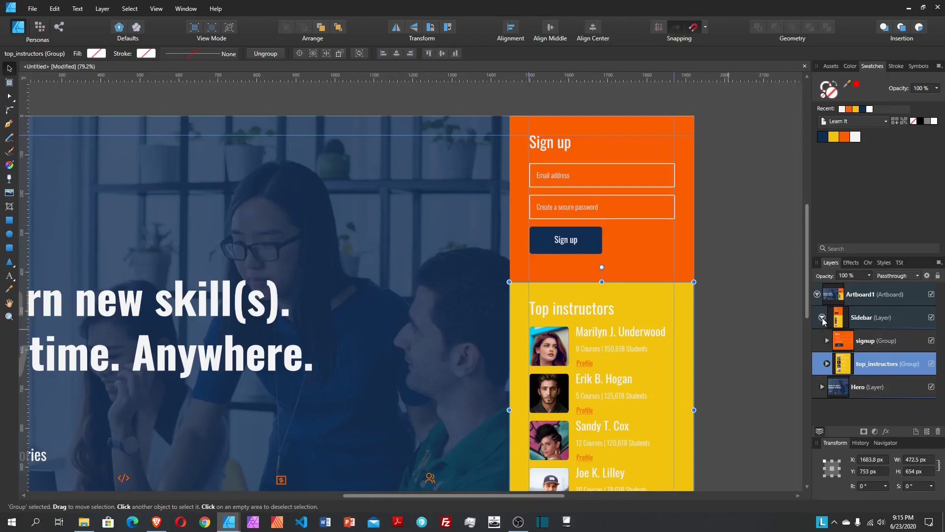
left_click(822, 317)
left_click(863, 323)
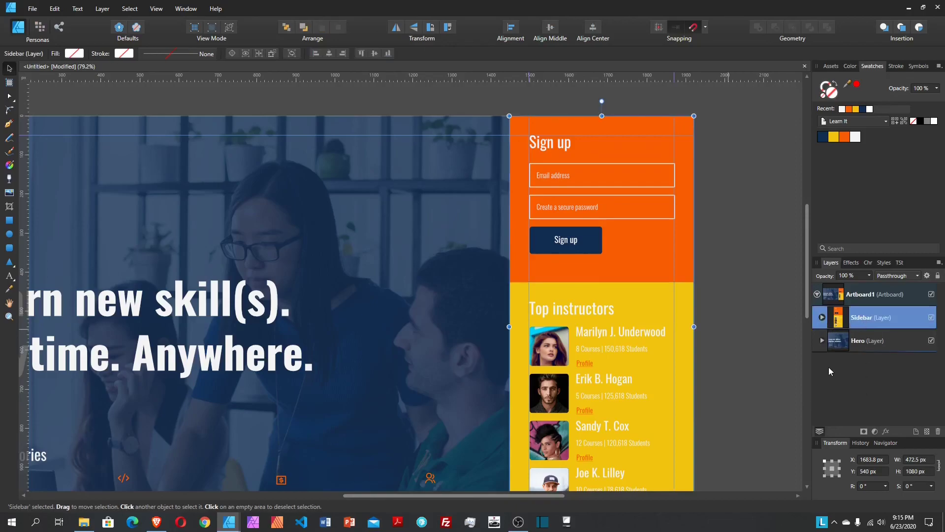
Step: Clear the selection and turn off the layout guides to view the clean mockup
left_click(742, 366)
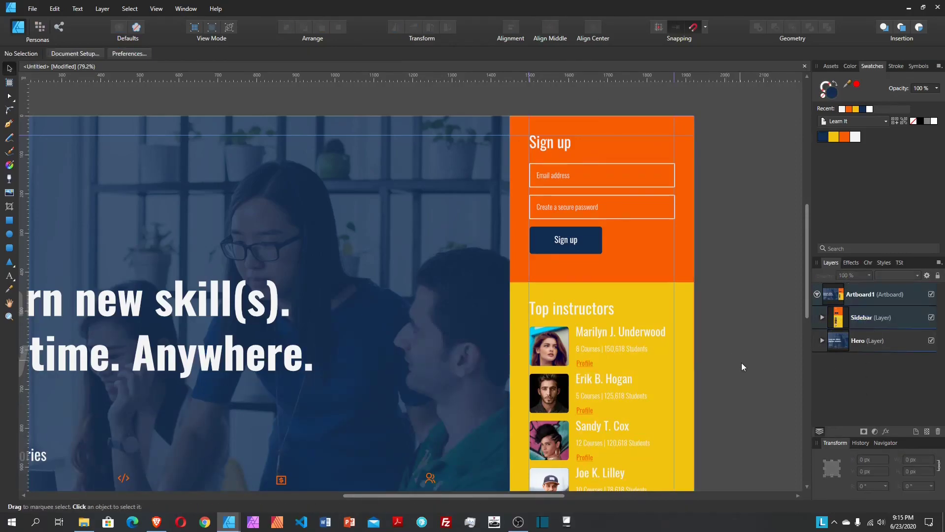
scroll(749, 427, "down", 2)
left_click_drag(561, 495, 505, 495)
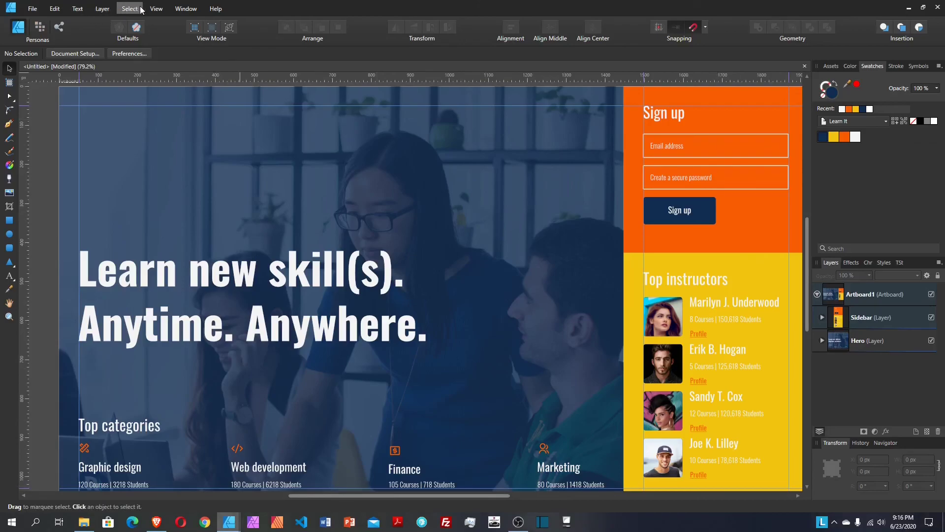
left_click(156, 9)
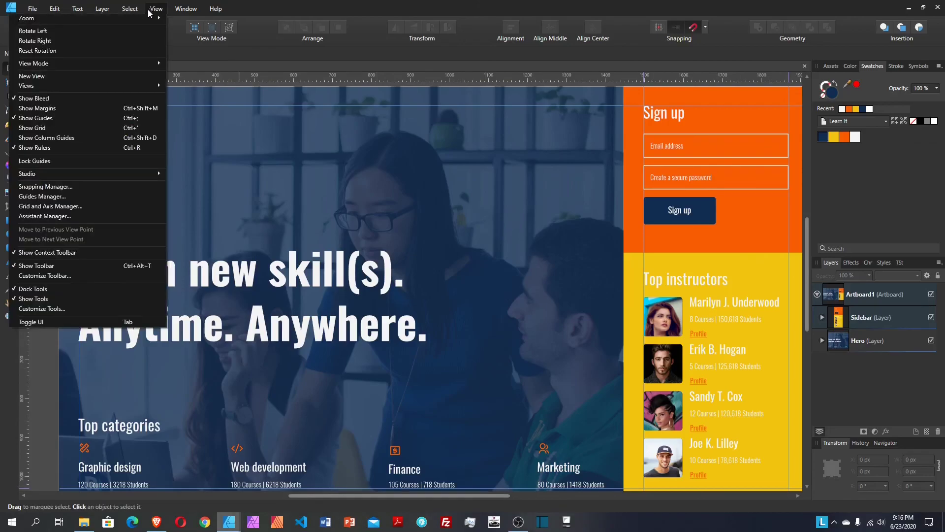
left_click(85, 119)
scroll(385, 362, "up", 1)
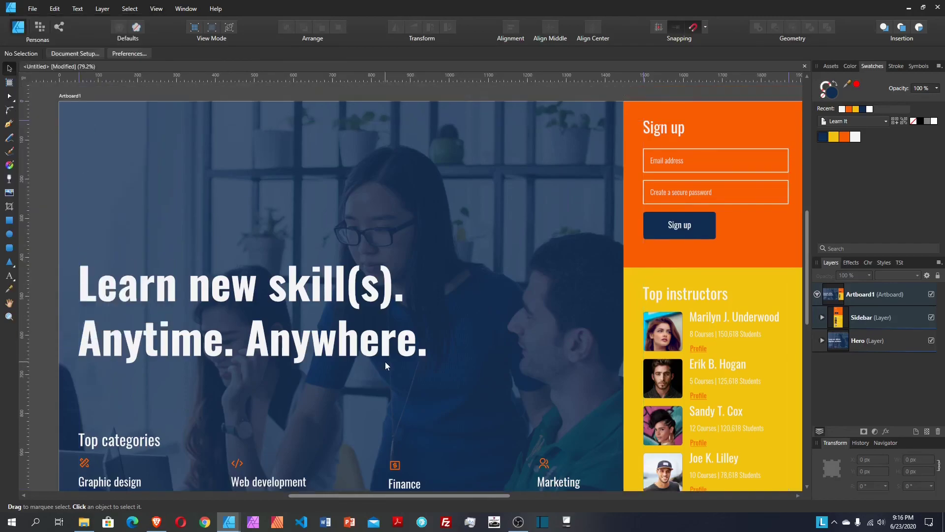
scroll(385, 362, "down", 1)
left_click_drag(426, 494, 433, 501)
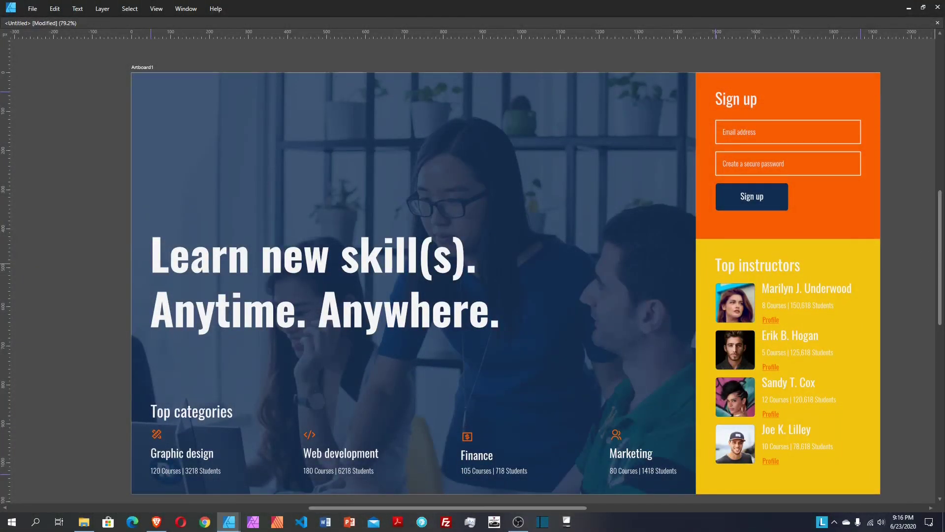
scroll(932, 339, "down", 1)
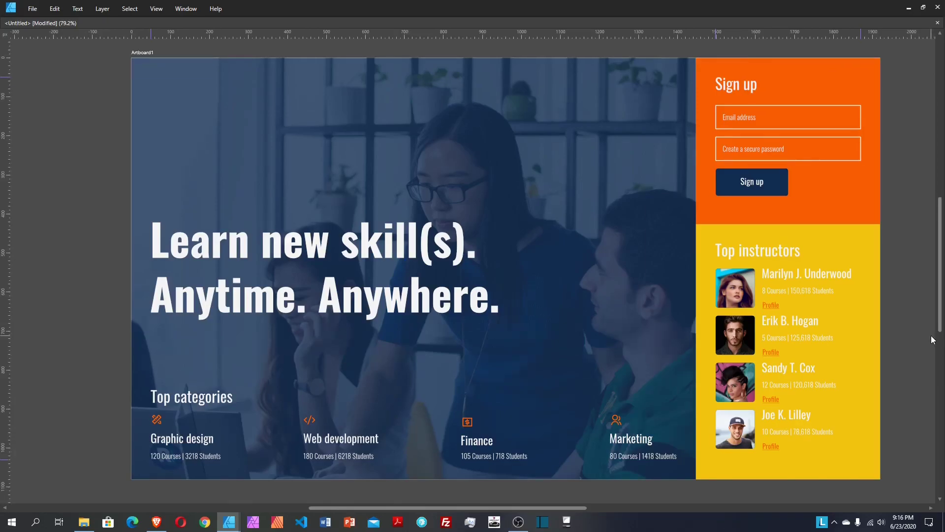
Step: Bring back the hidden toolbars and panels and review the finished page
key("Tab")
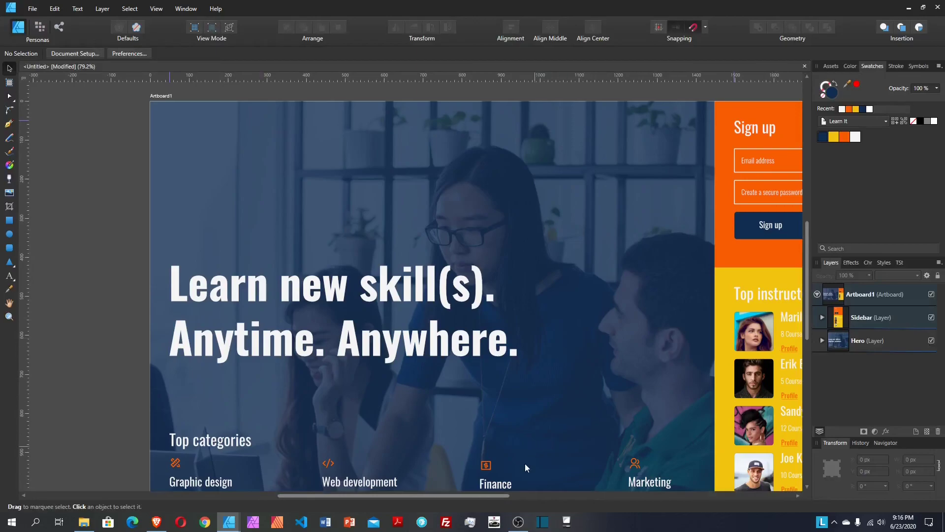
left_click_drag(499, 495, 515, 500)
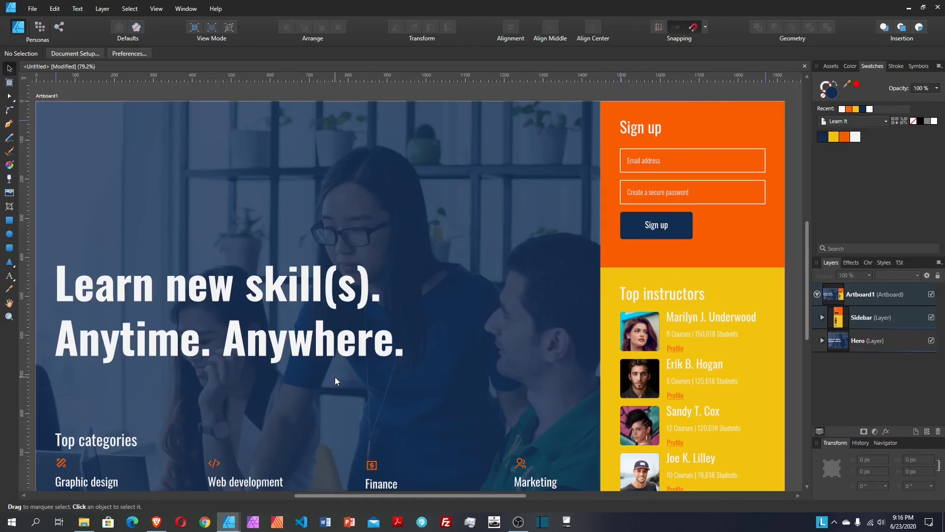
scroll(335, 377, "down", 2)
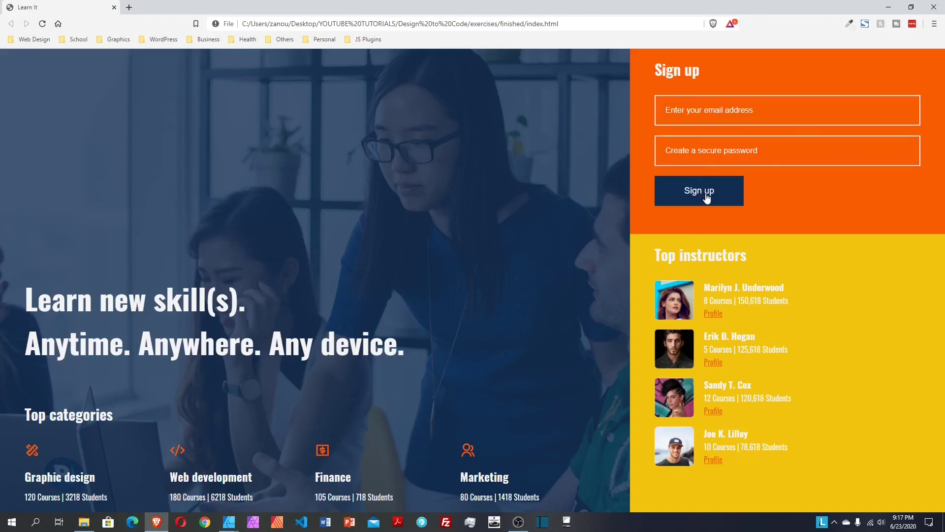
left_click(724, 150)
type("12345678901234567890")
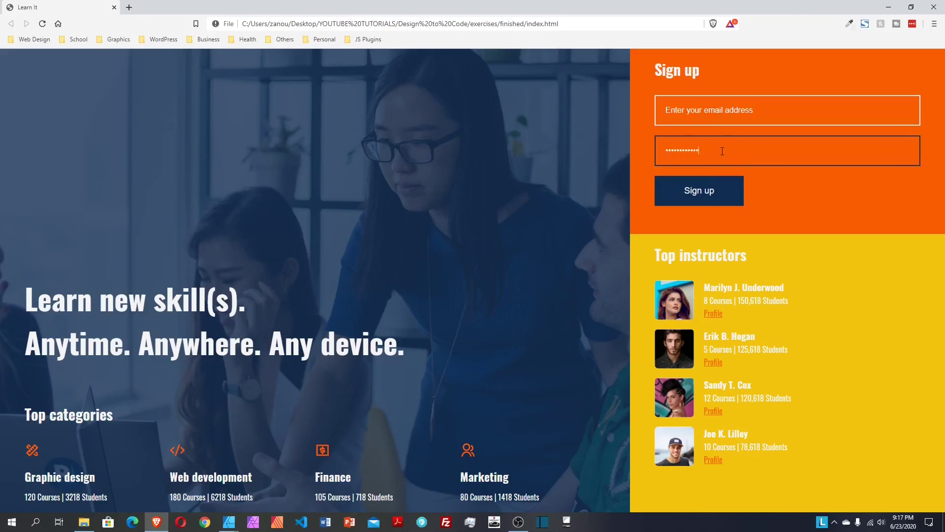
key("BackSpace")
key("BackSpace")
key("BackSpace")
key("BackSpace")
key("BackSpace")
key("BackSpace")
key("BackSpace")
key("BackSpace")
key("BackSpace")
key("BackSpace")
key("BackSpace")
key("BackSpace")
key("BackSpace")
key("BackSpace")
key("BackSpace")
key("BackSpace")
key("BackSpace")
key("BackSpace")
key("BackSpace")
key("BackSpace")
left_click(437, 204)
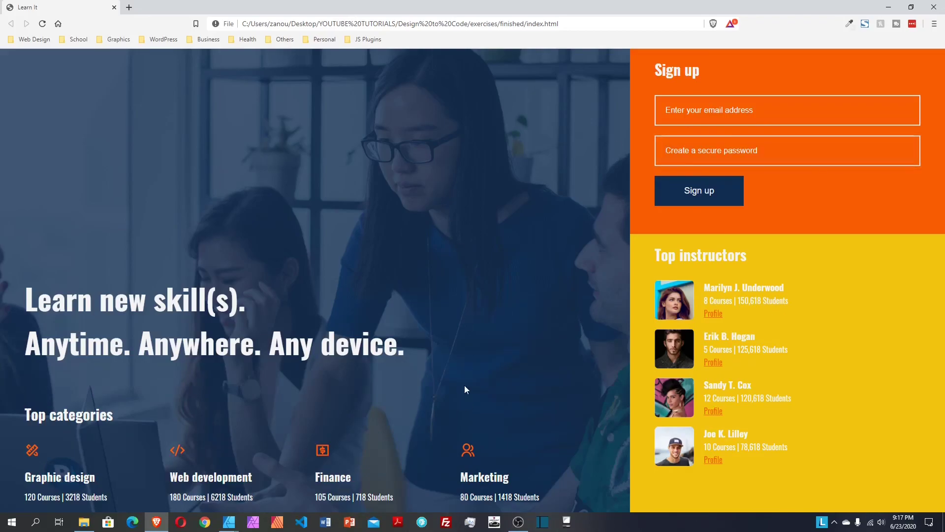
mouse_move(234, 526)
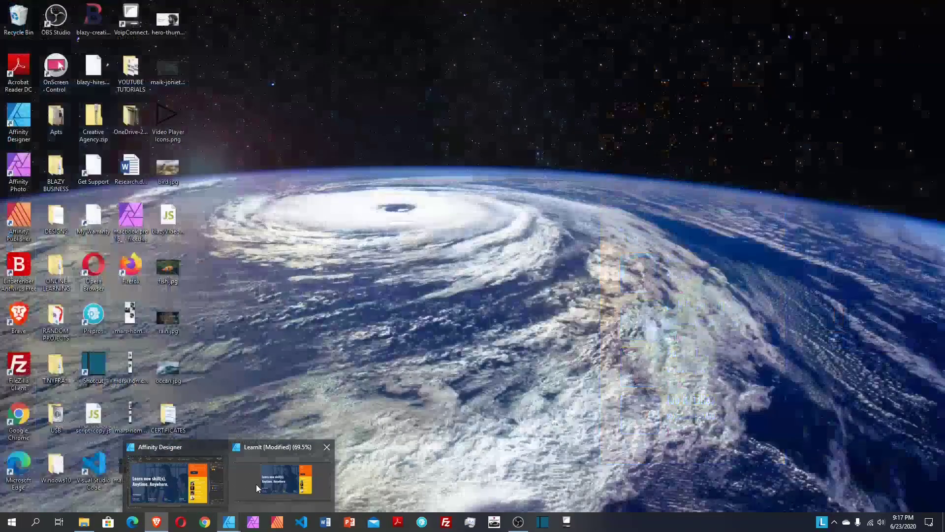
Step: Switch back to the LearnIt design document and view the finished mockup
left_click(264, 484)
scroll(427, 235, "up", 1)
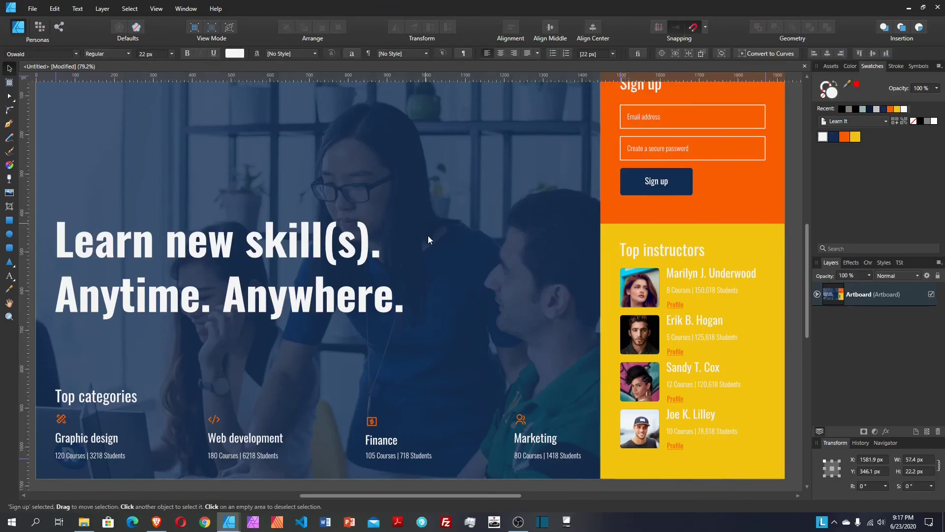
scroll(427, 235, "up", 2)
left_click_drag(428, 495, 425, 495)
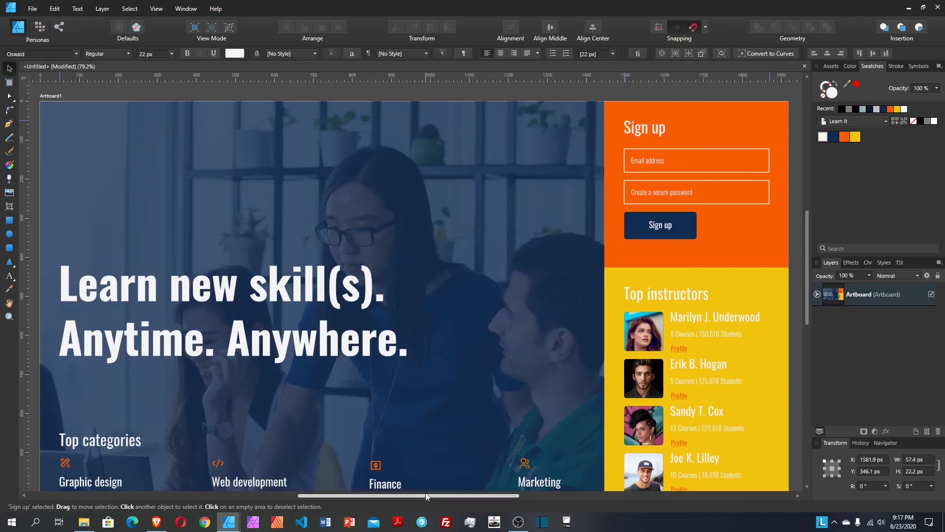